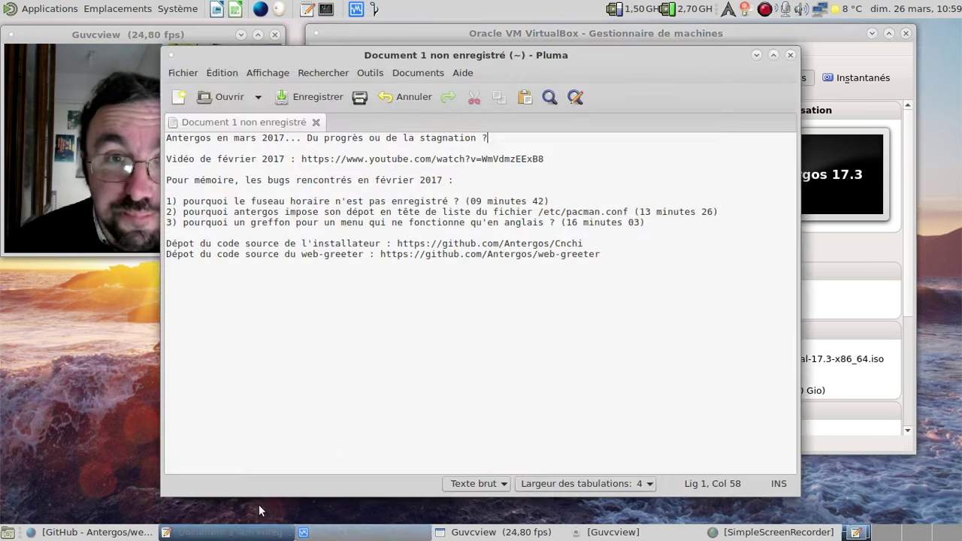
- Set the notes window aside and start the Antergos 17.3 VM with the manager hidden
left_click(225, 532)
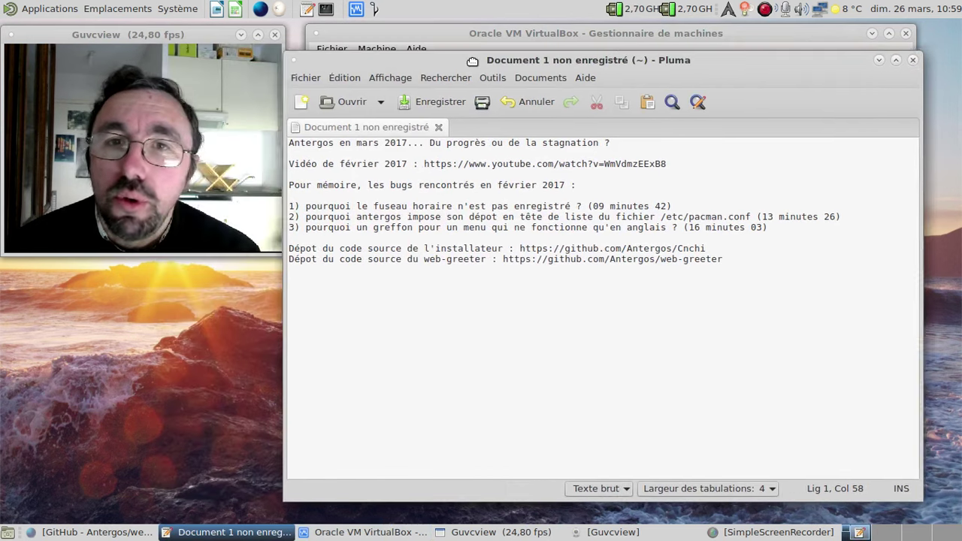
left_click_drag(349, 57, 472, 60)
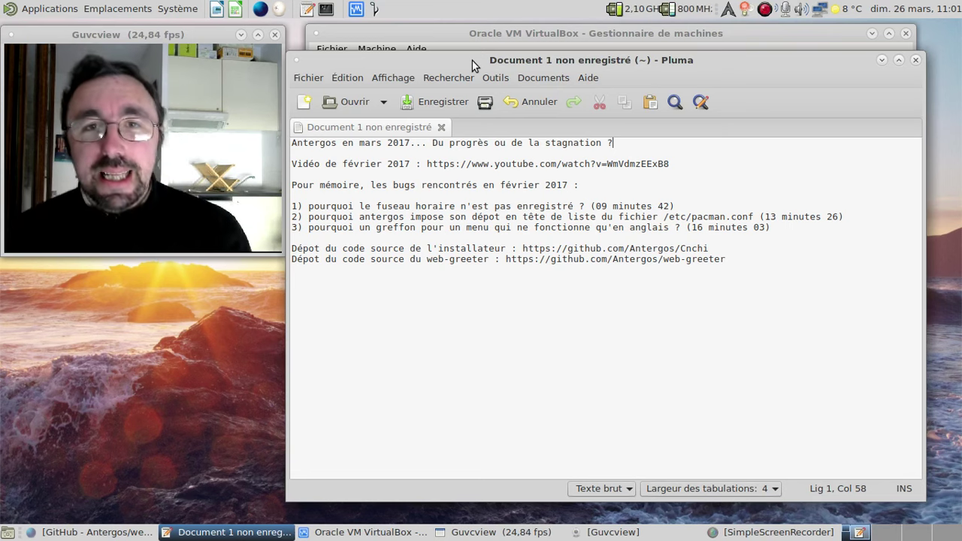
left_click(882, 60)
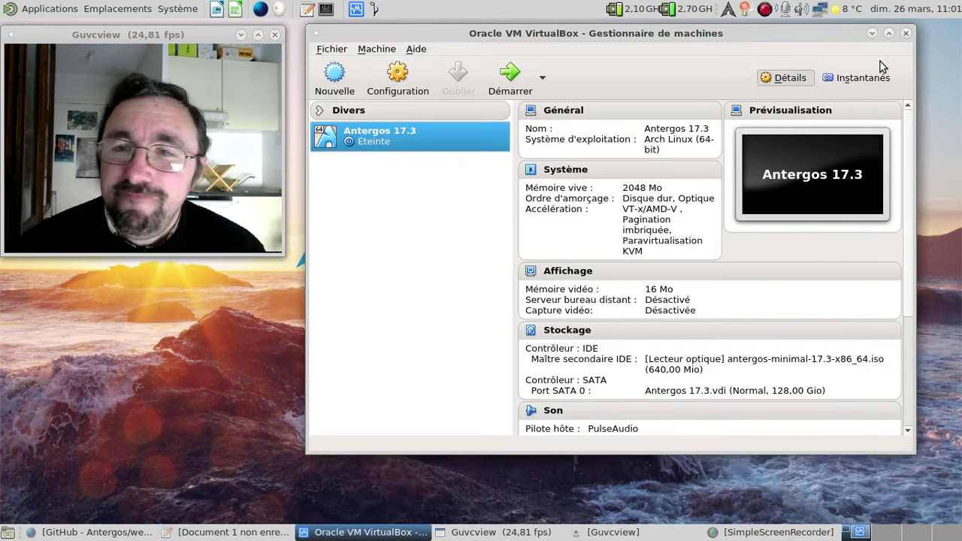
left_click(533, 73)
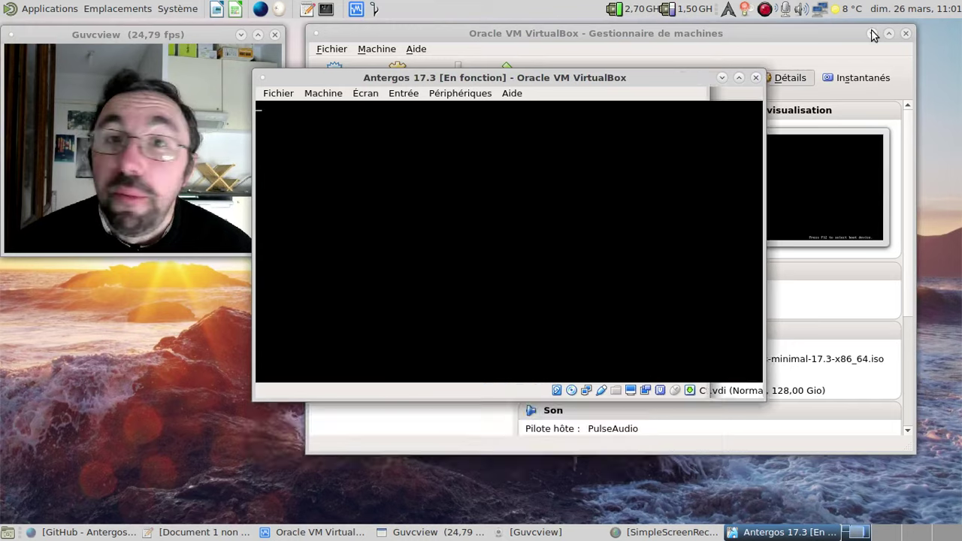
left_click(872, 35)
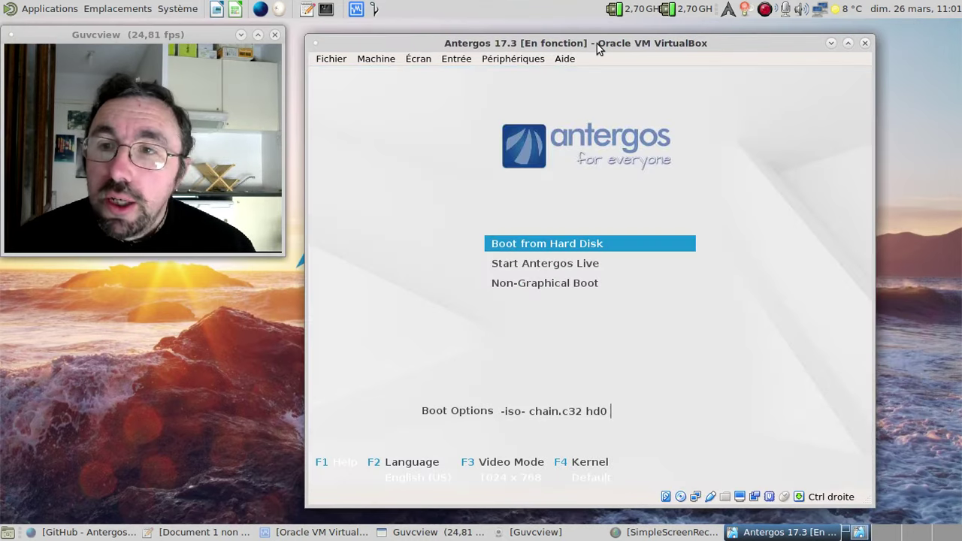
- Switch the boot menu to Français, boot from the hard disk, then request closing the VM
key("F2")
key("Down")
key("Down")
key("Down")
key("Down")
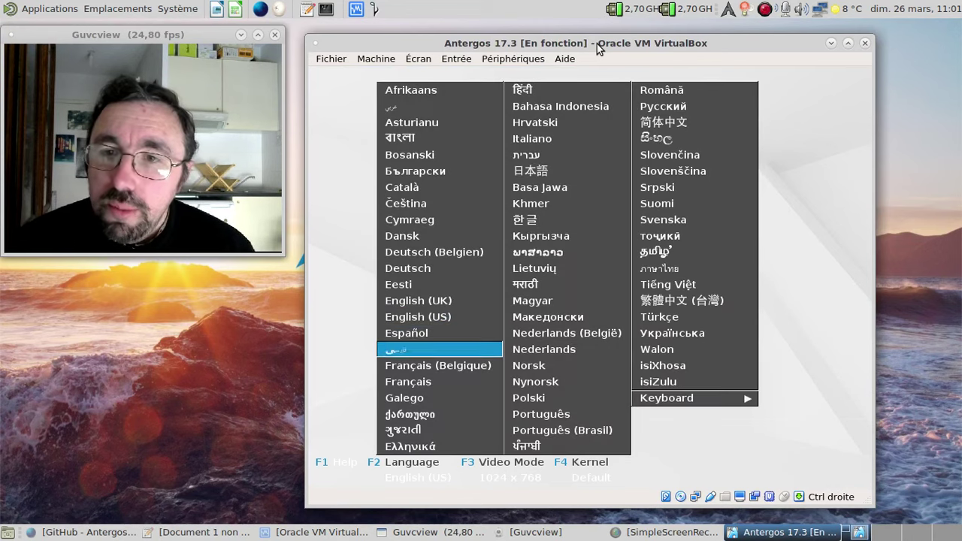
key("Return")
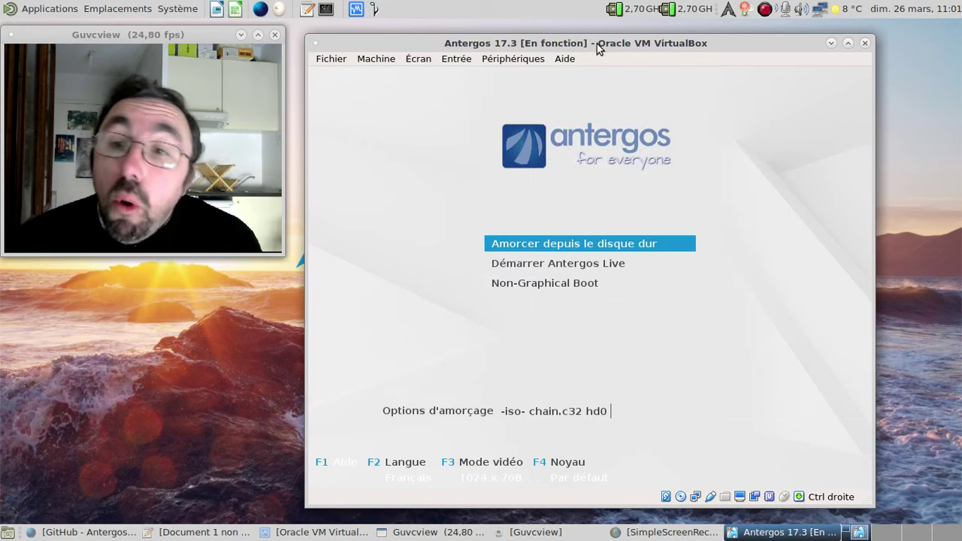
key("Return")
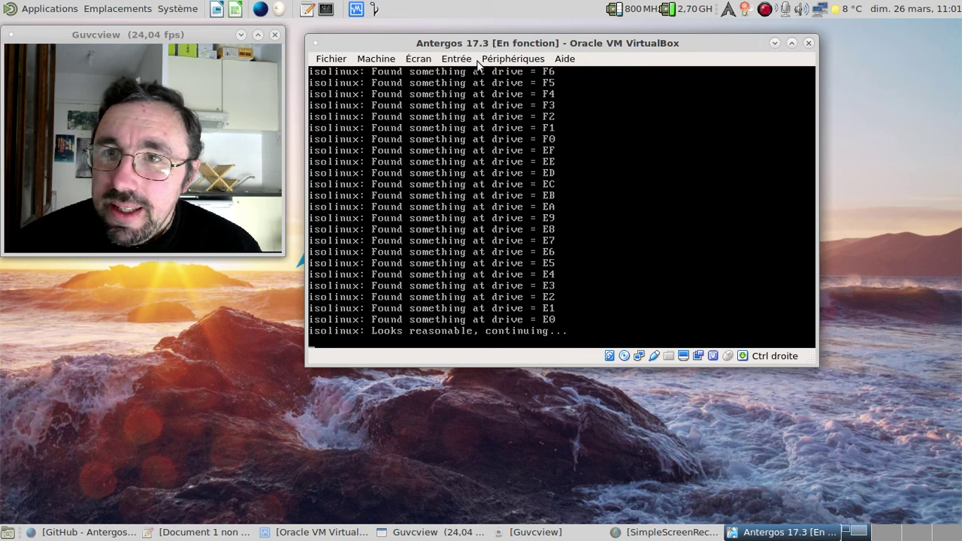
left_click(810, 45)
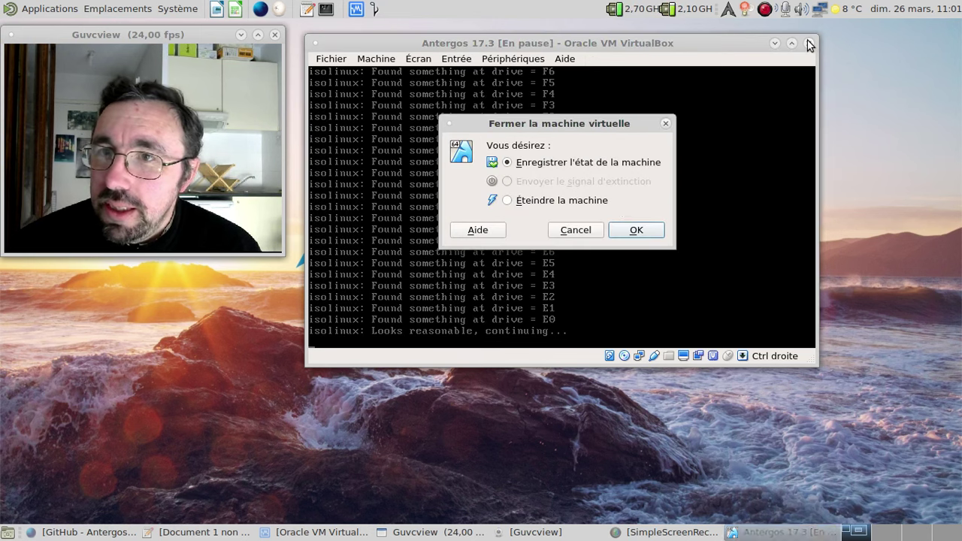
- Power off the Antergos 17.3 VM and start it again from the manager
left_click(563, 208)
left_click(635, 230)
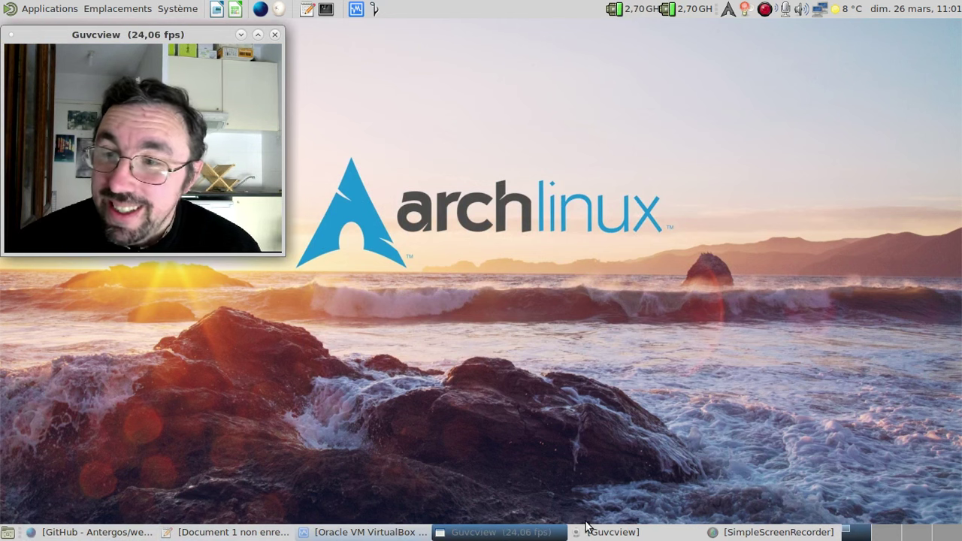
left_click(343, 534)
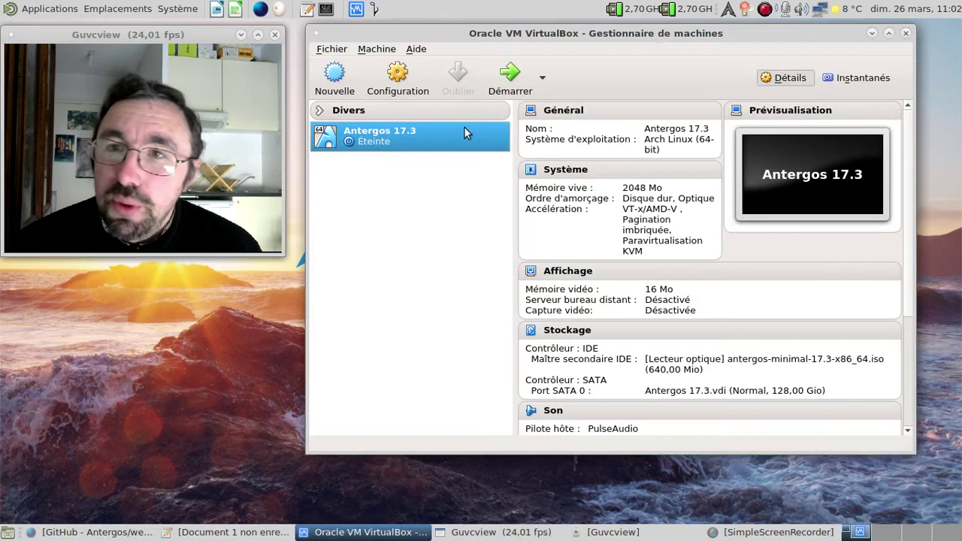
left_click(519, 82)
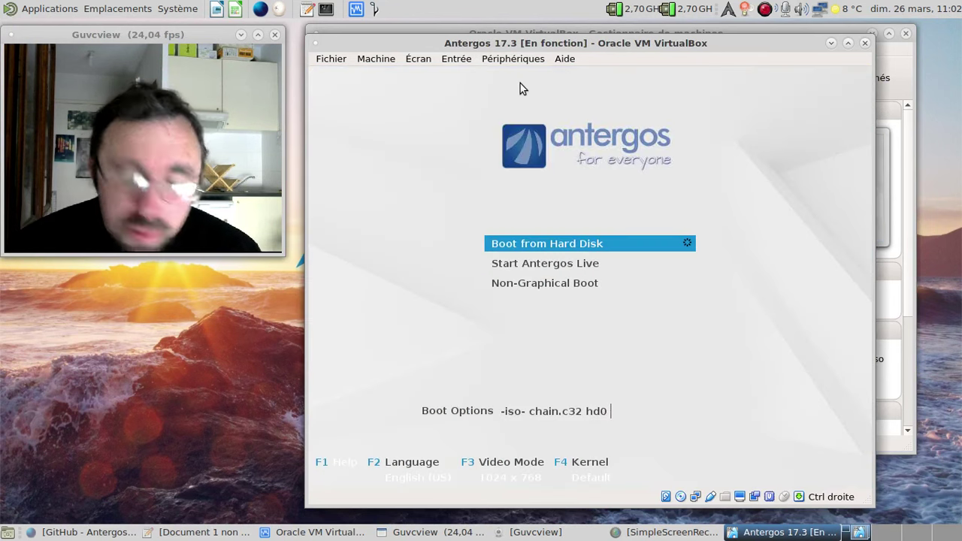
- Boot 'Démarrer Antergos Live' from the French boot menu, then hide the manager and shift the VM window right
key("F2")
key("Down")
key("Down")
key("Down")
key("Down")
key("Return")
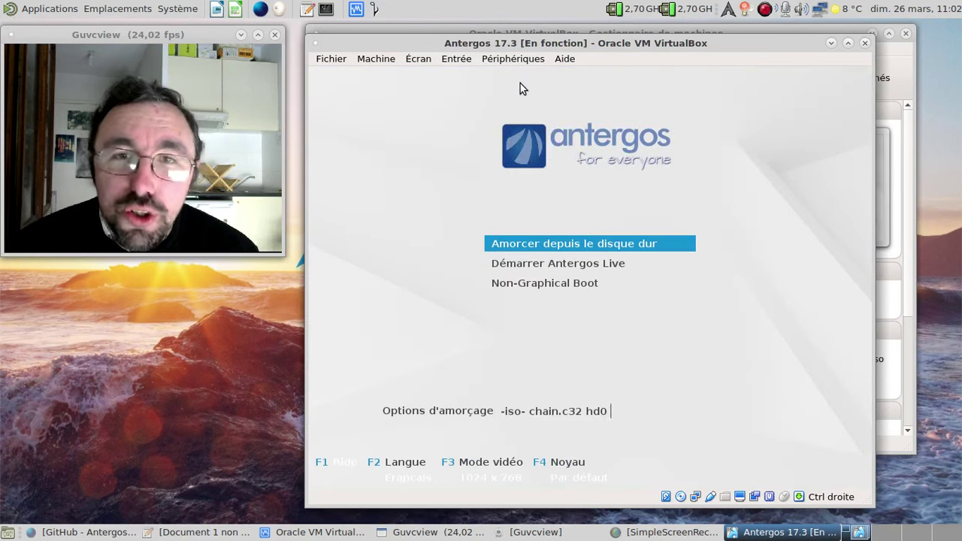
key("Down")
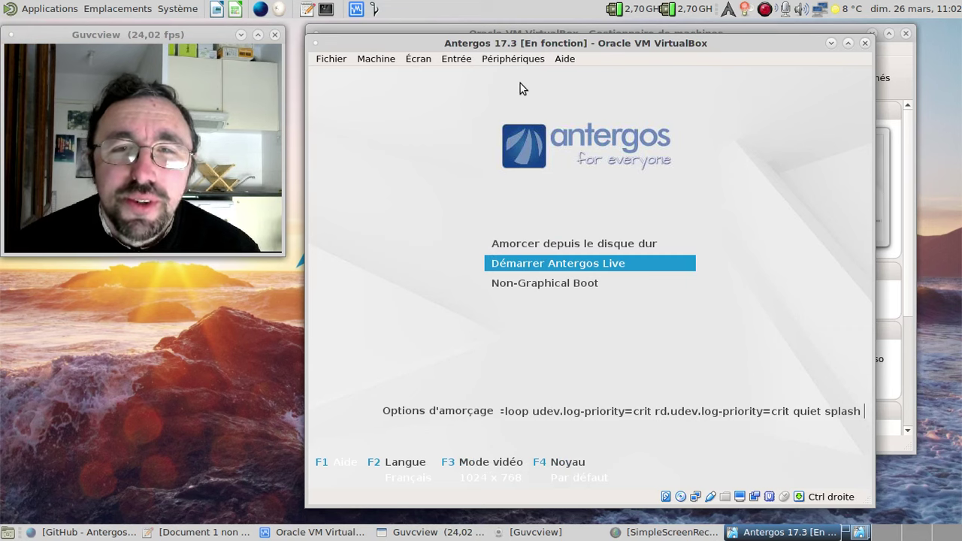
key("Return")
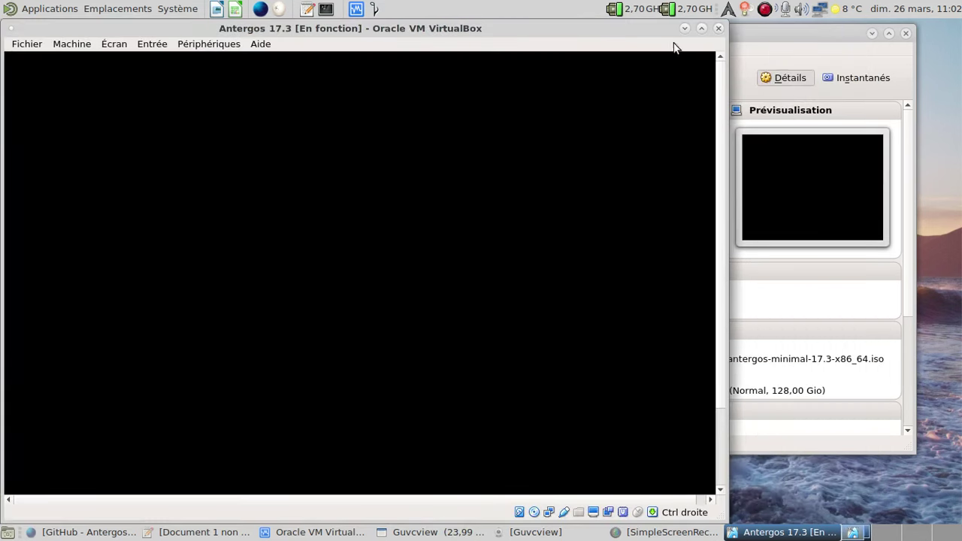
left_click(873, 33)
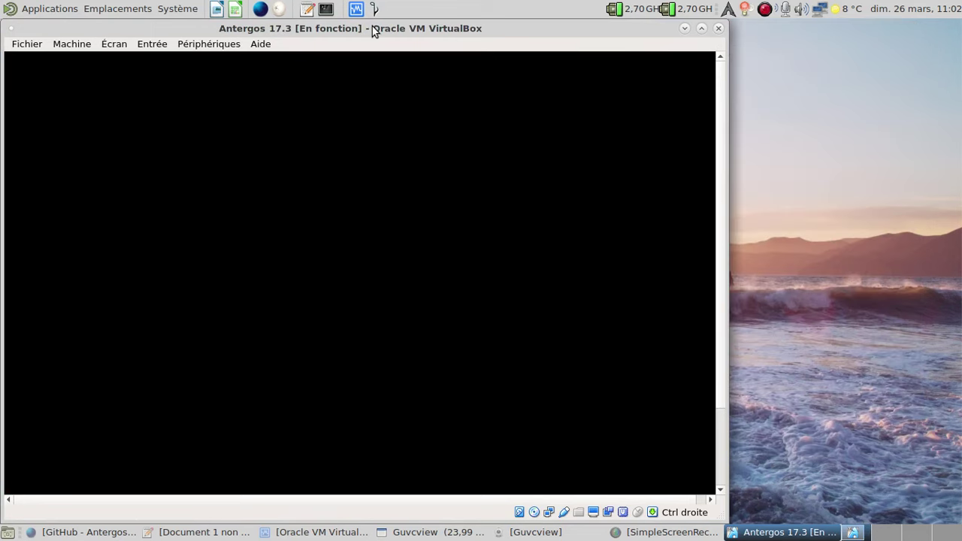
left_click_drag(371, 27, 591, 27)
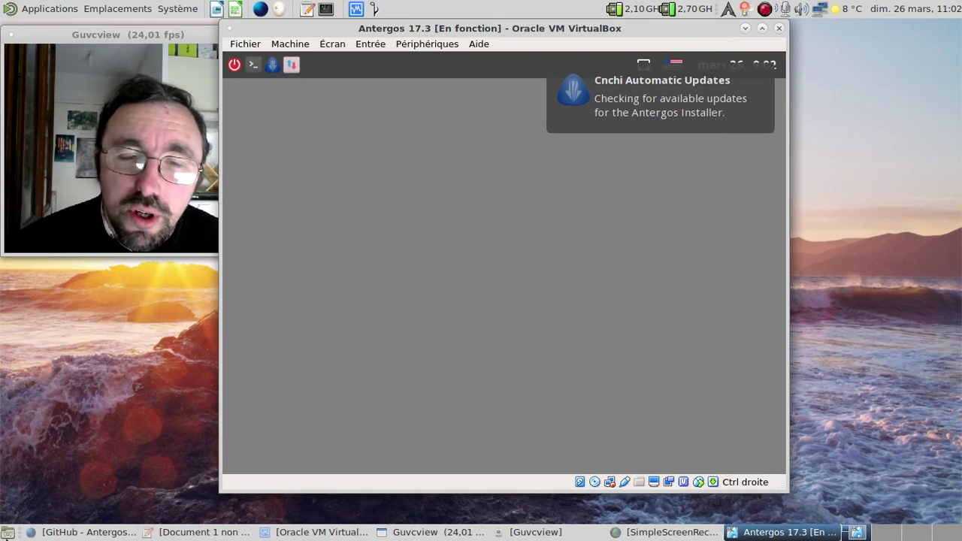
- Open distrowatch.com in a new Firefox Nightly tab
left_click(45, 535)
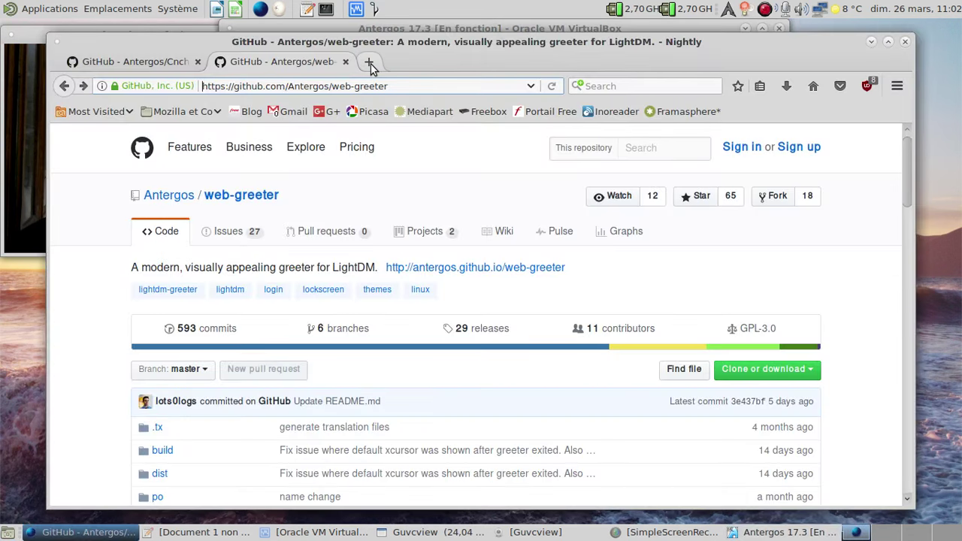
left_click(366, 61)
type("distr")
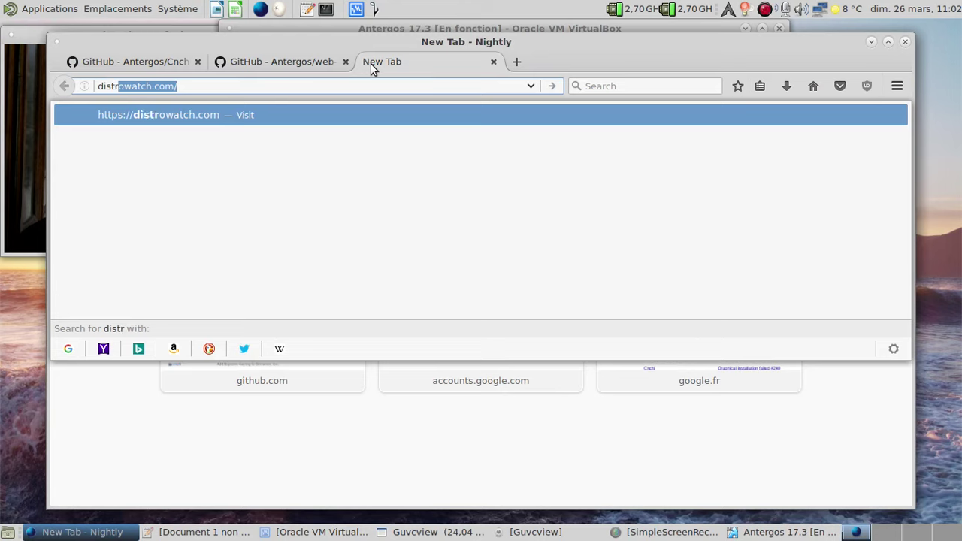
key("Return")
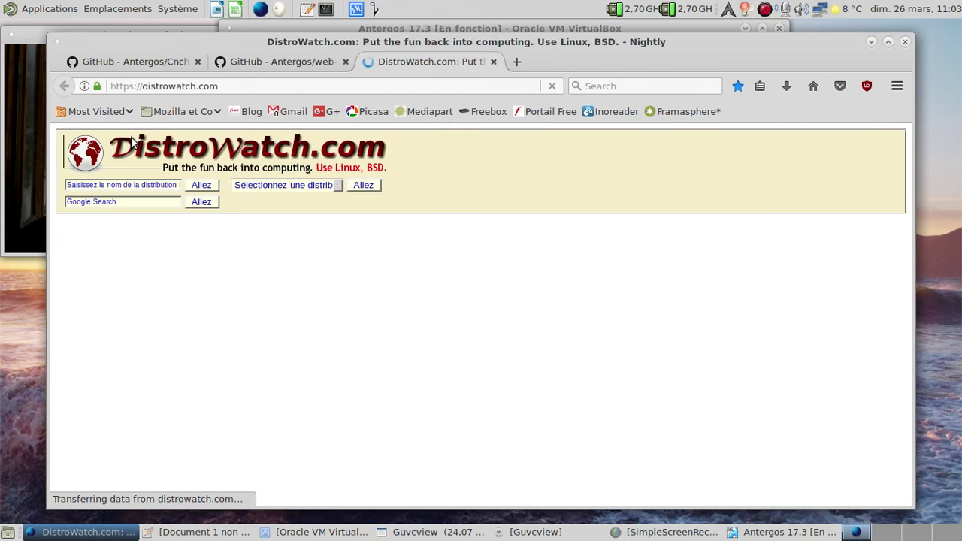
- Search DistroWatch for antergos and scroll down to the related release news
left_click(115, 185)
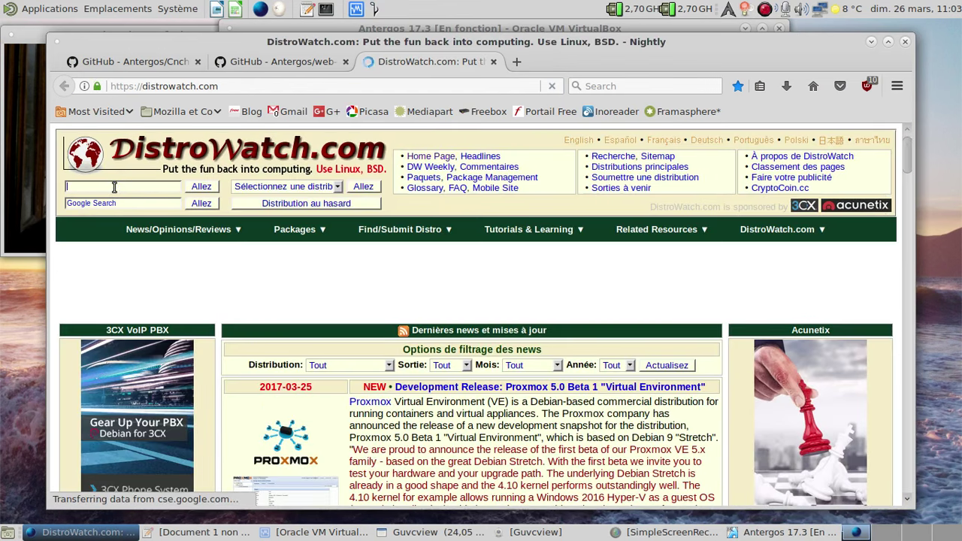
type("antergos")
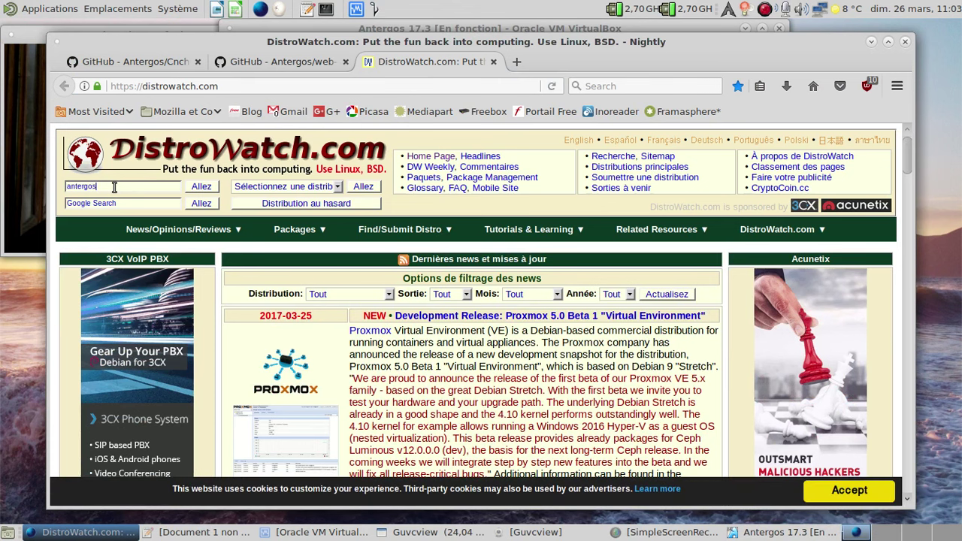
key("Return")
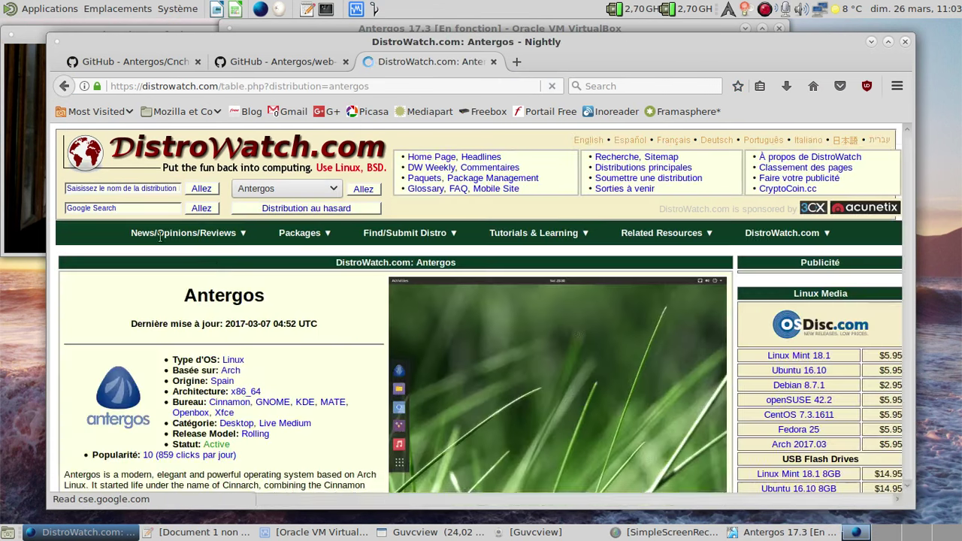
scroll(322, 314, "down", 2)
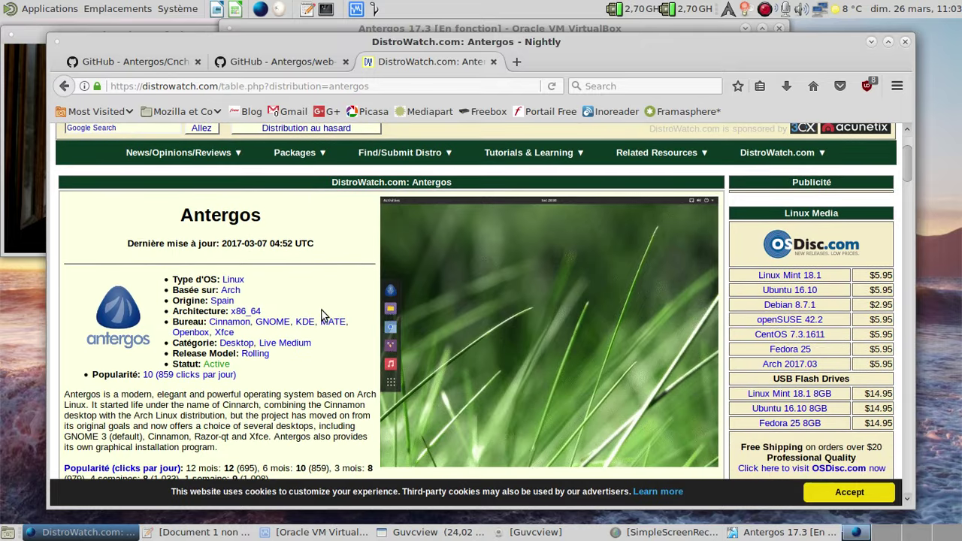
scroll(322, 314, "down", 2)
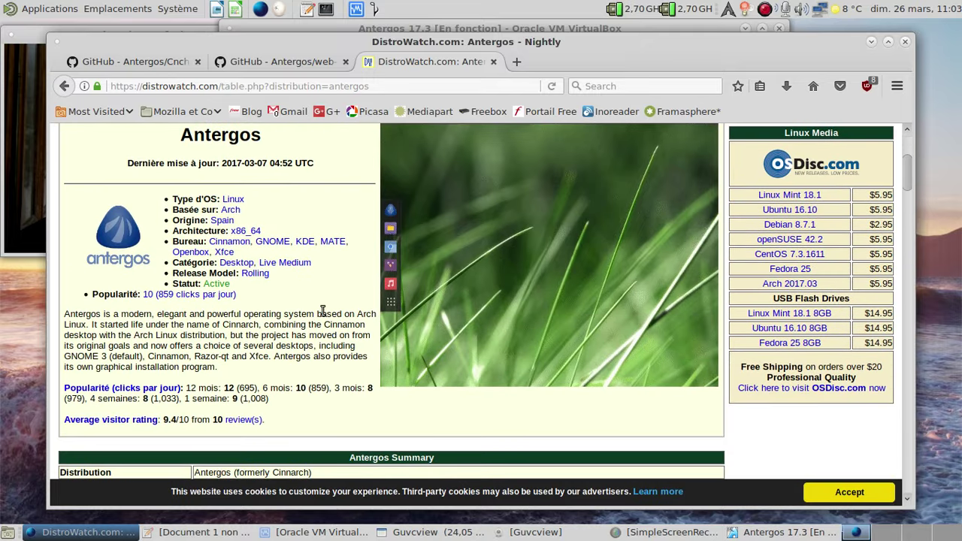
scroll(322, 314, "down", 5)
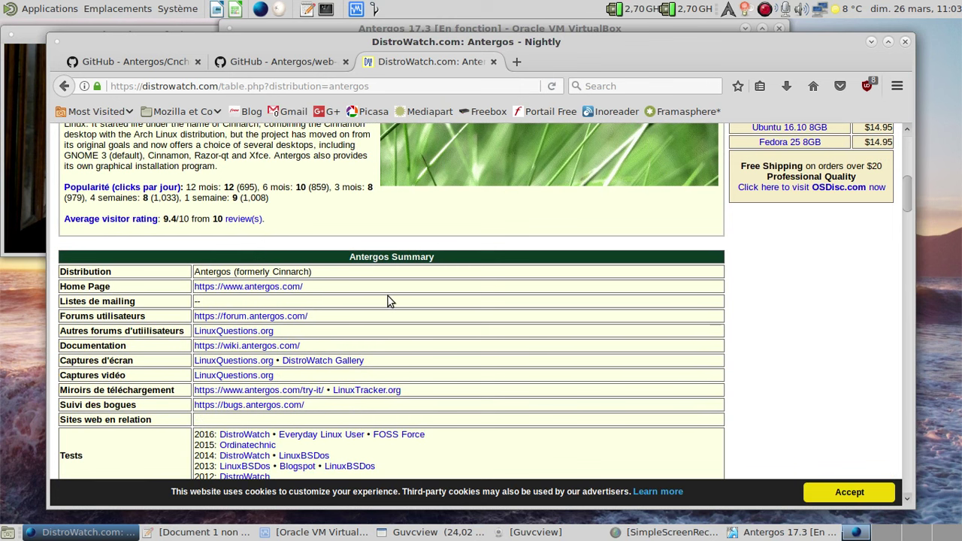
scroll(388, 300, "down", 6)
scroll(388, 301, "down", 2)
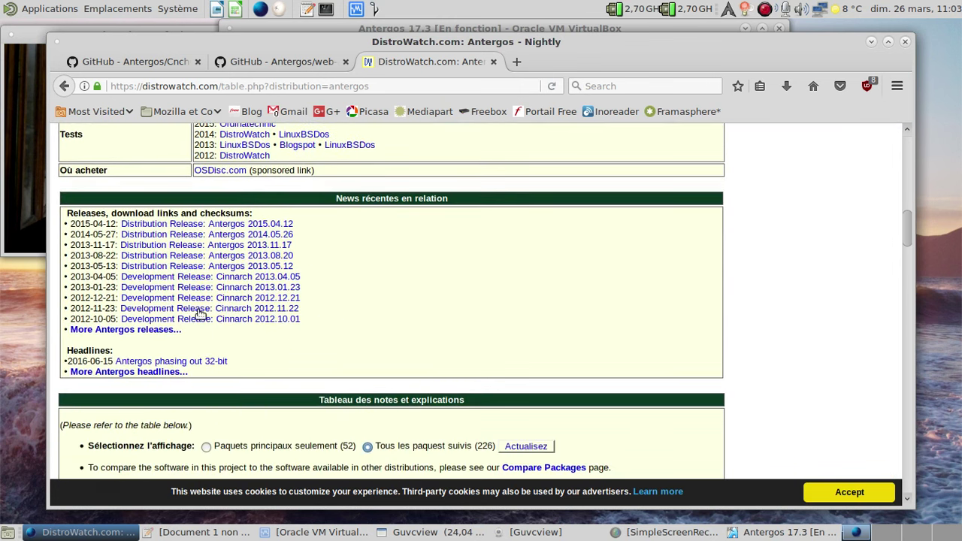
- Open the full Antergos release list on DistroWatch and scroll back up through it
left_click(146, 330)
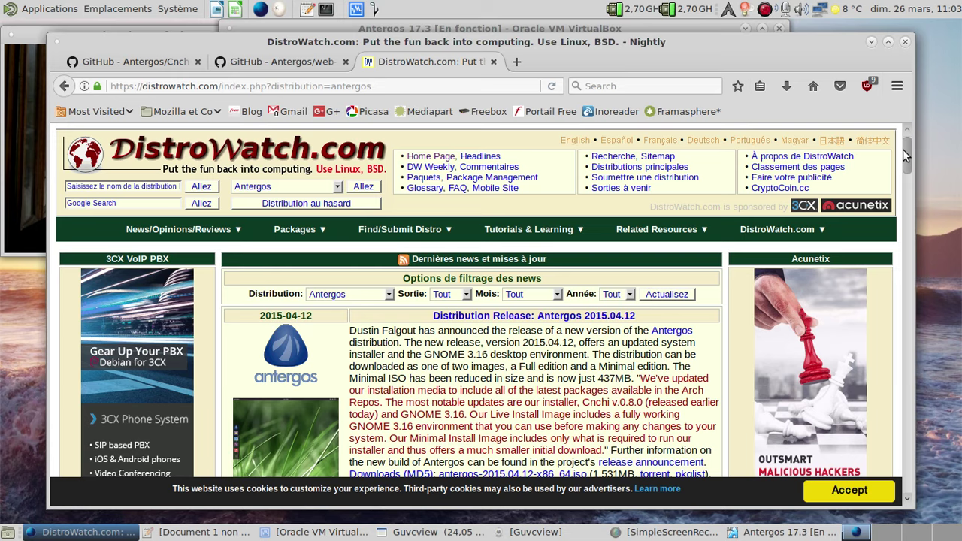
left_click_drag(903, 149, 885, 344)
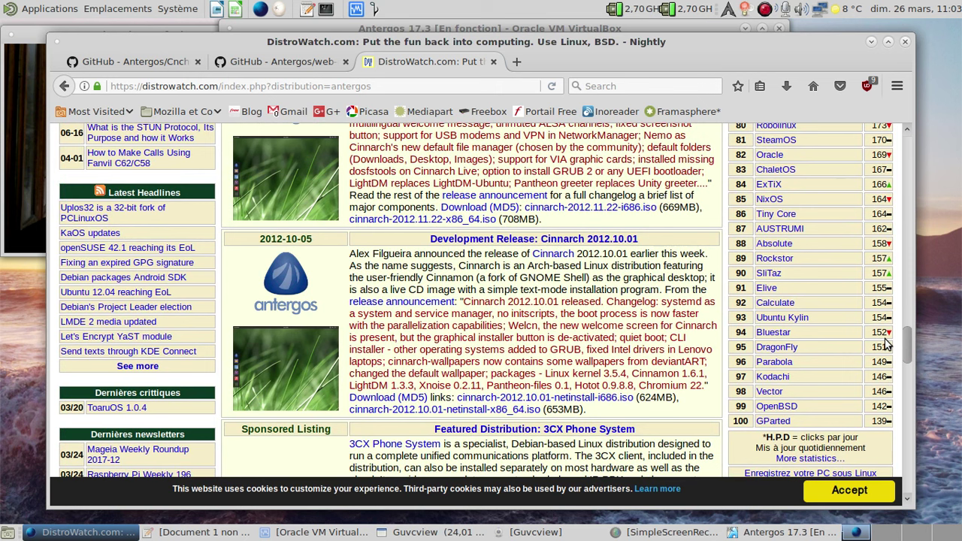
left_click_drag(886, 344, 885, 335)
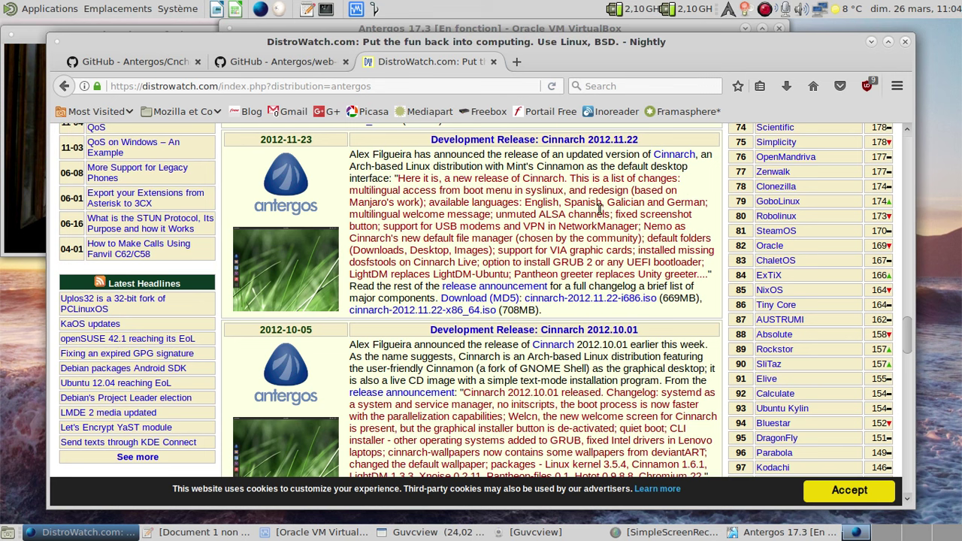
scroll(503, 268, "up", 6)
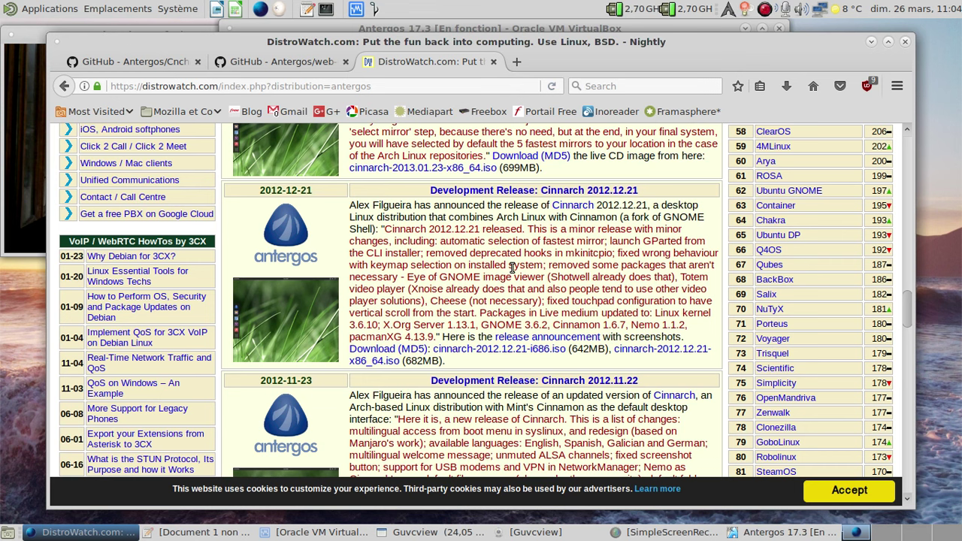
scroll(512, 267, "up", 4)
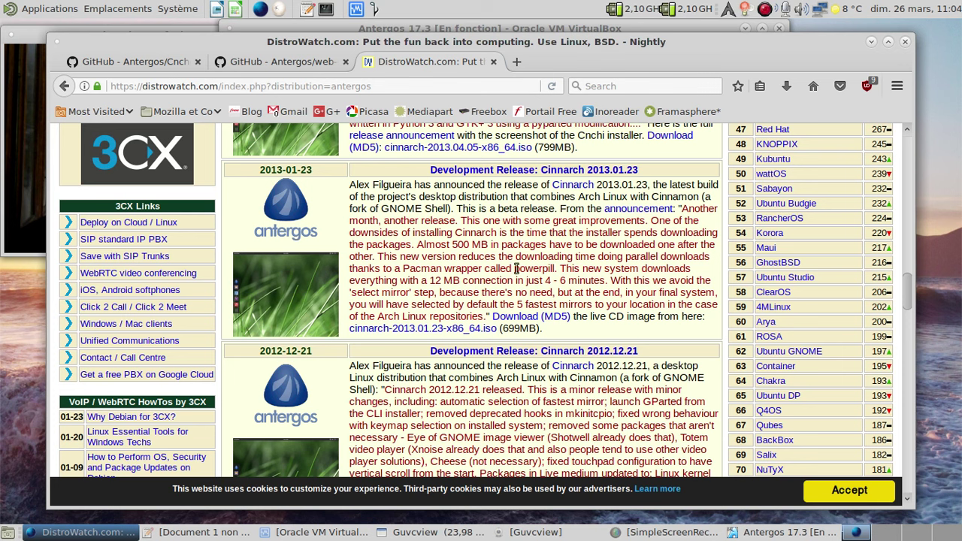
scroll(567, 236, "up", 1)
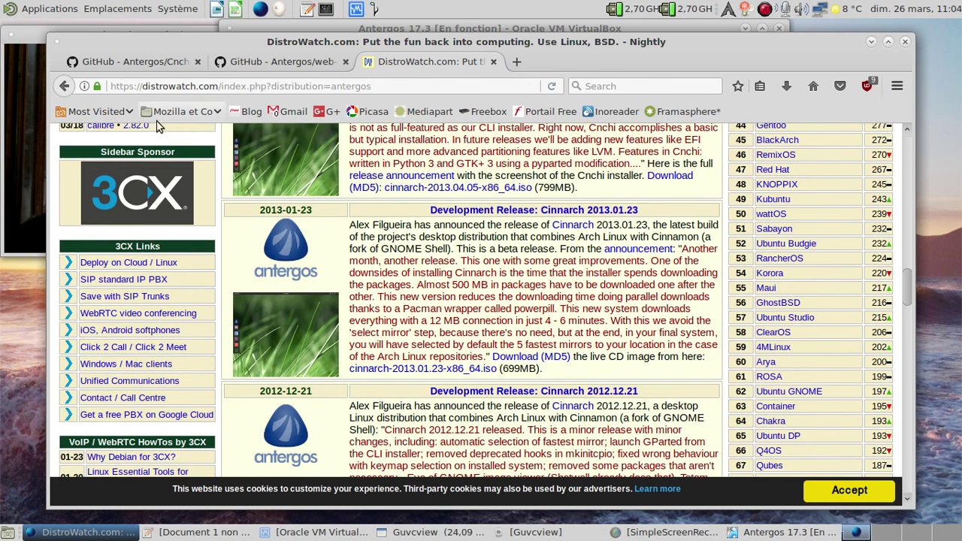
- Bring the webcam preview forward and scroll up to the 2013-05-13 Antergos 2013.05.12 release
left_click(21, 138)
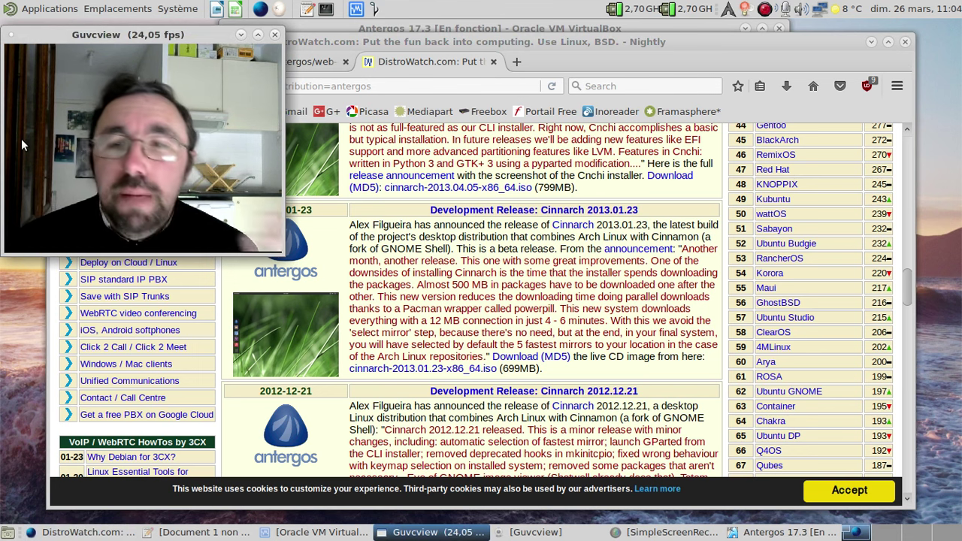
scroll(546, 279, "up", 6)
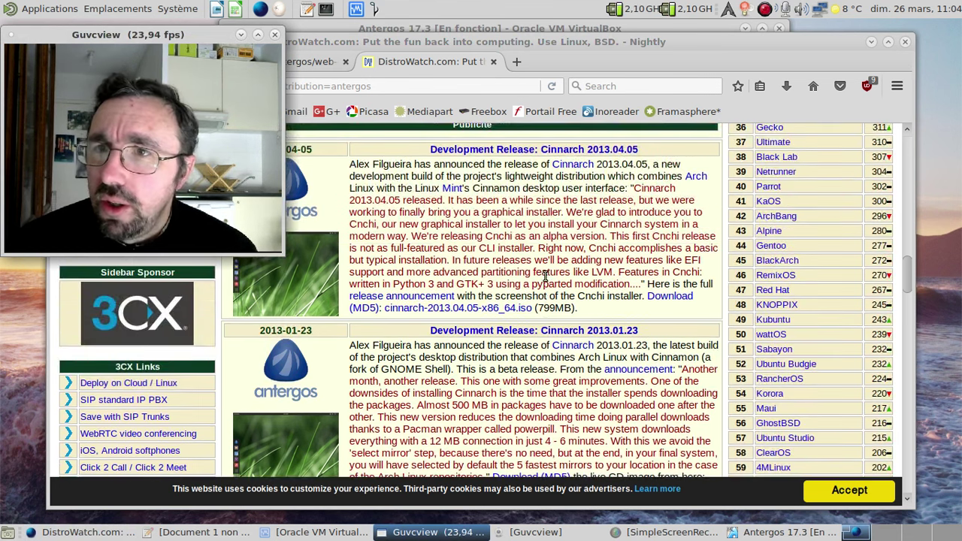
scroll(546, 279, "up", 2)
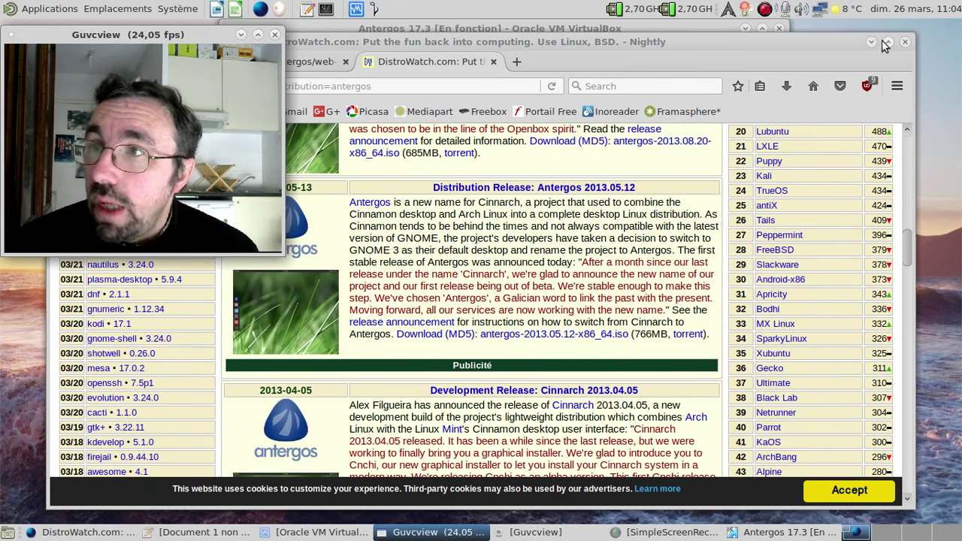
- Close Nightly's three tabs, then load the Cnchi GitHub address copied from the notes
left_click(906, 41)
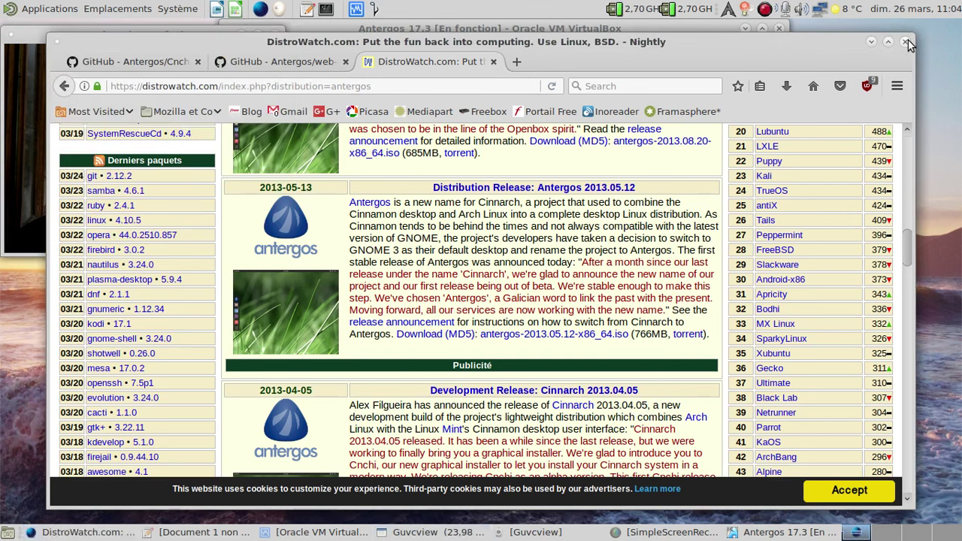
left_click(610, 309)
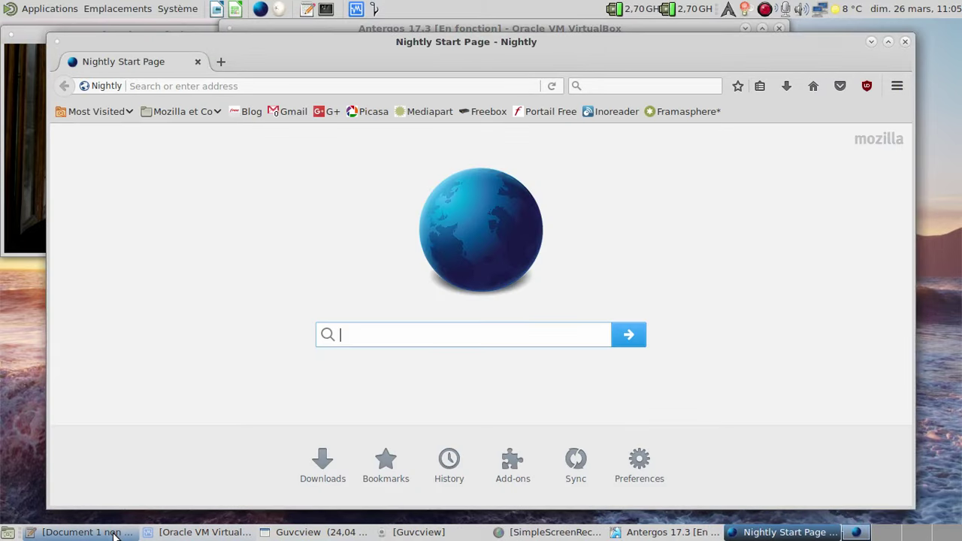
left_click(115, 535)
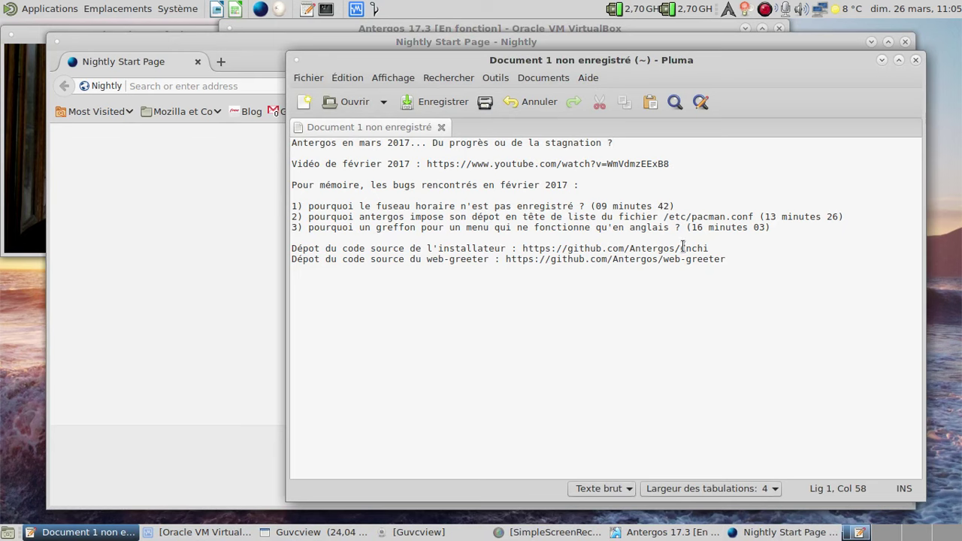
left_click_drag(710, 248, 529, 250)
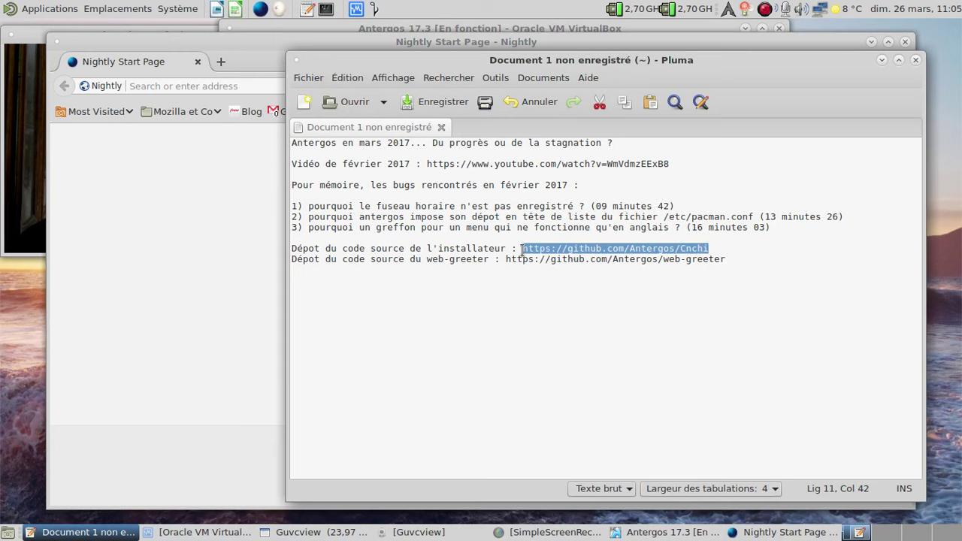
left_click(213, 84)
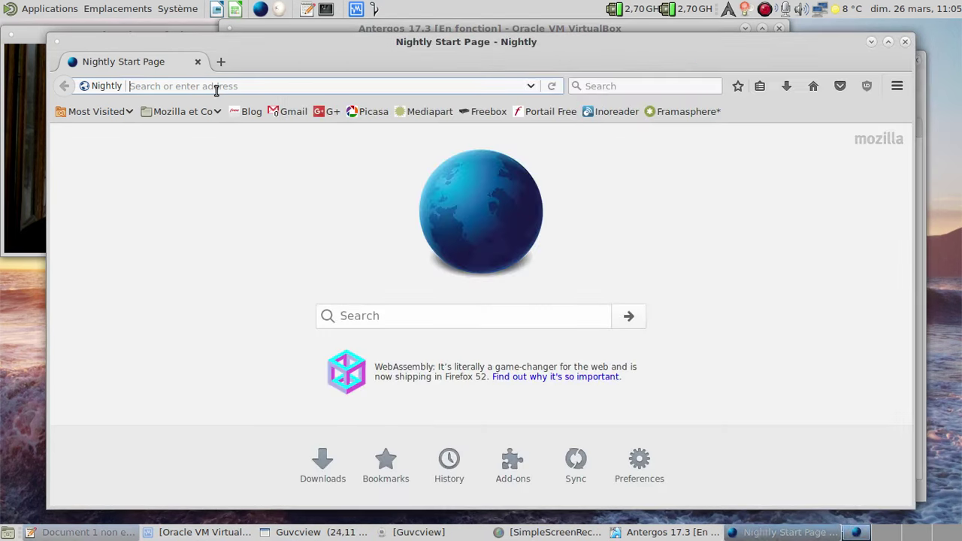
type("https://github.com/Antergos/Cnchi")
key("Return")
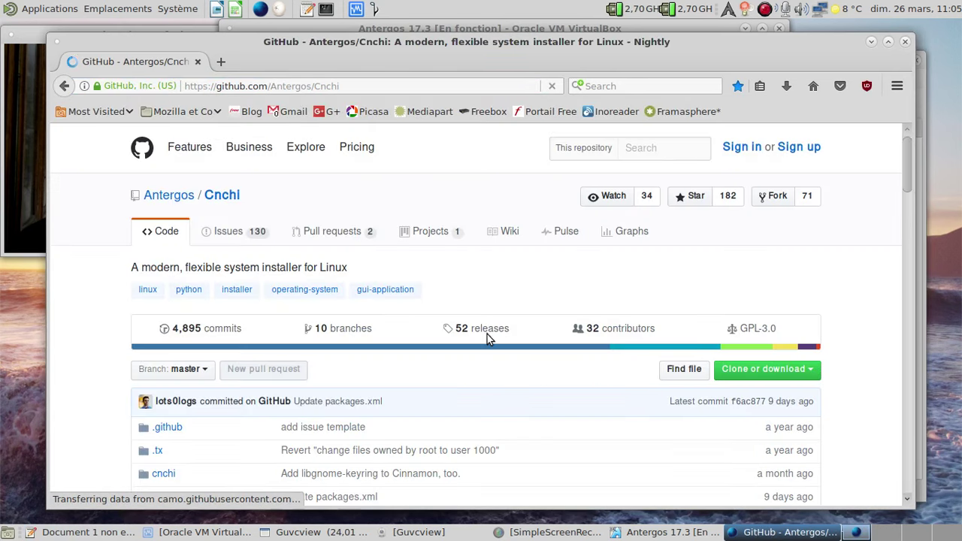
- Show the Cnchi releases list with CNCHI STABLE v0.14.257, then bring the webcam preview forward
left_click(488, 331)
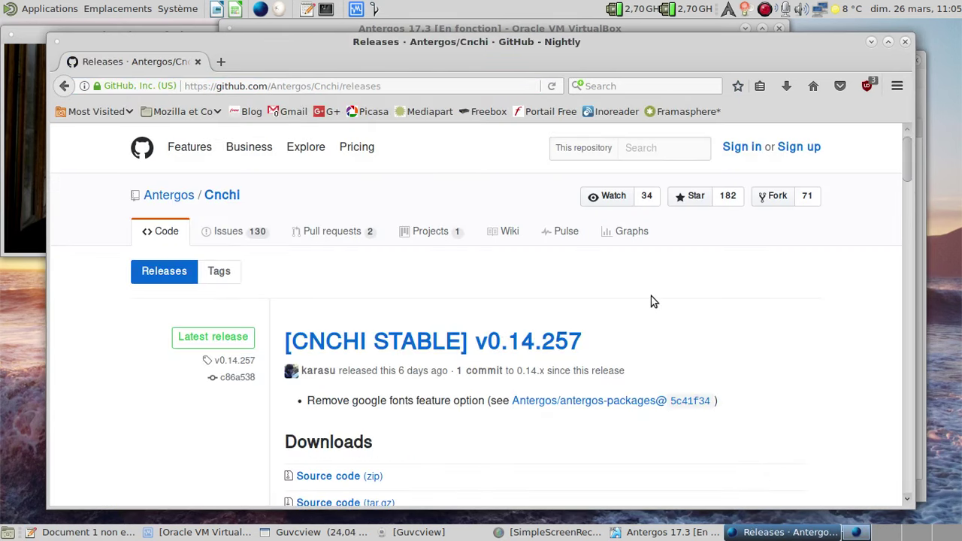
left_click(16, 150)
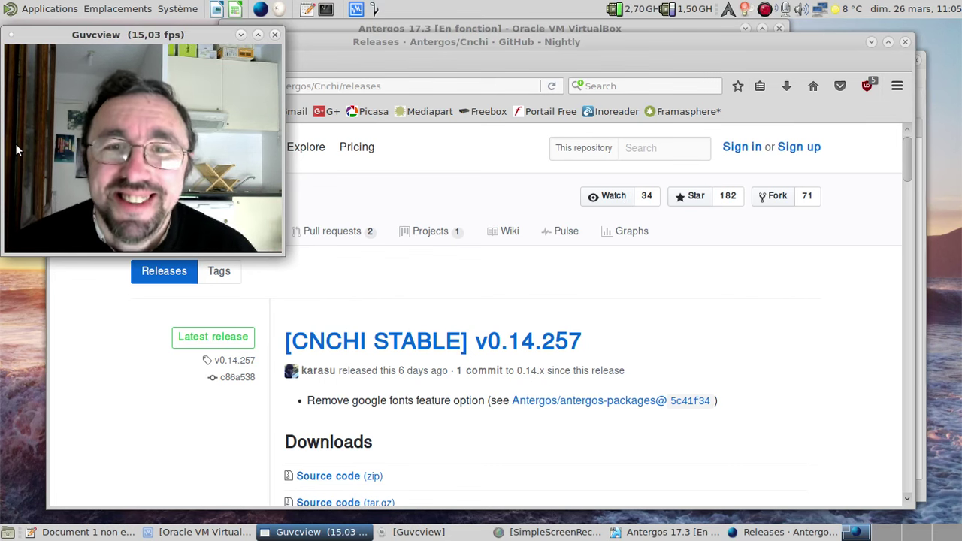
- Minimize the browser, close the notes, and open LXTerminal inside the Antergos guest
left_click(866, 40)
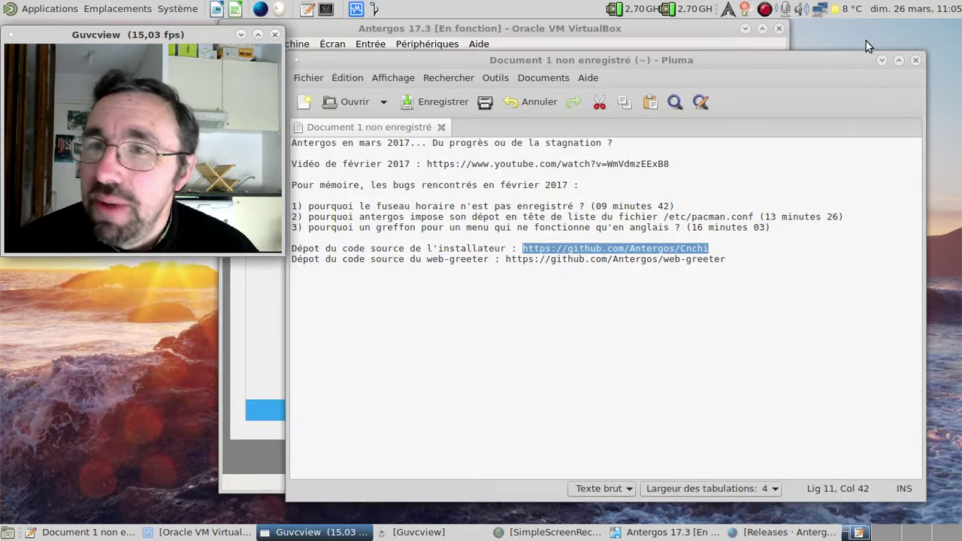
left_click(920, 59)
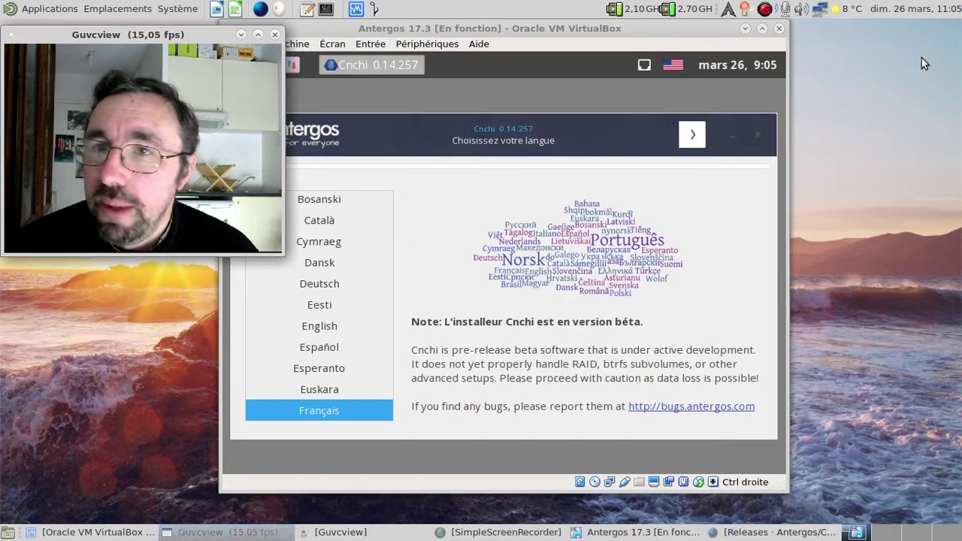
left_click(599, 38)
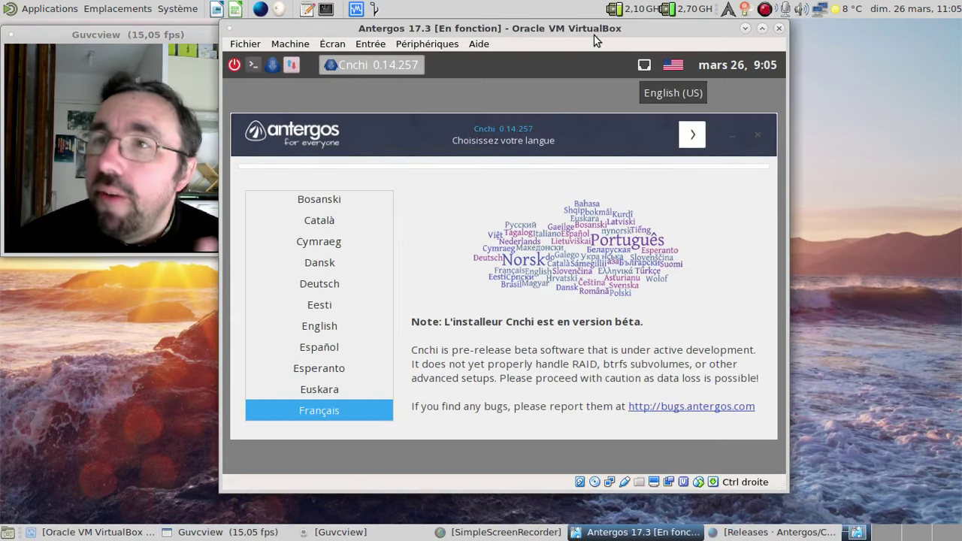
left_click(254, 64)
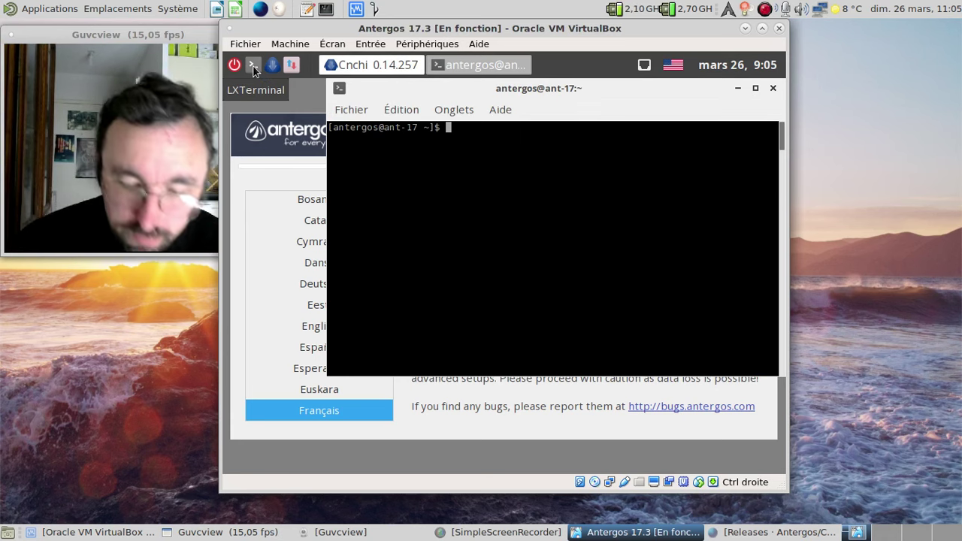
- Run 'setxkbmap fr' and then 'nano /etc/pacman.conf' in the guest terminal
type("setxkbmap fr")
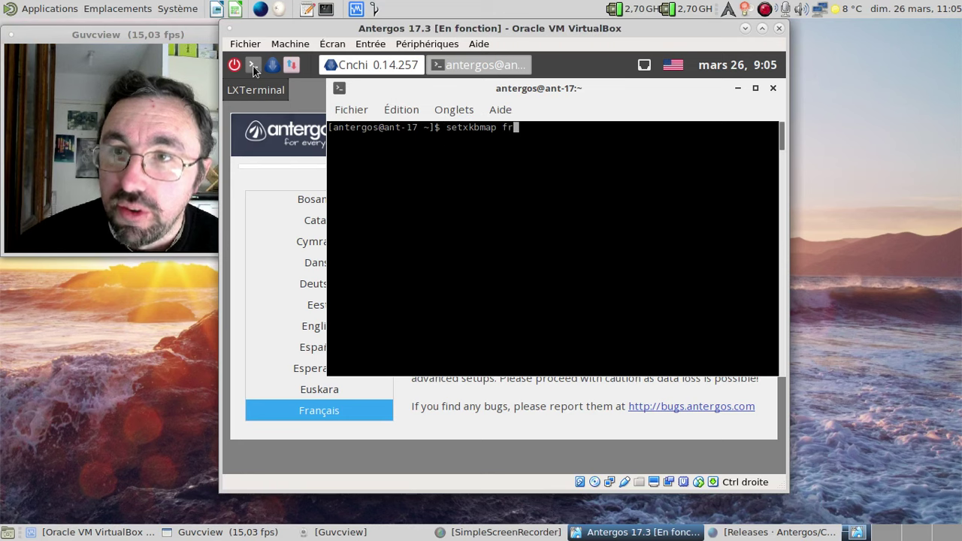
key("Return")
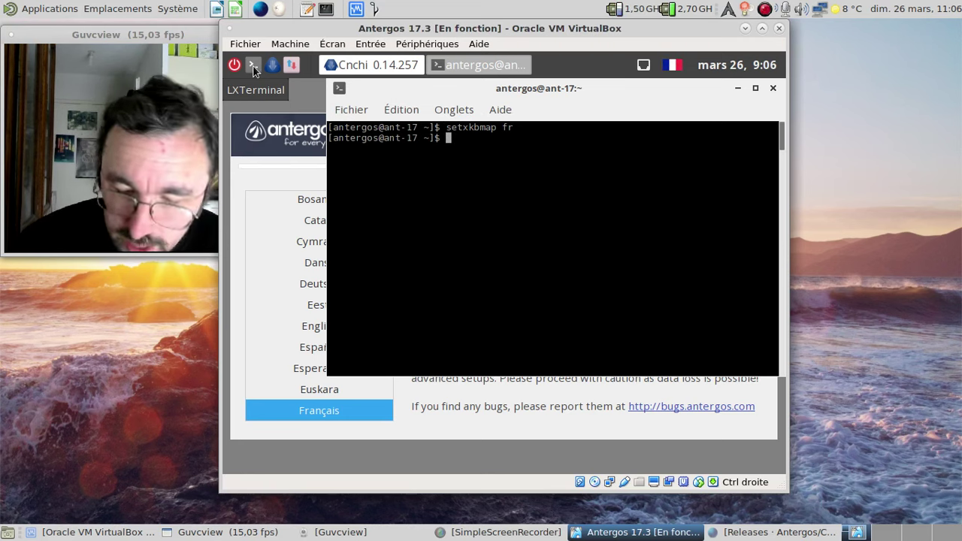
type("nan")
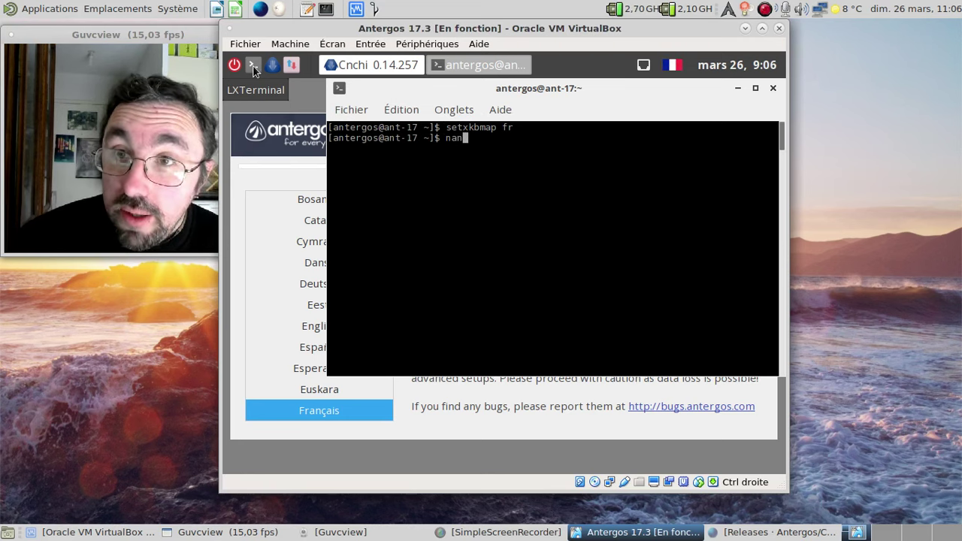
type("o /etc/pacman.conf")
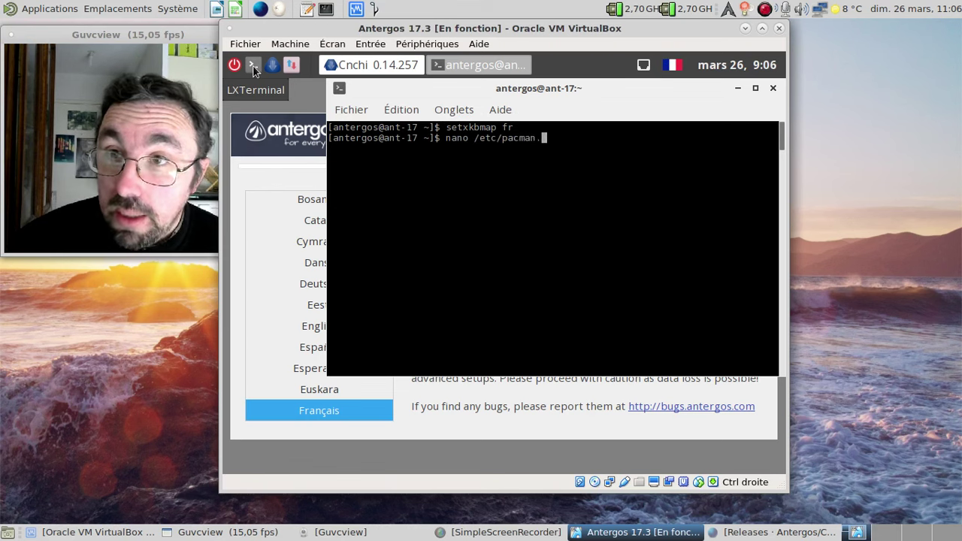
key("Return")
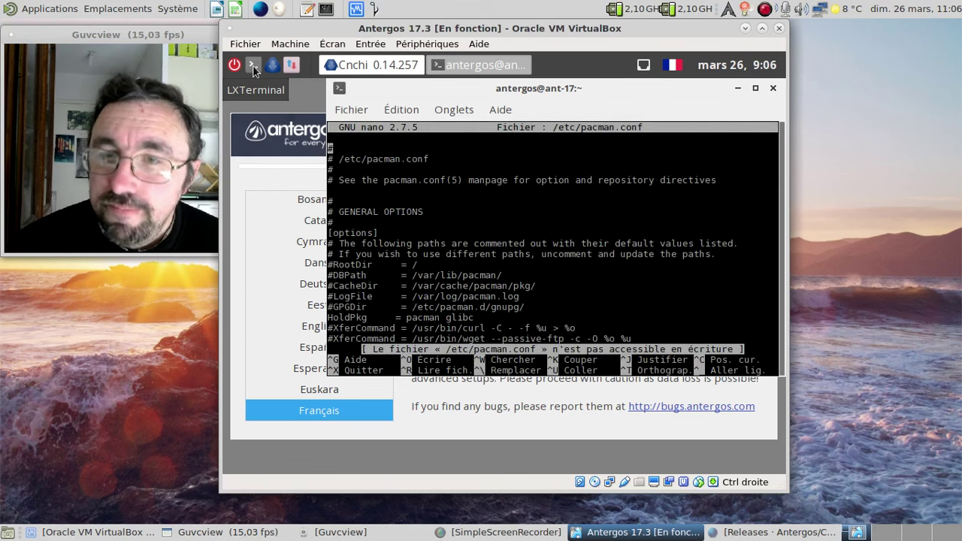
- Enlarge the guest terminal's text twice
left_click(447, 109)
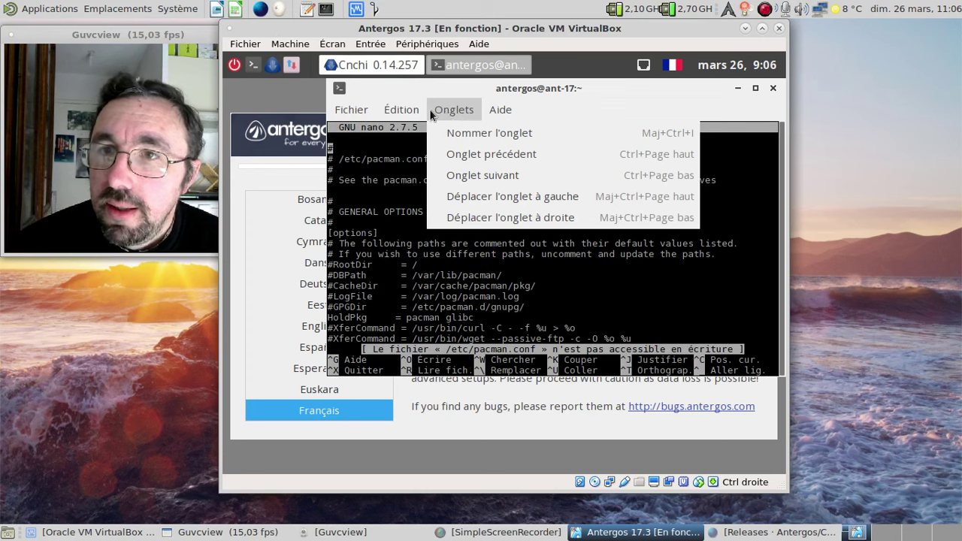
mouse_move(392, 112)
left_click(423, 201)
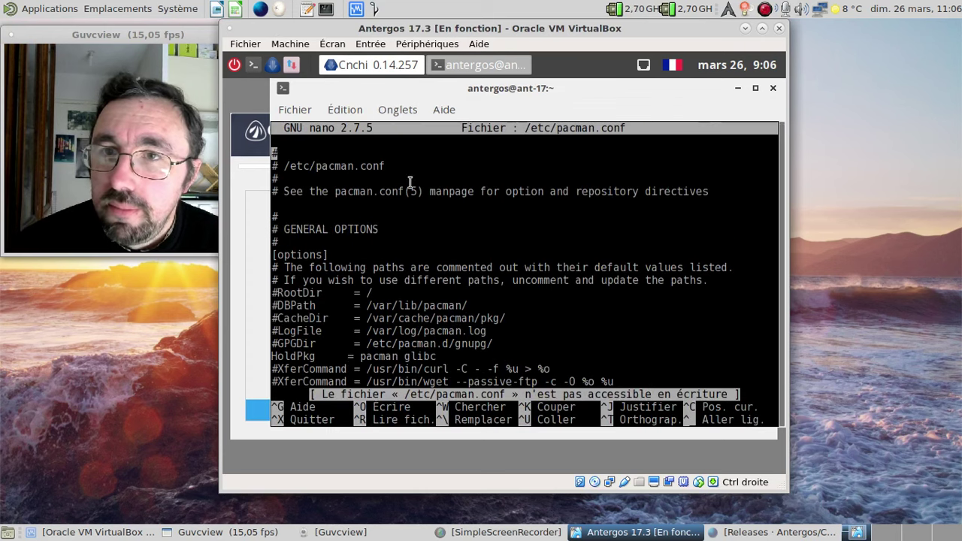
left_click(354, 110)
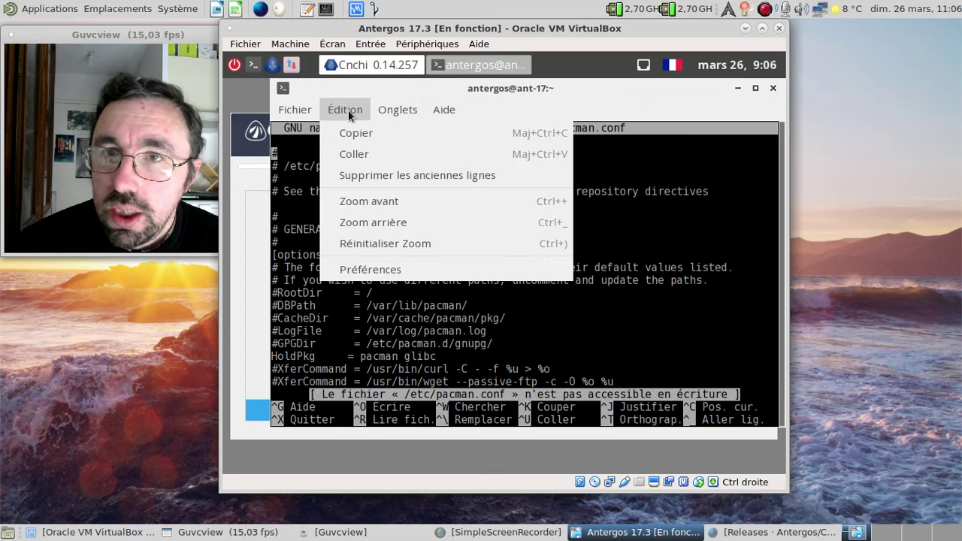
left_click(375, 203)
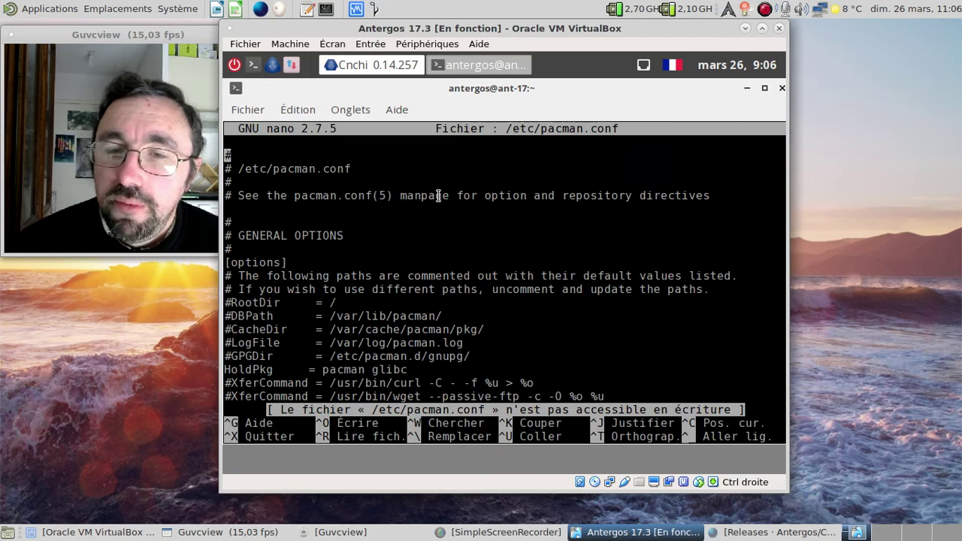
- Step through pacman.conf's repositories from antergos to community-testing, then open a host MATE Terminal
key("Down")
key("Down")
key("Down")
key("Down")
key("Down")
key("Down")
key("Down")
key("Down")
key("Down")
key("Down")
key("Down")
key("Down")
key("Down")
key("Down")
key("Down")
key("Down")
key("Down")
key("Down")
key("Down")
key("Down")
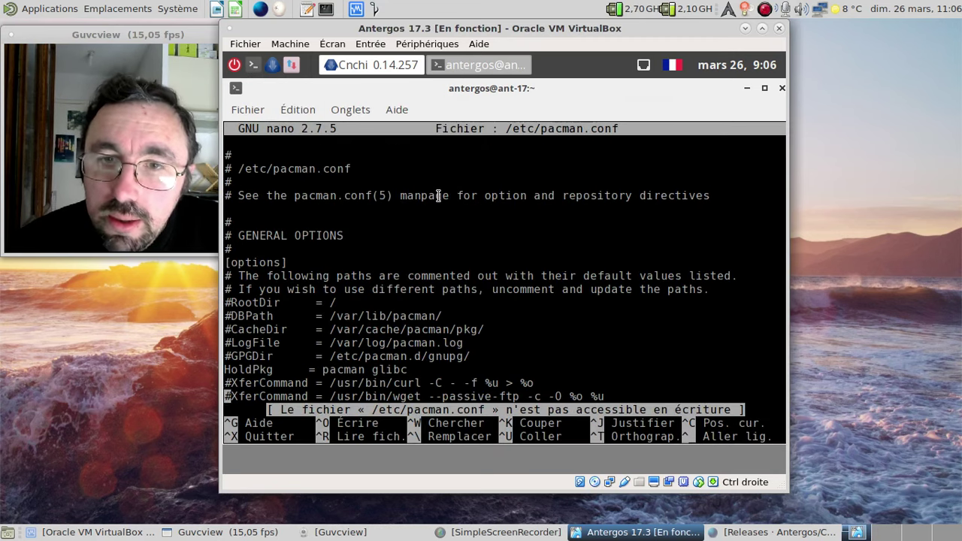
key("Down")
key("Down")
key("Down")
key("Down")
key("Down")
key("Down")
key("Down")
key("Down")
key("Down")
key("Down")
key("Down")
key("Down")
key("Down")
key("Down")
key("Down")
key("Down")
key("Down")
key("Down")
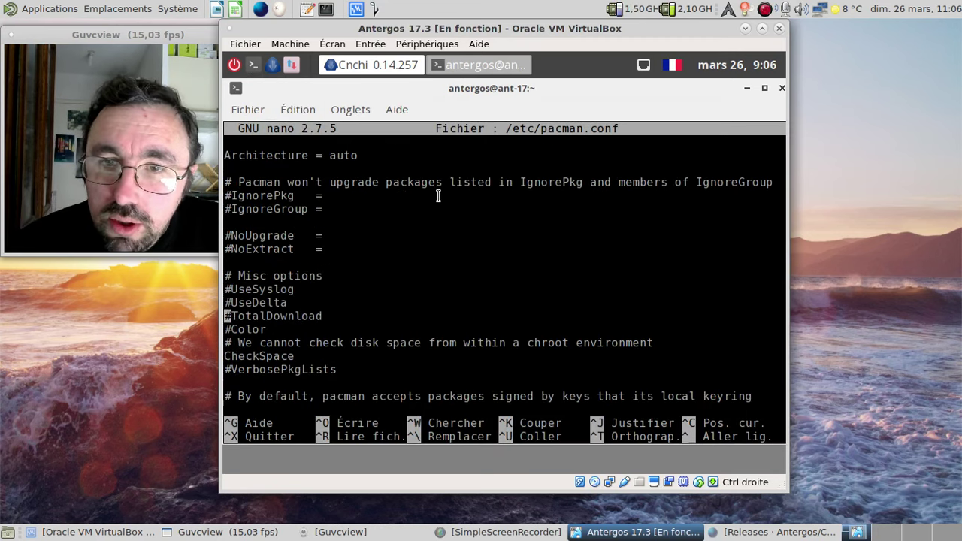
key("Down")
key("Down")
key("Down")
key("Down")
key("Down")
key("Down")
key("Down")
key("Down")
key("Down")
key("Down")
key("Down")
key("Down")
key("Down")
key("Down")
key("Down")
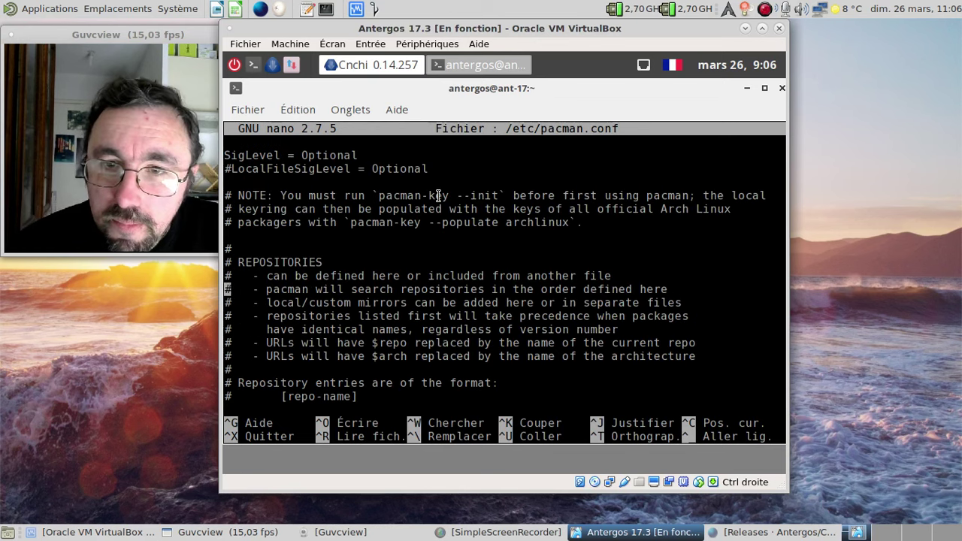
key("Down")
key("Down")
key("Down")
key("Down")
key("Down")
key("Down")
key("Down")
key("Down")
key("Down")
key("Down")
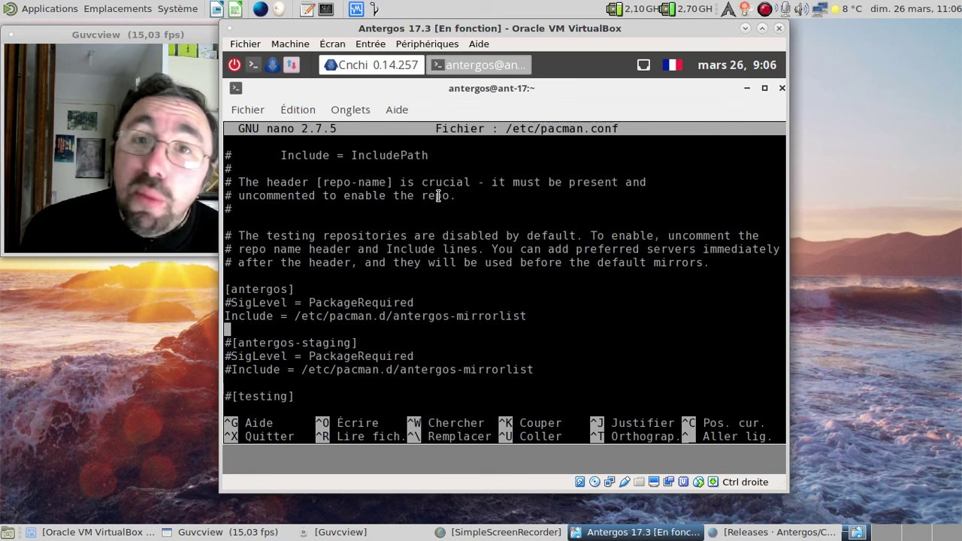
key("Down")
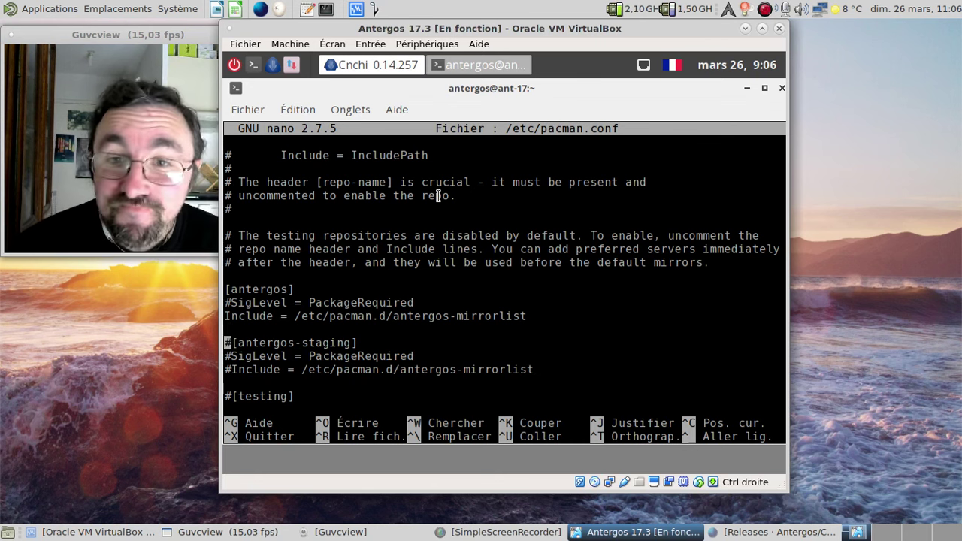
key("Down")
key("Down")
key("Down")
key("Down")
key("Down")
key("Down")
key("Down")
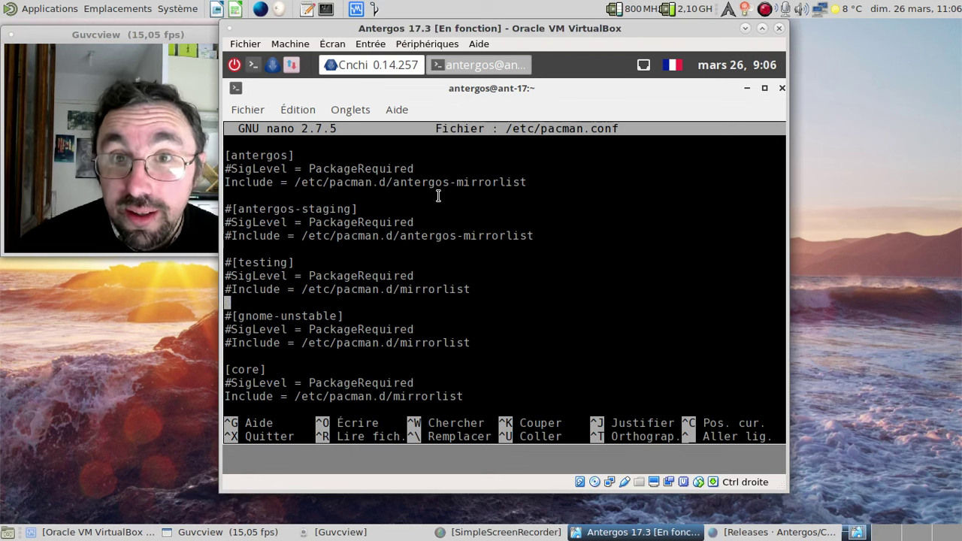
key("Down")
key("Down")
key("Down")
key("Down")
key("Down")
key("Down")
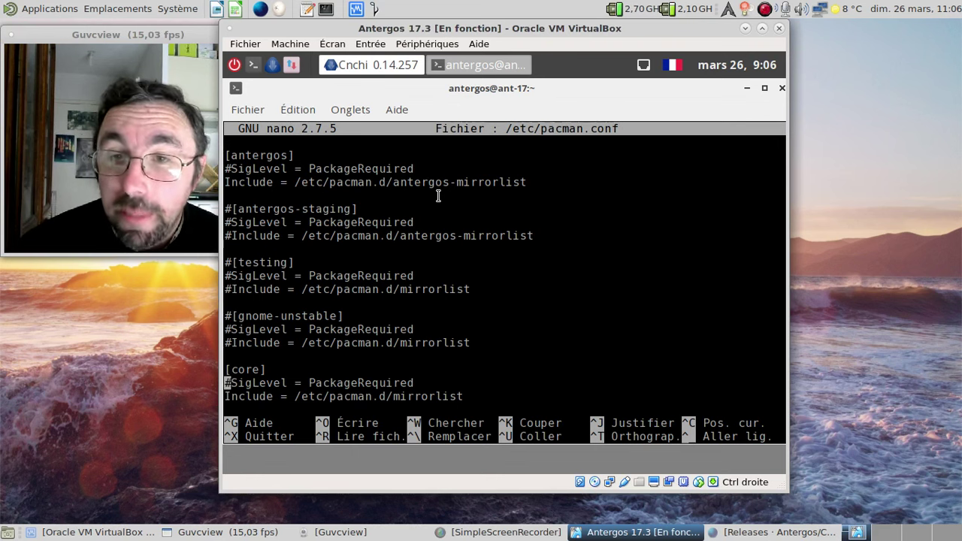
key("Down")
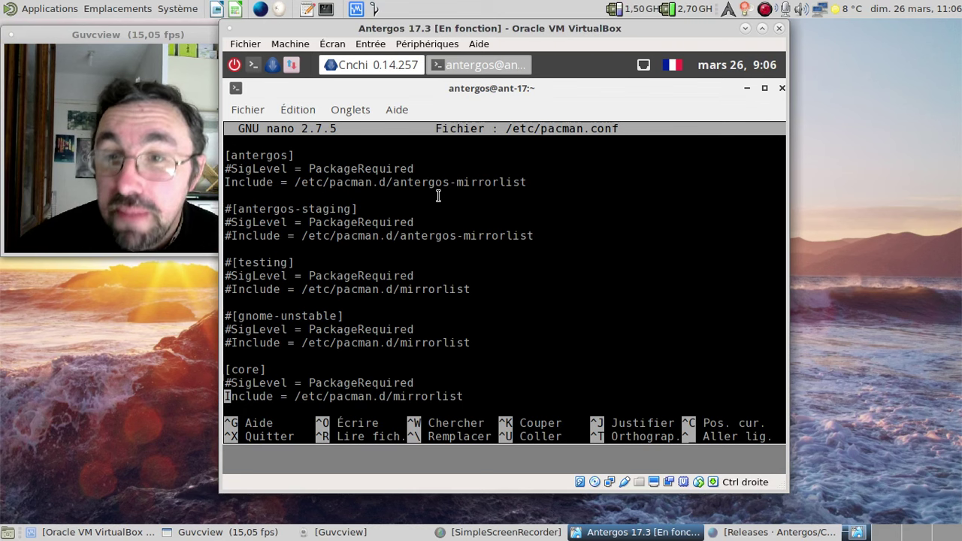
key("Down")
key("Down")
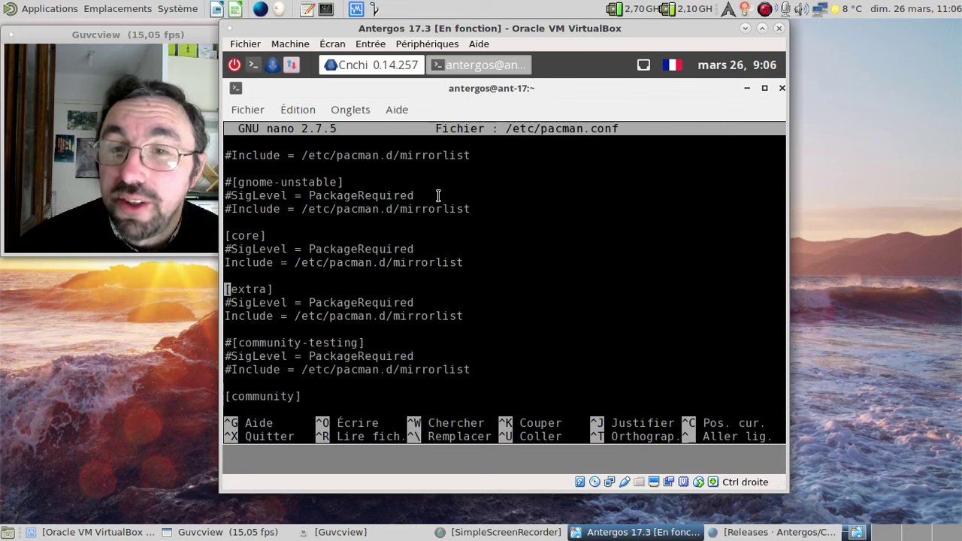
key("Down")
key("Down")
key("Down")
key("Down")
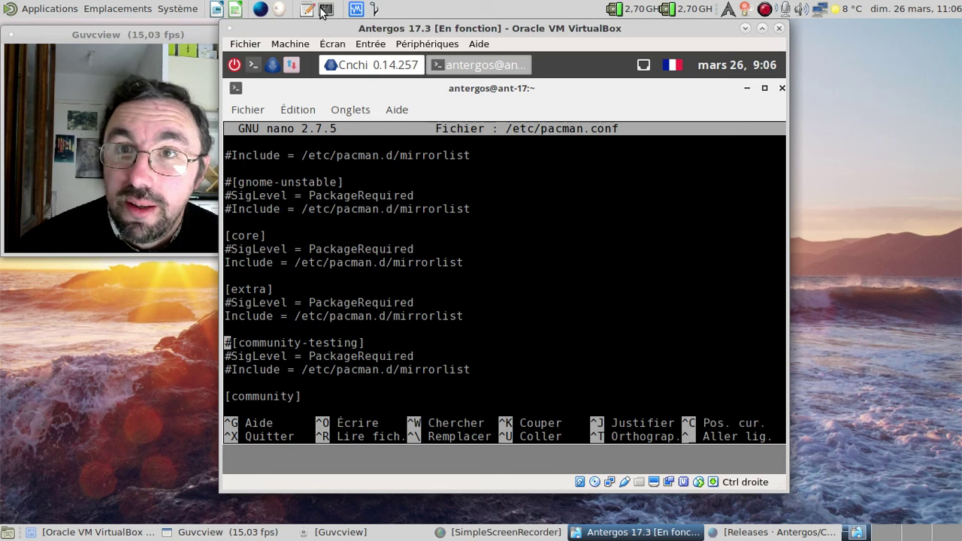
left_click(323, 10)
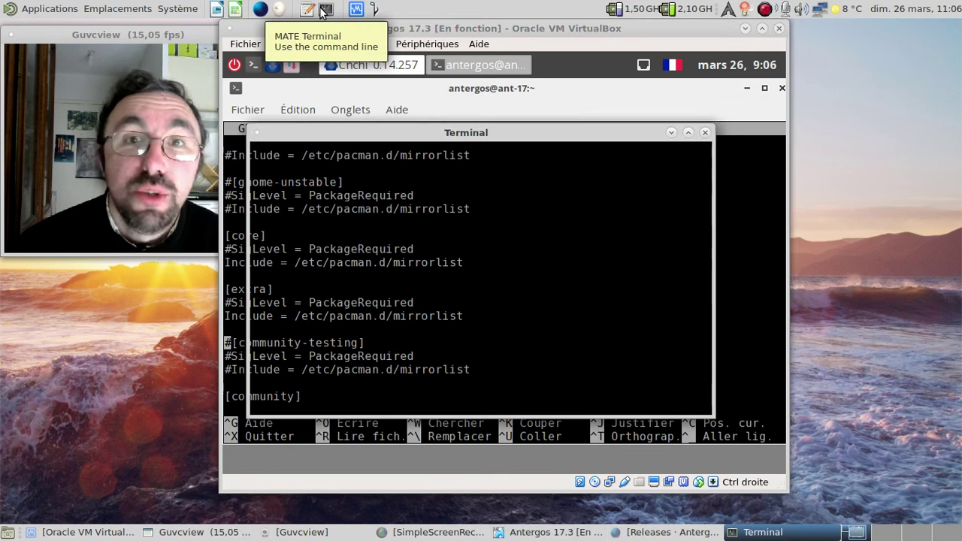
- Open the host's /etc/pacman.conf in nano
type("su")
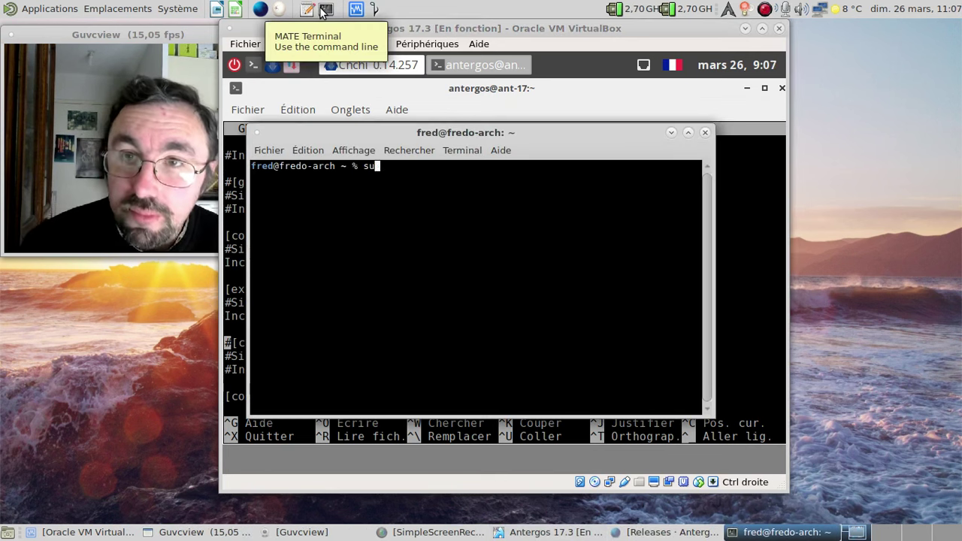
type("do nano")
key("BackSpace")
key("BackSpace")
key("BackSpace")
key("BackSpace")
key("BackSpace")
key("BackSpace")
key("BackSpace")
key("BackSpace")
key("BackSpace")
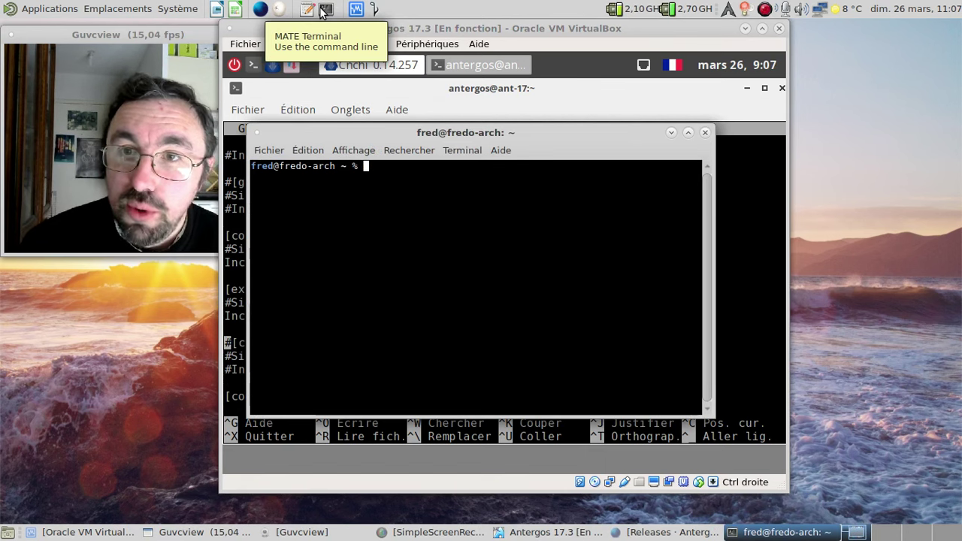
type("nano /etc/pa")
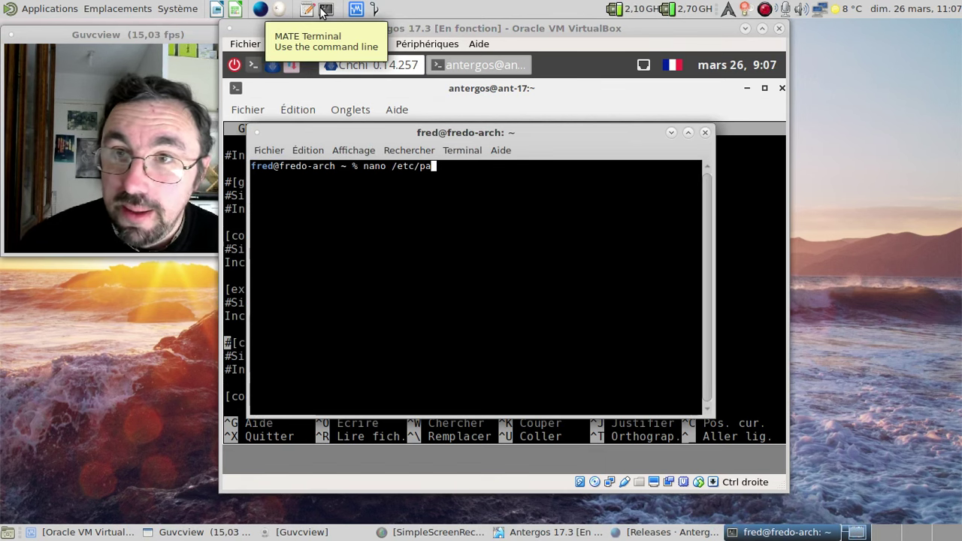
type("cman.d")
key("Tab")
type(".c")
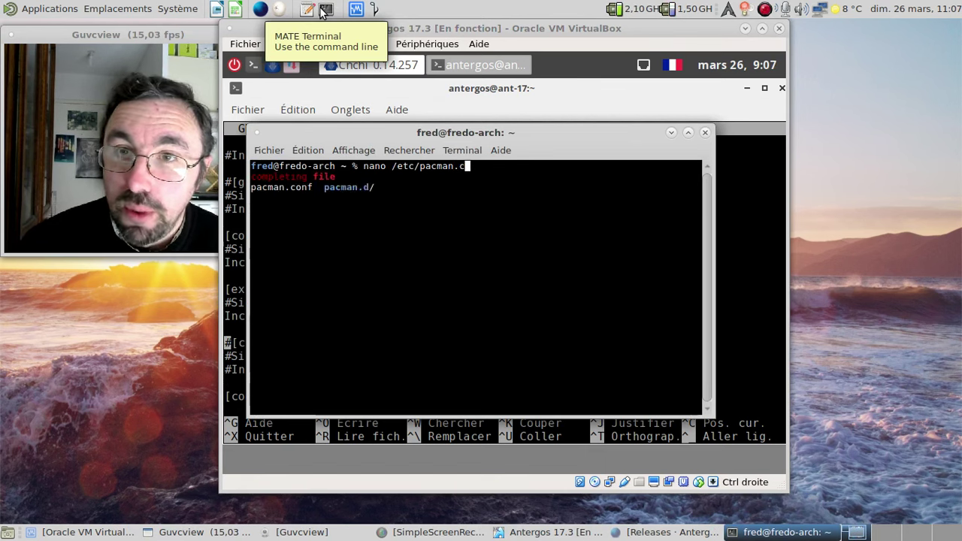
key("Tab")
key("Return")
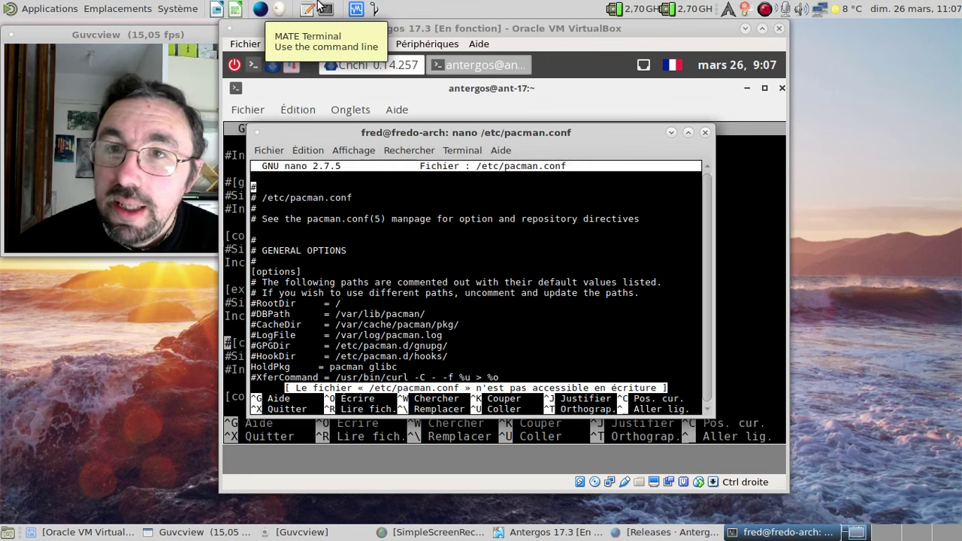
- Zoom the host terminal in twice and move down to the [community] section
left_click(354, 151)
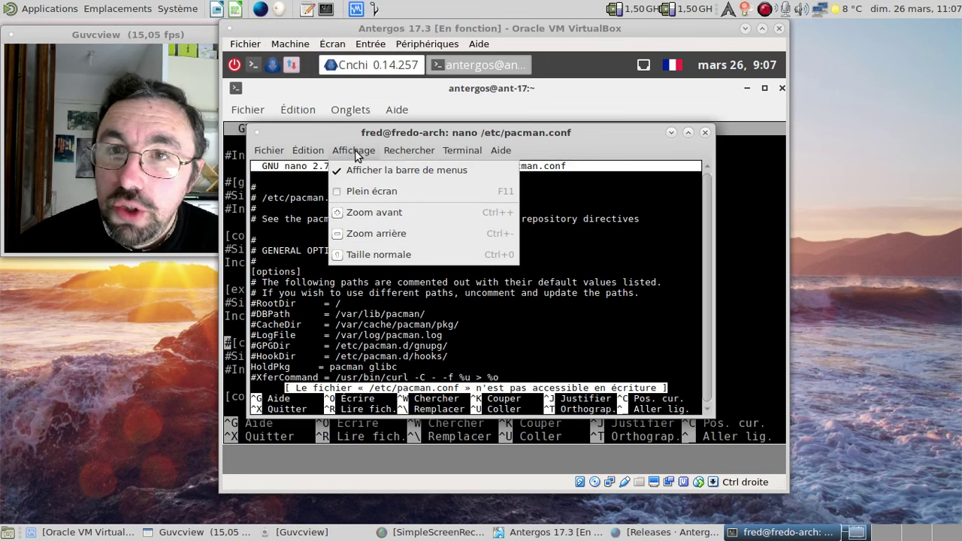
left_click(392, 215)
left_click(368, 150)
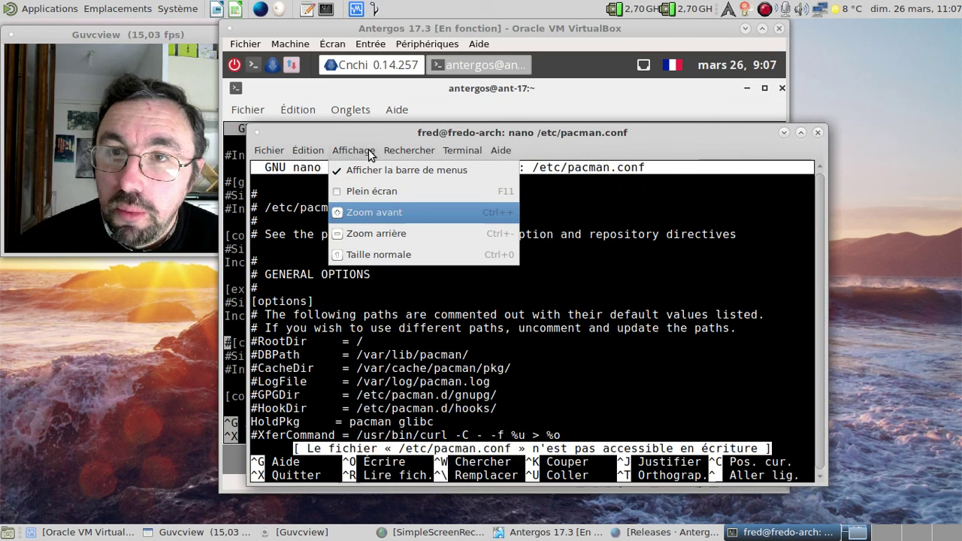
left_click(392, 214)
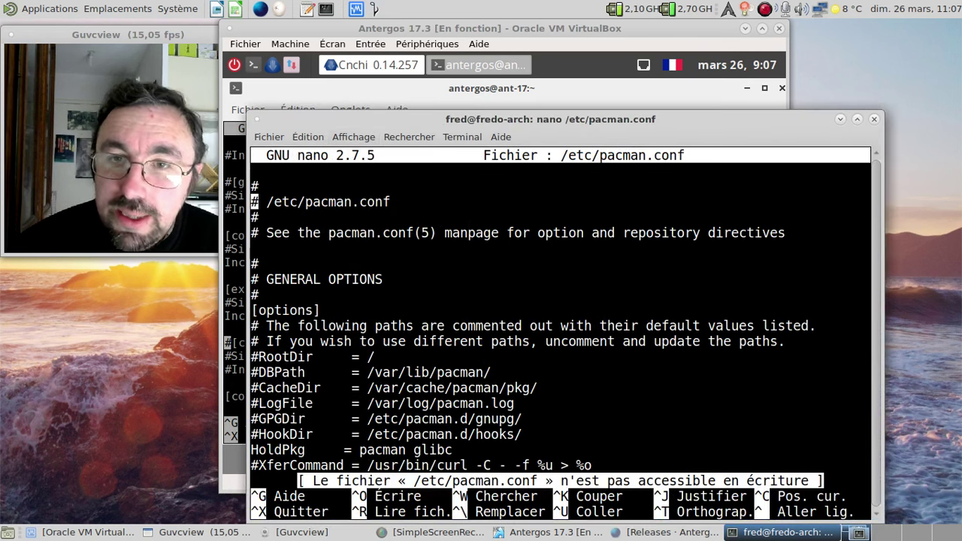
key("Down")
key("Down")
key("Down")
key("Down")
key("Down")
key("Down")
key("Down")
key("Down")
key("Down")
key("Down")
key("Down")
key("Down")
key("Down")
key("Down")
key("Down")
key("Down")
key("Down")
key("Down")
key("Down")
key("Down")
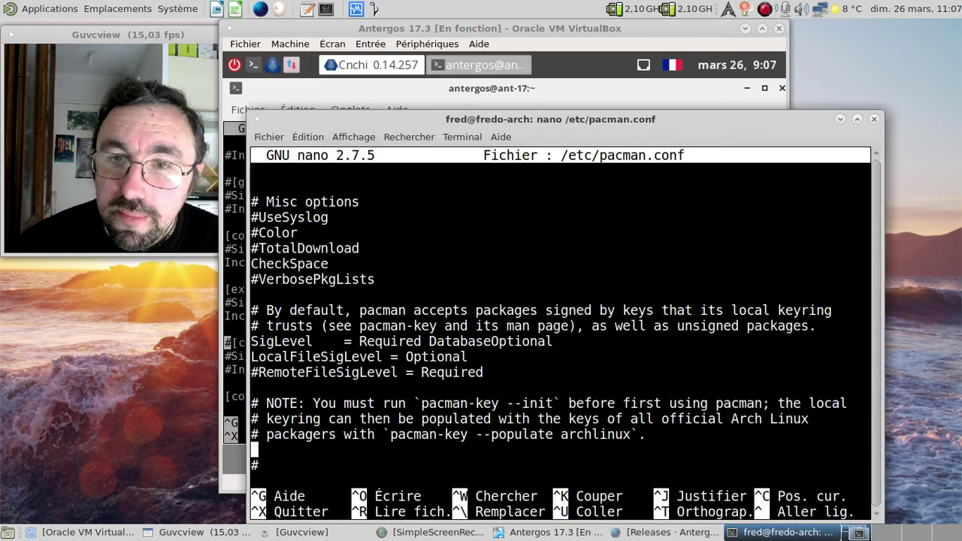
key("Down")
key("Down")
key("Down")
key("Down")
key("Down")
key("Down")
key("Down")
key("Down")
key("Down")
key("Down")
key("Down")
key("Down")
key("Down")
key("Down")
key("Down")
key("Down")
key("Down")
key("Down")
key("Down")
key("Down")
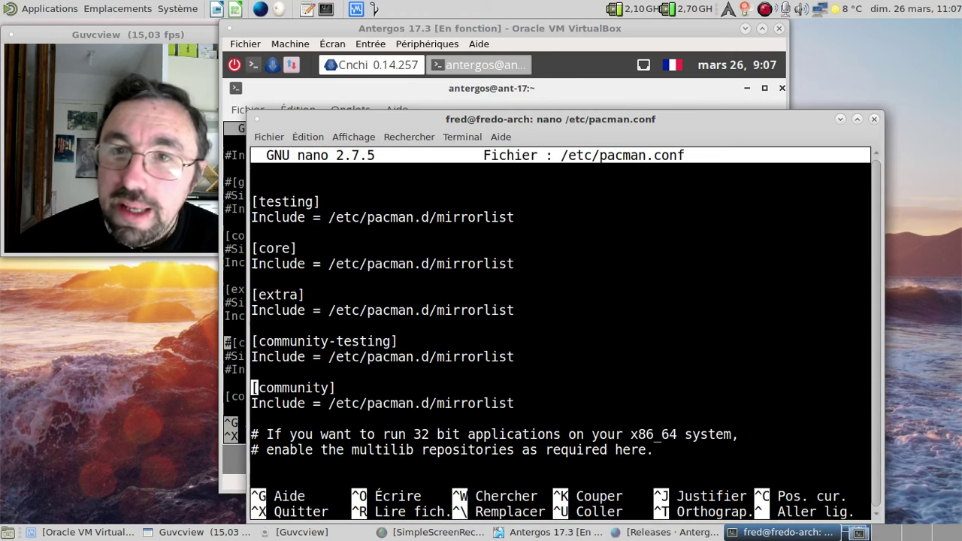
left_click_drag(481, 118, 670, 85)
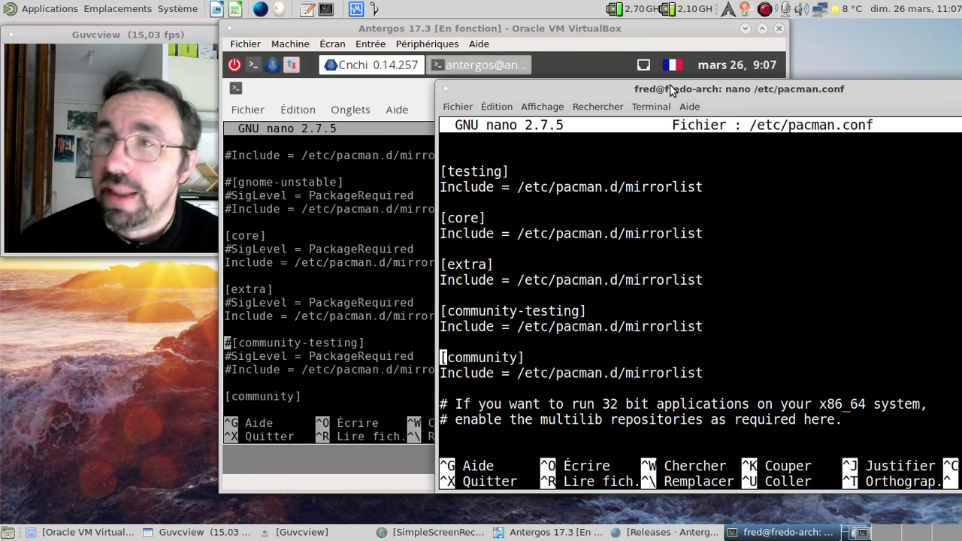
left_click_drag(670, 84, 434, 114)
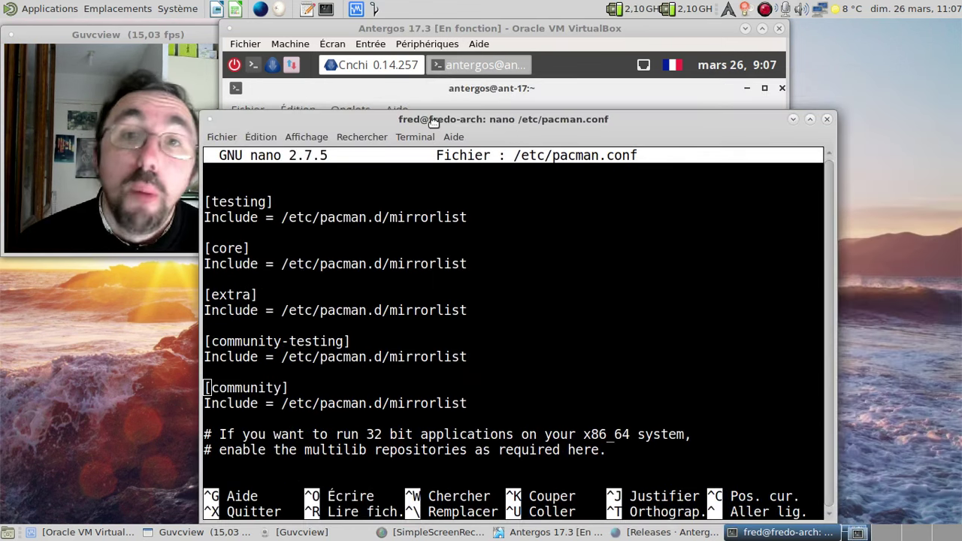
- Close the host terminal, quit nano in the VM, and exit the guest shell
left_click(826, 120)
left_click(568, 373)
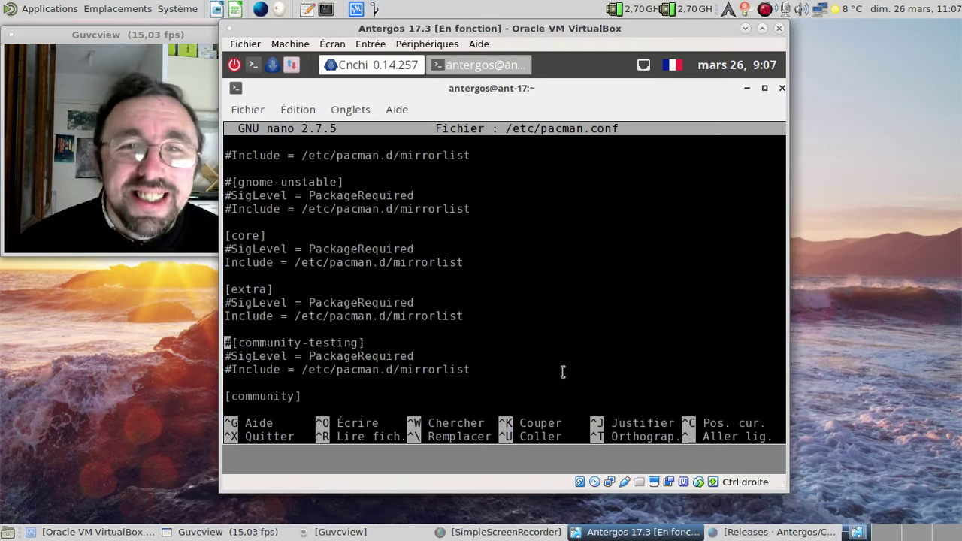
key("ctrl+x")
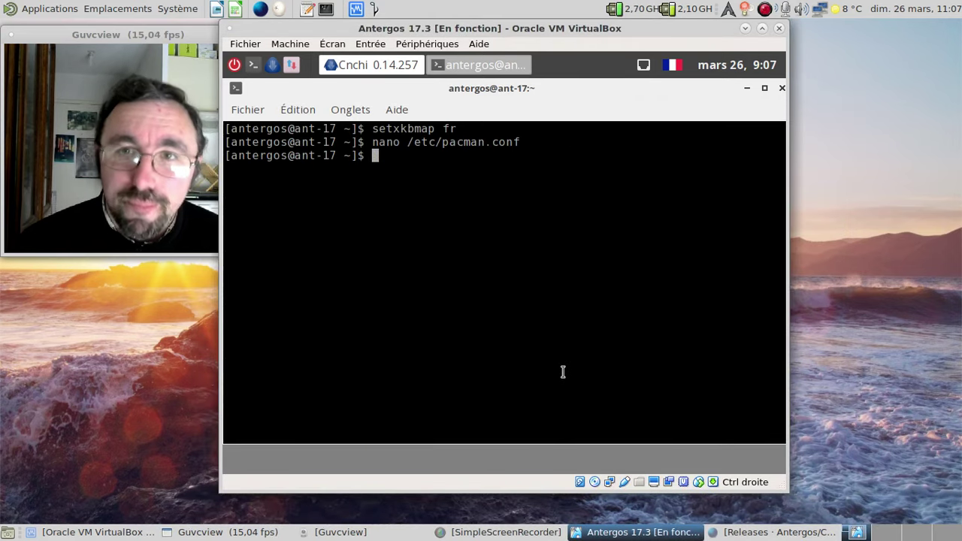
type("exit")
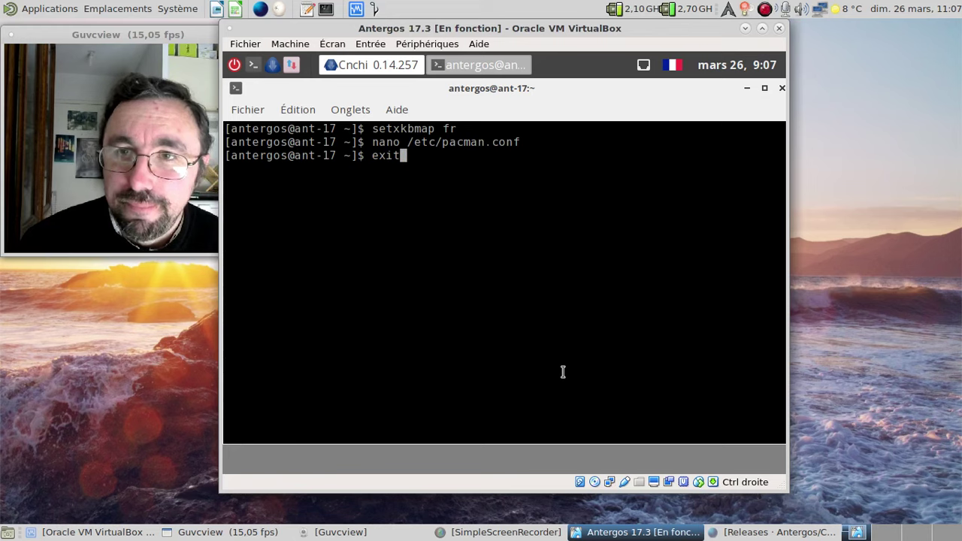
key("Return")
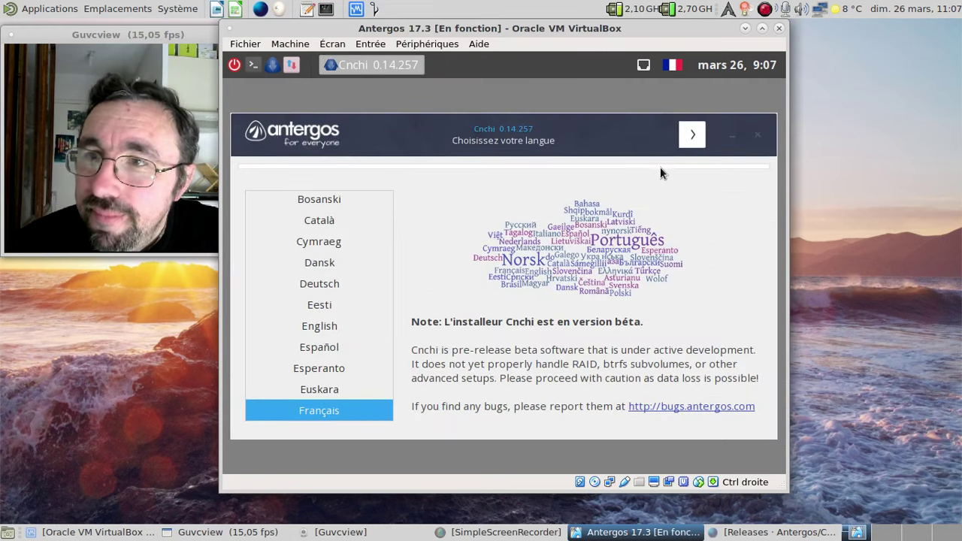
- Advance through the language, system check, location (French, France), timezone and keyboard pages
left_click(693, 137)
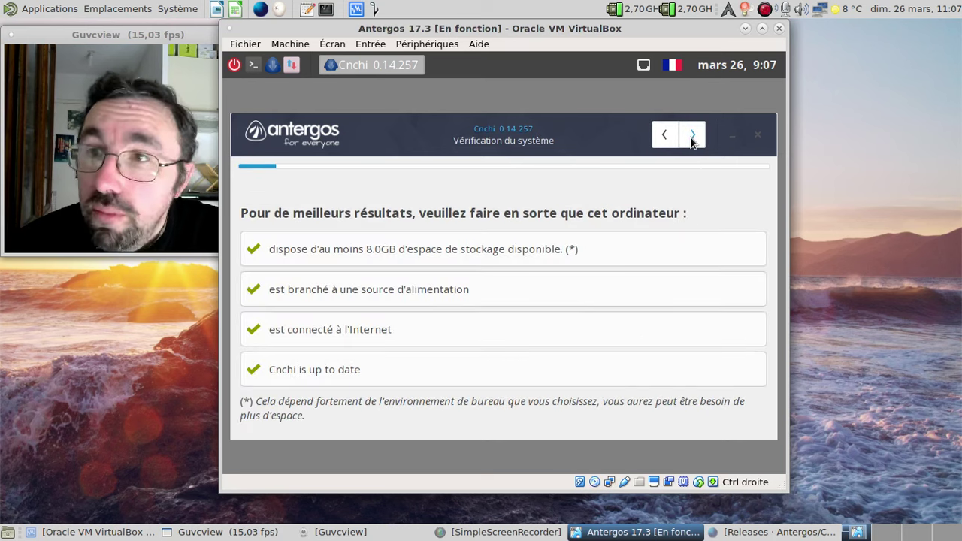
left_click(693, 137)
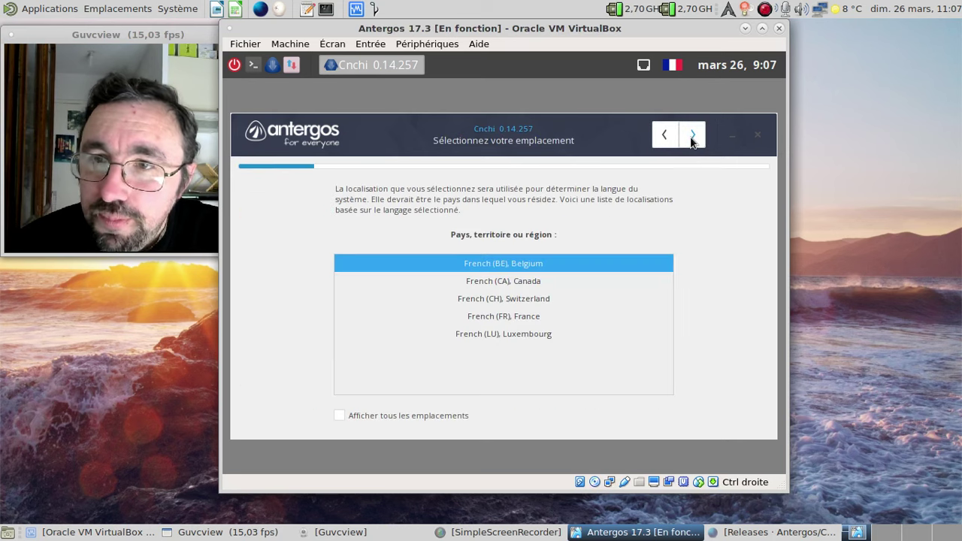
left_click(537, 315)
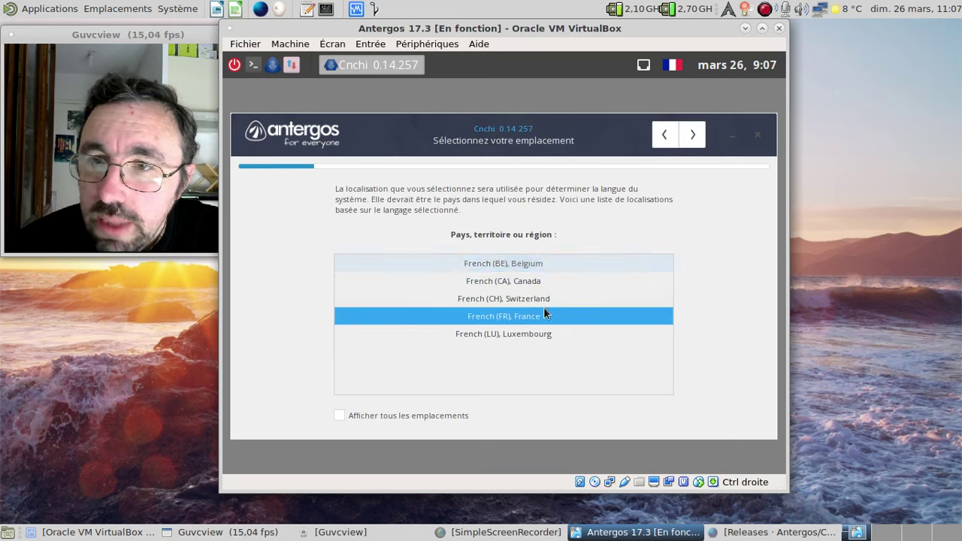
left_click(692, 136)
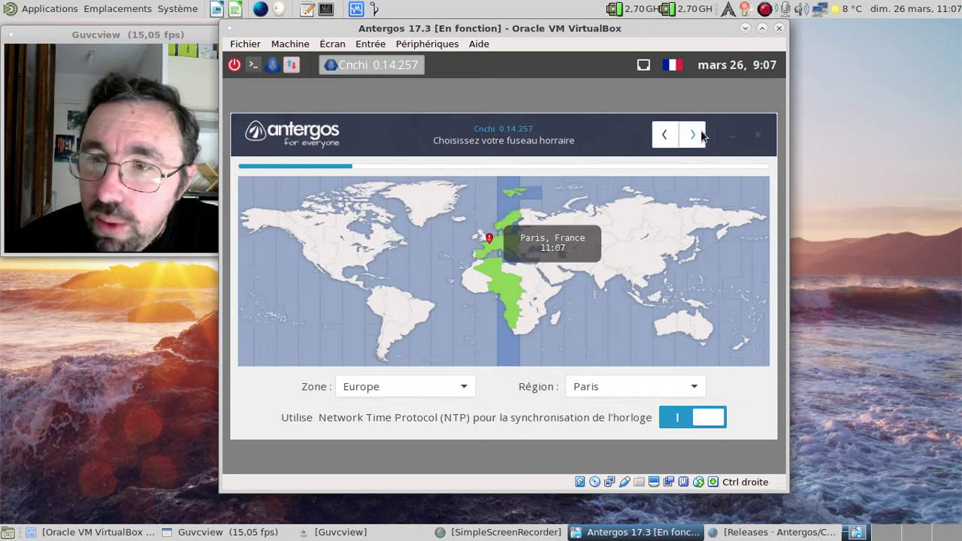
left_click(700, 134)
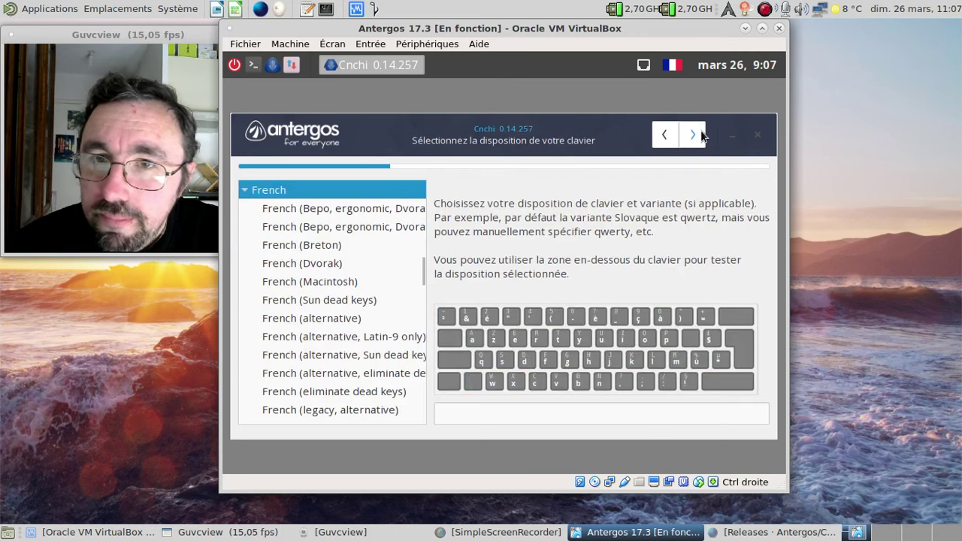
left_click(692, 135)
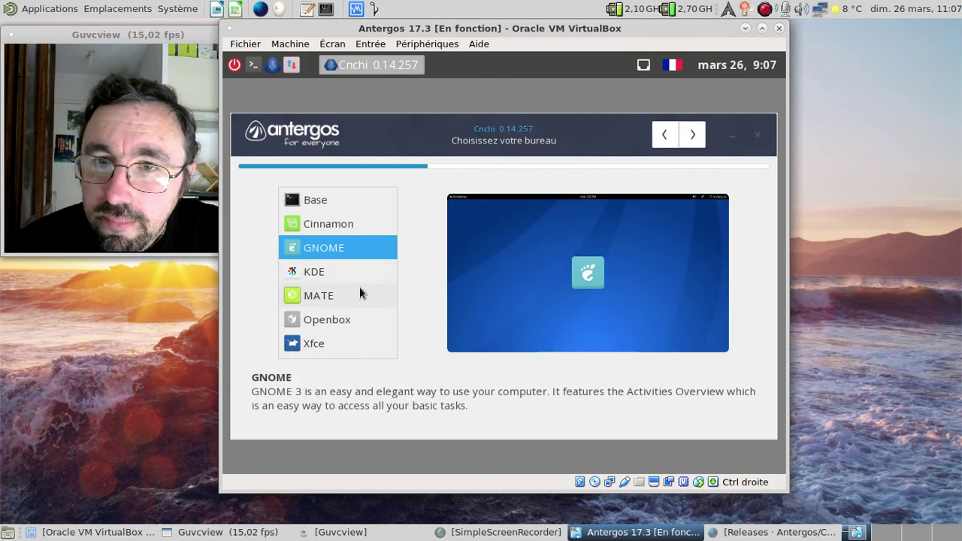
- Pick MATE as the desktop, look over its optional features and continue
left_click(360, 293)
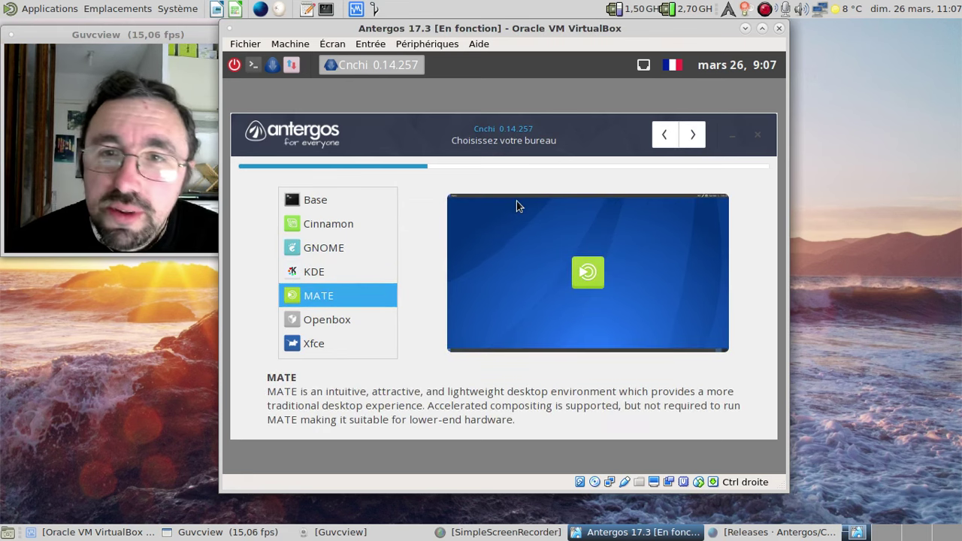
left_click(693, 136)
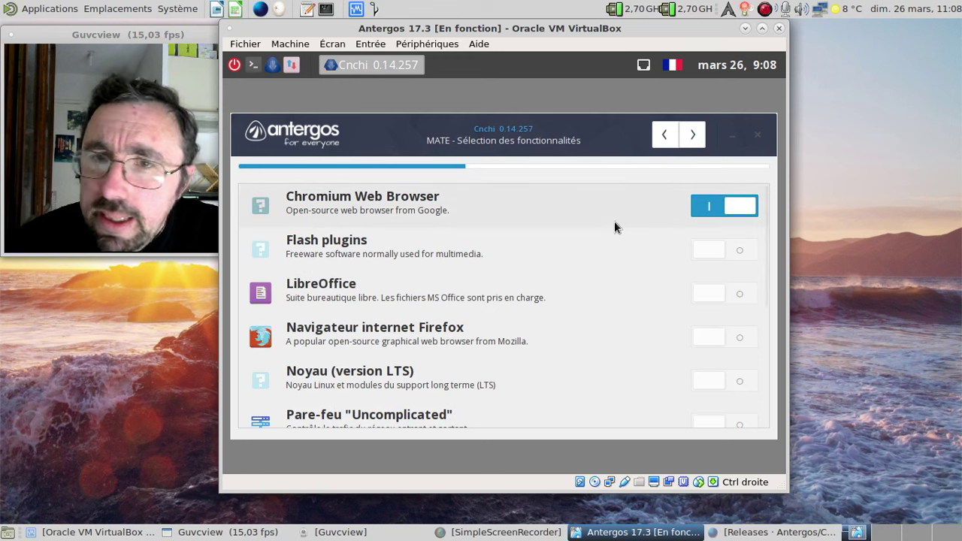
scroll(610, 222, "down", 3)
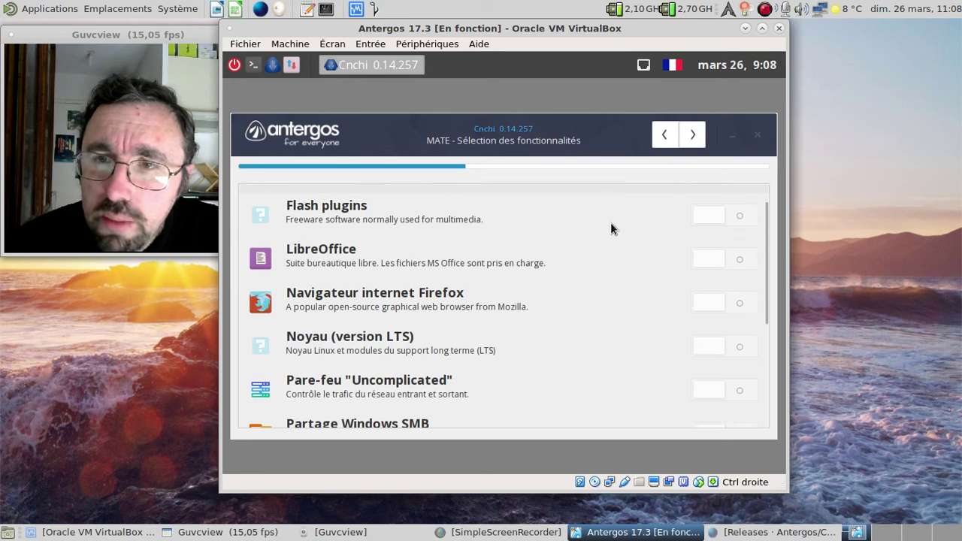
scroll(611, 222, "down", 2)
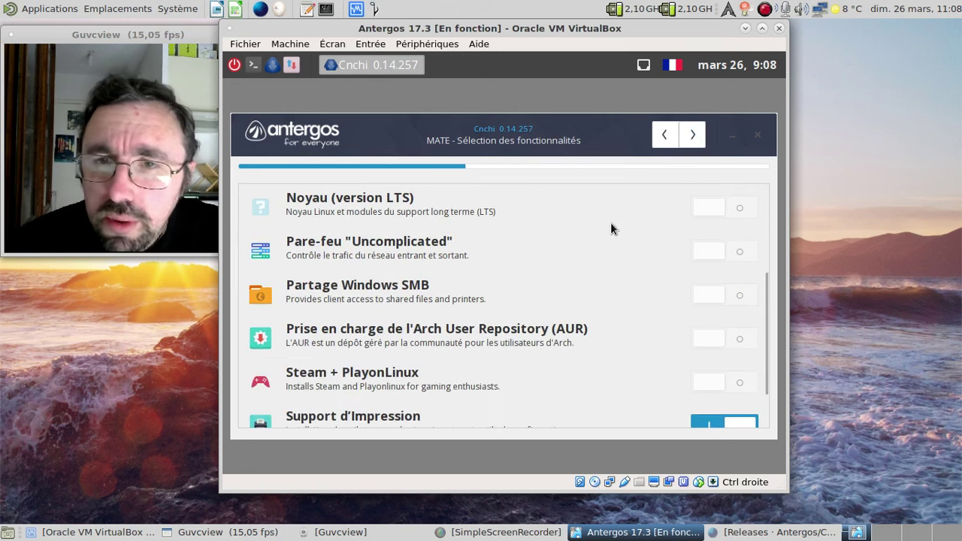
scroll(610, 222, "down", 2)
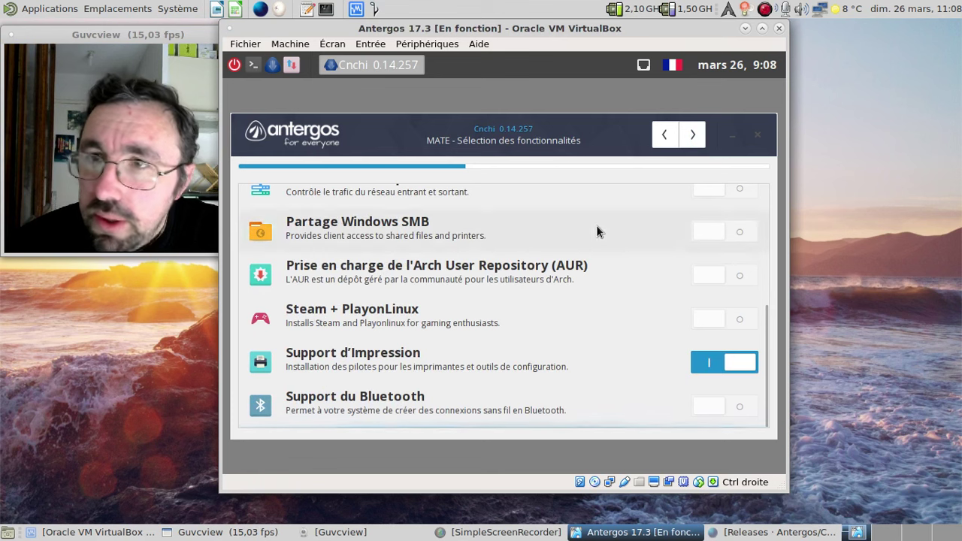
left_click(697, 131)
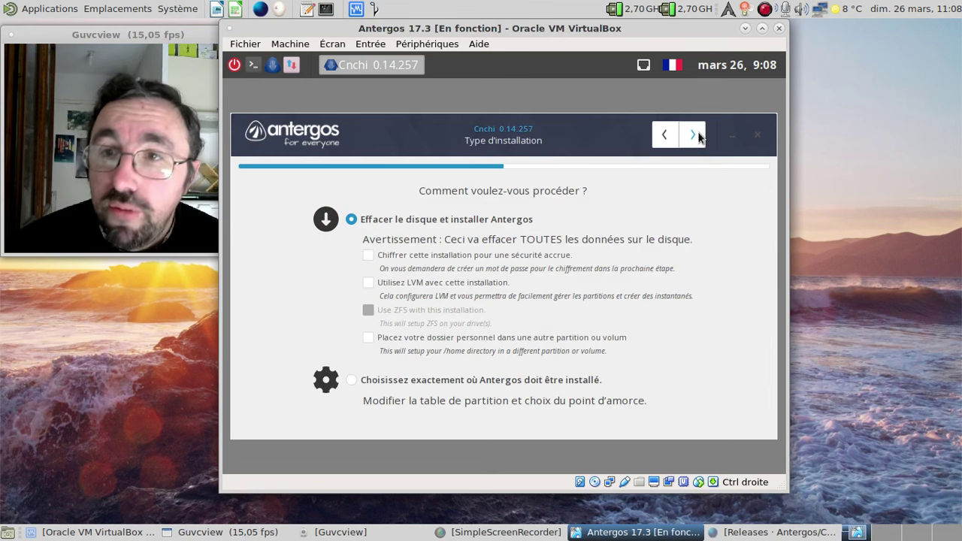
- Erase the disk with the home folder on its own partition, then confirm the installation summary
left_click(366, 338)
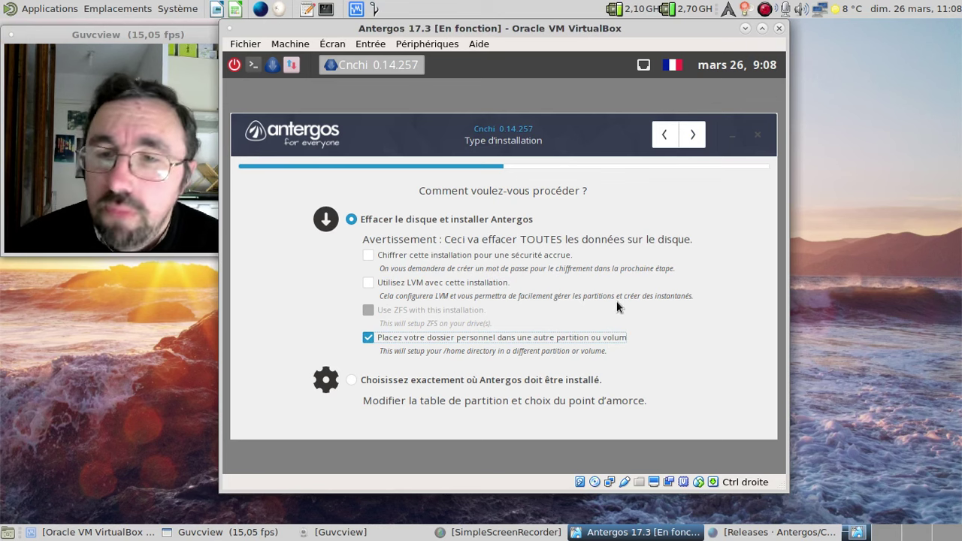
left_click(693, 135)
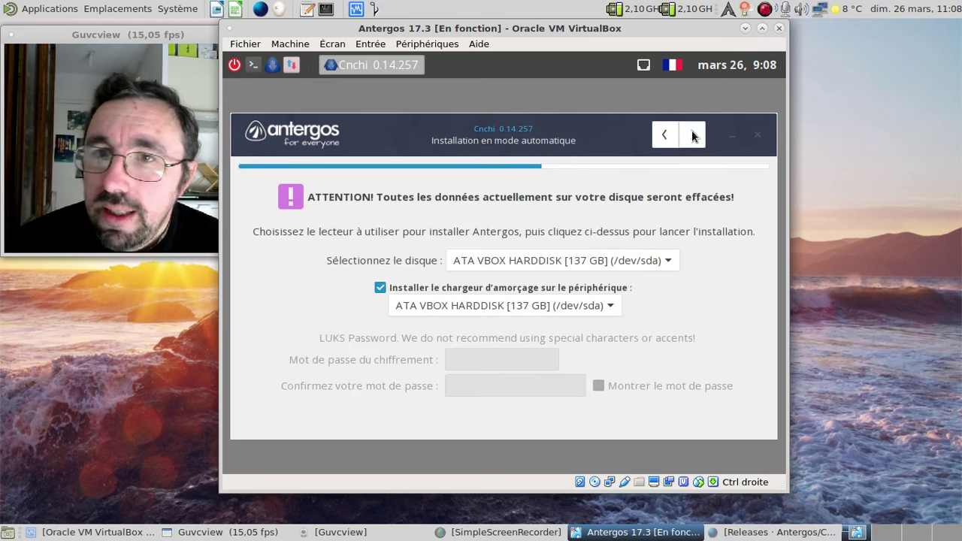
left_click(693, 135)
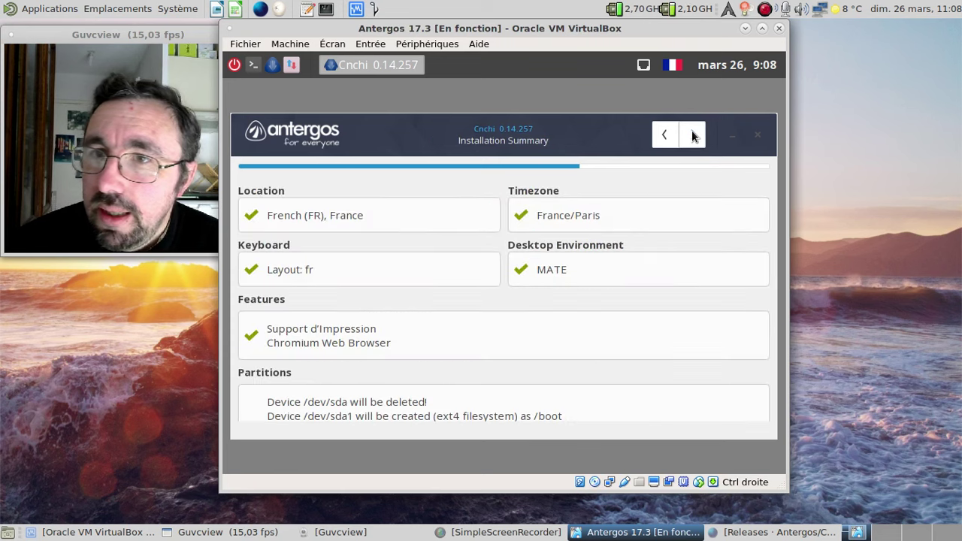
left_click(693, 135)
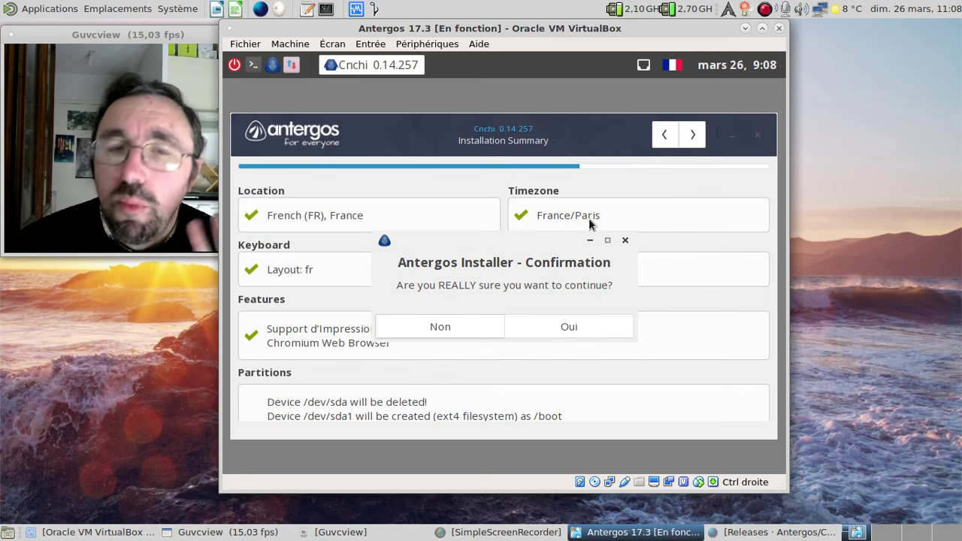
left_click(573, 325)
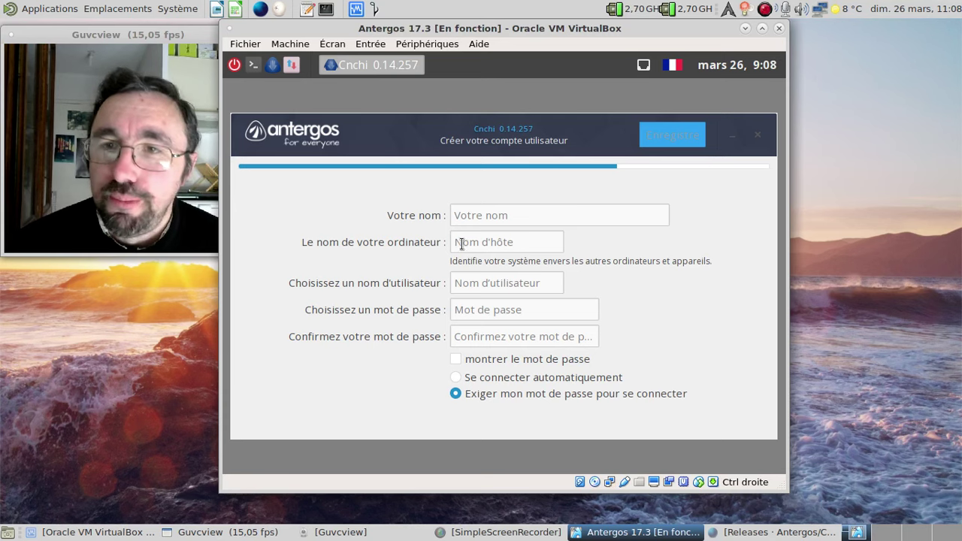
- Enter the user's full name, the computer name, a username and the account password
left_click(471, 222)
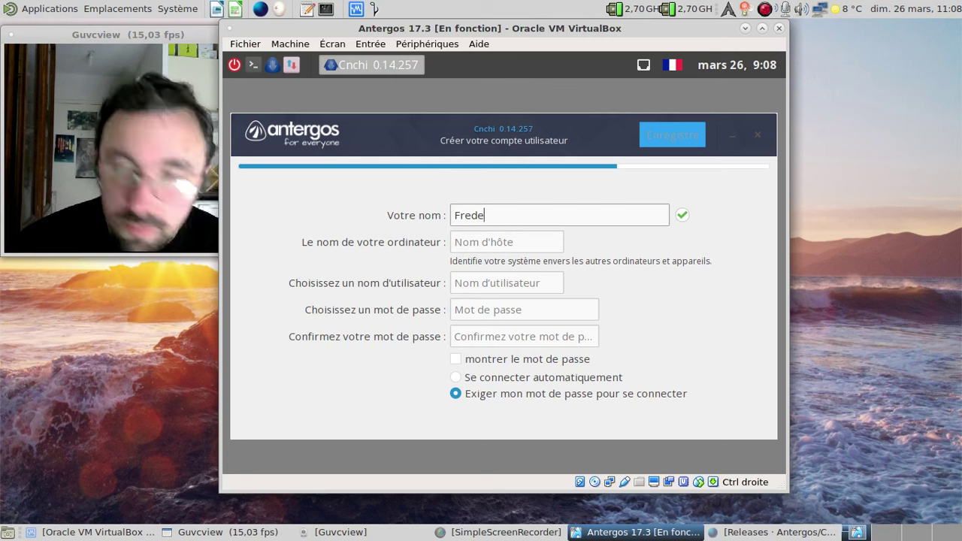
key("Tab")
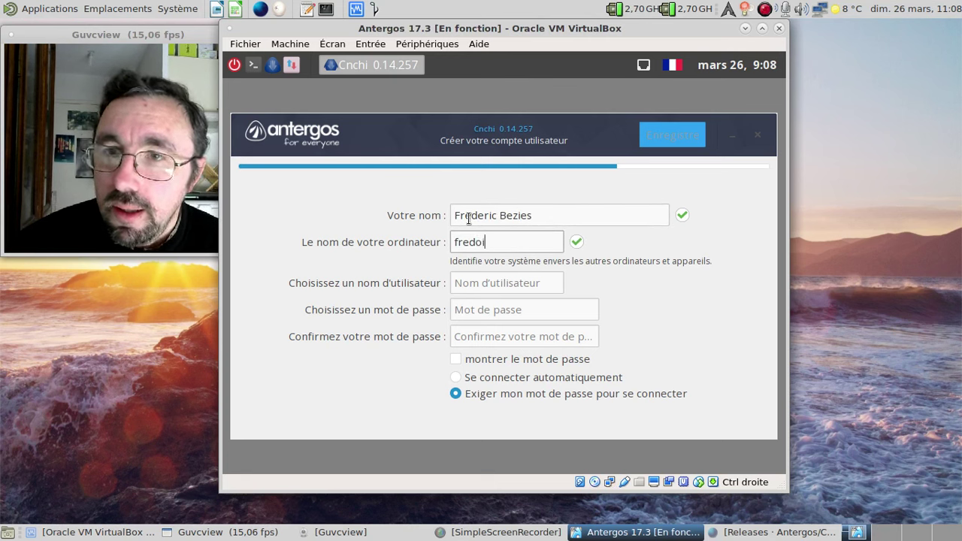
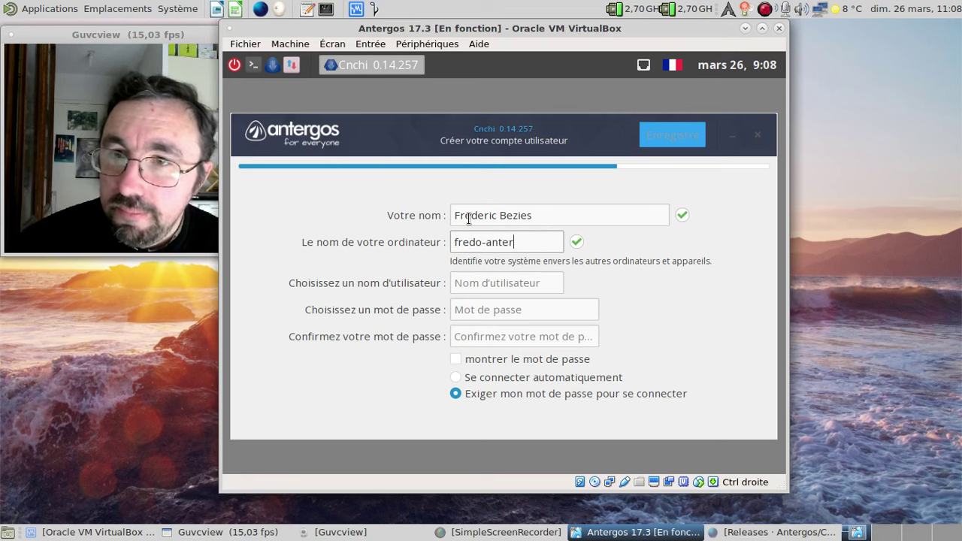
key("Tab")
key("Tab")
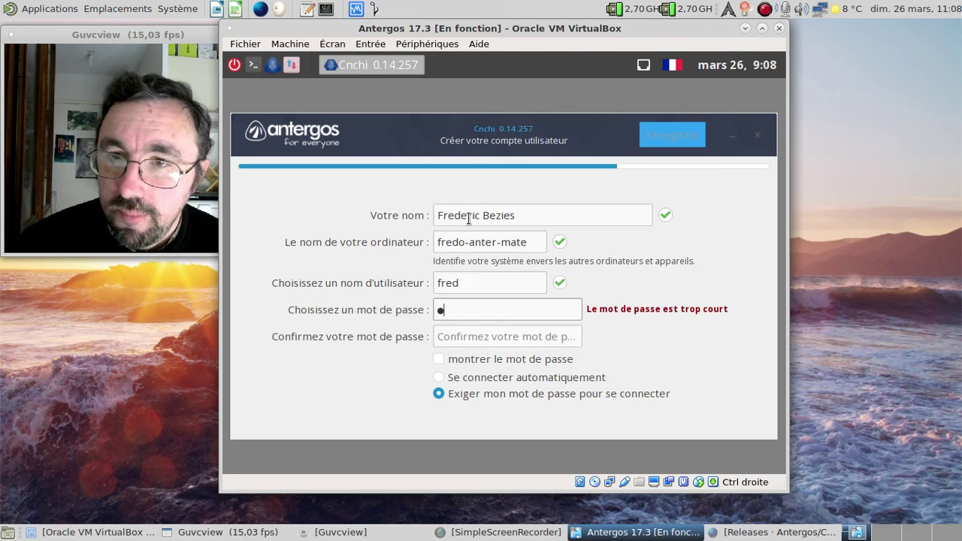
key("Tab")
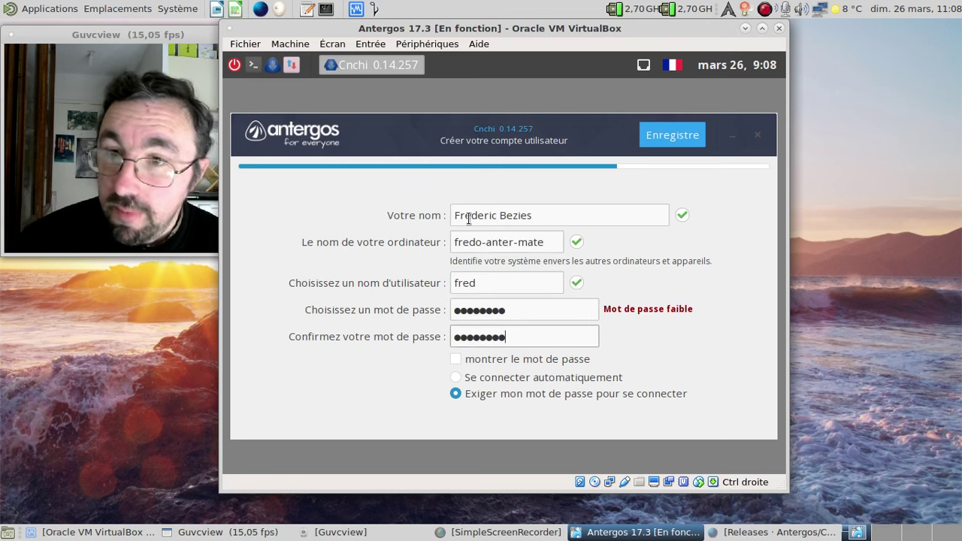
- Save the account to start installing, and save the screen recording while it runs
left_click(648, 136)
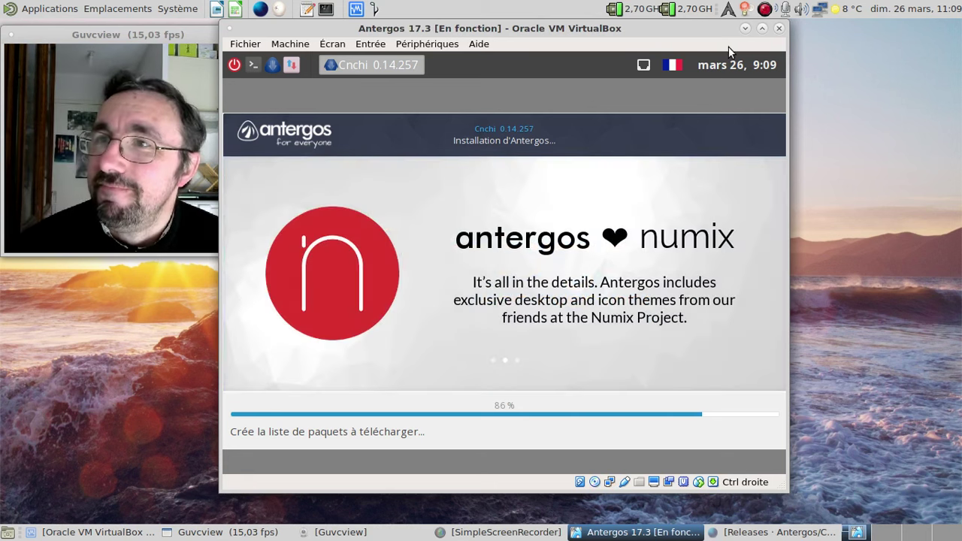
right_click(764, 11)
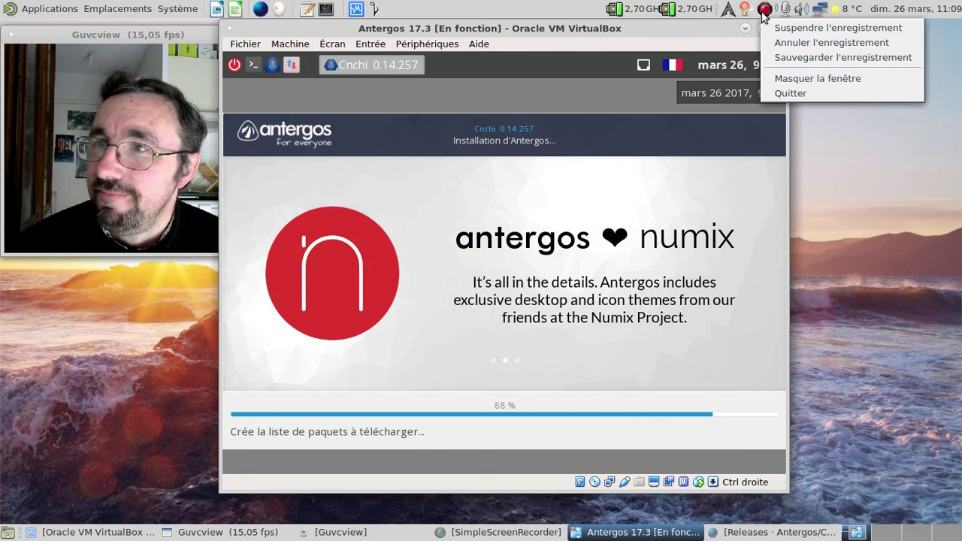
left_click(805, 52)
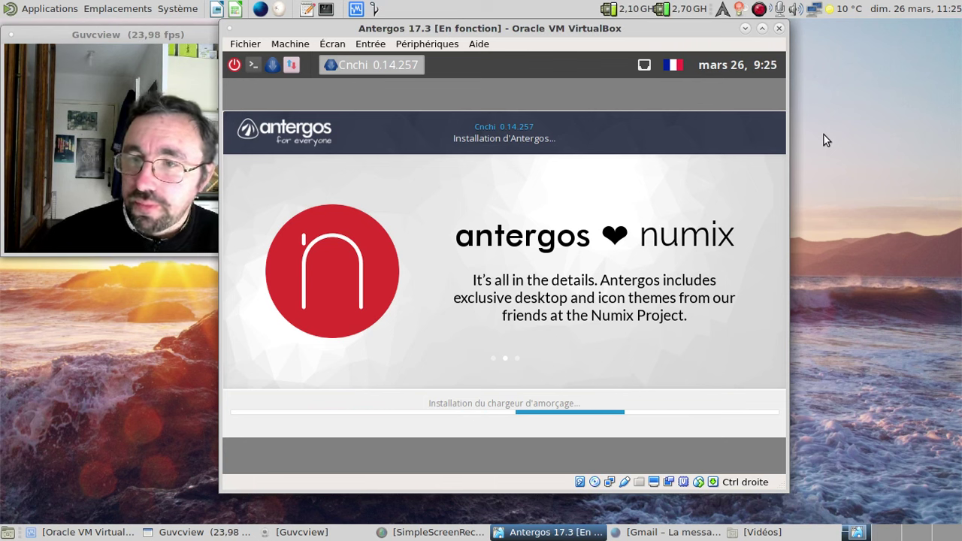
right_click(759, 532)
- Close the Vidéos window and Gmail tab, hide Nightly, and accept restarting the machine
left_click(774, 514)
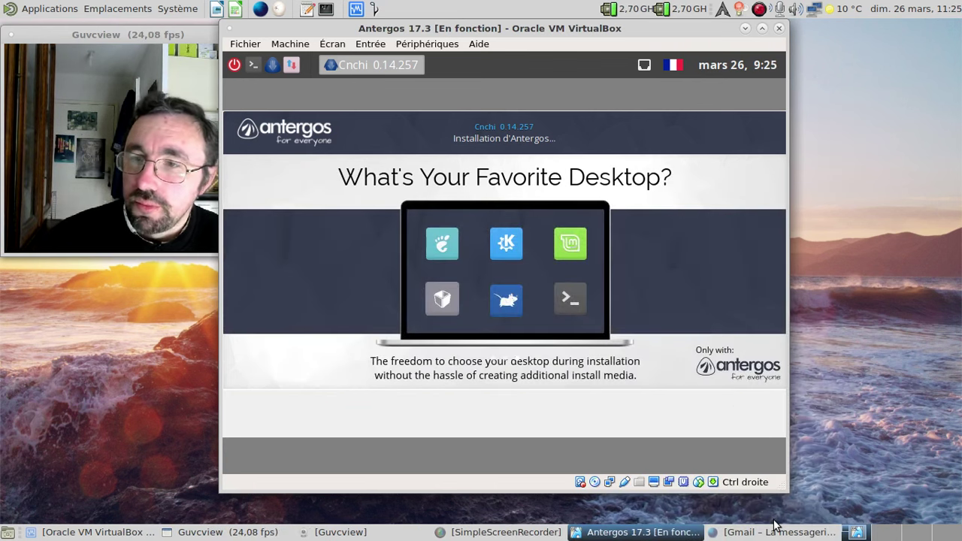
left_click(768, 532)
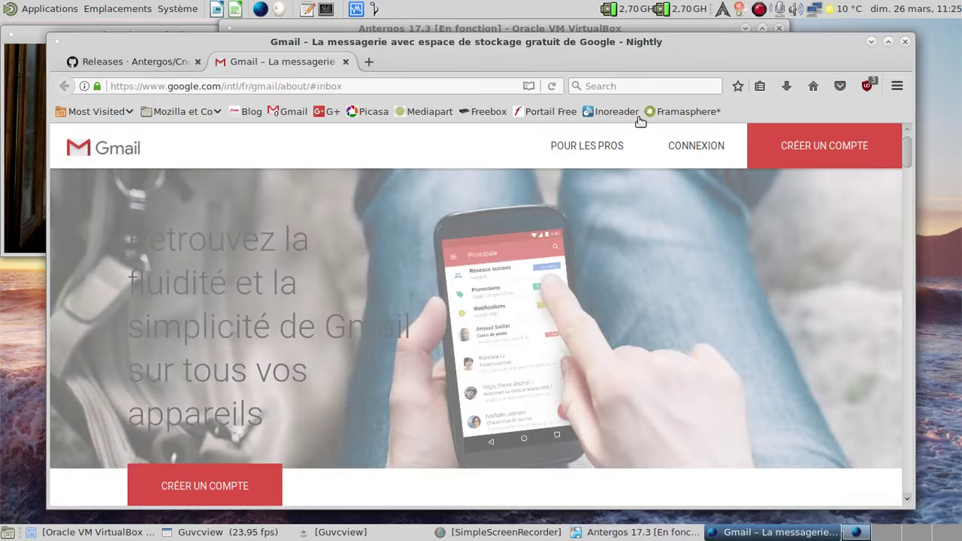
left_click(353, 62)
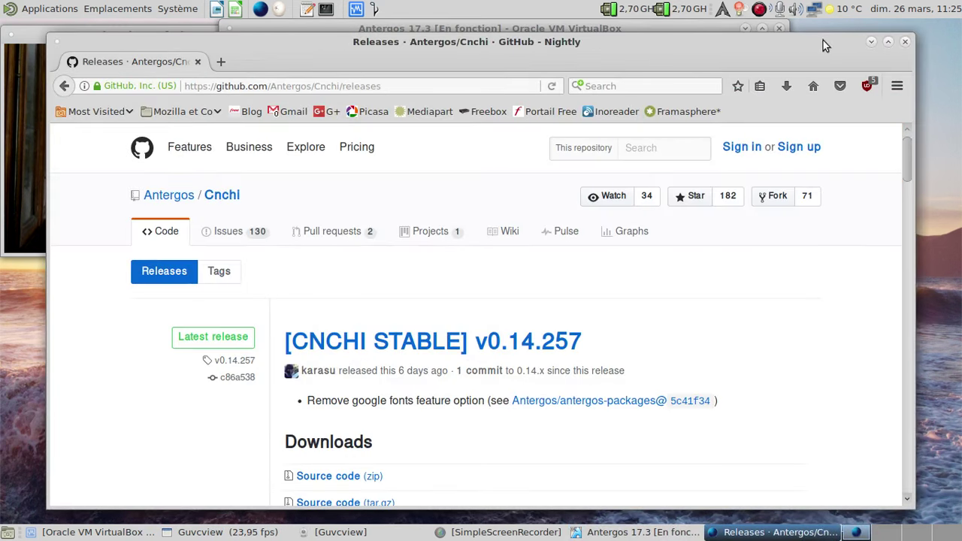
left_click(871, 42)
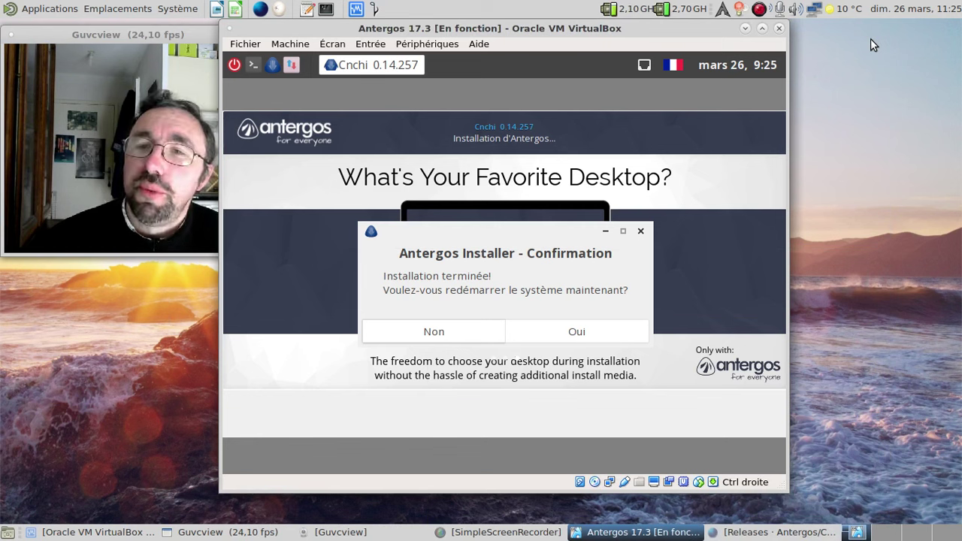
left_click(582, 331)
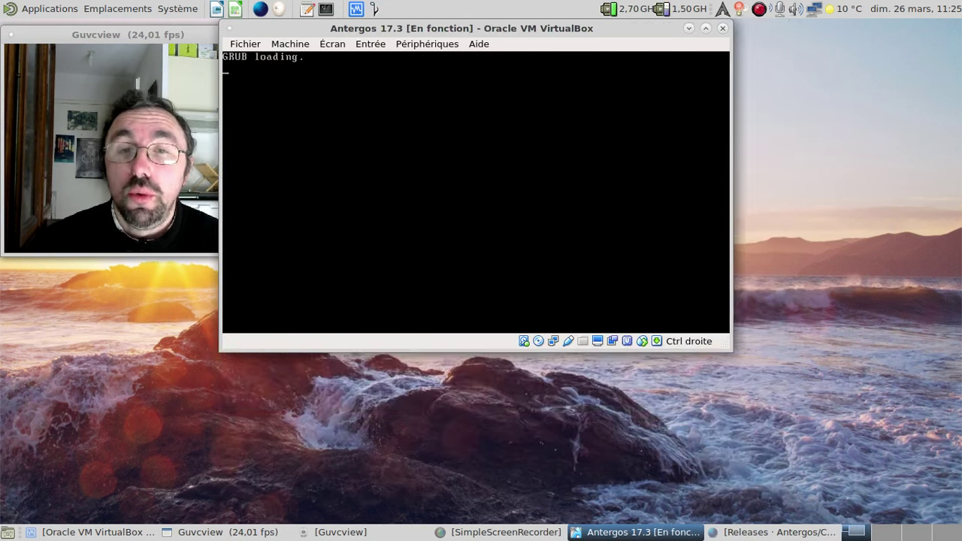
- Boot the default GRUB entry immediately
key("Return")
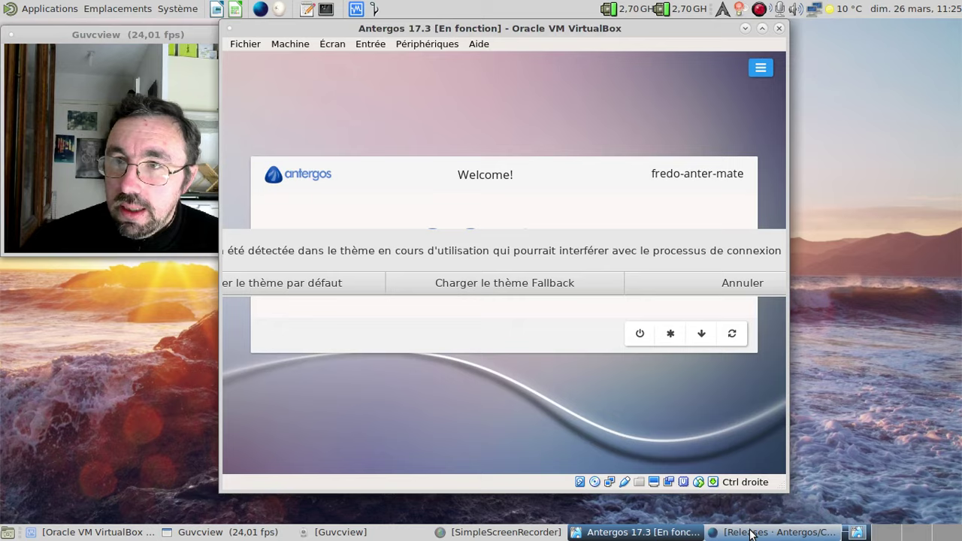
- Go from the Cnchi releases page to the Antergos web-greeter issue list and scroll it
left_click(751, 532)
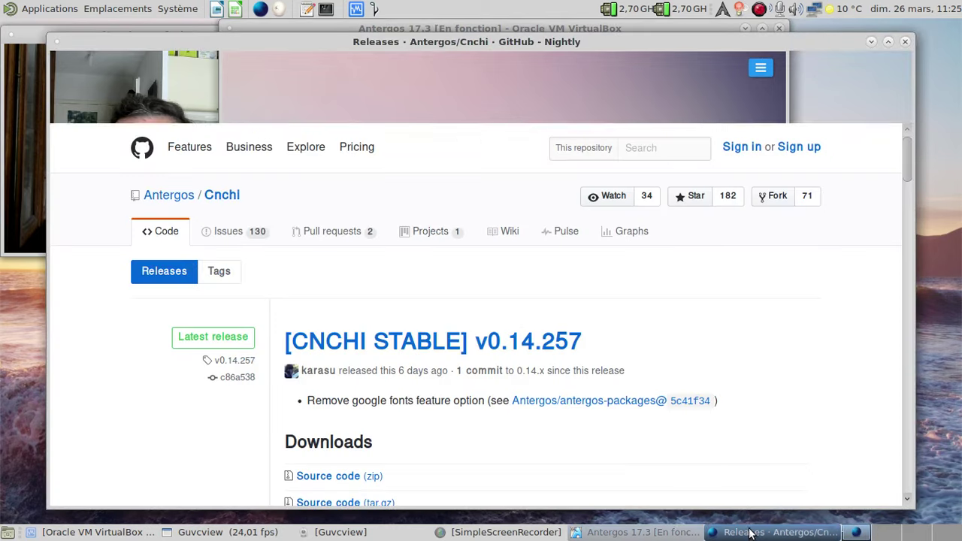
middle_click(189, 195)
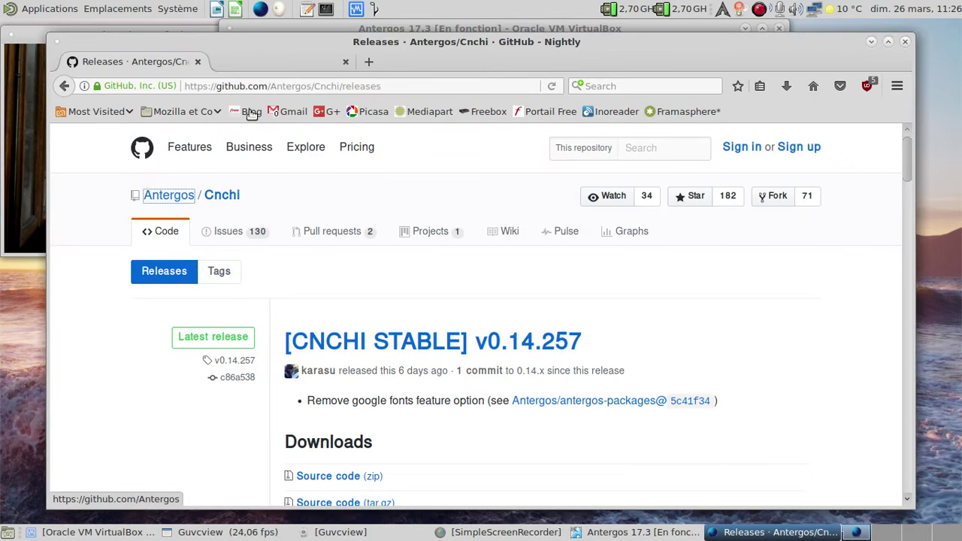
left_click(254, 59)
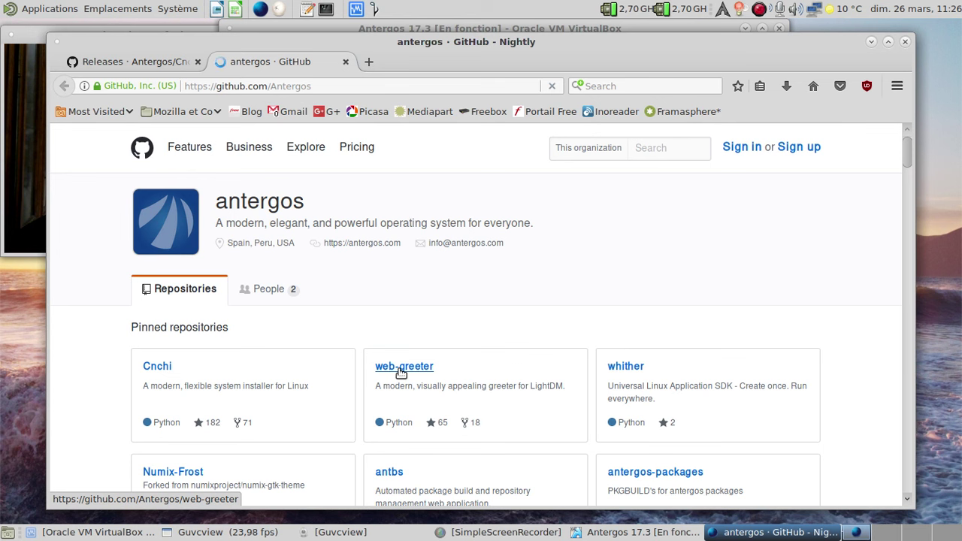
left_click(401, 372)
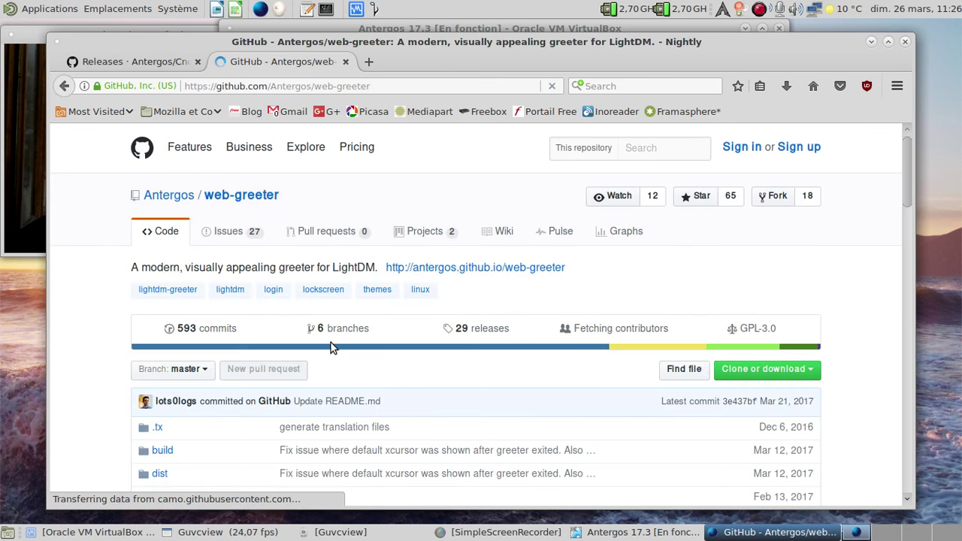
left_click(228, 232)
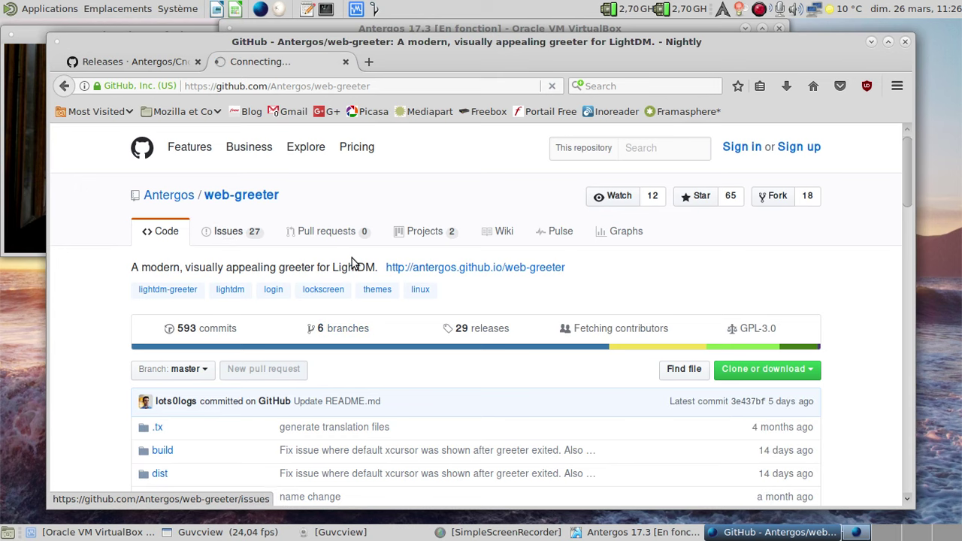
left_click(399, 28)
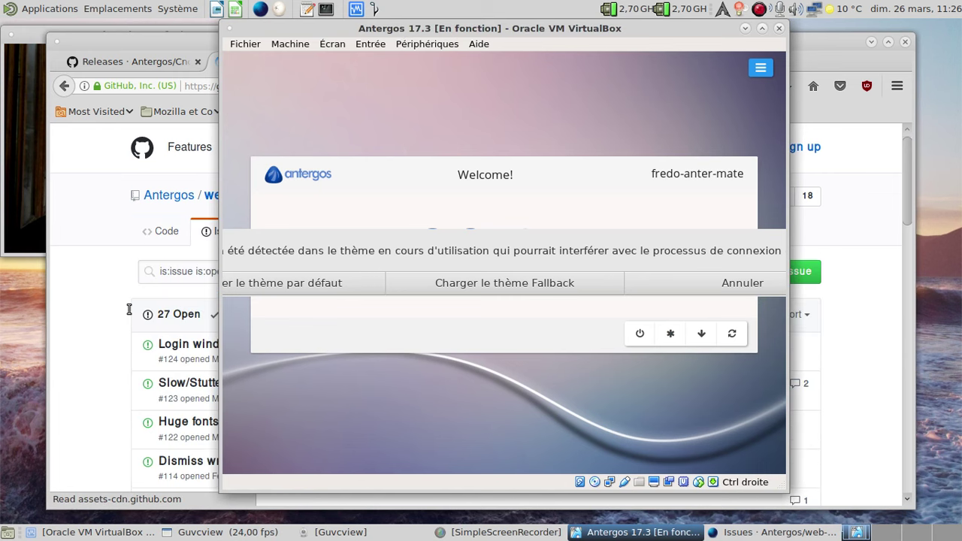
left_click(101, 318)
scroll(101, 319, "down", 3)
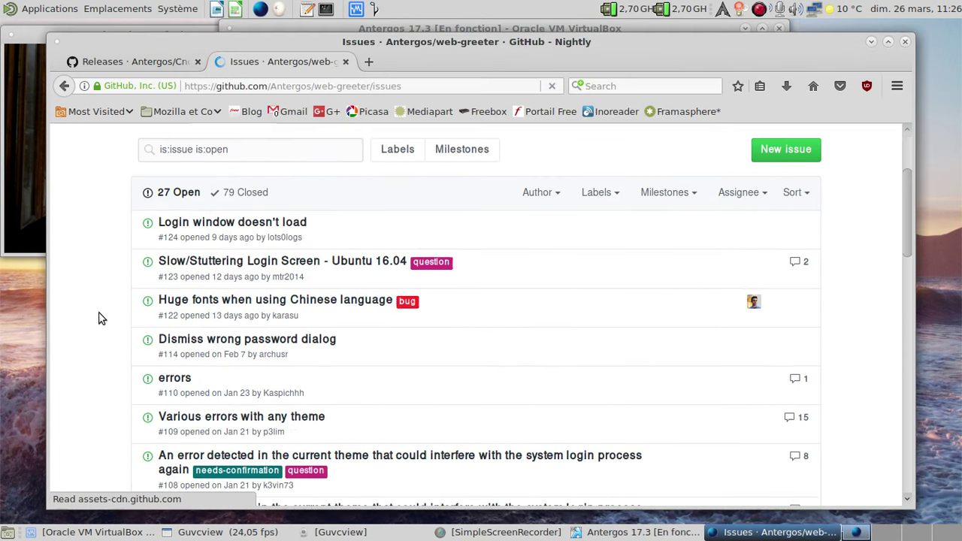
scroll(101, 318, "down", 3)
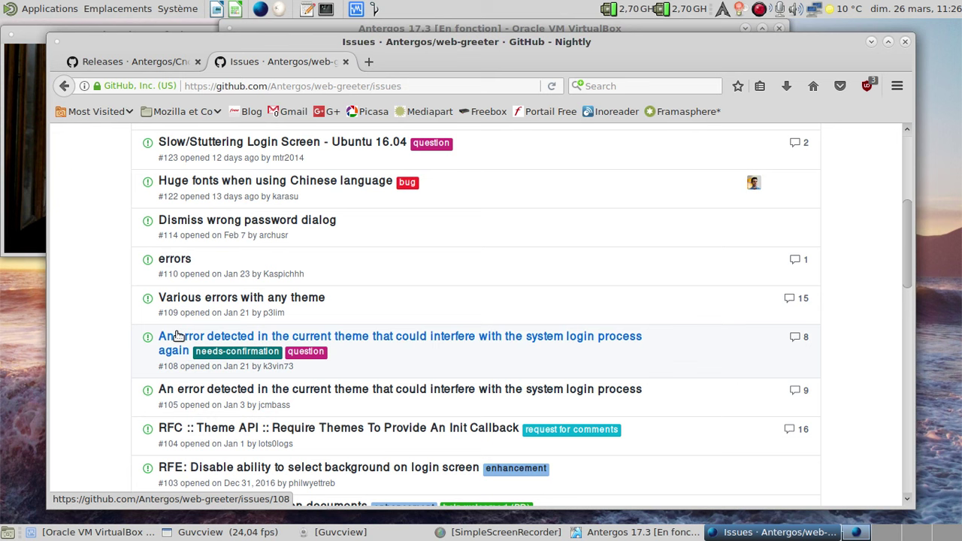
- Open web-greeter issue #108 in a new tab and read through it
left_click(22, 203)
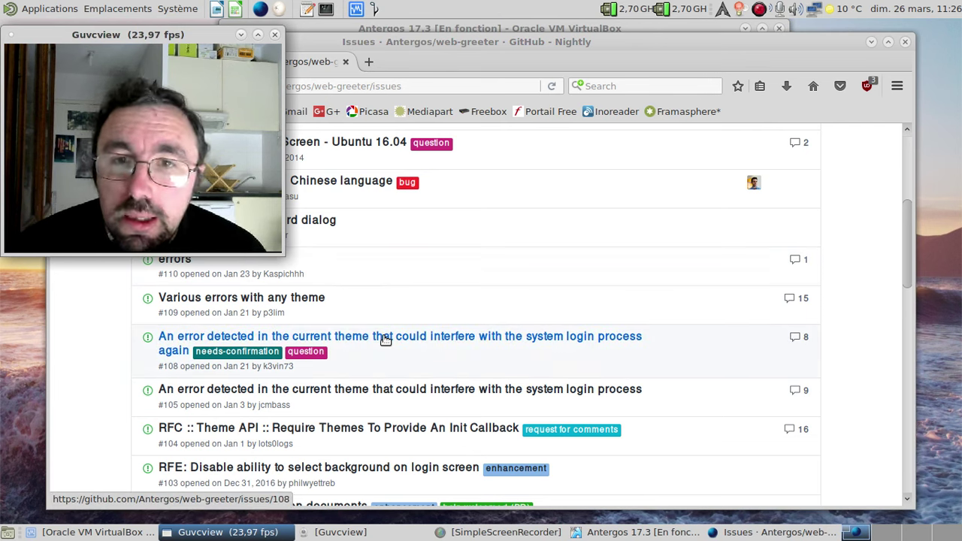
key("alt+Tab")
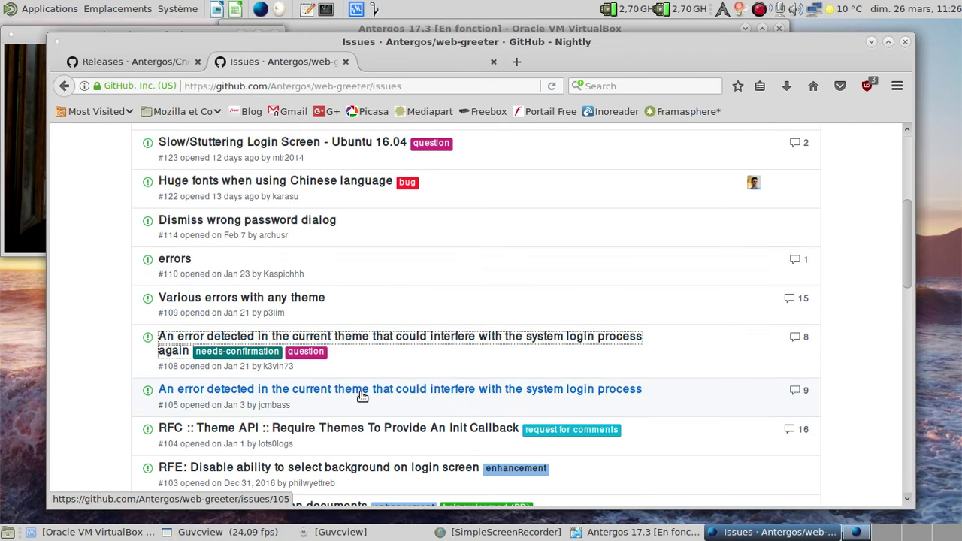
middle_click(361, 396)
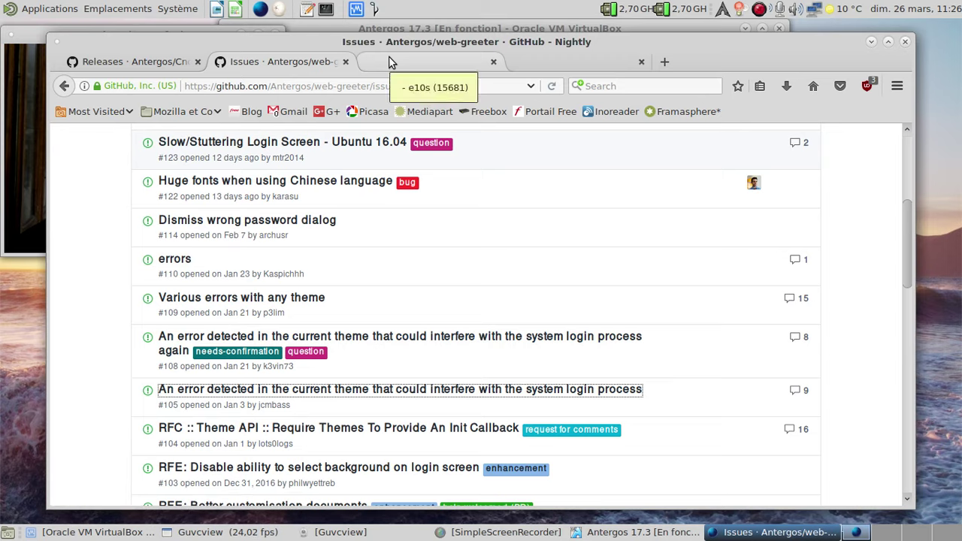
left_click(390, 62)
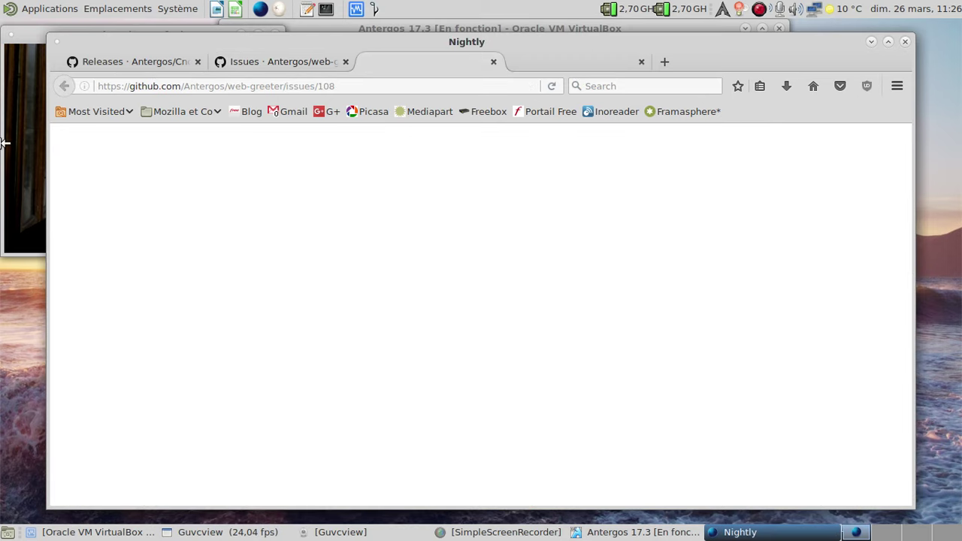
left_click(28, 136)
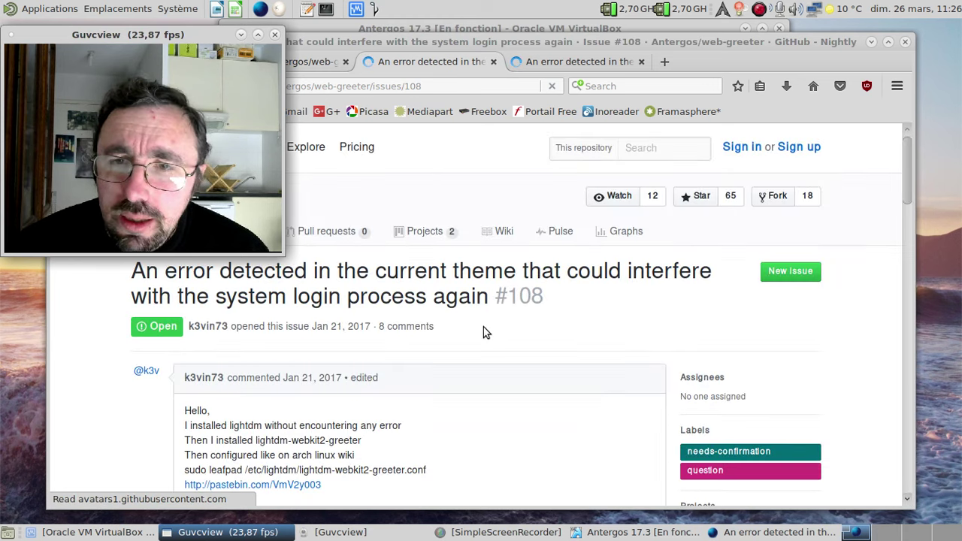
left_click(485, 336)
scroll(488, 342, "down", 3)
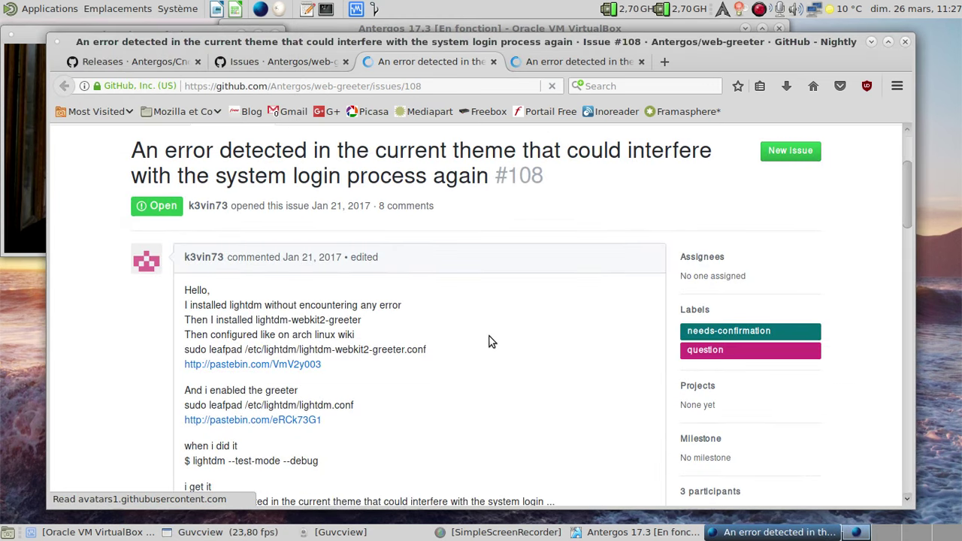
scroll(489, 342, "down", 12)
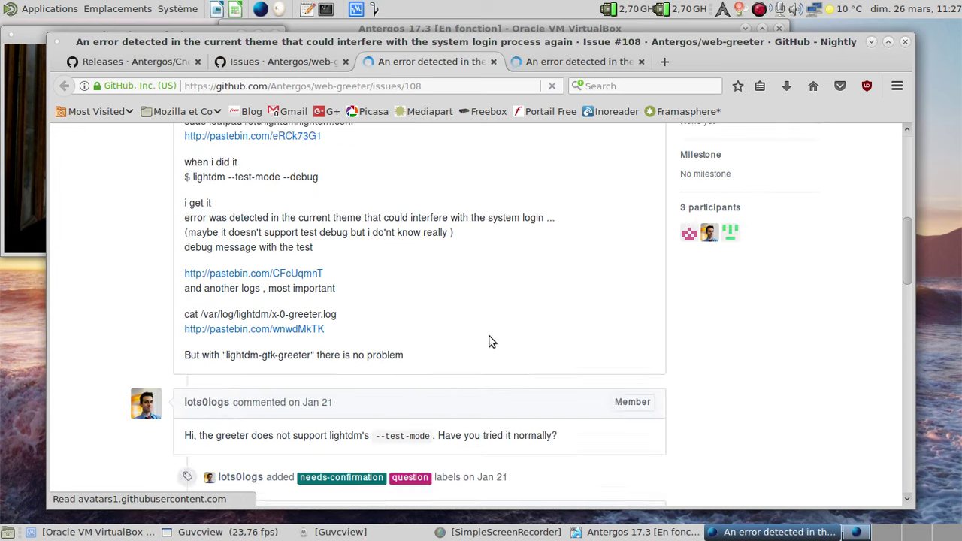
scroll(489, 342, "down", 14)
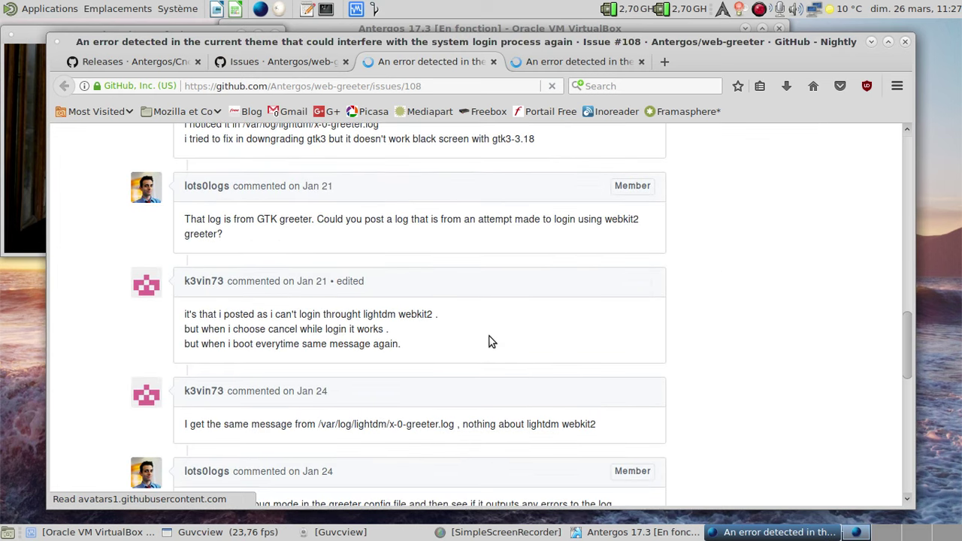
scroll(489, 342, "down", 6)
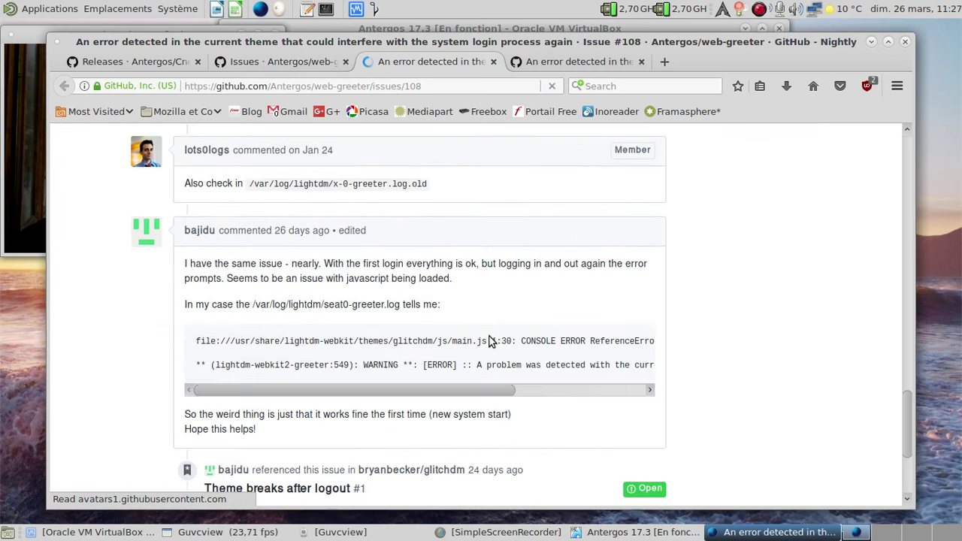
scroll(489, 342, "down", 4)
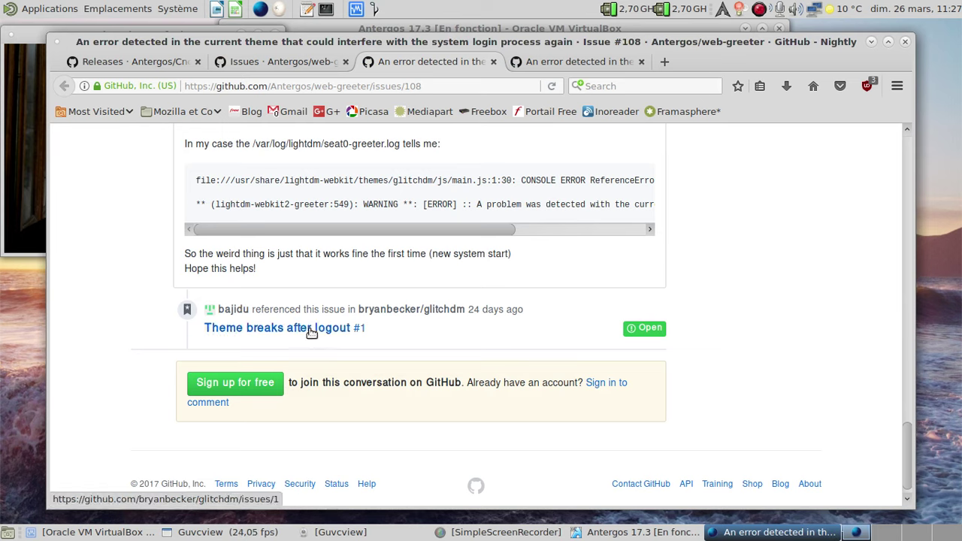
- Close issue #108, scroll through issue #105, then close it as well
middle_click(414, 67)
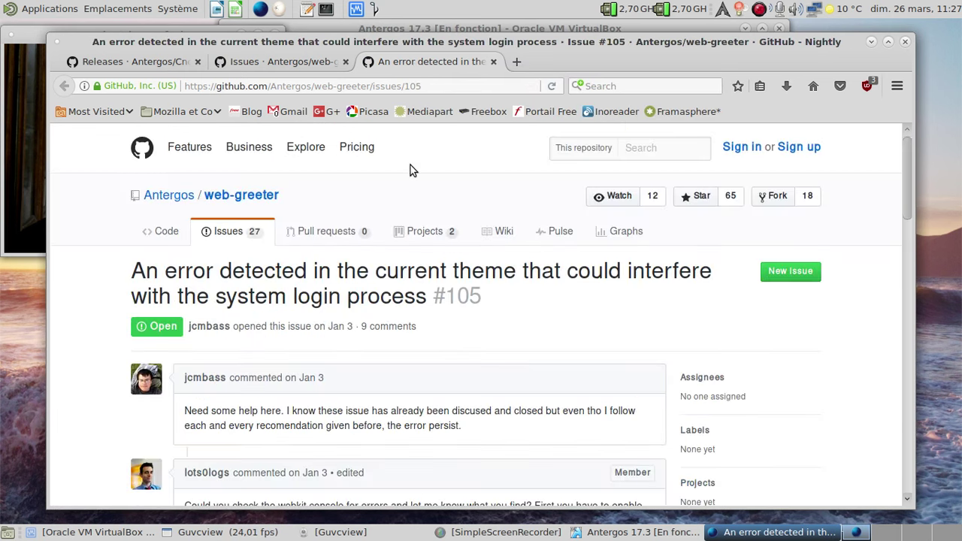
scroll(410, 170, "down", 5)
scroll(410, 170, "down", 4)
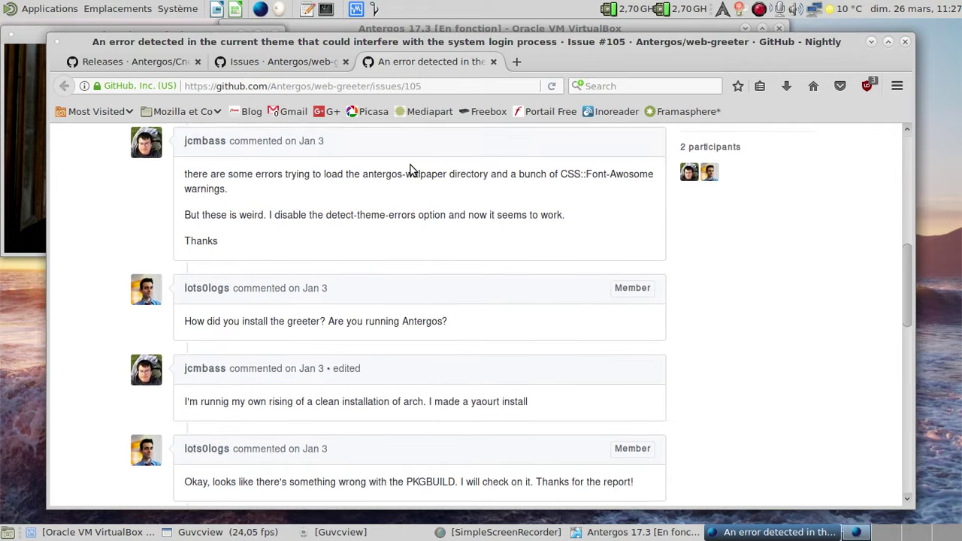
middle_click(375, 65)
- Load the greeter's default theme to clear the error, then log in with the user password
left_click(869, 43)
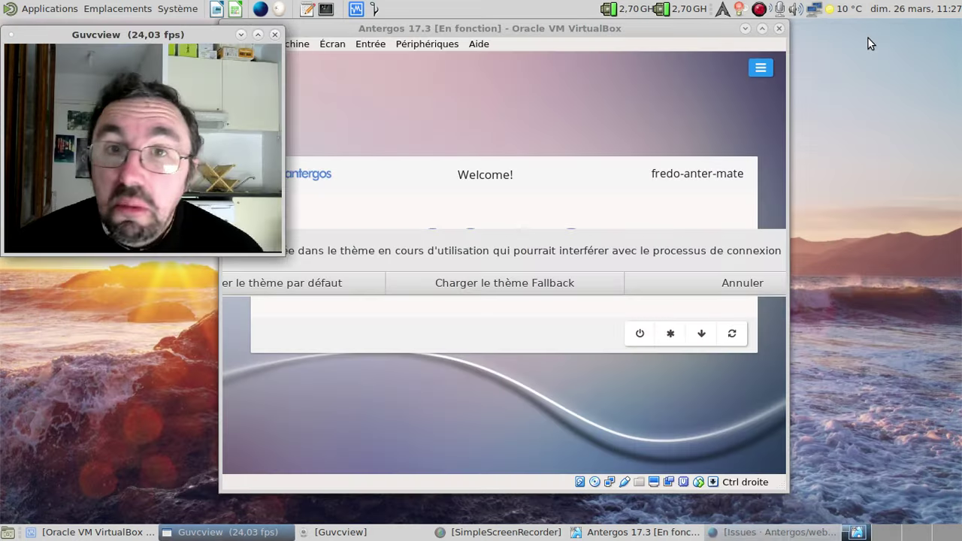
left_click(340, 286)
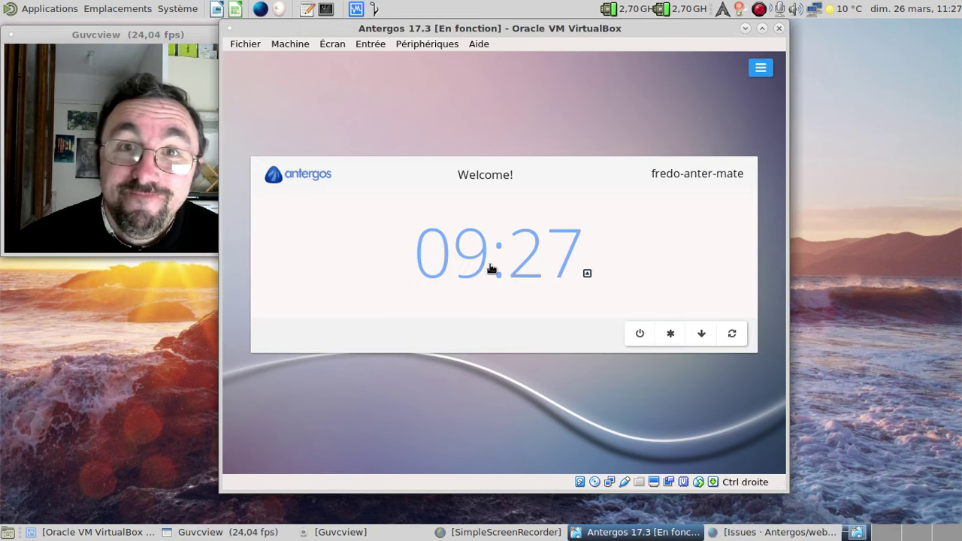
left_click(490, 268)
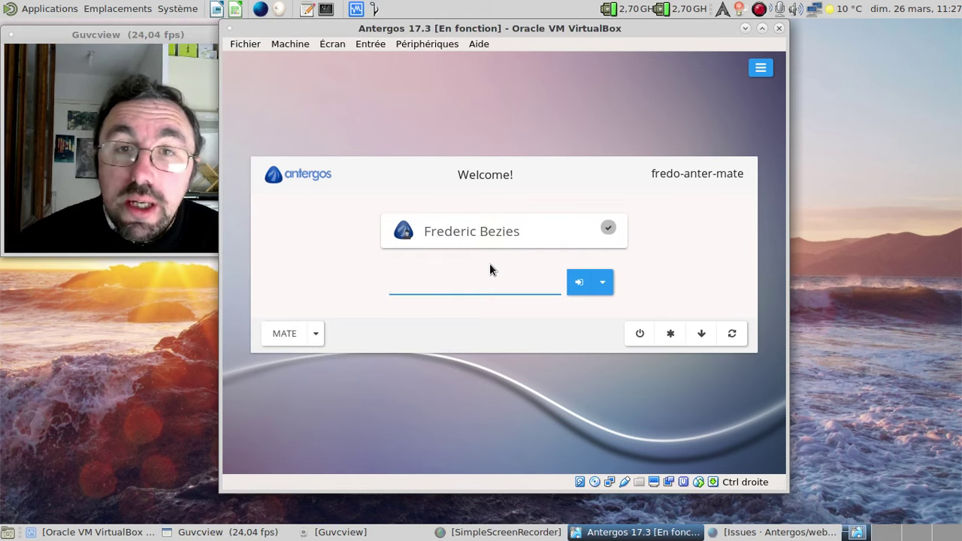
type("•••••")
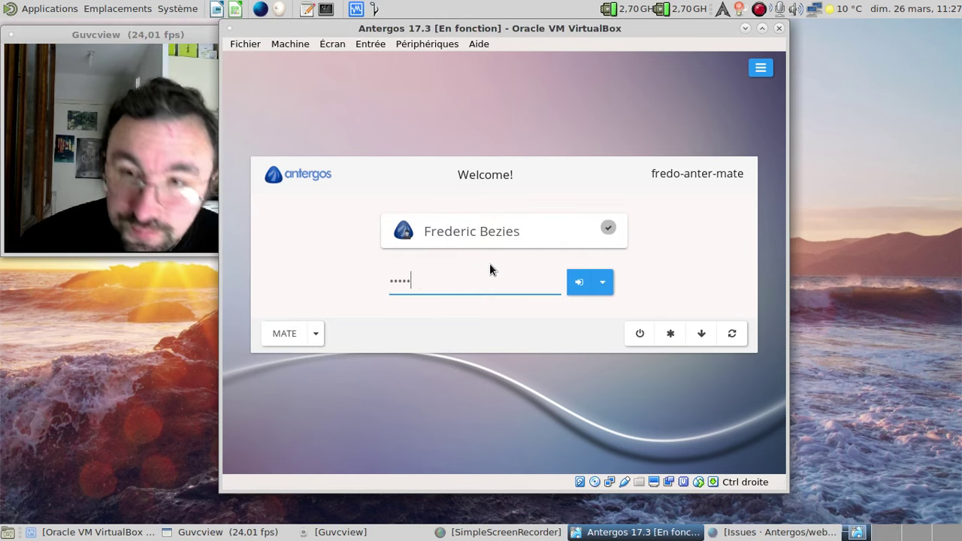
key("Return")
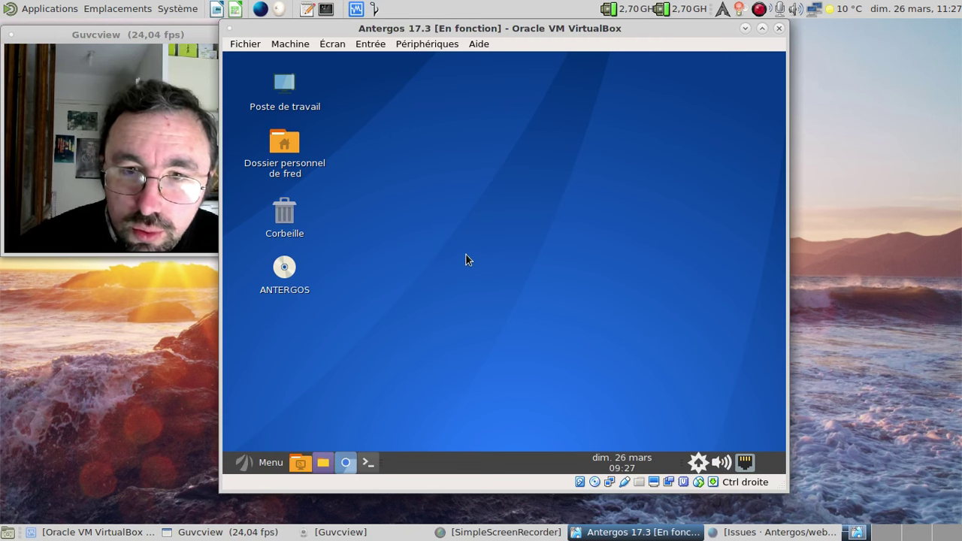
- Launch the package manager from the package tools tray menu and search 'meatemenu'
left_click(267, 460)
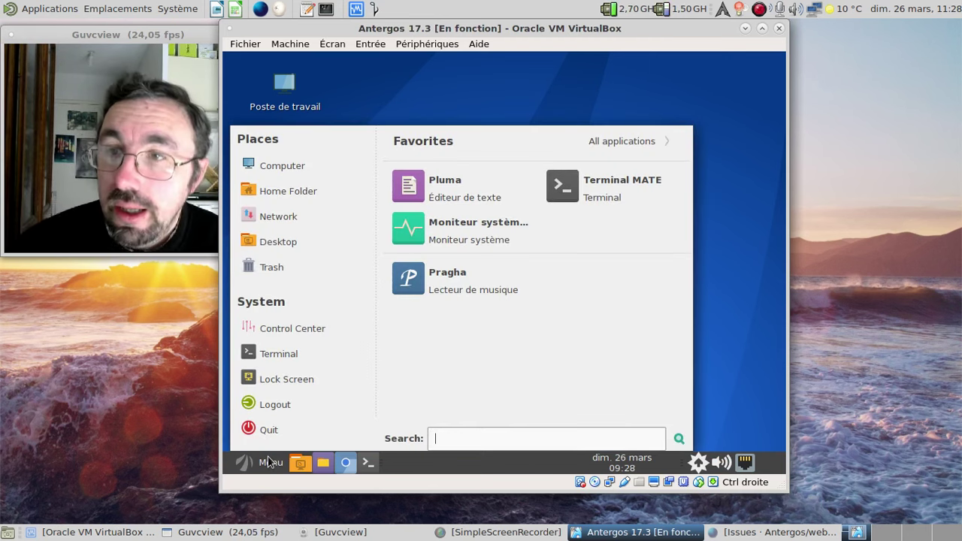
right_click(471, 464)
left_click(660, 424)
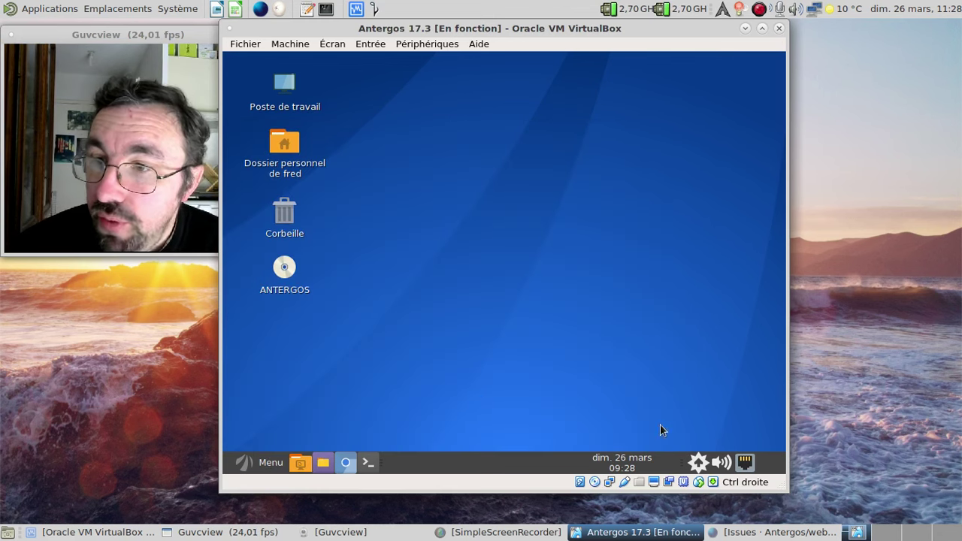
right_click(705, 466)
left_click(651, 403)
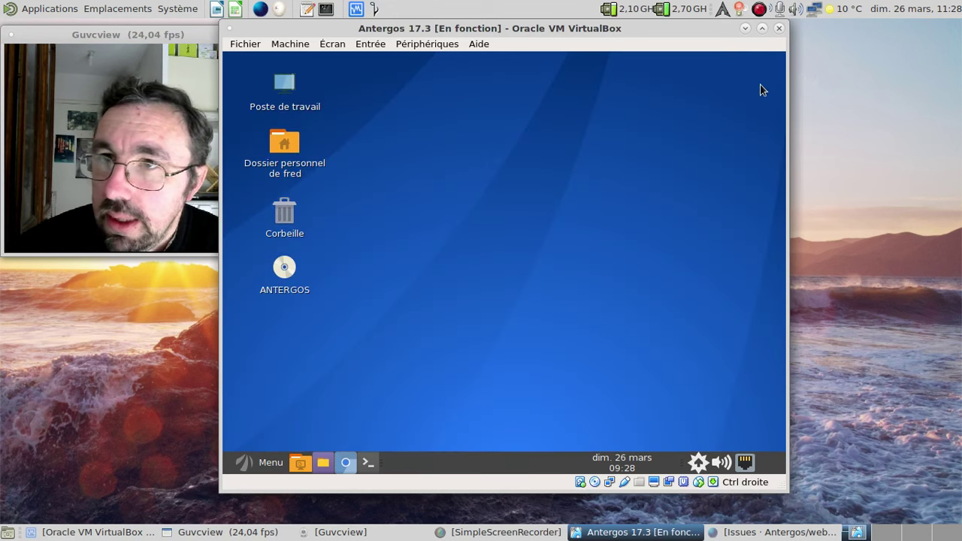
right_click(696, 463)
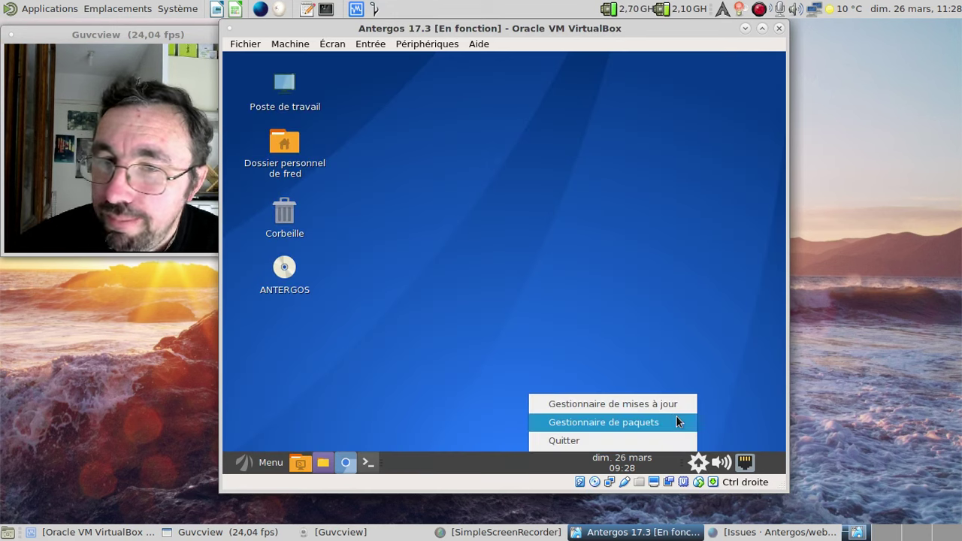
left_click(676, 417)
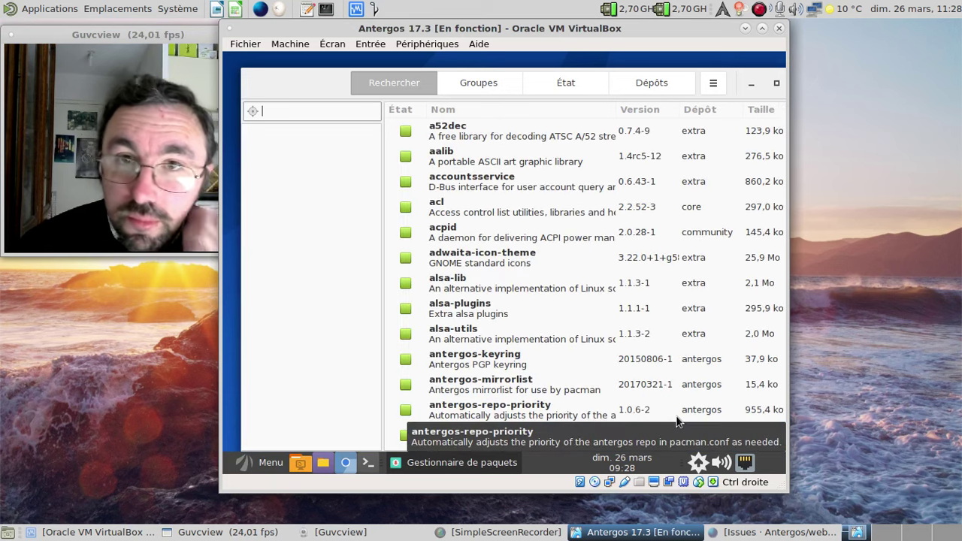
type("meate")
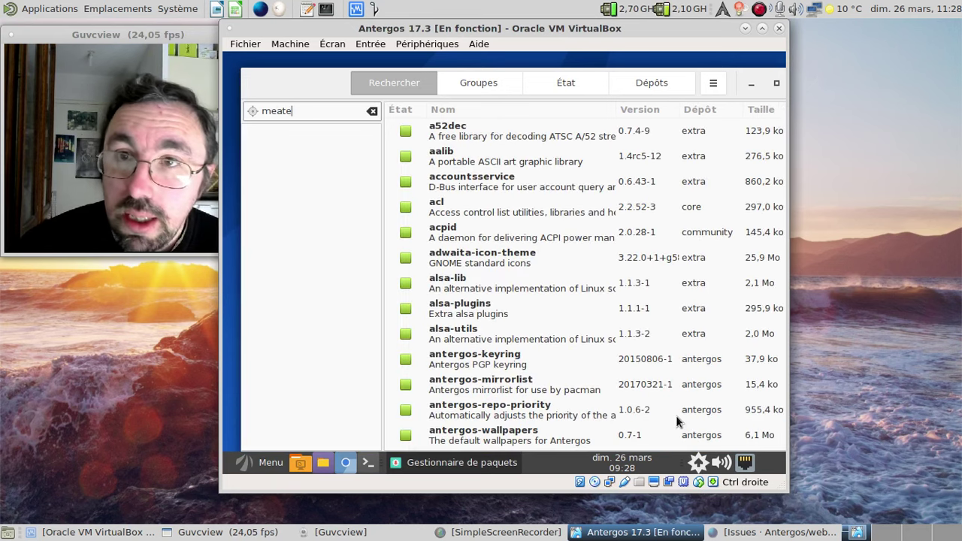
type("menu")
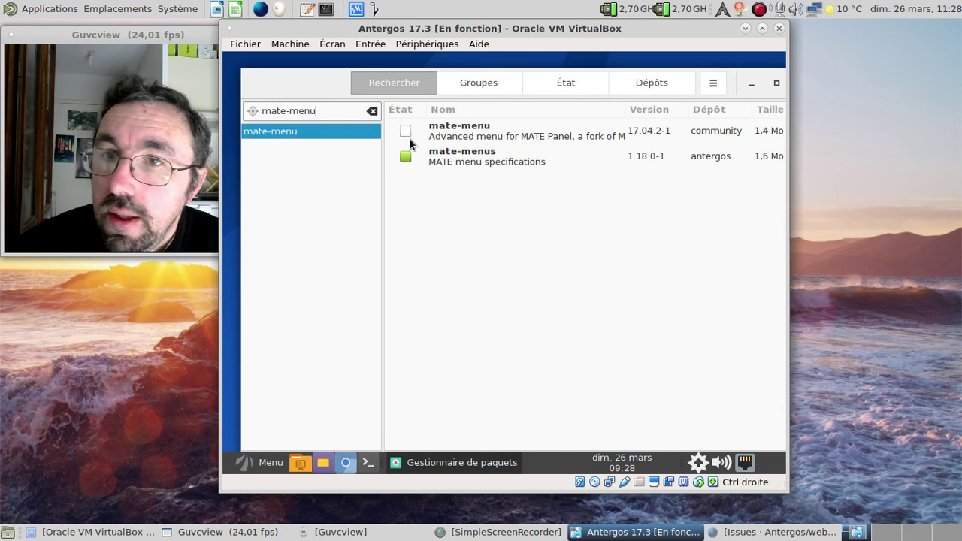
- Install mate-menu, authenticating with the administrator password, then open a terminal
left_click(405, 133)
left_click(717, 433)
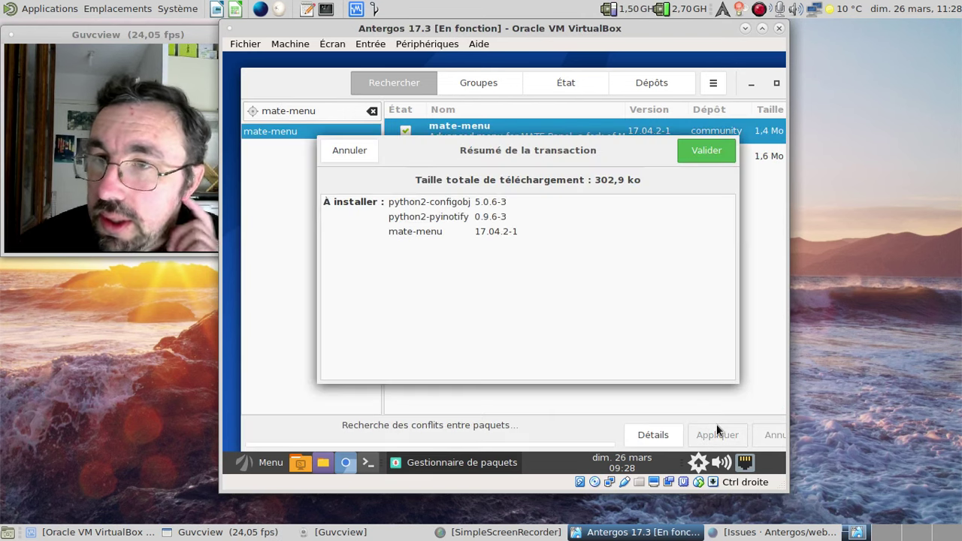
left_click(706, 153)
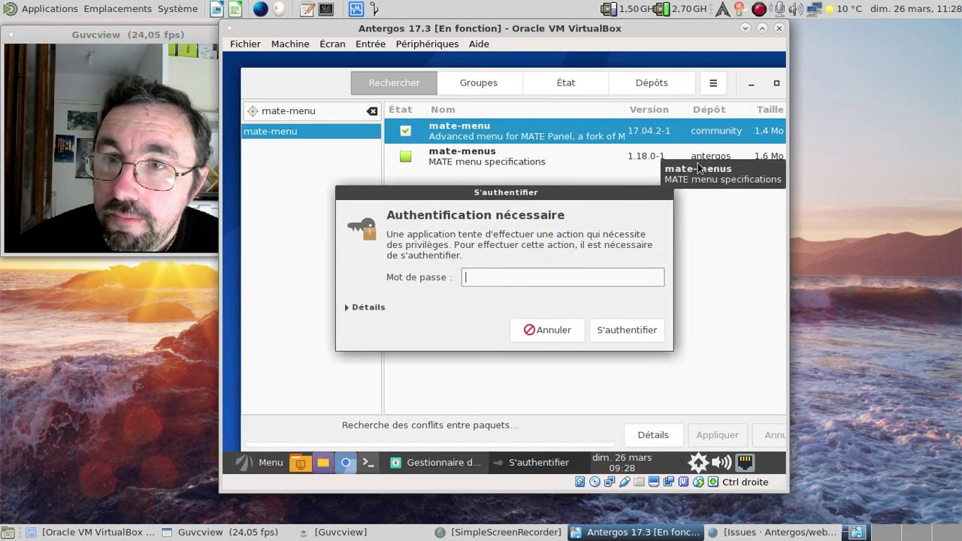
type("••••••••")
key("Return")
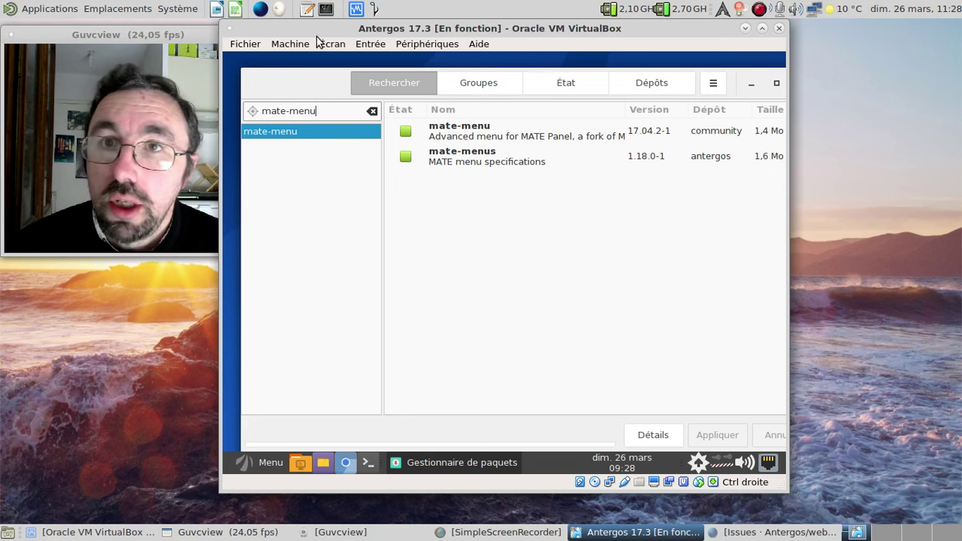
left_click(331, 14)
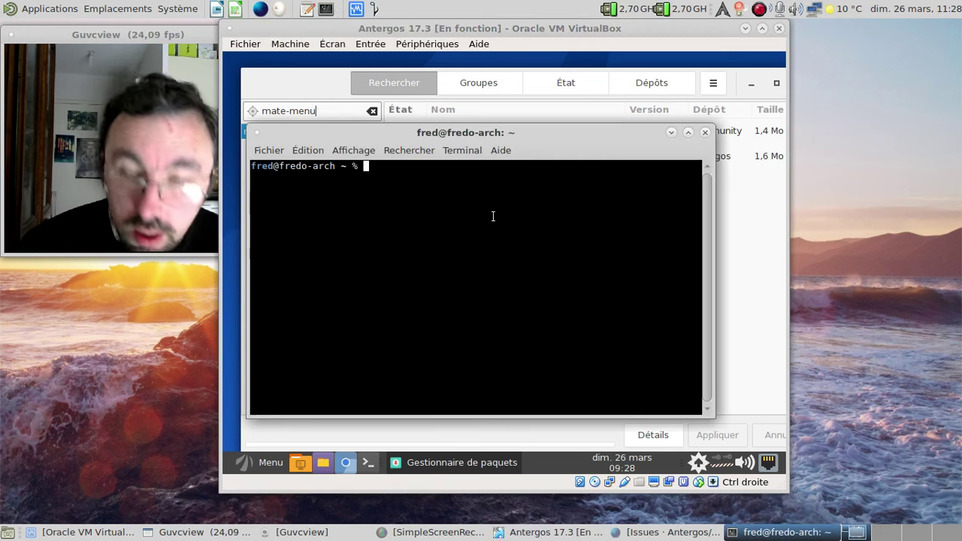
- Query the installed mate-menus package with pacaur -Qi, review its 1.18.0-1 details, and close the terminal
type("pacaur -")
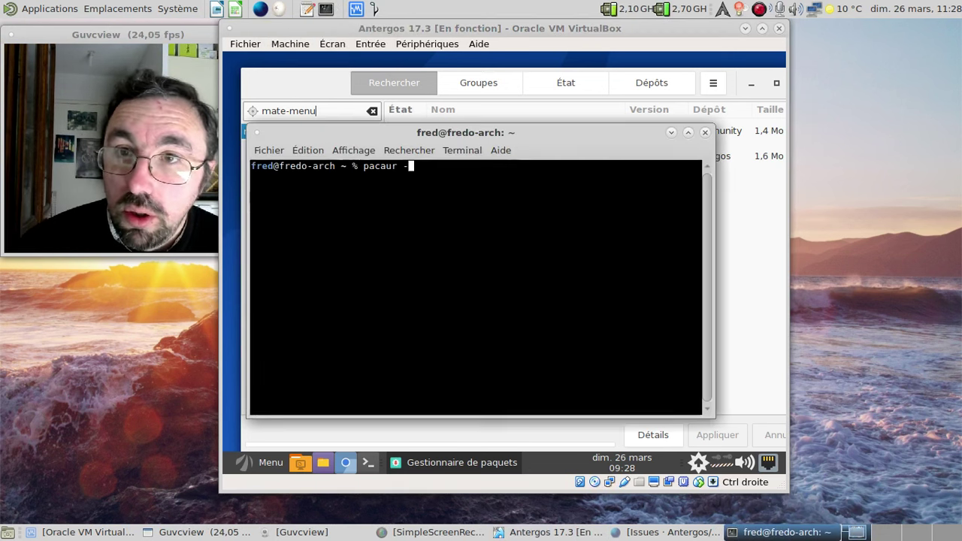
type("Qi mate*-")
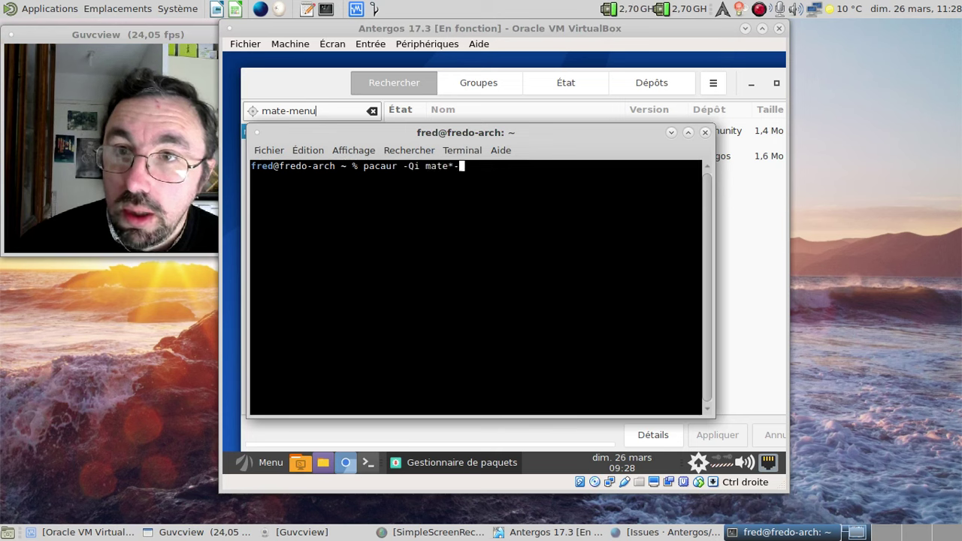
key("BackSpace")
key("BackSpace")
type("-")
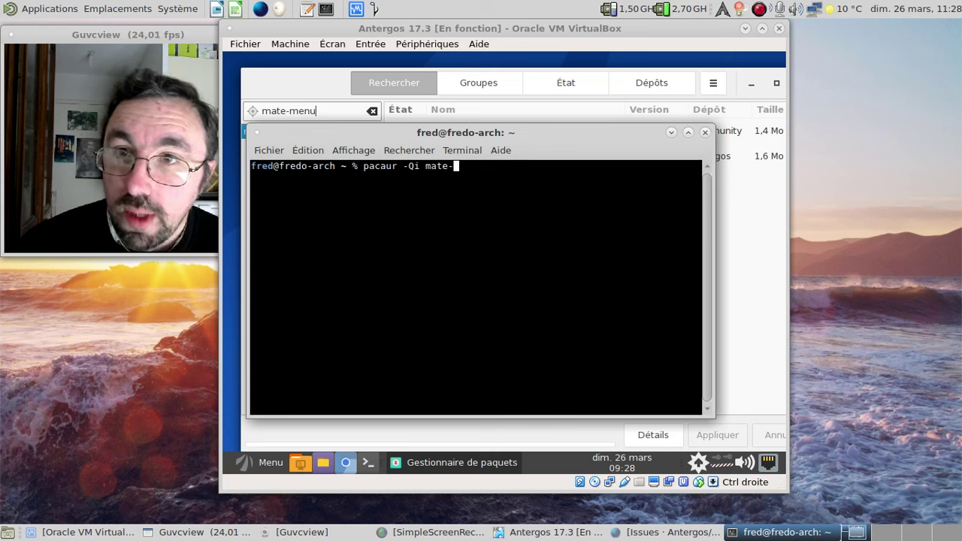
type("menus")
key("Return")
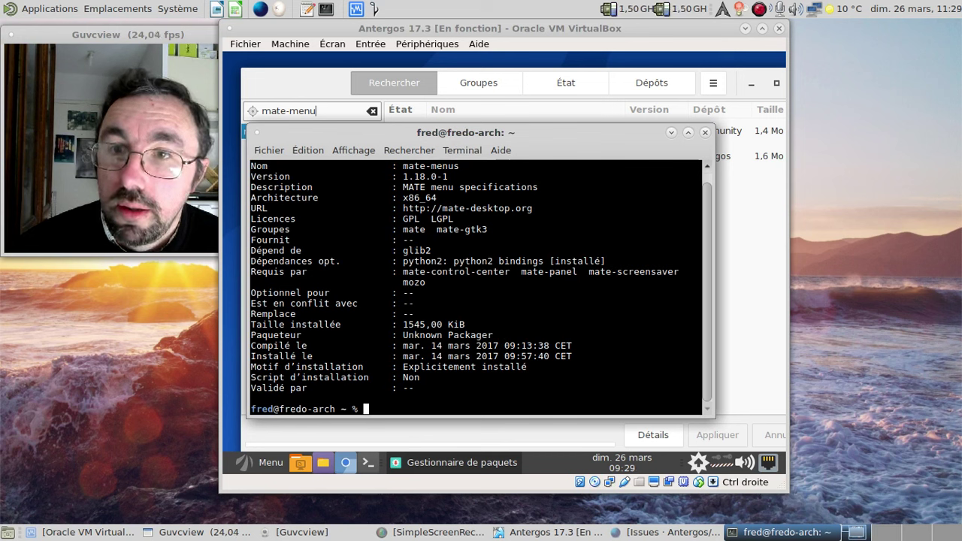
scroll(645, 294, "up", 1)
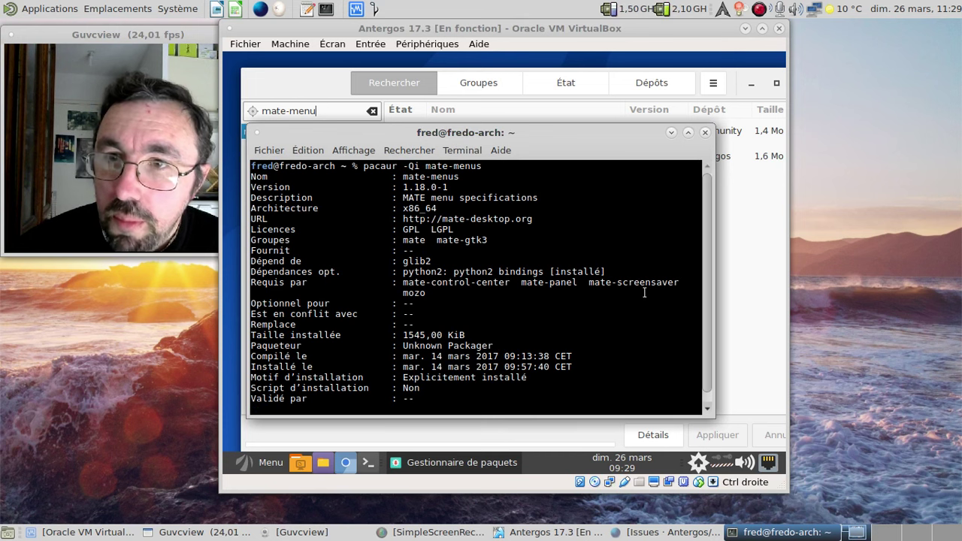
left_click(705, 132)
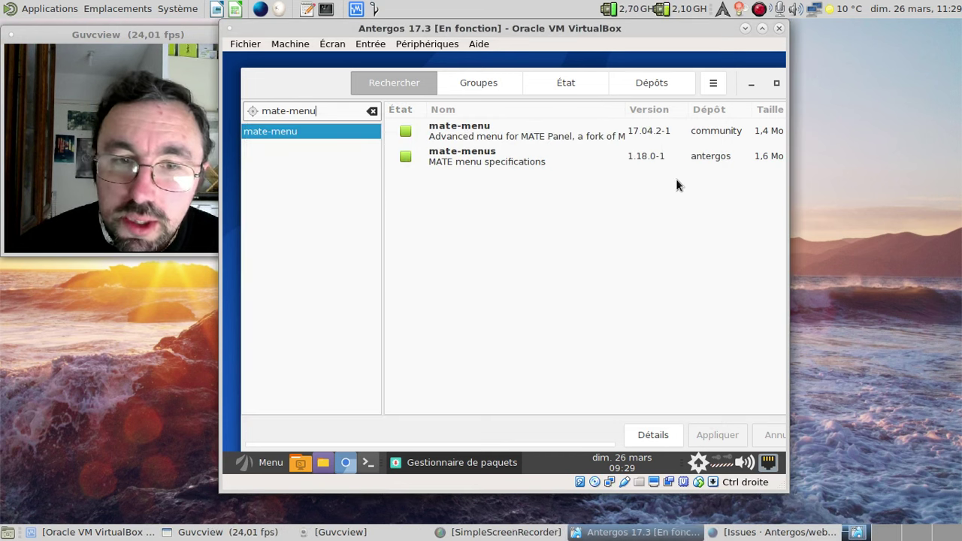
- Bring Firefox forward and load the archlinux.org home page in a new tab
left_click(770, 532)
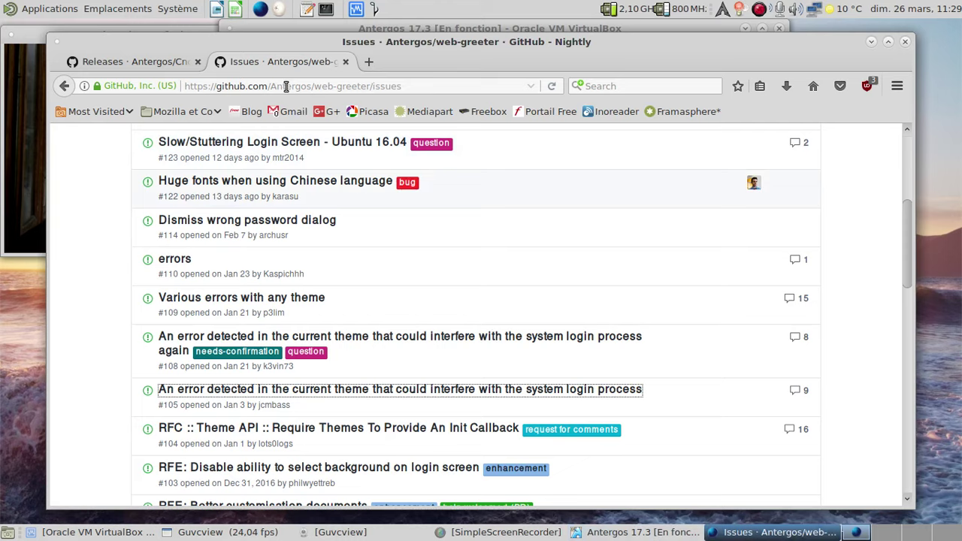
left_click(367, 61)
type("archlinux")
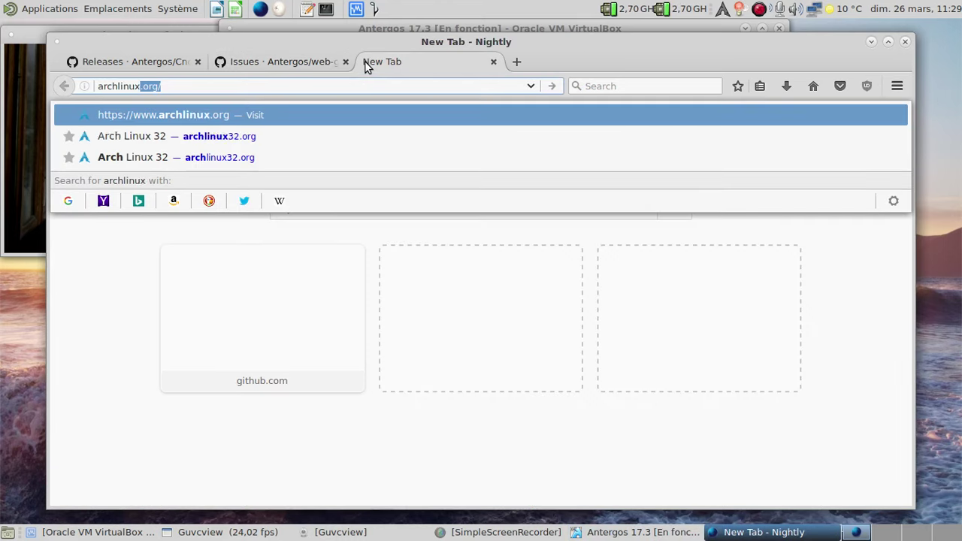
key("Return")
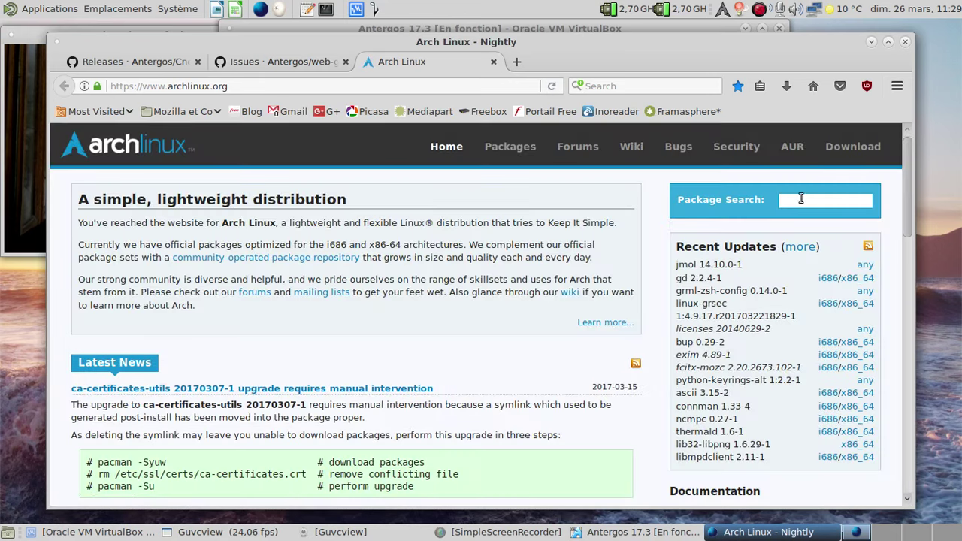
- Search Arch packages for mate-menus (1.18.0-1 in Community), then close the tab and minimize Firefox
left_click(808, 201)
type("mate-menus")
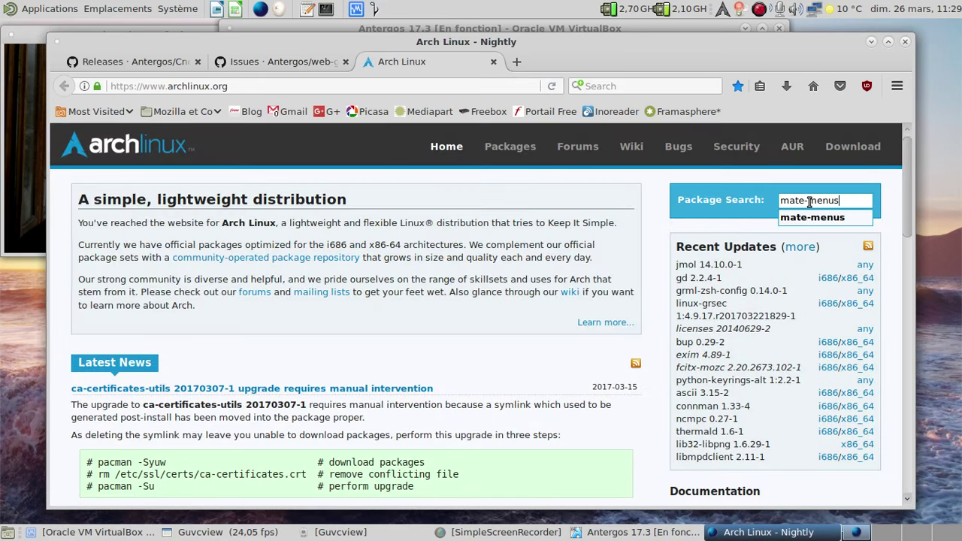
key("Return")
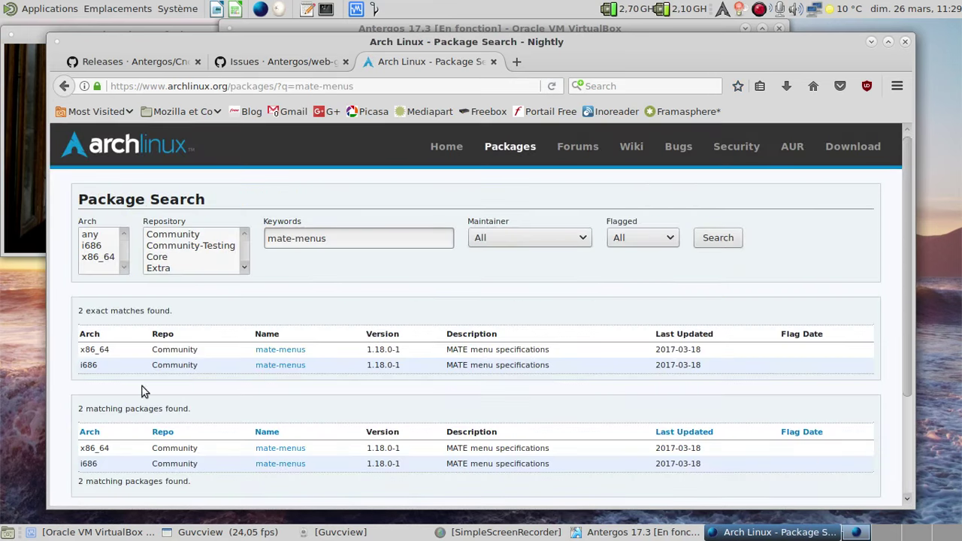
key("ctrl+plus")
key("ctrl+plus")
key("ctrl+plus")
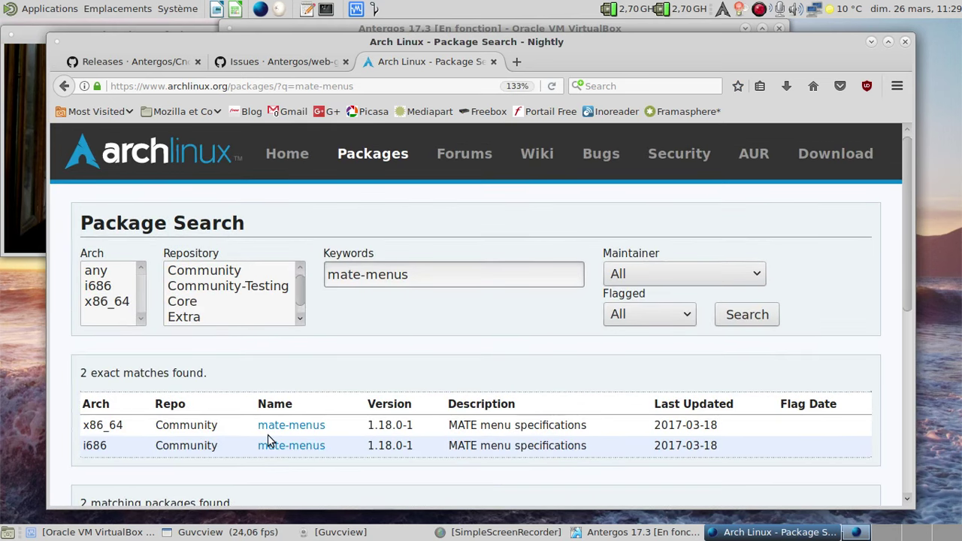
key("ctrl+0")
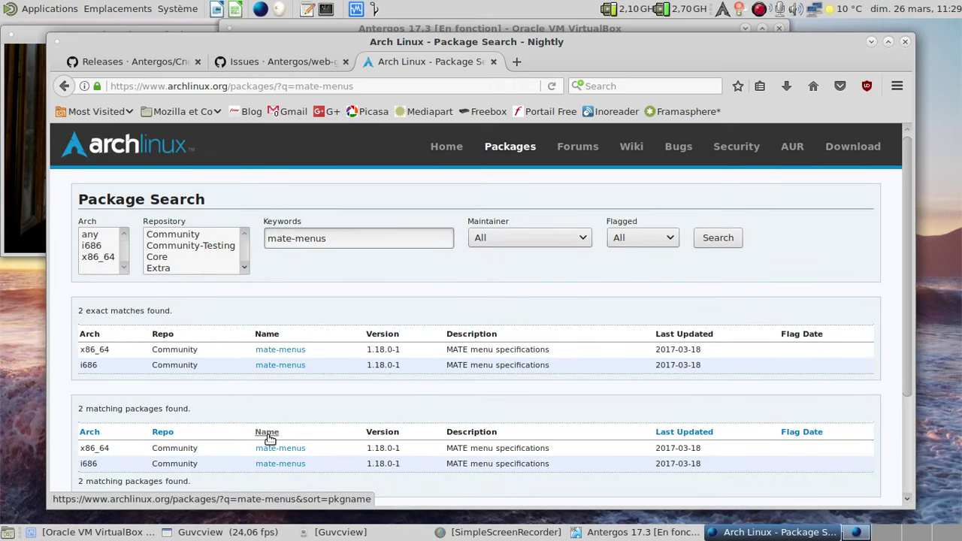
key("ctrl+w")
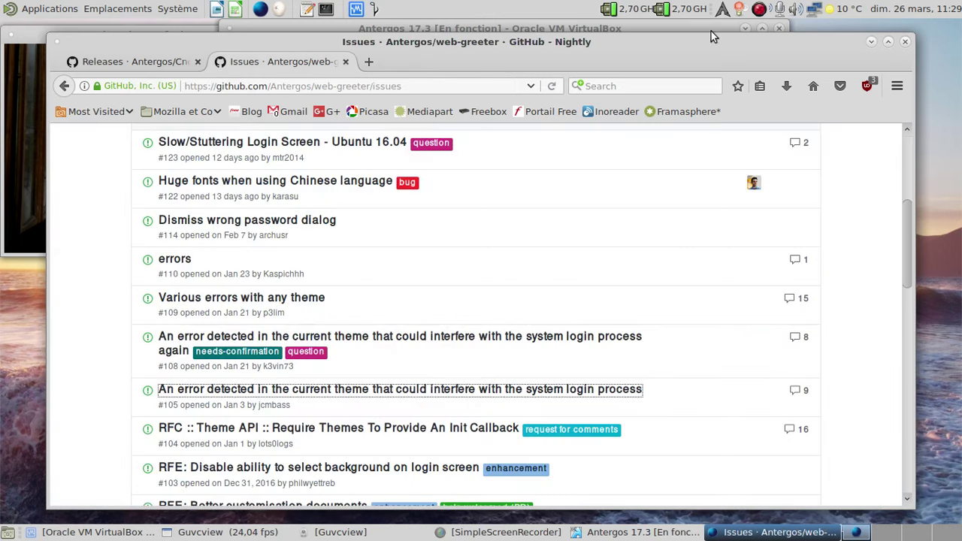
left_click(869, 43)
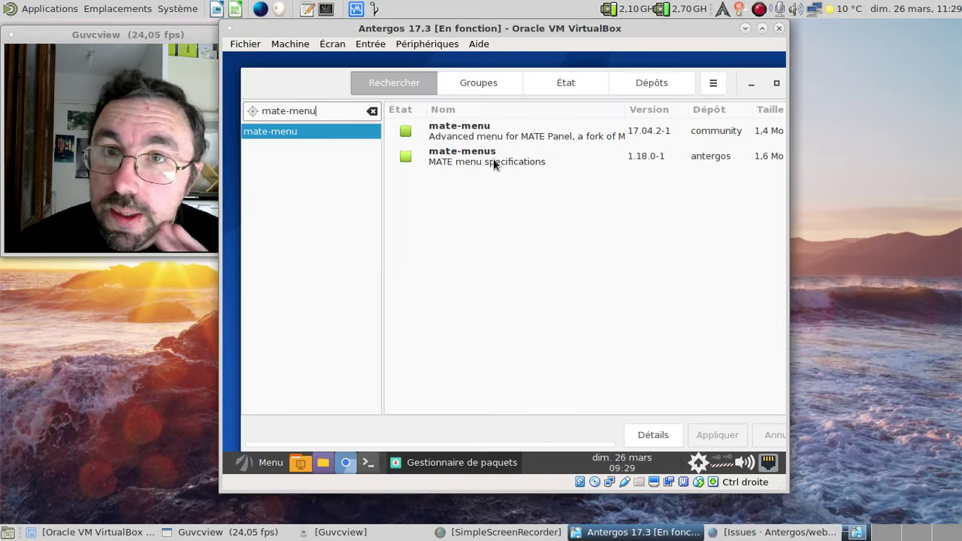
- Widen the package search to mate, then add the MATE Menu applet via Ajouter au tableau de bord
key("BackSpace")
key("BackSpace")
key("BackSpace")
key("BackSpace")
key("BackSpace")
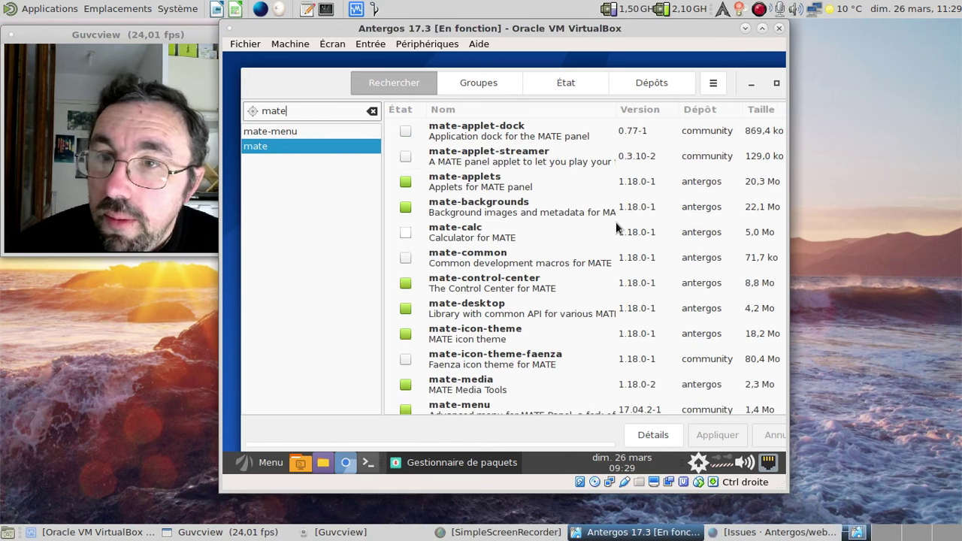
scroll(605, 248, "down", 2)
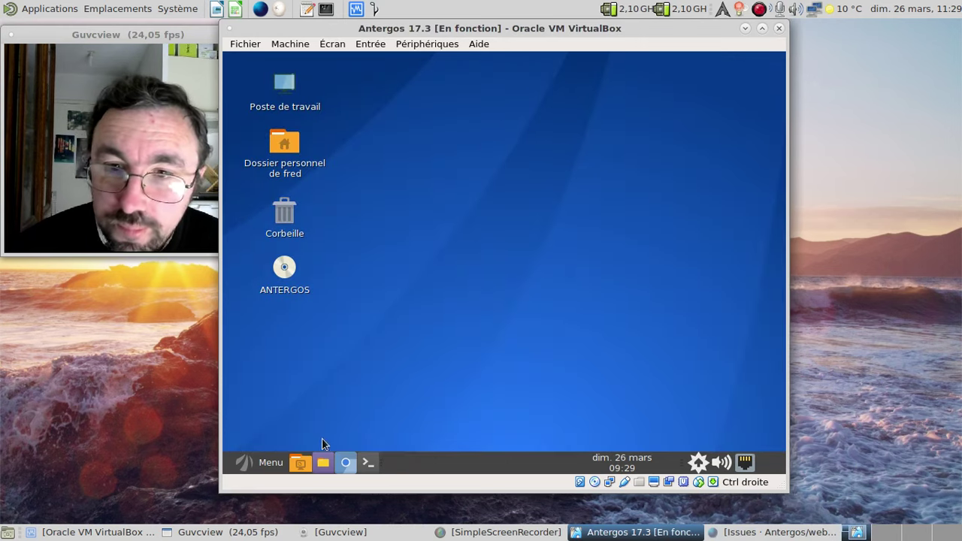
right_click(418, 460)
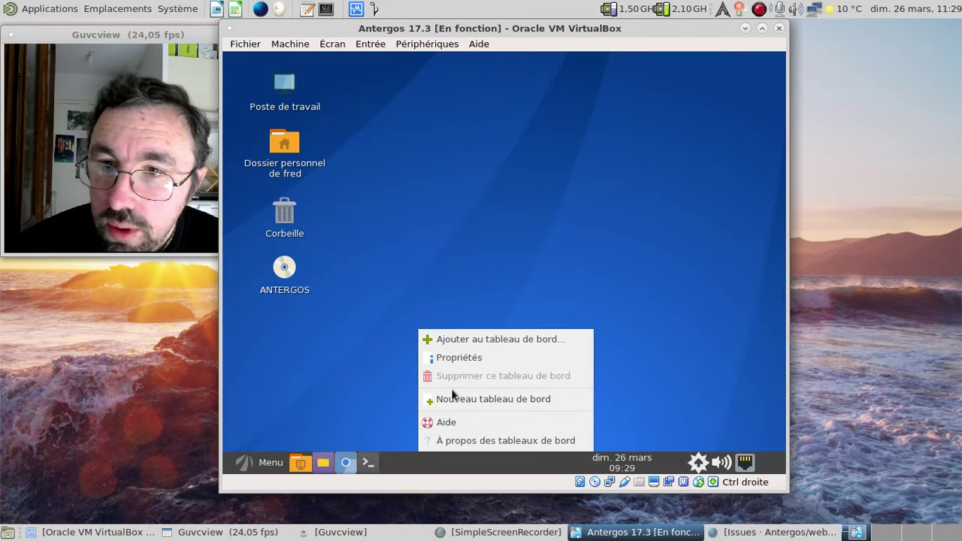
left_click(465, 337)
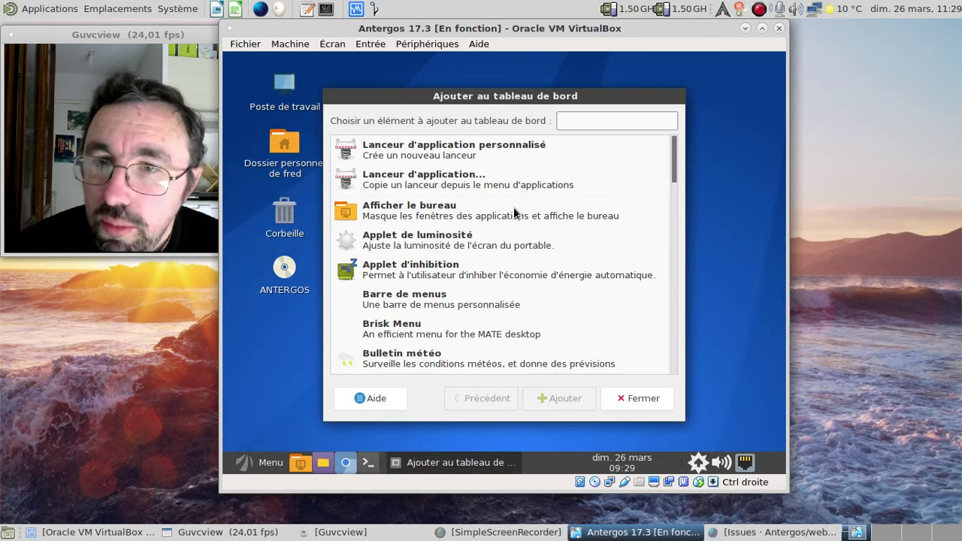
scroll(513, 210, "down", 4)
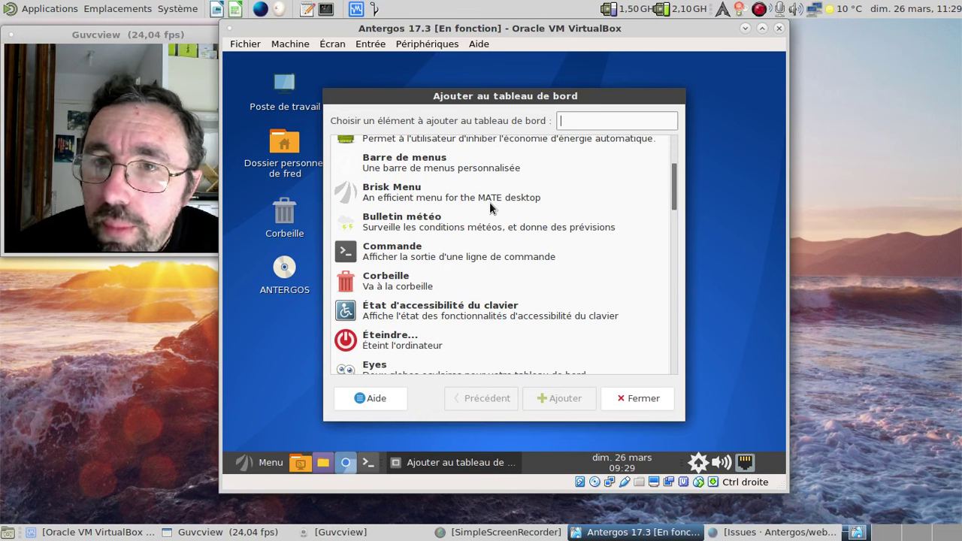
scroll(490, 202, "down", 6)
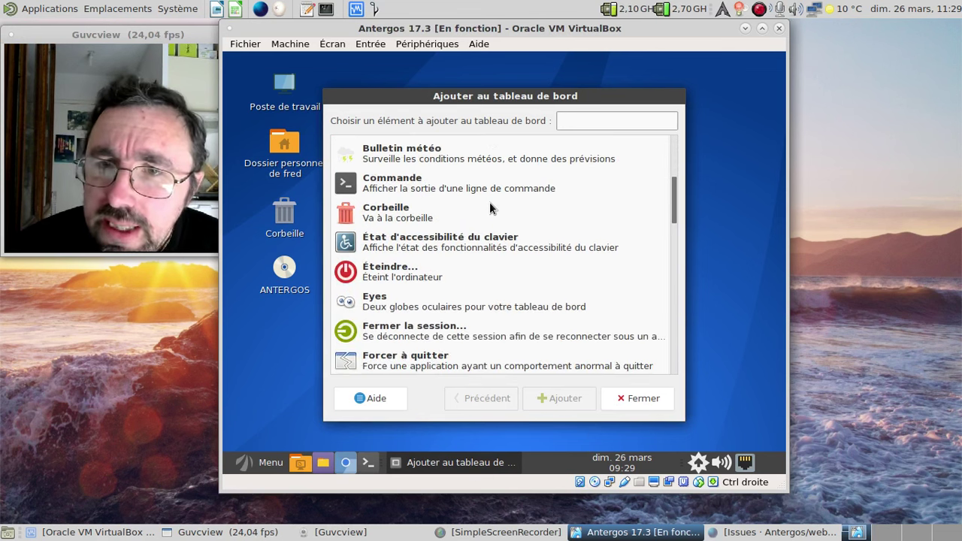
scroll(489, 202, "down", 3)
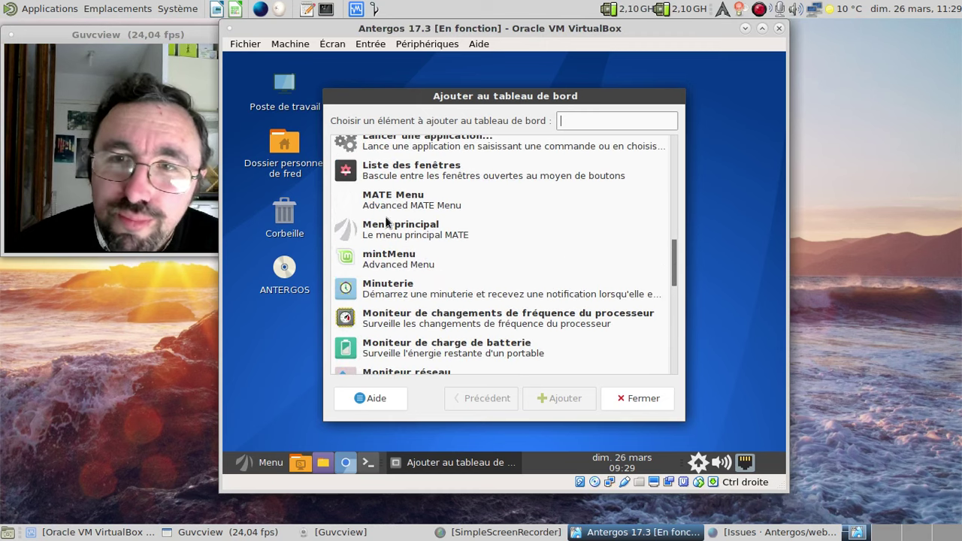
left_click(407, 197)
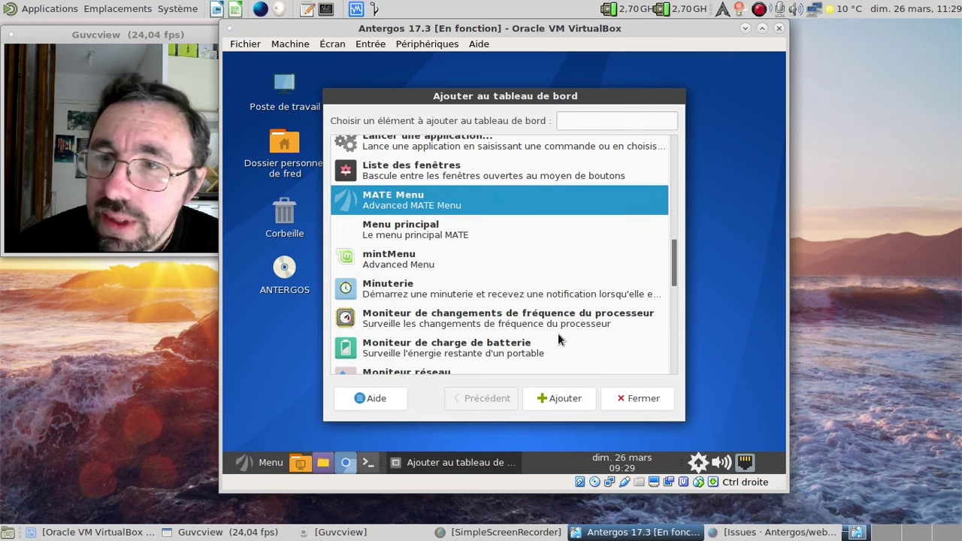
left_click(560, 398)
left_click(626, 400)
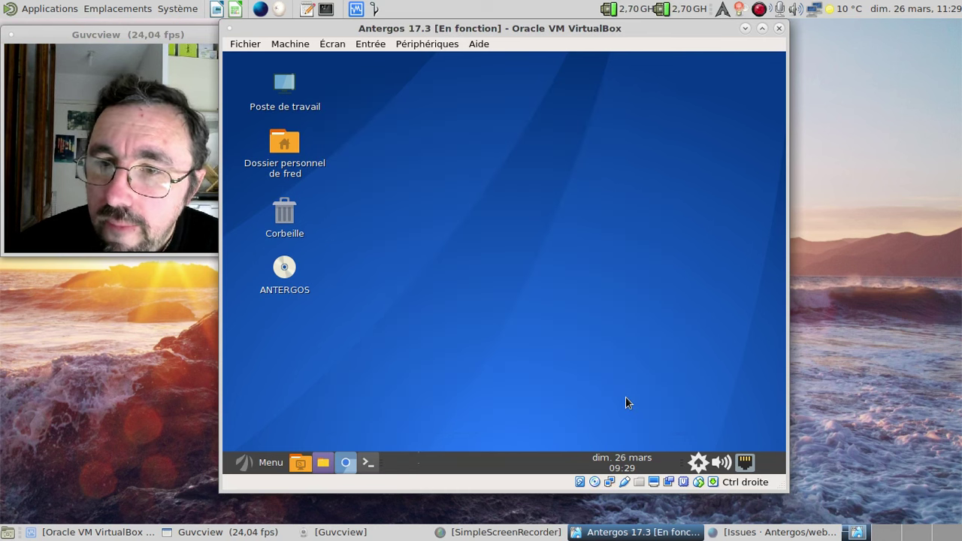
- Try the newly added menu applet, then open its preferences
left_click(435, 467)
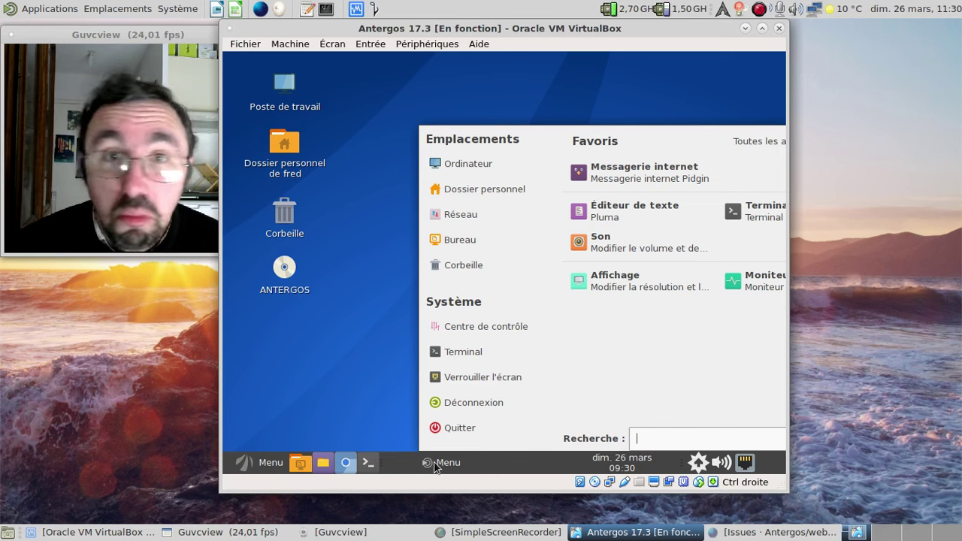
left_click(435, 466)
right_click(229, 462)
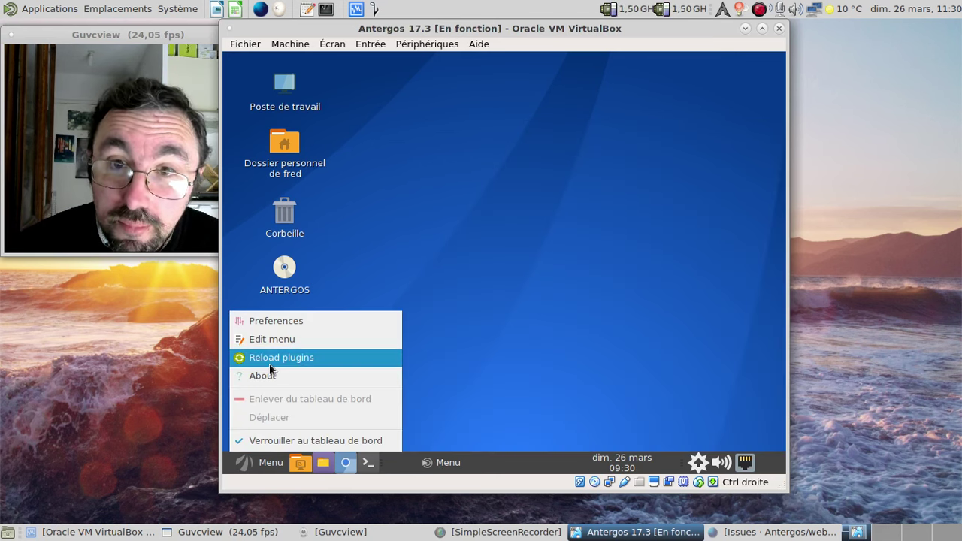
left_click(269, 325)
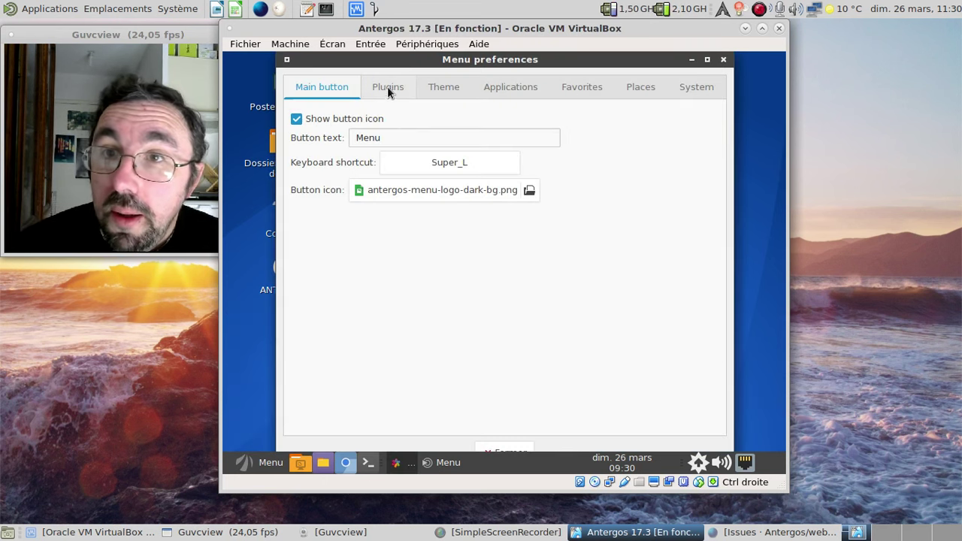
- Review the plugins, theme, system, places, favorites, applications and main button tabs, then close preferences
left_click(388, 89)
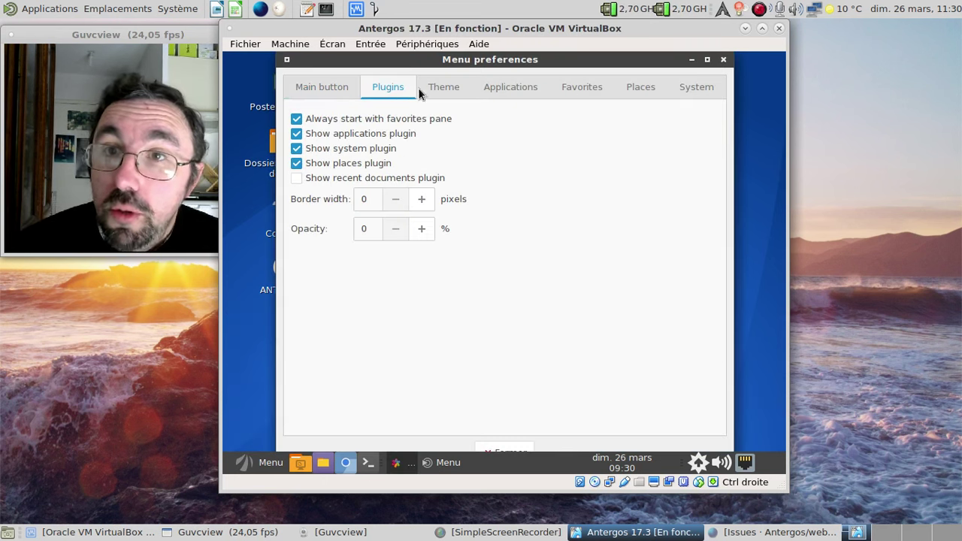
left_click(442, 88)
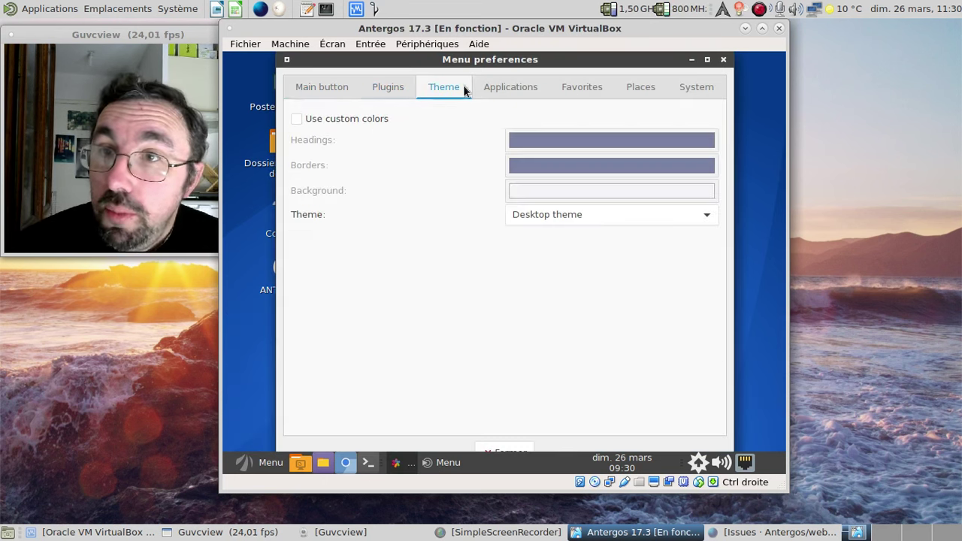
left_click(687, 87)
left_click(645, 88)
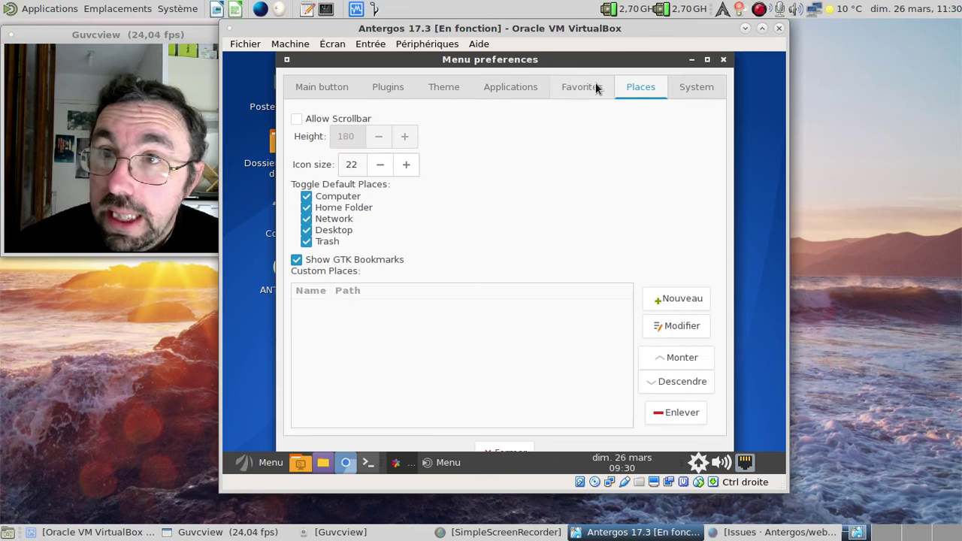
left_click(594, 88)
left_click(526, 86)
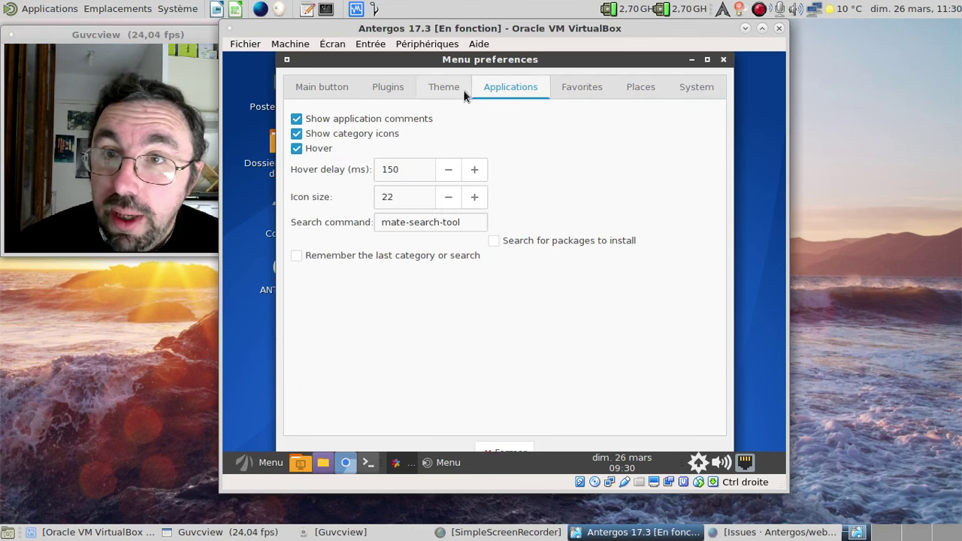
left_click(442, 89)
left_click(388, 90)
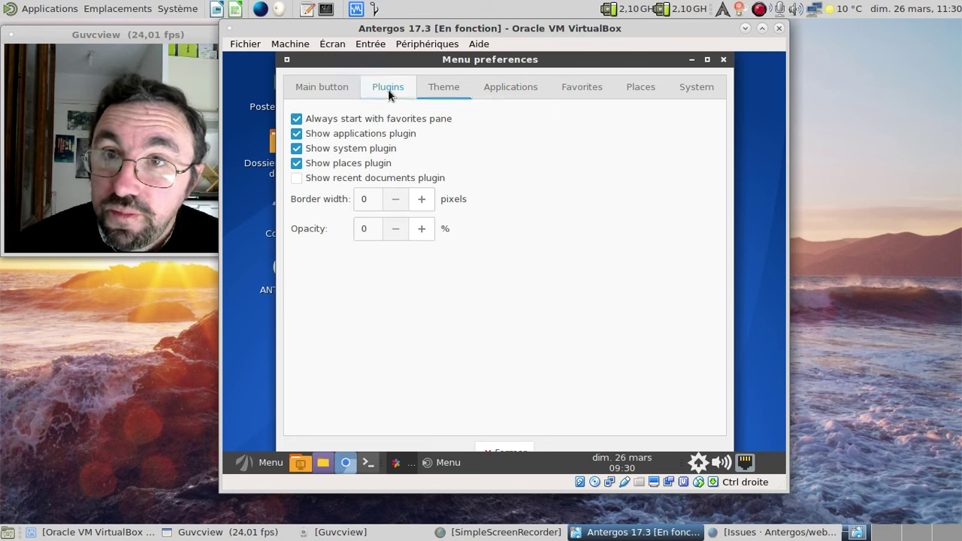
left_click(316, 93)
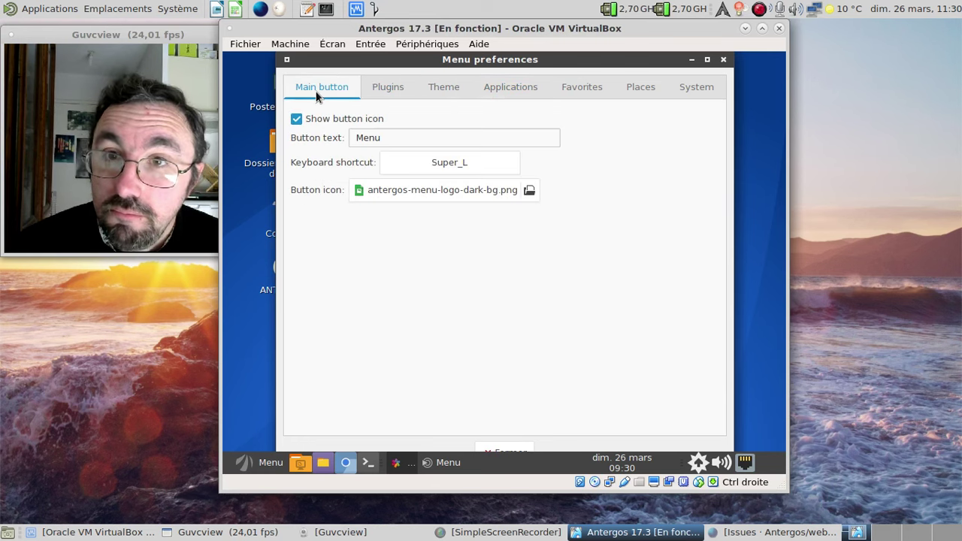
left_click(723, 59)
- Read the menu applet's About window and close it with Fermer
right_click(259, 462)
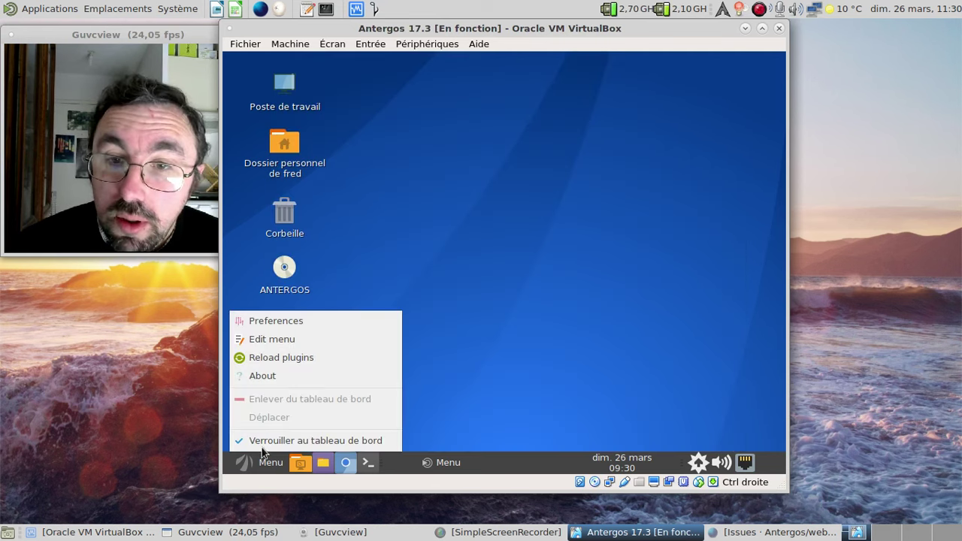
left_click(272, 380)
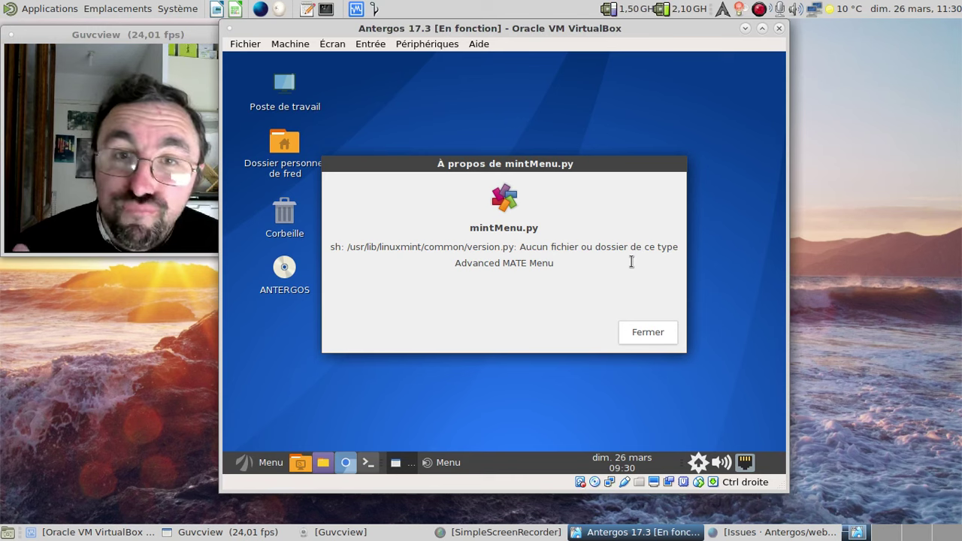
left_click(636, 333)
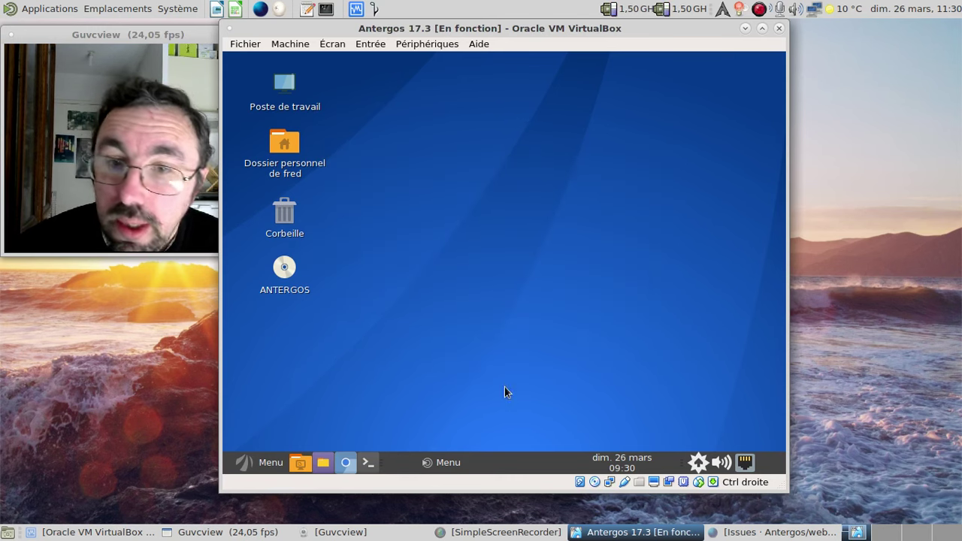
- Remove the duplicate menu applet from the panel
right_click(255, 467)
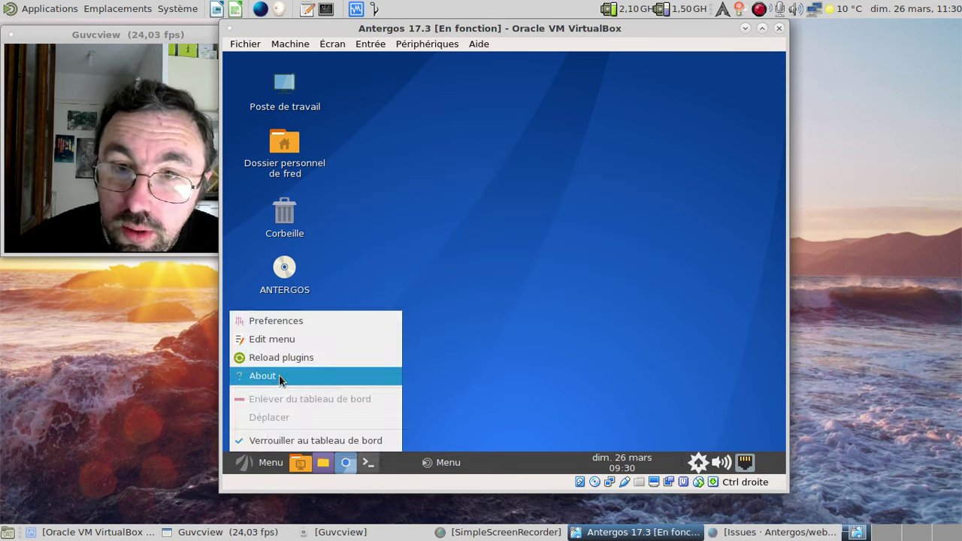
left_click(261, 460)
right_click(261, 458)
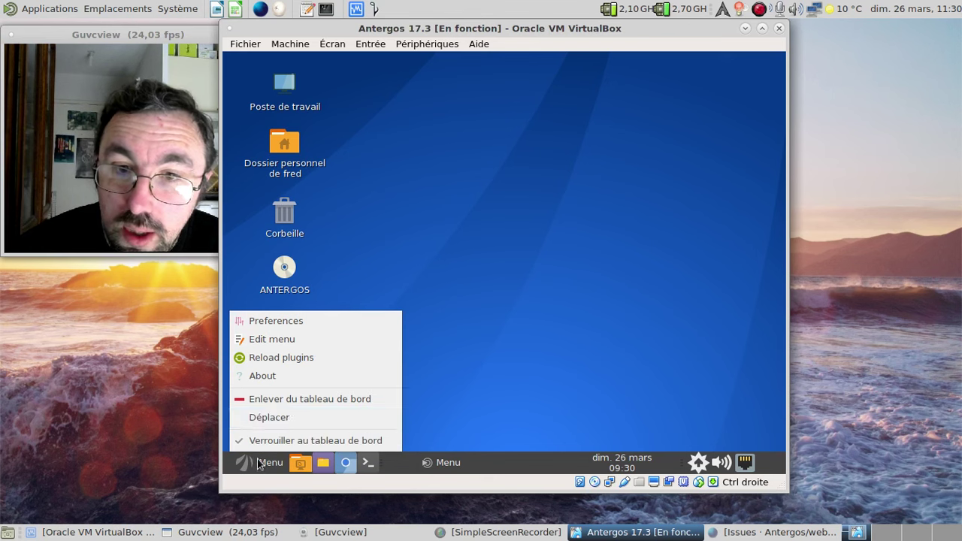
left_click(269, 400)
- Unlock the remaining menu applet from the panel and start moving it
right_click(423, 466)
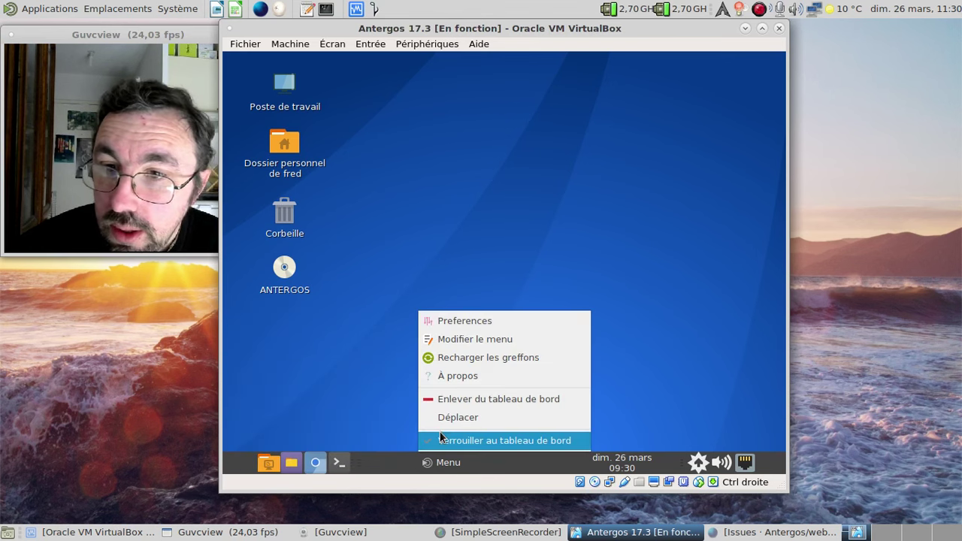
left_click(439, 440)
right_click(436, 462)
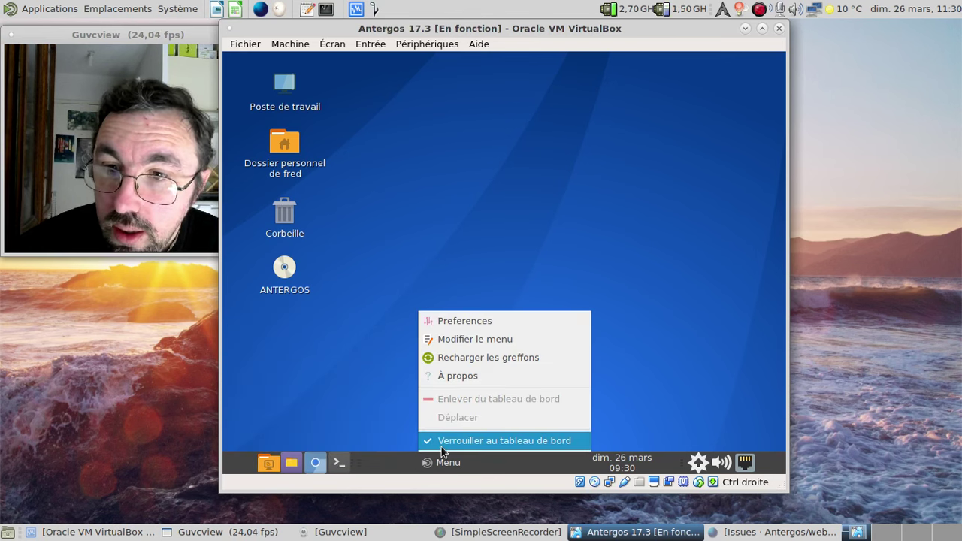
left_click(442, 442)
right_click(433, 467)
left_click(439, 443)
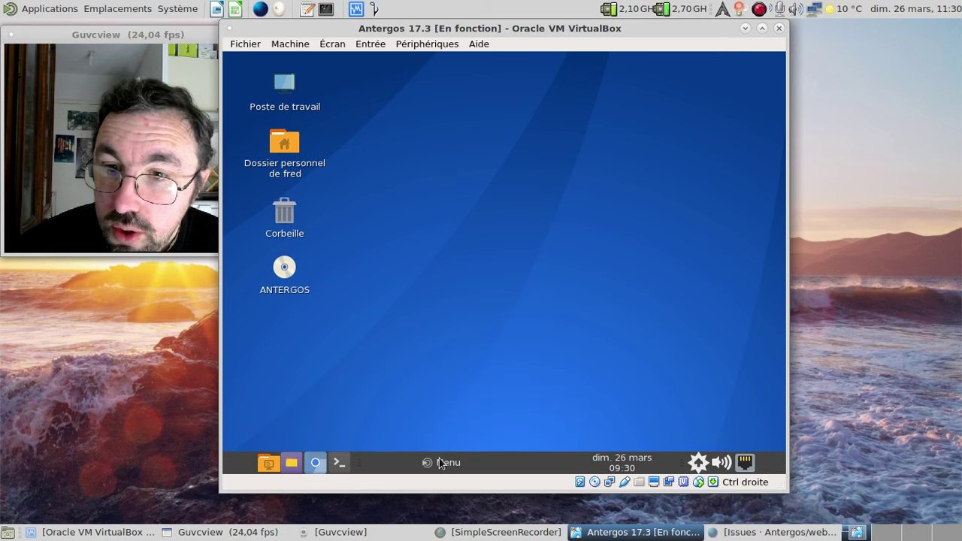
right_click(440, 463)
left_click(438, 444)
right_click(440, 462)
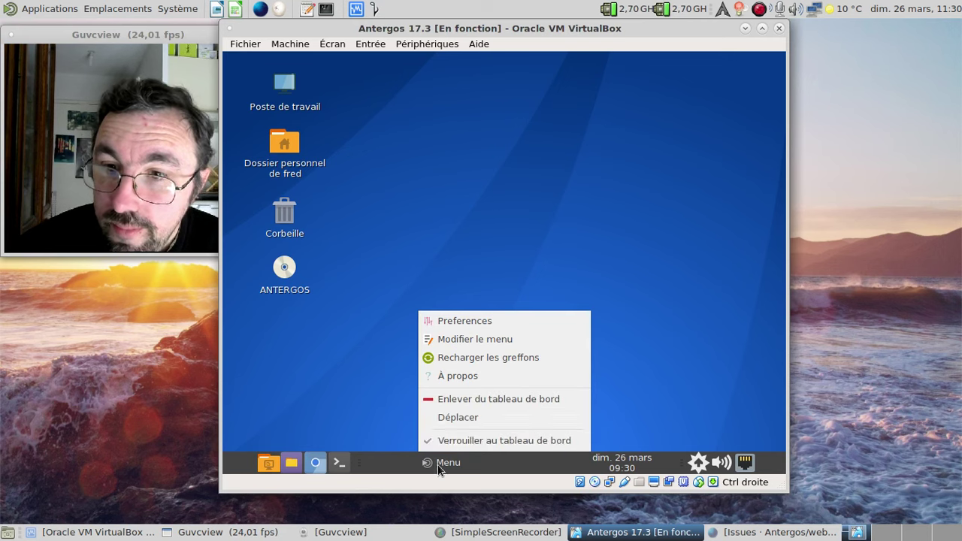
left_click(444, 418)
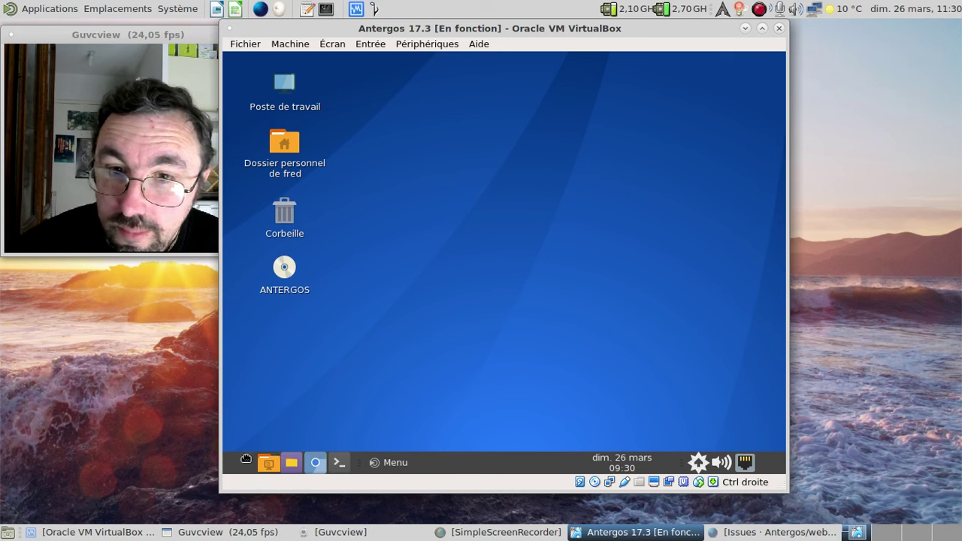
- Unlock the folder, Chromium and terminal launchers on the panel
right_click(258, 459)
left_click(295, 440)
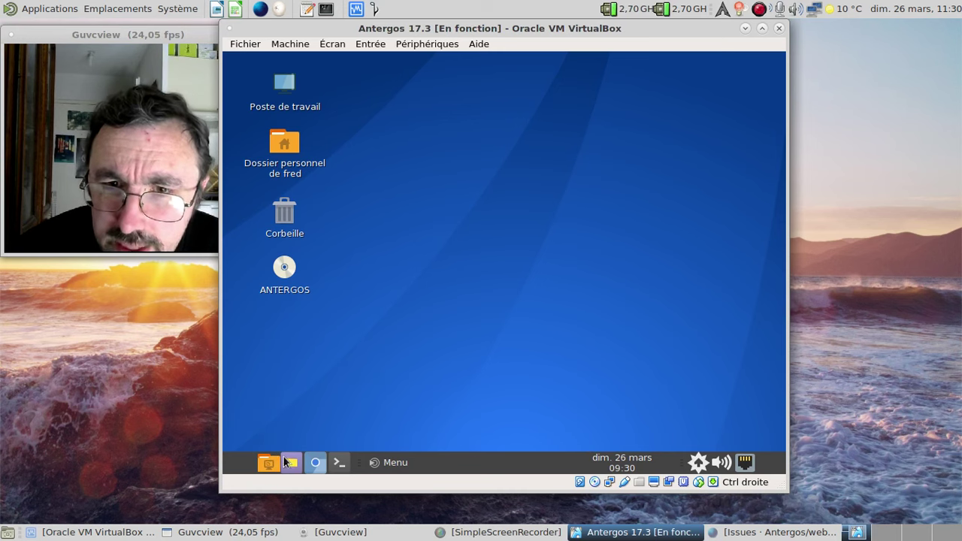
right_click(291, 462)
left_click(298, 444)
right_click(314, 460)
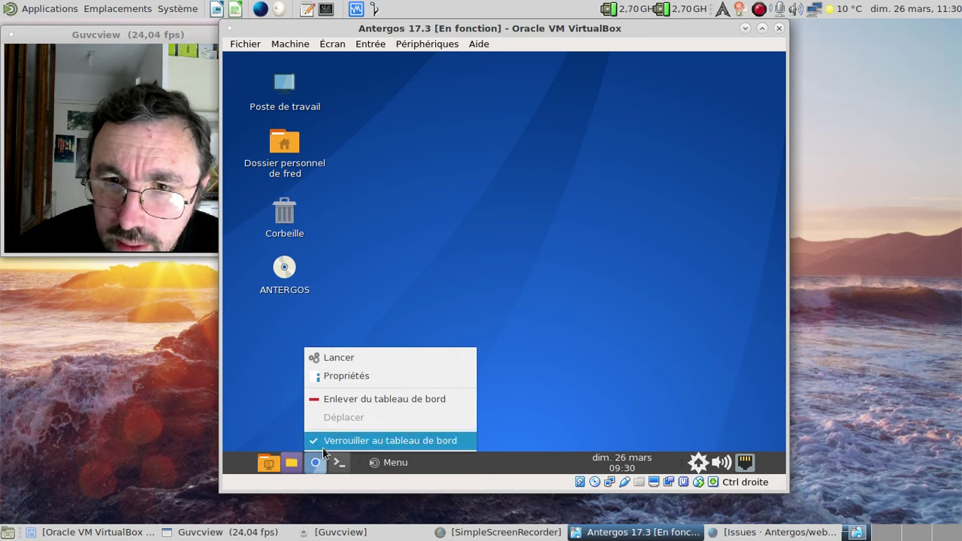
left_click(319, 442)
right_click(337, 460)
left_click(345, 443)
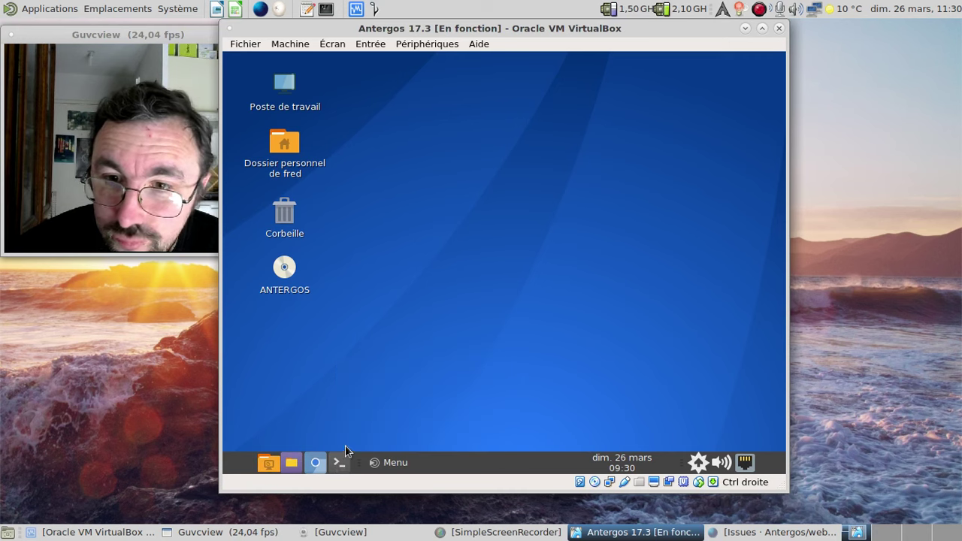
- Move the menu applet to the panel's left end and lock it there
right_click(387, 464)
left_click(404, 421)
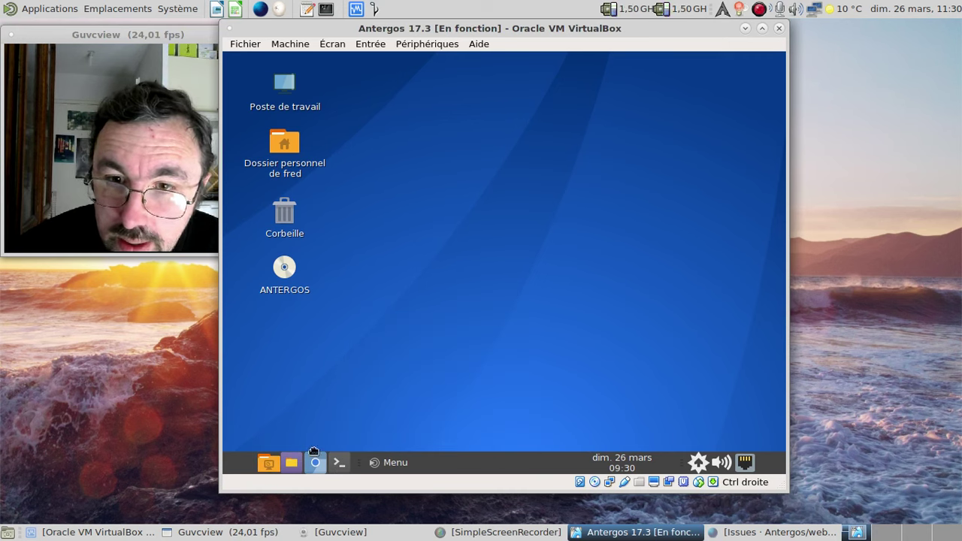
right_click(362, 462)
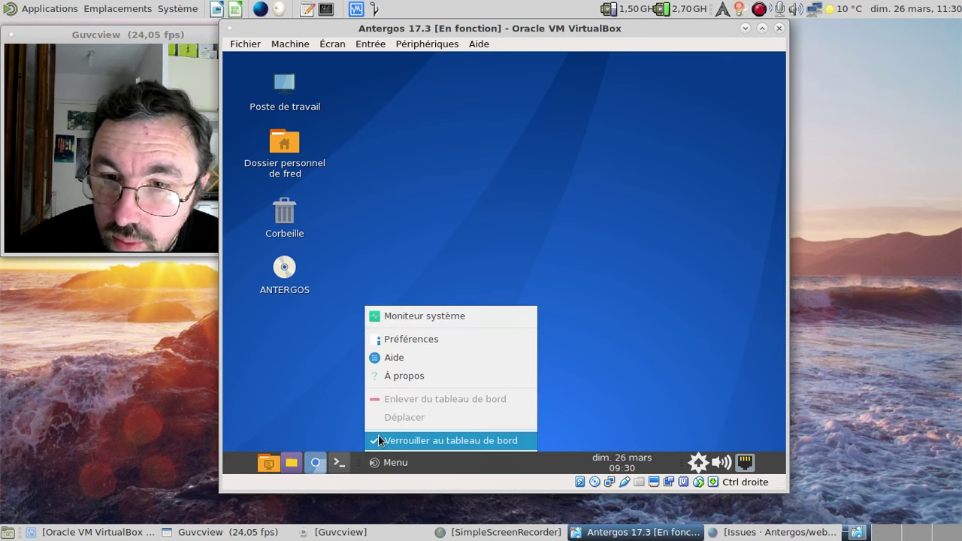
left_click(378, 435)
right_click(374, 464)
left_click(392, 418)
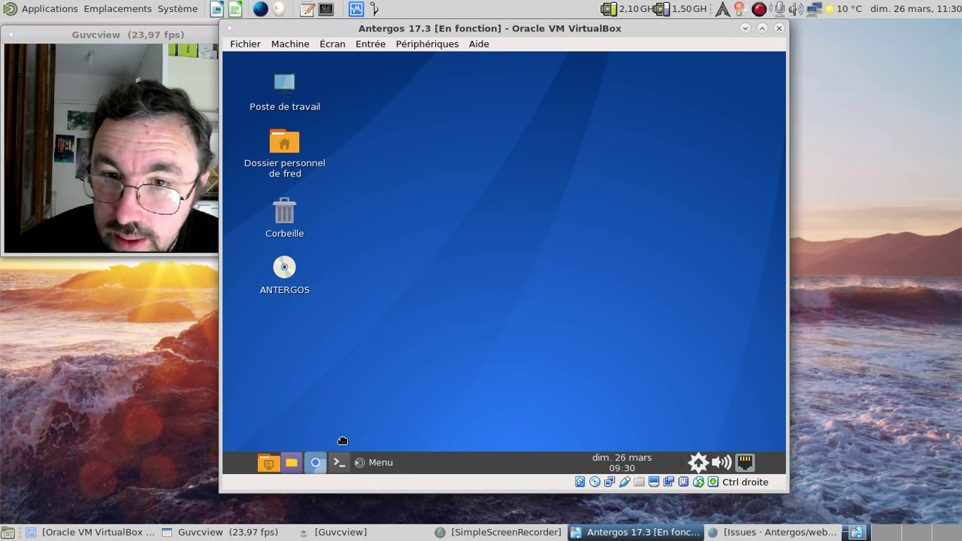
right_click(244, 465)
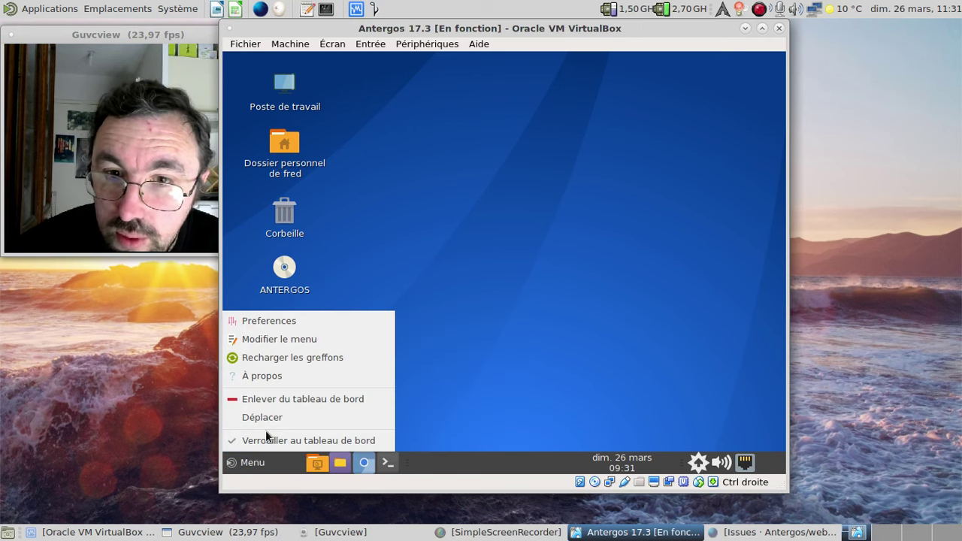
left_click(268, 442)
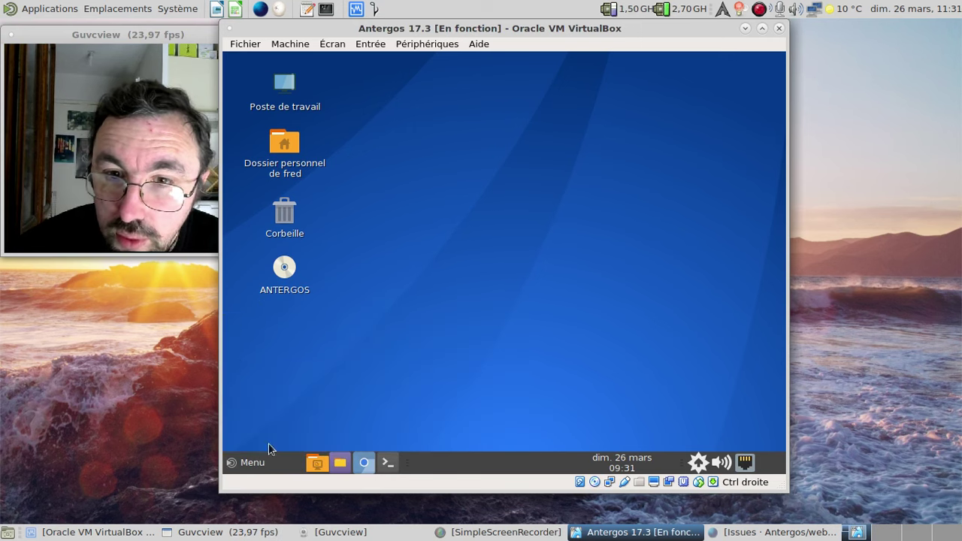
- Move the orange folder launcher beside the menu and lock it
right_click(318, 463)
left_click(329, 419)
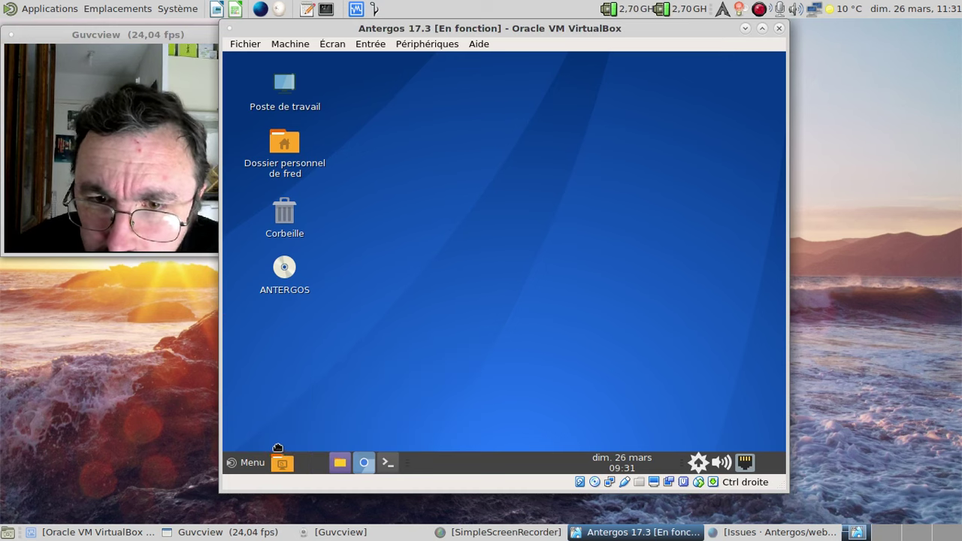
left_click(283, 461)
right_click(284, 461)
left_click(293, 442)
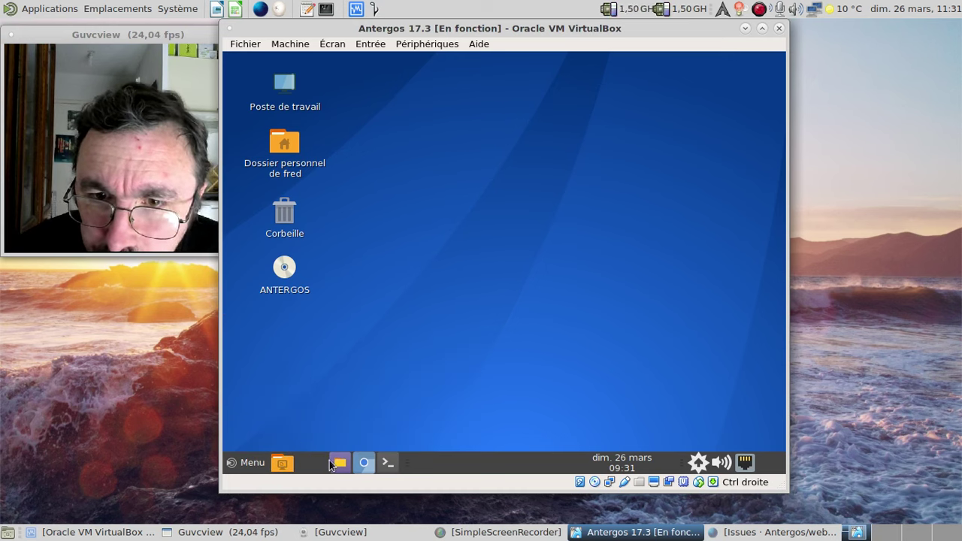
- Move the yellow folder launcher next to the orange one and lock it
right_click(330, 465)
left_click(354, 440)
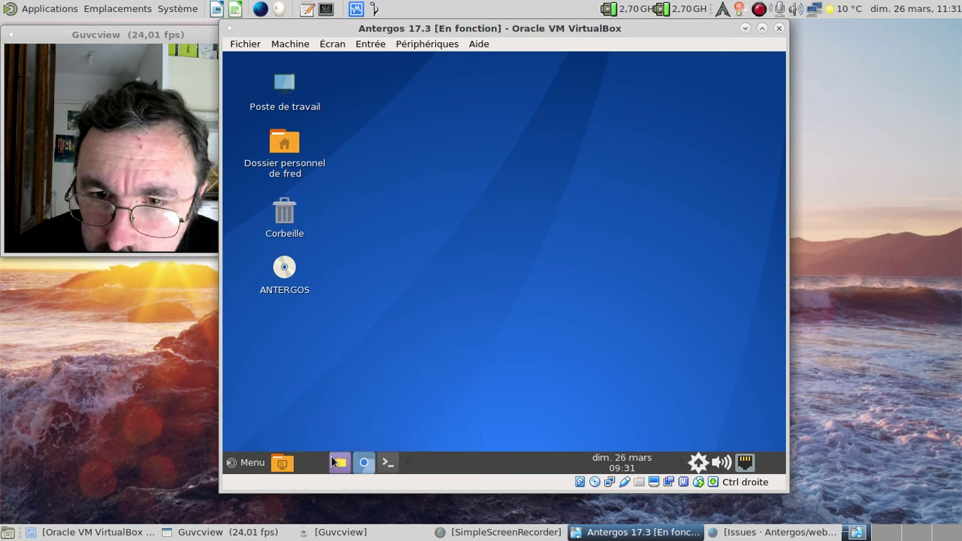
right_click(333, 461)
left_click(342, 442)
right_click(338, 465)
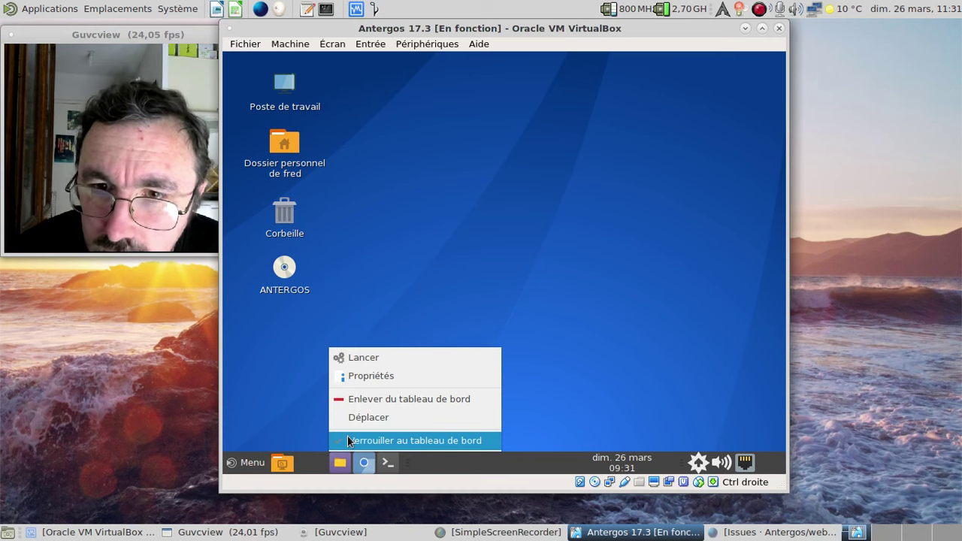
left_click(351, 418)
left_click(304, 460)
right_click(304, 465)
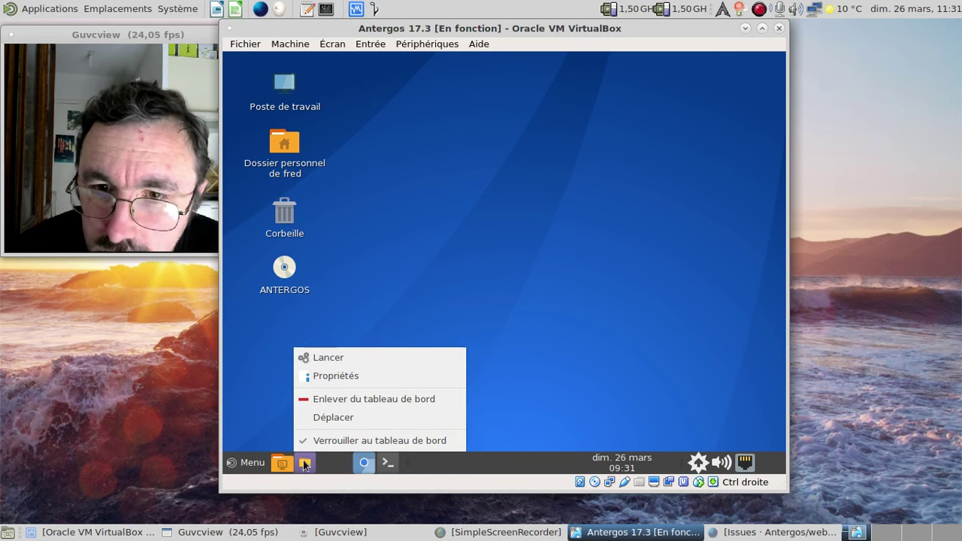
left_click(313, 442)
- Move the terminal launcher beside Chromium and lock it to the panel
right_click(354, 460)
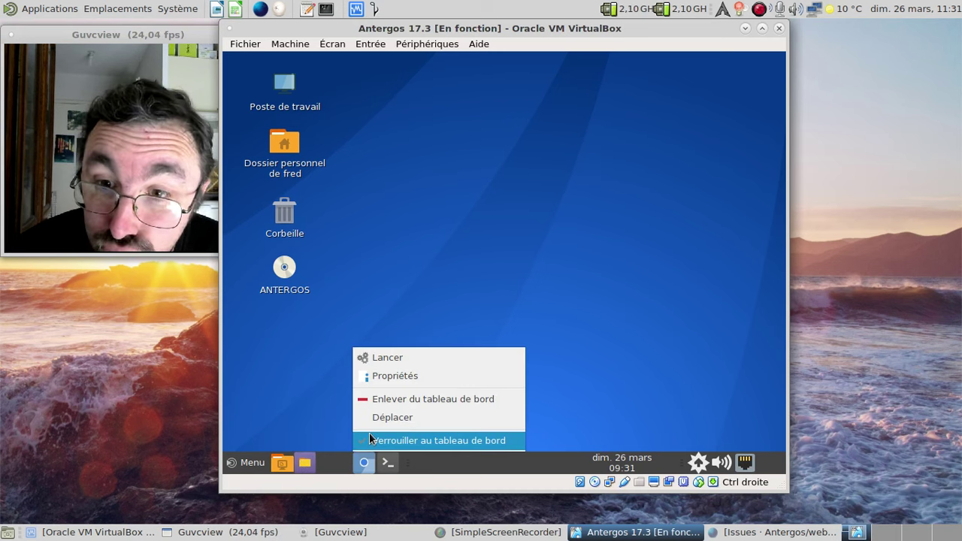
left_click(391, 417)
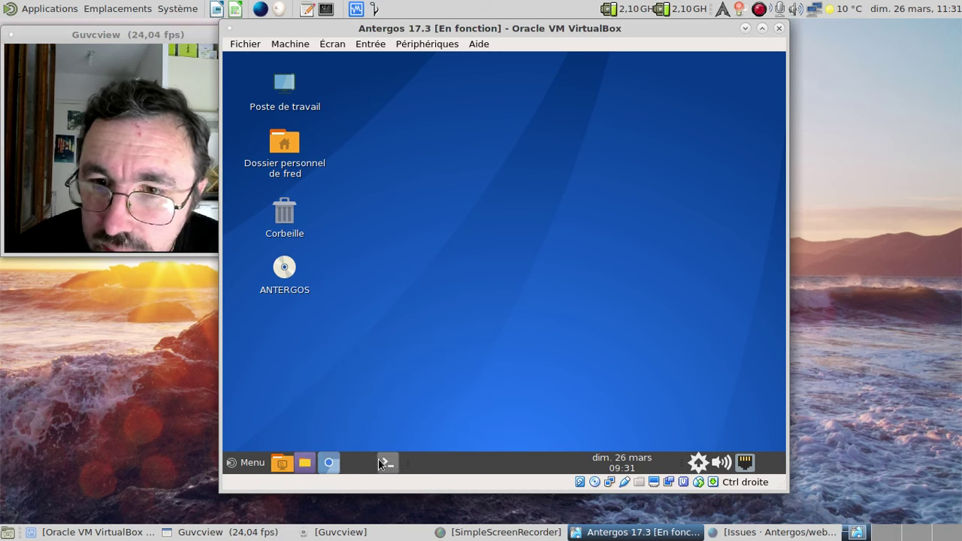
right_click(386, 462)
left_click(390, 417)
left_click(353, 437)
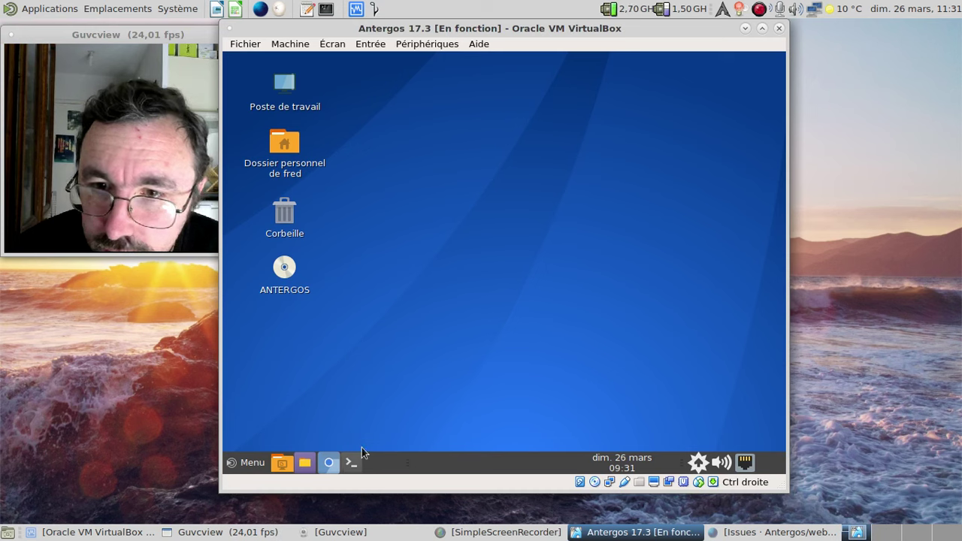
right_click(408, 461)
left_click(421, 445)
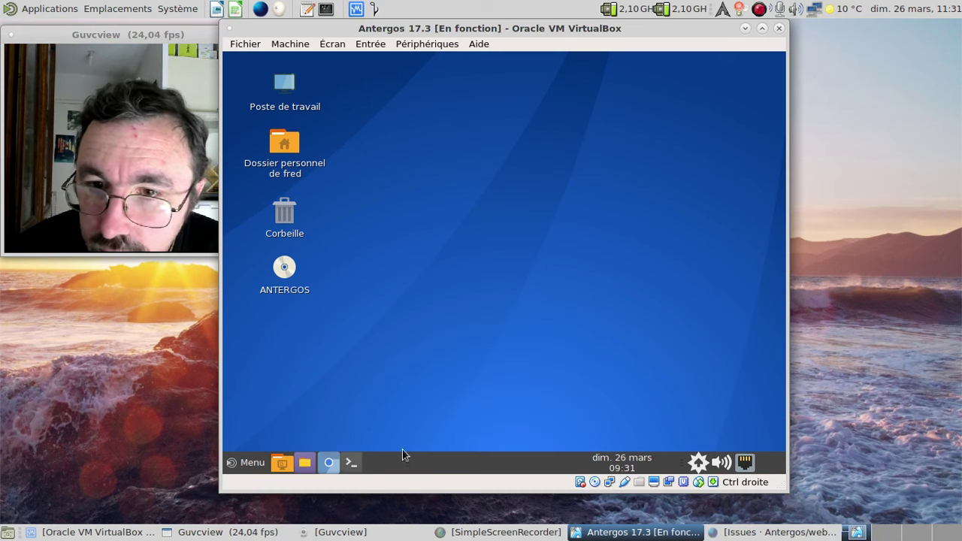
- Unlock the terminal launcher, reposition it with Déplacer, and tick Verrouiller au tableau de bord
right_click(405, 463)
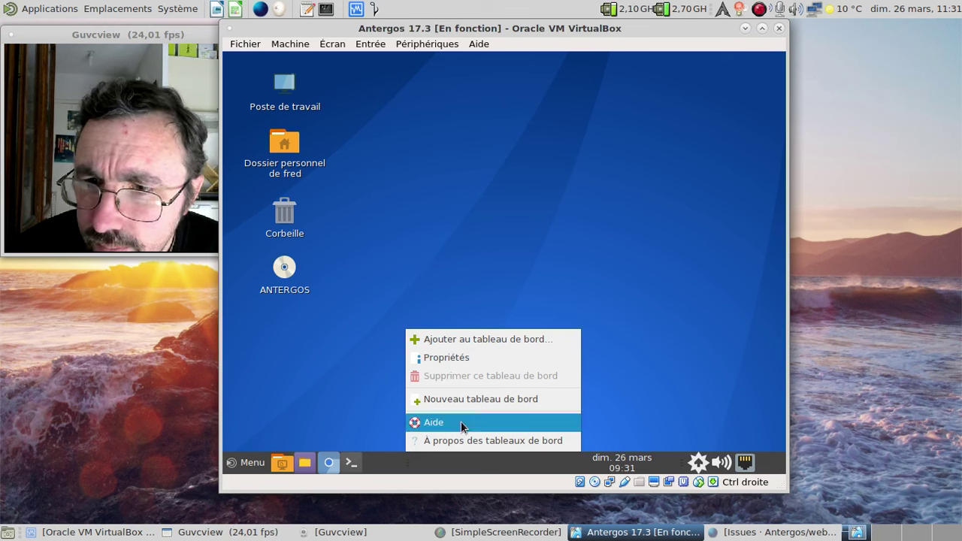
left_click(396, 466)
right_click(408, 460)
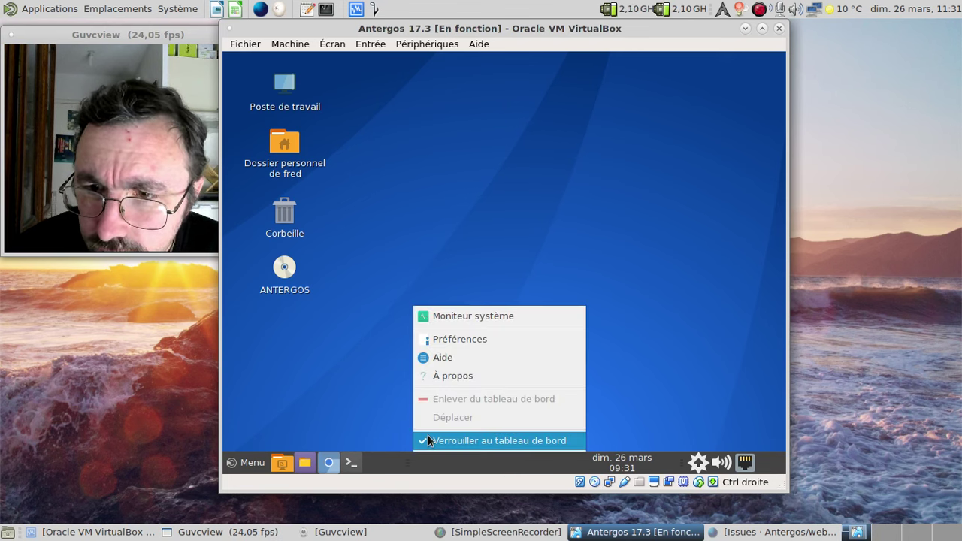
left_click(428, 437)
right_click(406, 461)
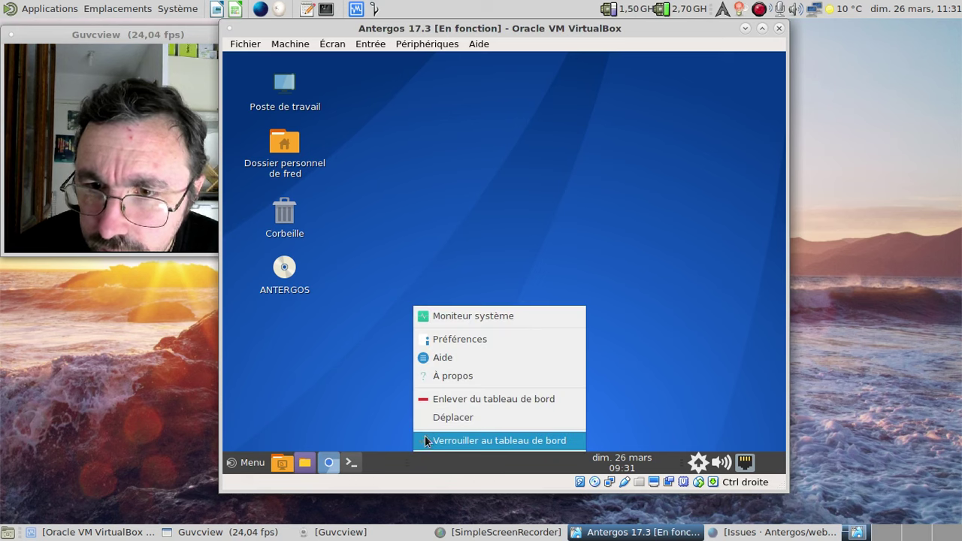
left_click(436, 419)
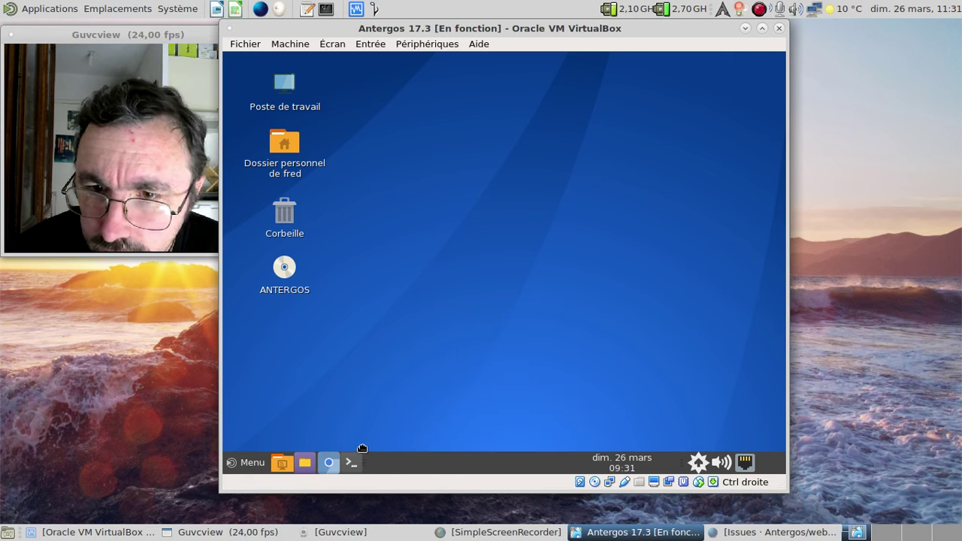
right_click(362, 463)
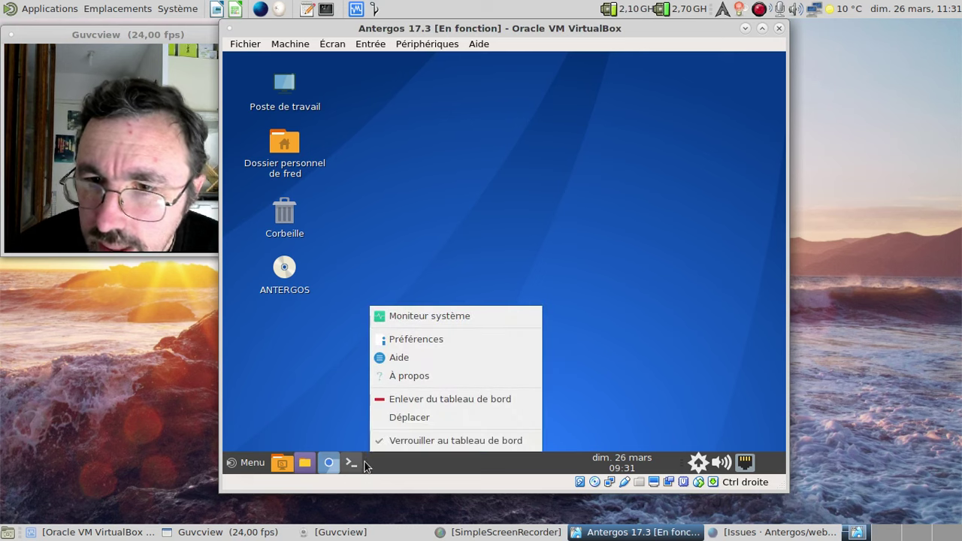
left_click(386, 442)
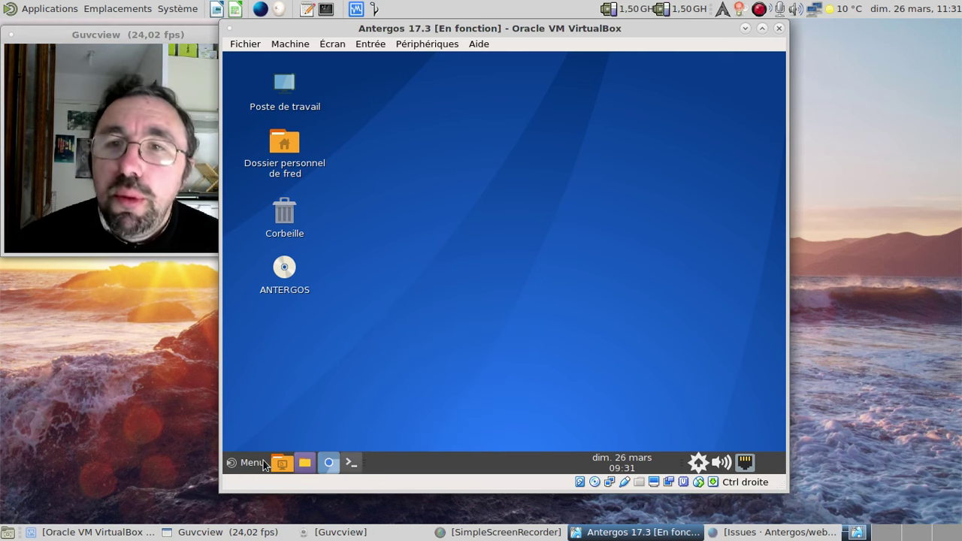
- Open and close the fred home folder (8 items), then reopen the MATE application menu
left_click(252, 462)
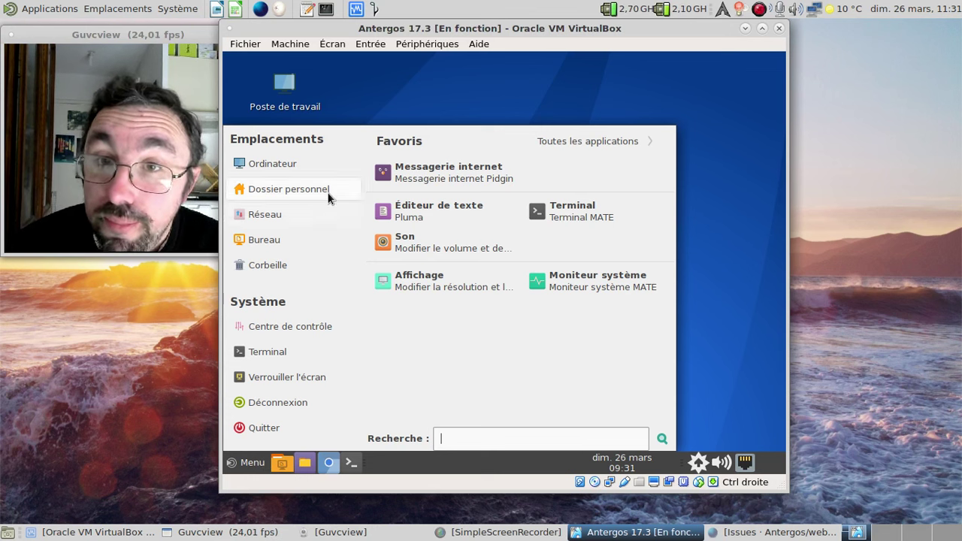
left_click(443, 103)
left_click(275, 174)
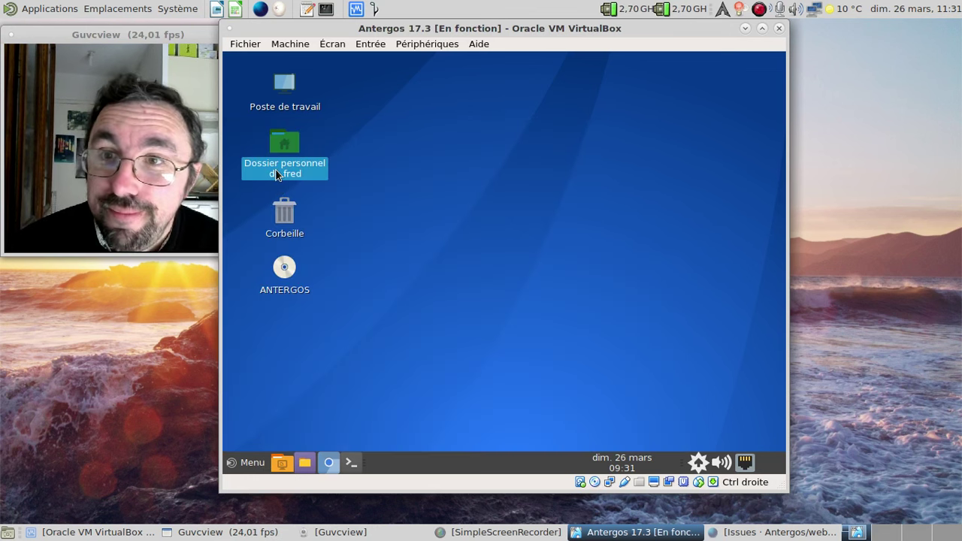
double_click(276, 174)
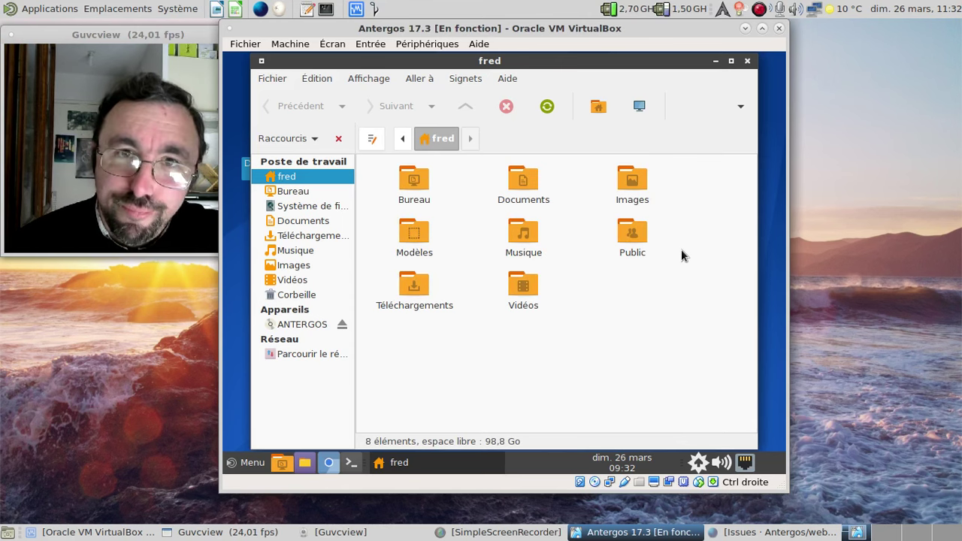
left_click(747, 60)
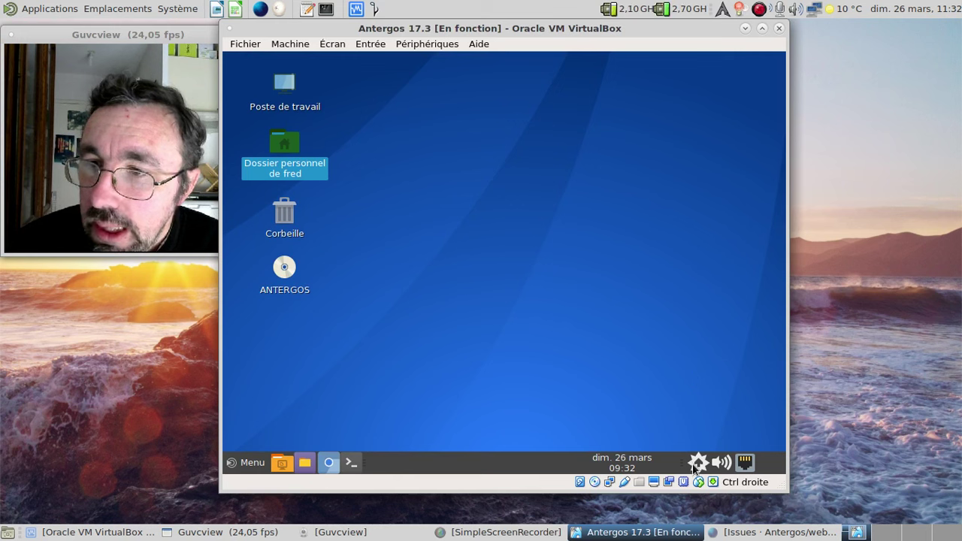
left_click(248, 462)
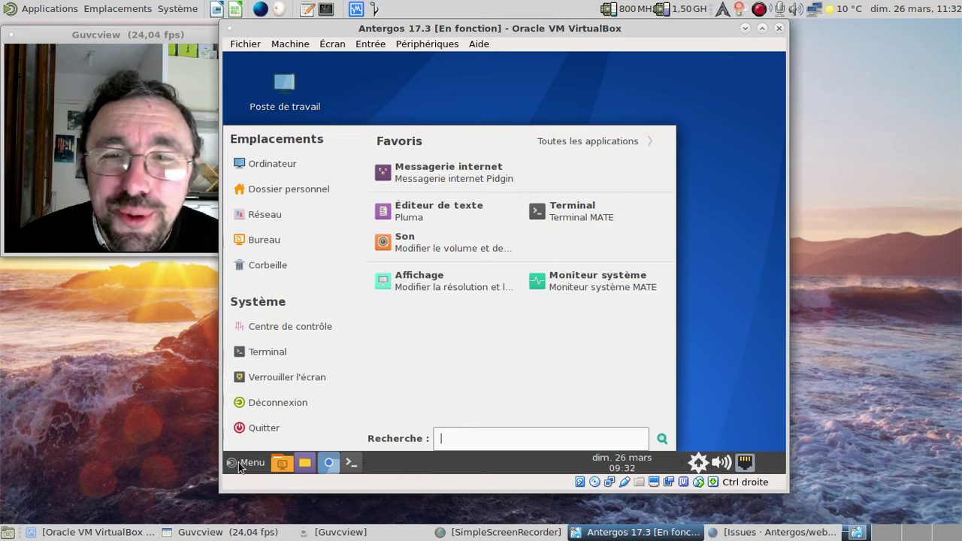
- Launch a guest terminal and run sudo nano /etc/pacman.conf, entering the sudo password
left_click(547, 215)
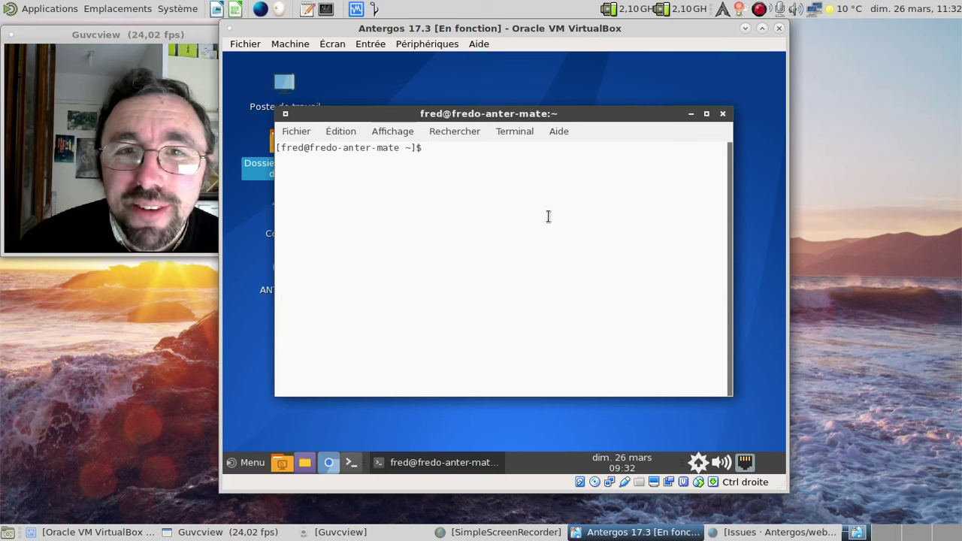
type("nano")
key("BackSpace")
key("BackSpace")
key("BackSpace")
key("BackSpace")
type("sud")
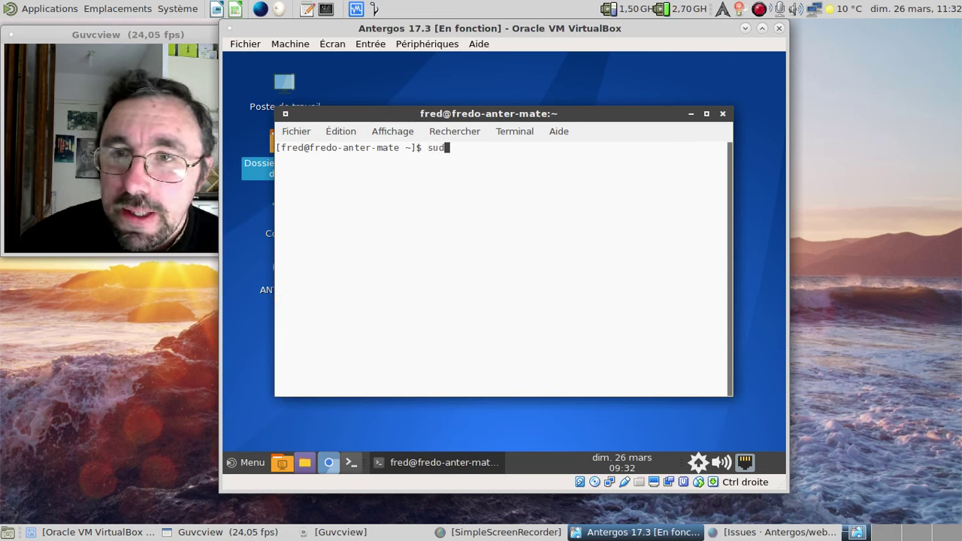
type("o nano /etc/pa")
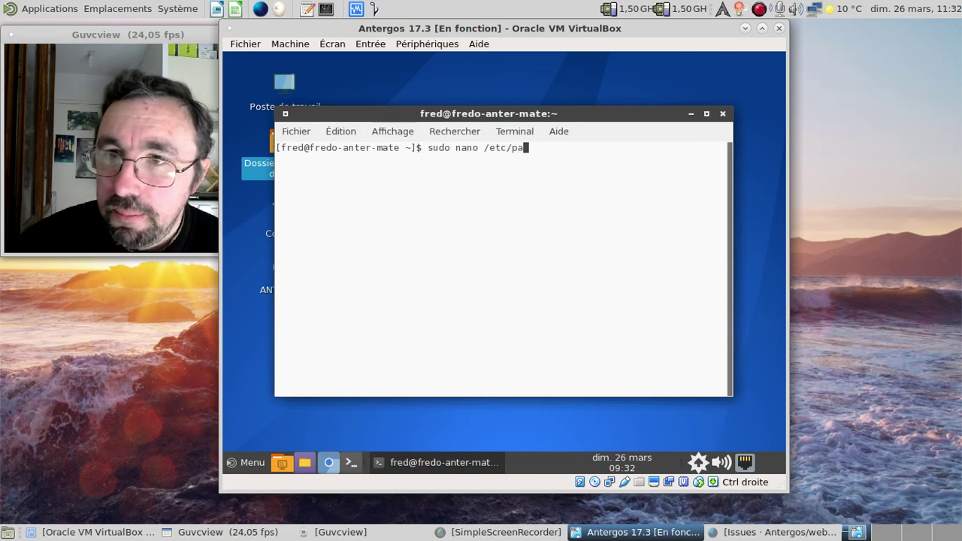
type("cman.conf")
key("Return")
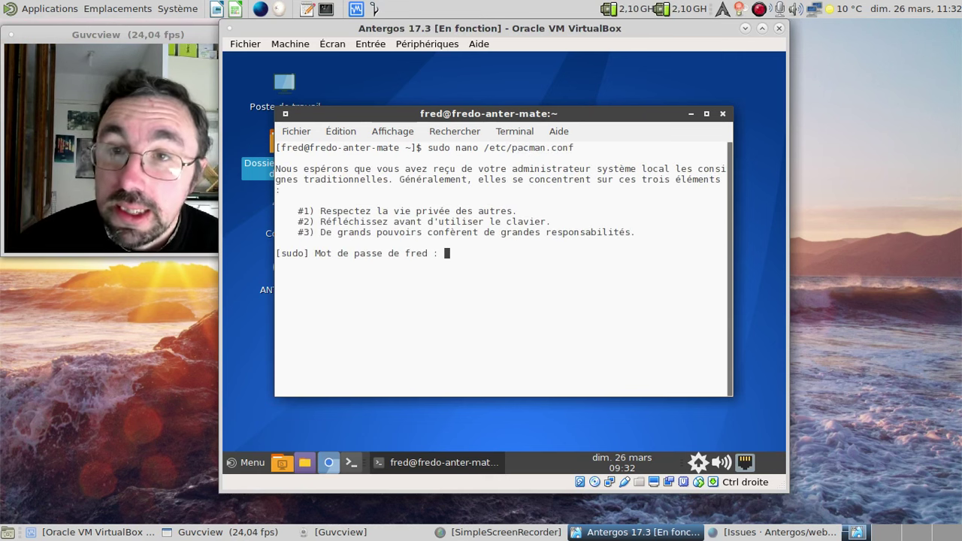
key("Return")
key("Page_Down")
key("Page_Down")
key("Page_Down")
key("Page_Down")
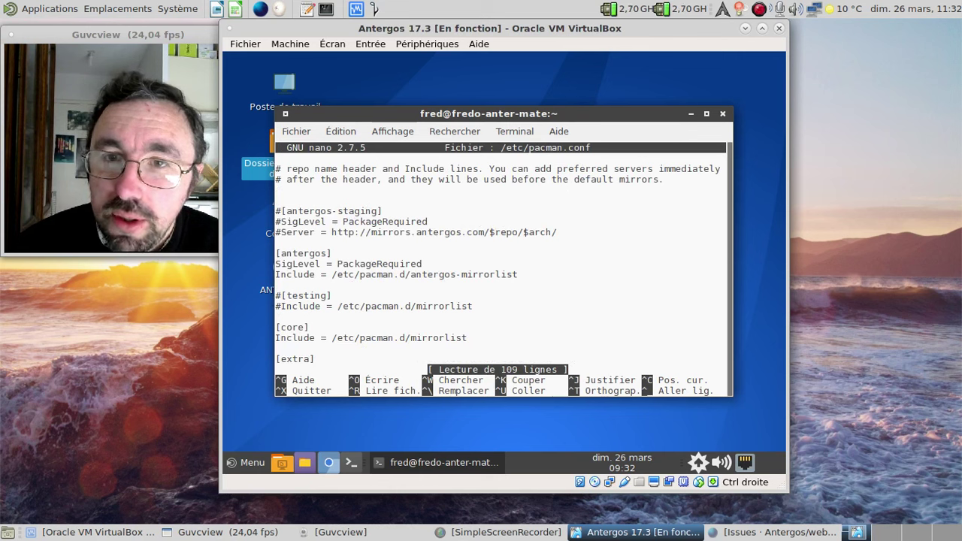
- Move the [antergos] header line to the end of pacman.conf
key("Down")
key("Down")
key("Down")
key("Down")
key("Down")
key("Down")
key("Down")
key("Down")
key("Down")
key("Down")
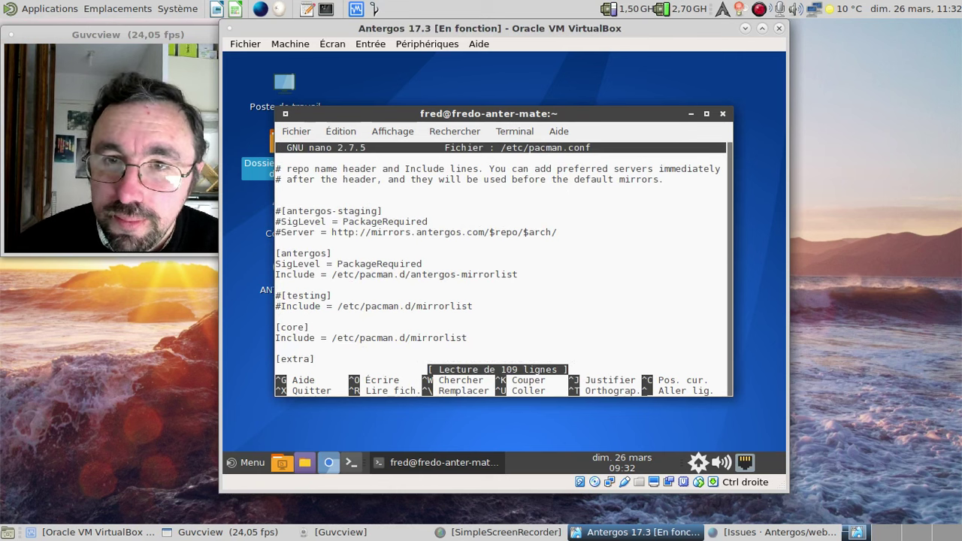
key("Up")
key("Up")
key("Up")
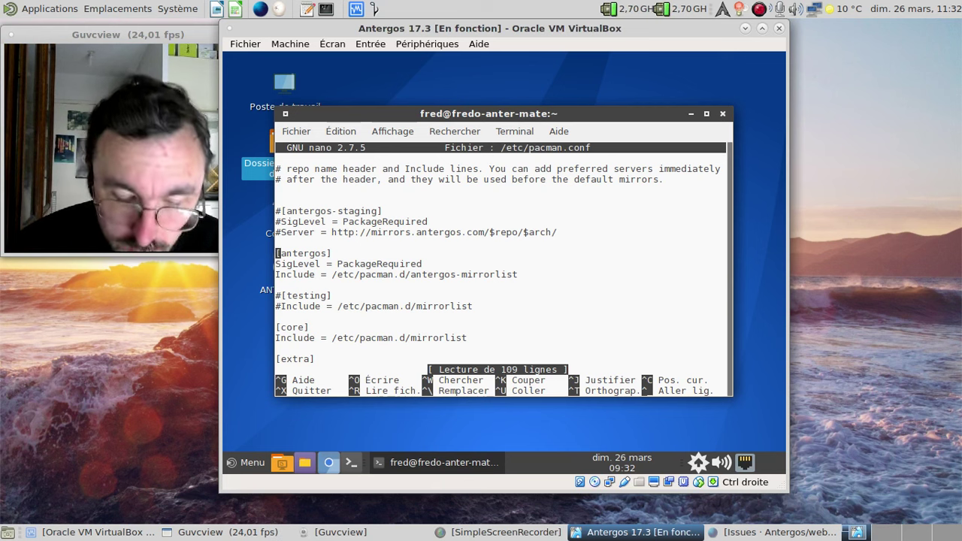
key("ctrl+k")
key("Page_Down")
key("Page_Down")
key("Page_Down")
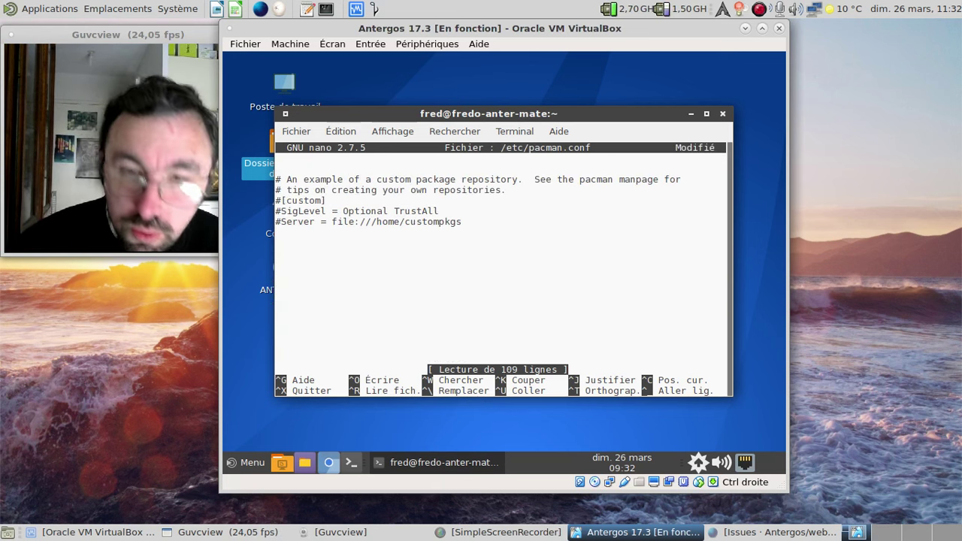
key("ctrl+u")
- Move the SigLevel = PackageRequired line under the relocated [antergos] header
key("Up")
key("Up")
key("Up")
key("Up")
key("Up")
key("Up")
key("Up")
key("Up")
key("Up")
key("Up")
key("Up")
key("Up")
key("Up")
key("Up")
key("Up")
key("Up")
key("Up")
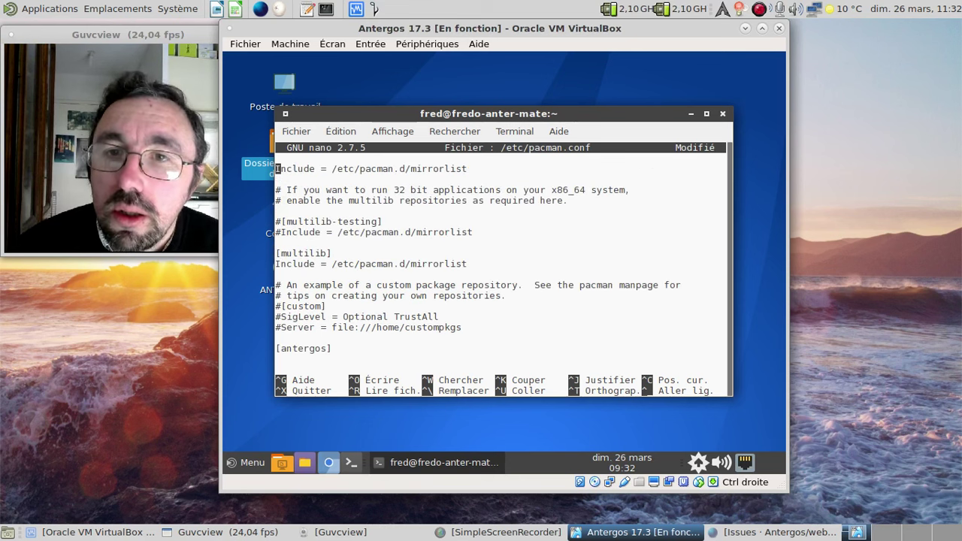
key("Up")
key("Up")
key("Up")
key("Up")
key("Up")
key("Up")
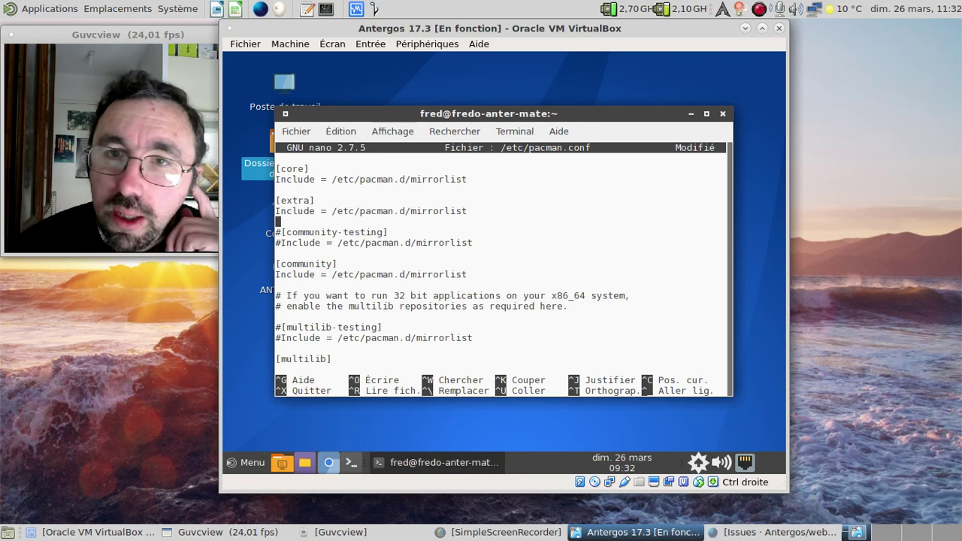
key("Up")
key("Up")
key("Up")
key("Up")
key("Up")
key("Up")
key("Up")
key("Up")
key("Up")
key("Up")
key("Up")
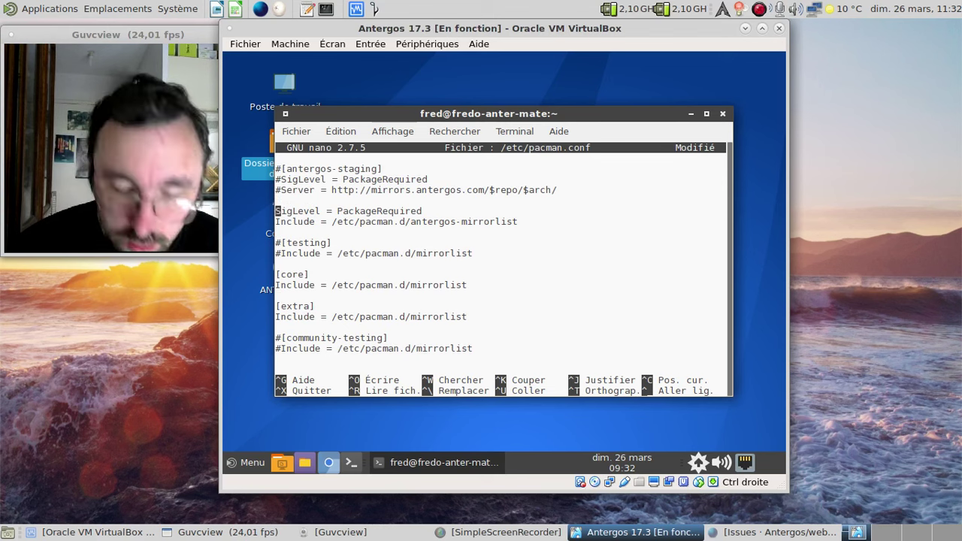
key("ctrl+k")
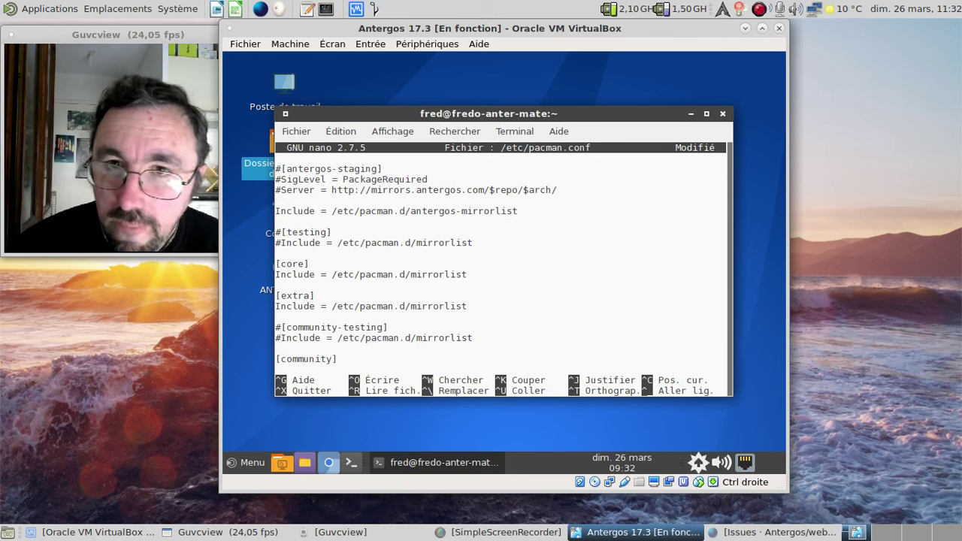
key("ctrl+k")
key("ctrl+k")
key("ctrl+k")
key("ctrl+k")
key("ctrl+k")
key("ctrl+k")
key("ctrl+k")
key("ctrl+k")
key("ctrl+k")
key("ctrl+k")
key("ctrl+k")
key("ctrl+k")
key("Down")
key("Down")
key("Down")
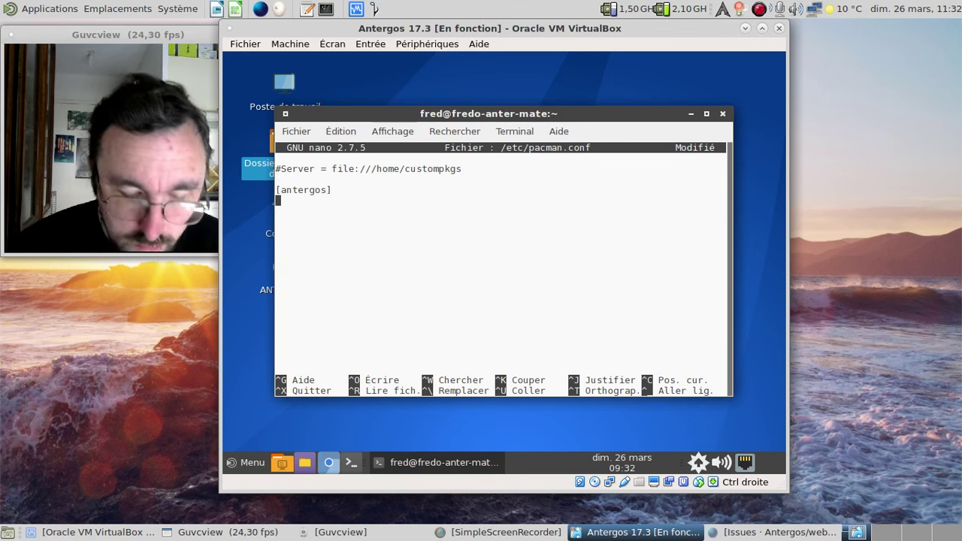
key("ctrl+u")
- Move 'Include = /etc/pacman.d/antergos-mirrorlist' to the line under SigLevel
key("Up")
key("Up")
key("Up")
key("Up")
key("Up")
key("Up")
key("Up")
key("Up")
key("Up")
key("Up")
key("Up")
key("Up")
key("Up")
key("Up")
key("Up")
key("Up")
key("Up")
key("Up")
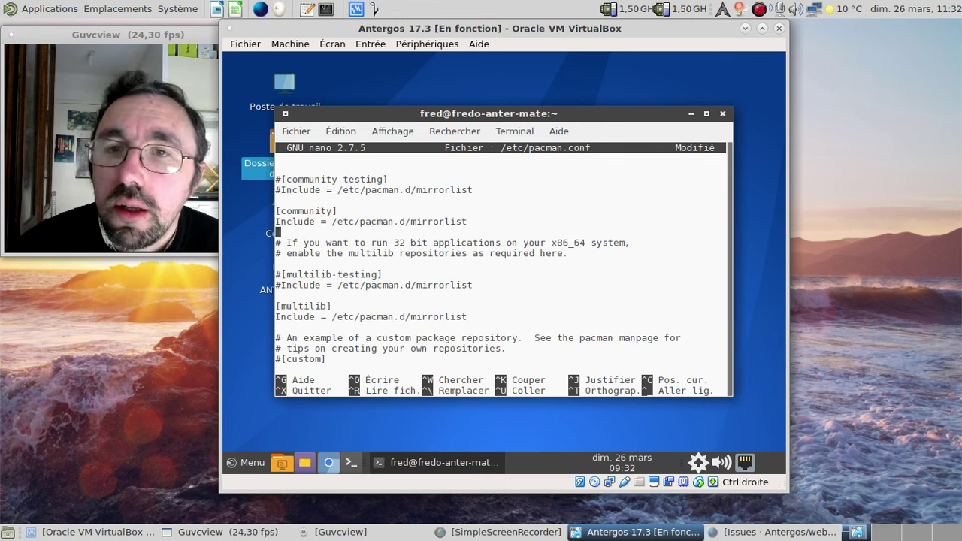
key("Up")
key("Up")
key("Up")
key("Up")
key("Up")
key("Up")
key("Up")
key("Up")
key("Up")
key("Up")
key("Up")
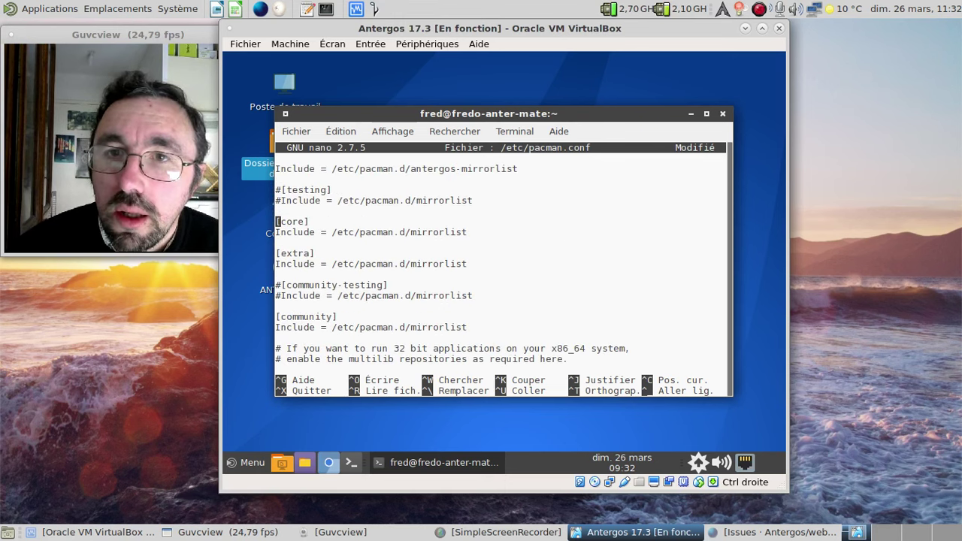
key("Up")
key("Up")
key("Up")
key("Up")
key("Up")
key("ctrl+k")
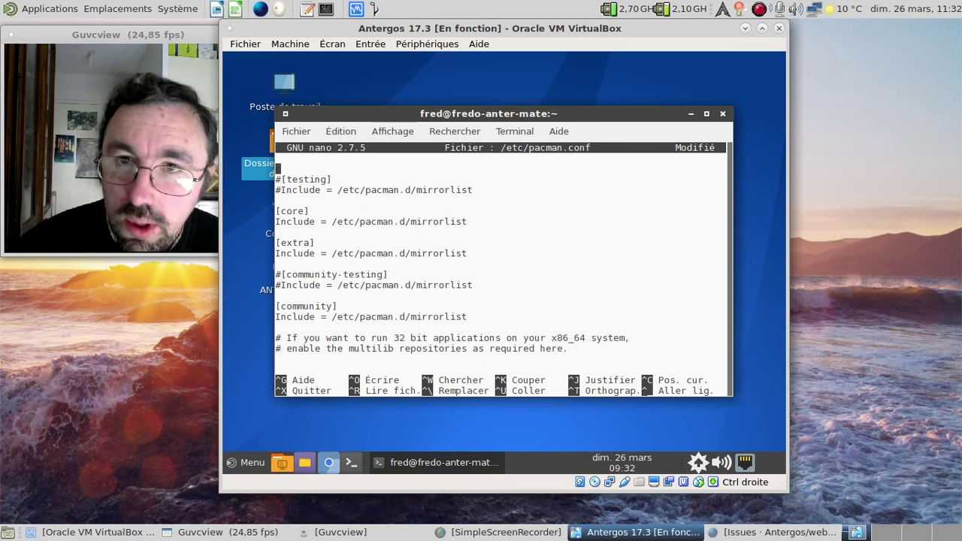
key("Down")
key("Down")
key("Down")
key("Down")
key("Down")
key("Down")
key("Down")
key("Down")
key("Down")
key("Down")
key("Down")
key("Down")
key("Down")
key("Down")
key("Down")
key("Down")
key("Down")
key("Down")
key("Down")
key("Down")
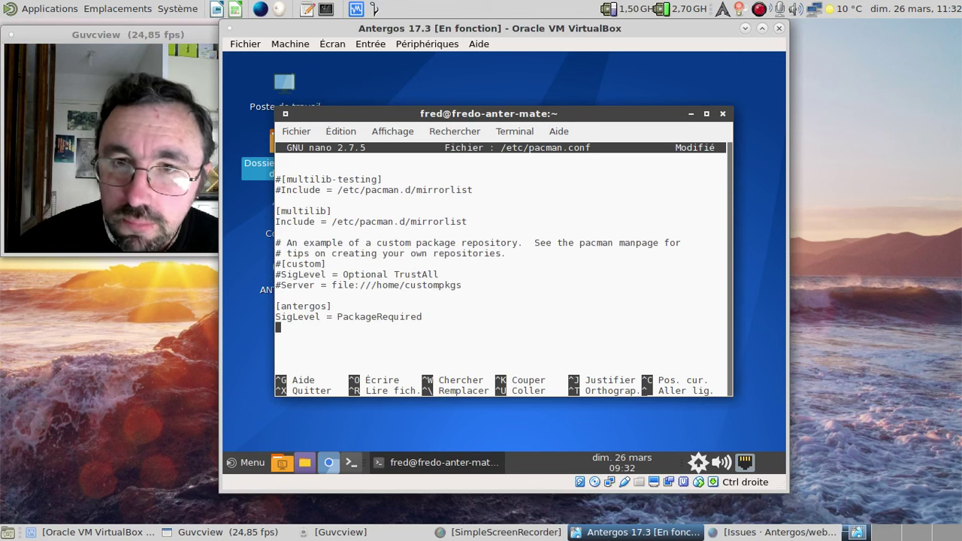
key("ctrl+u")
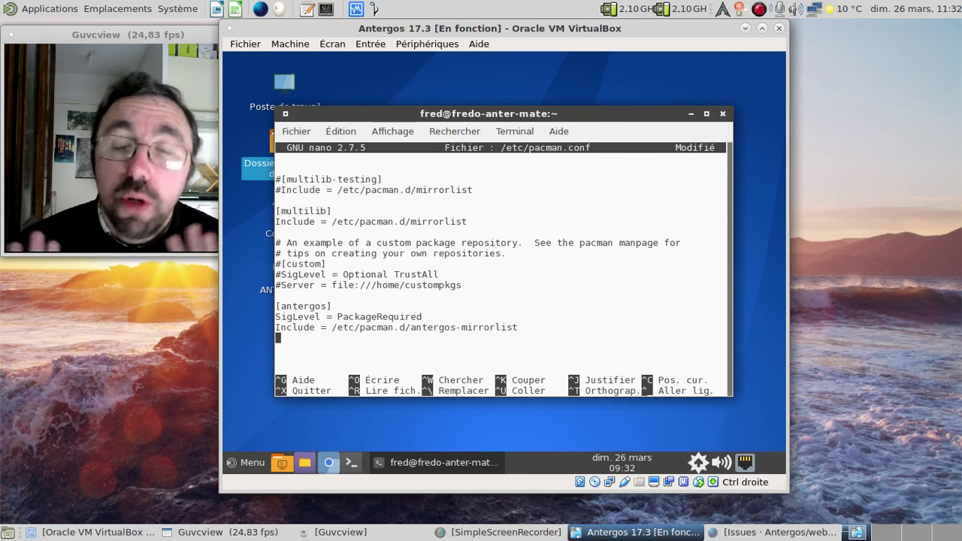
- Save pacman.conf under its existing name and exit nano
key("ctrl+x")
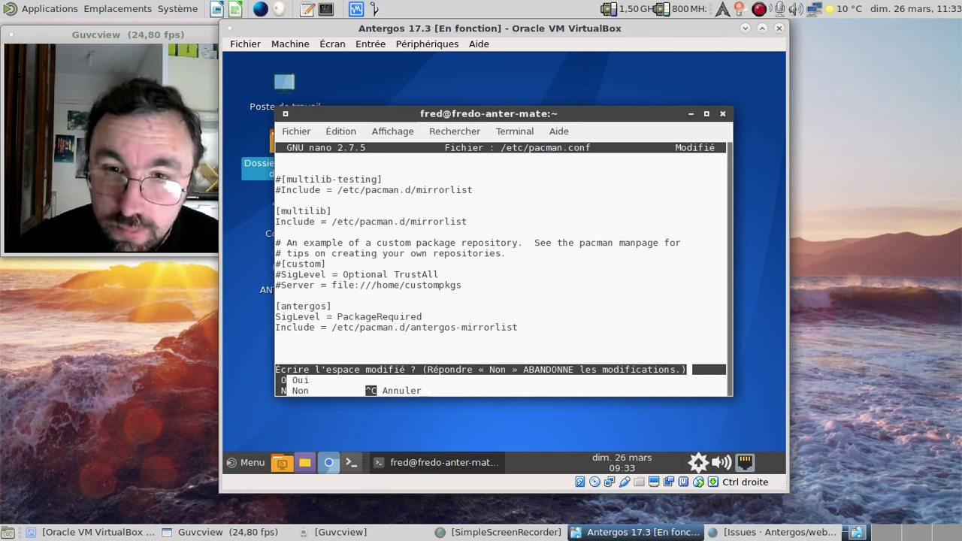
key("o")
key("Return")
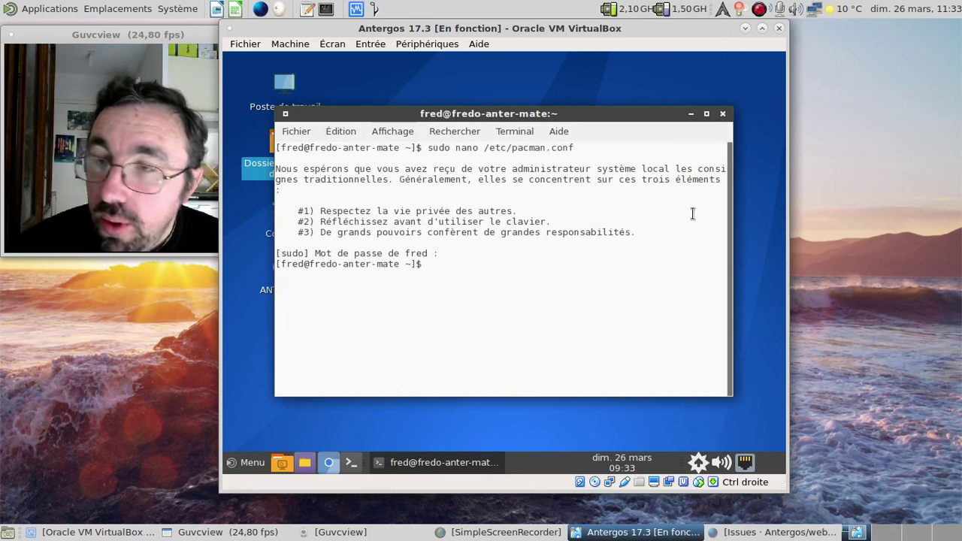
- Launch Gestionnaire de paquets from the tray gear and run Actualiser les bases de données
right_click(699, 460)
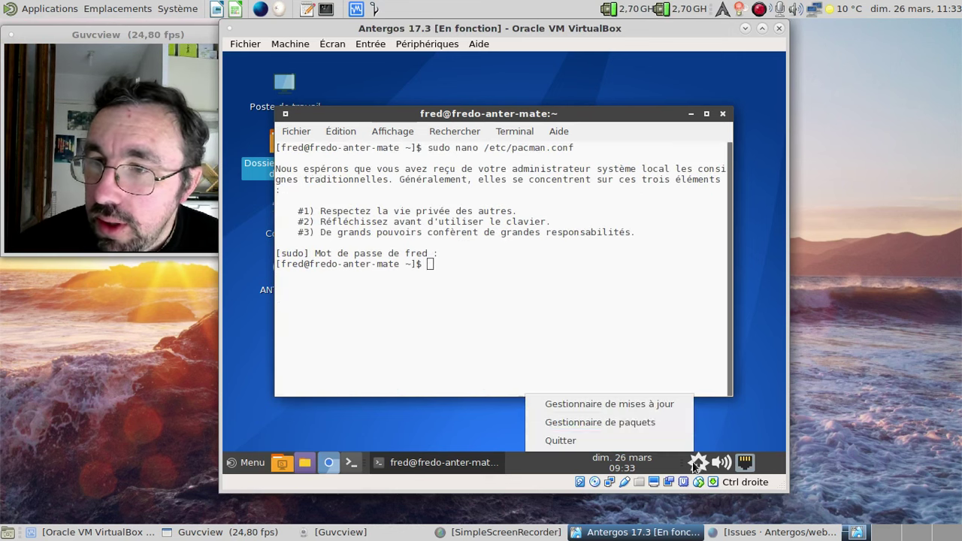
left_click(663, 423)
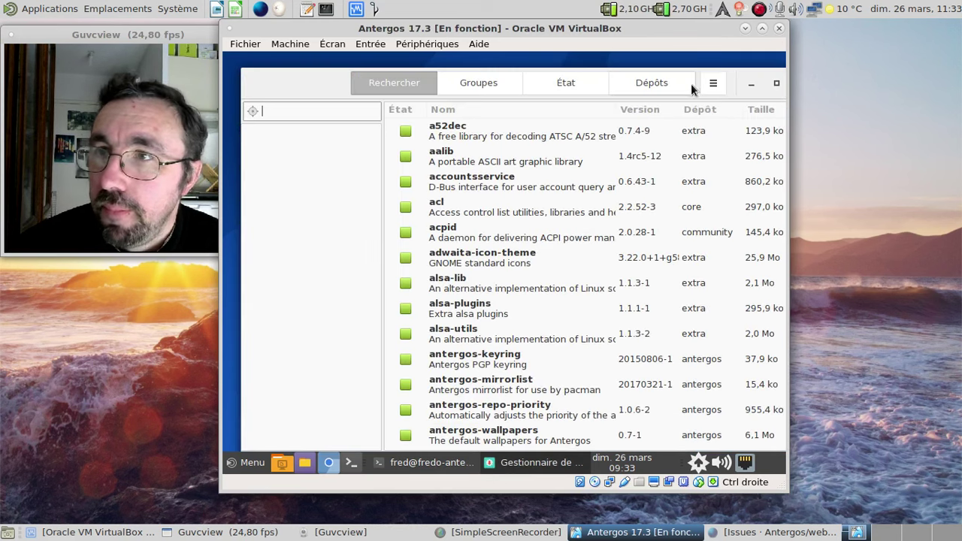
left_click(713, 83)
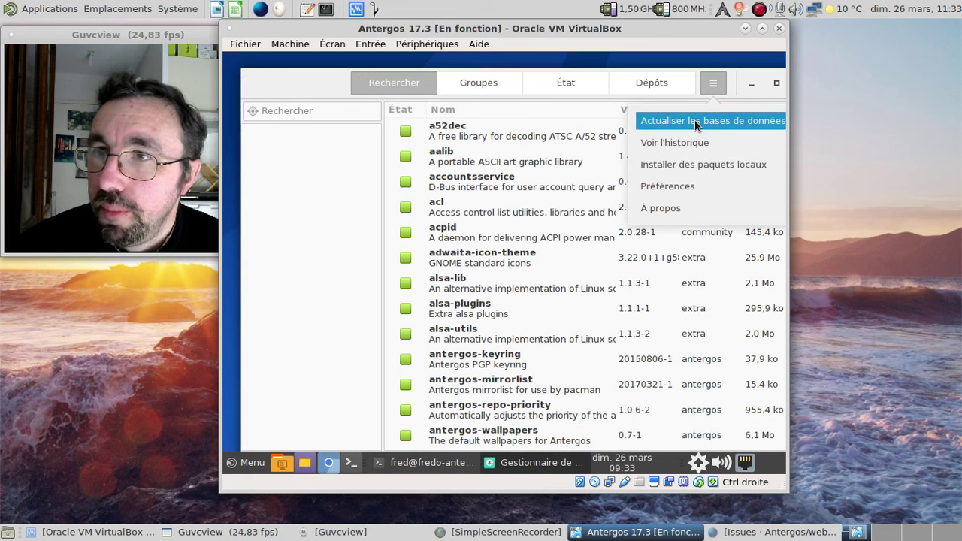
left_click(689, 122)
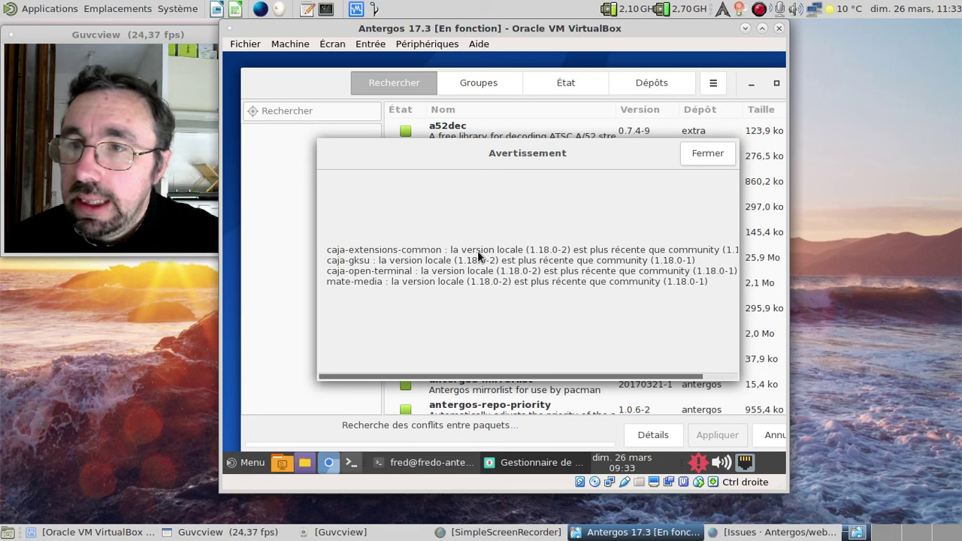
- Dismiss the caja/mate-media version warning and apply the mate-screensaver update, entering the account password
left_click(714, 154)
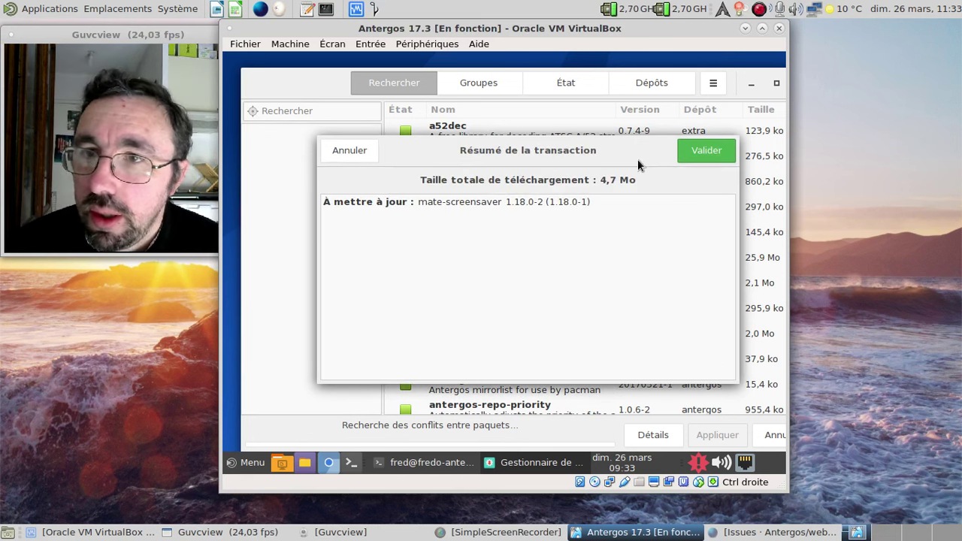
left_click(688, 153)
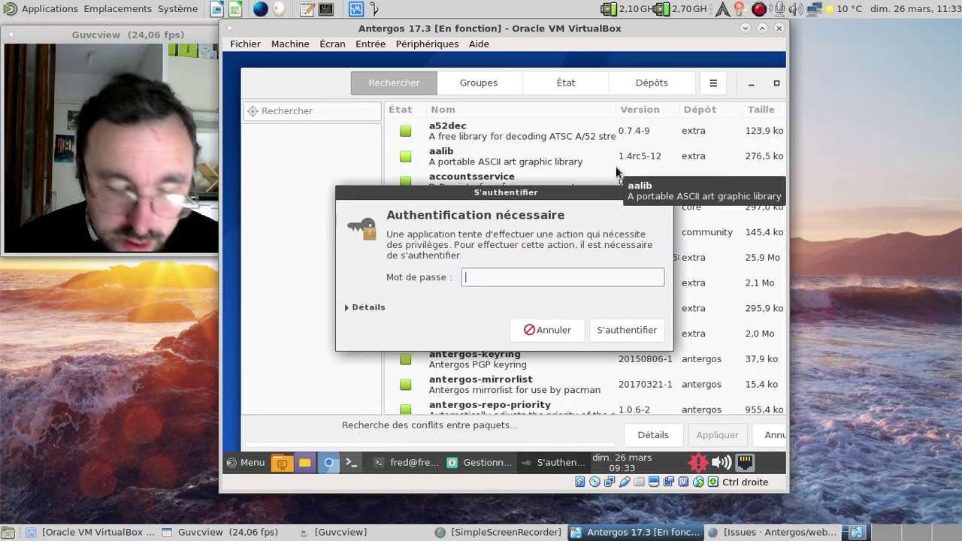
type("••••••••")
key("Return")
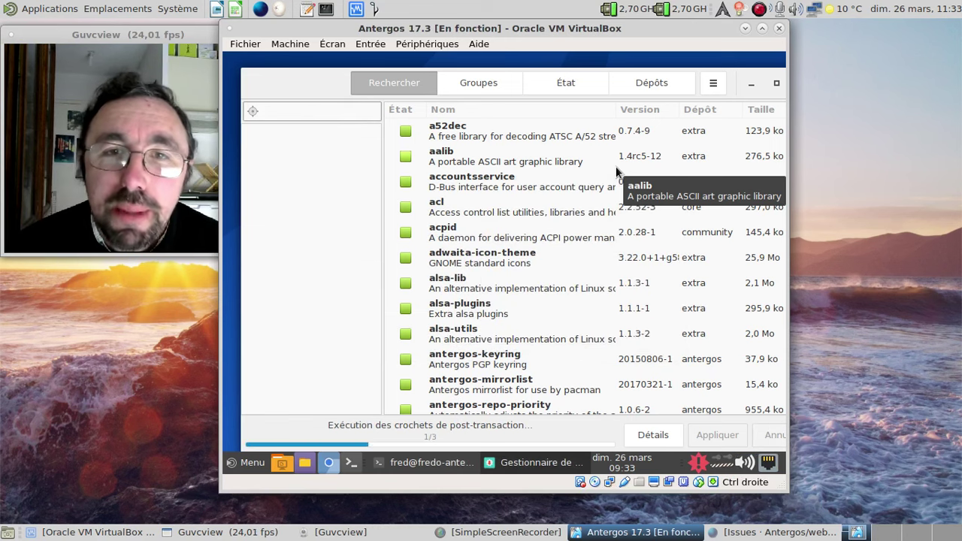
- Browse the antergos repository's package list under Dépôts, leaving atril unmarked
left_click(571, 88)
left_click(646, 83)
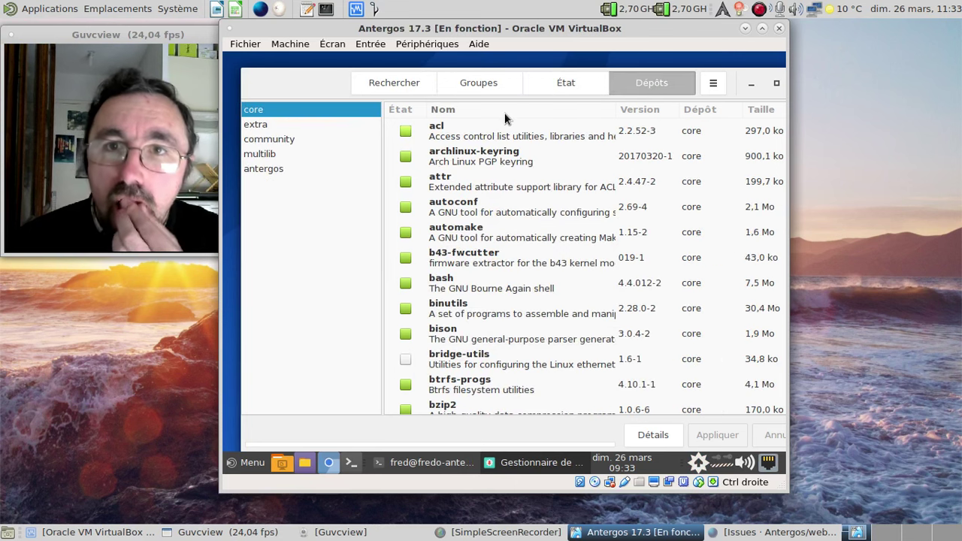
left_click(297, 171)
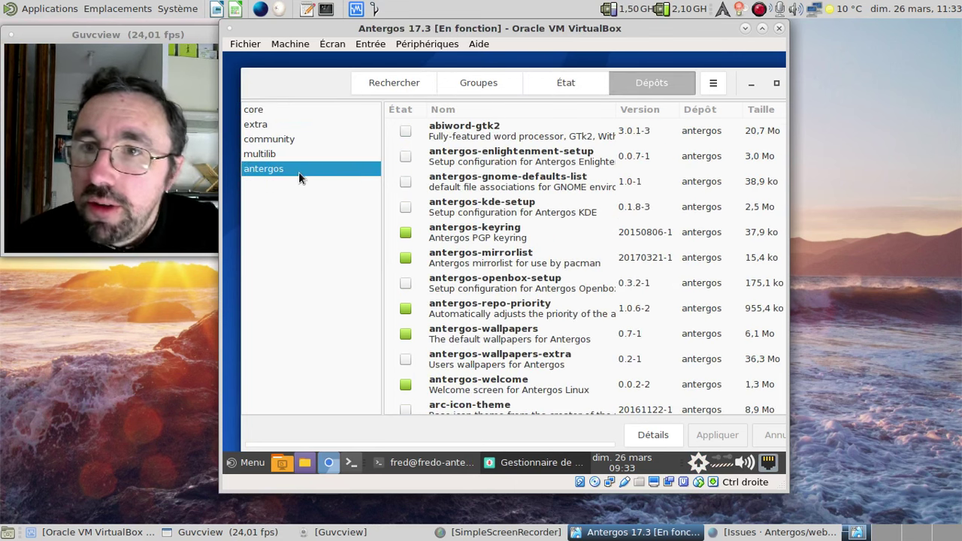
scroll(539, 216, "down", 2)
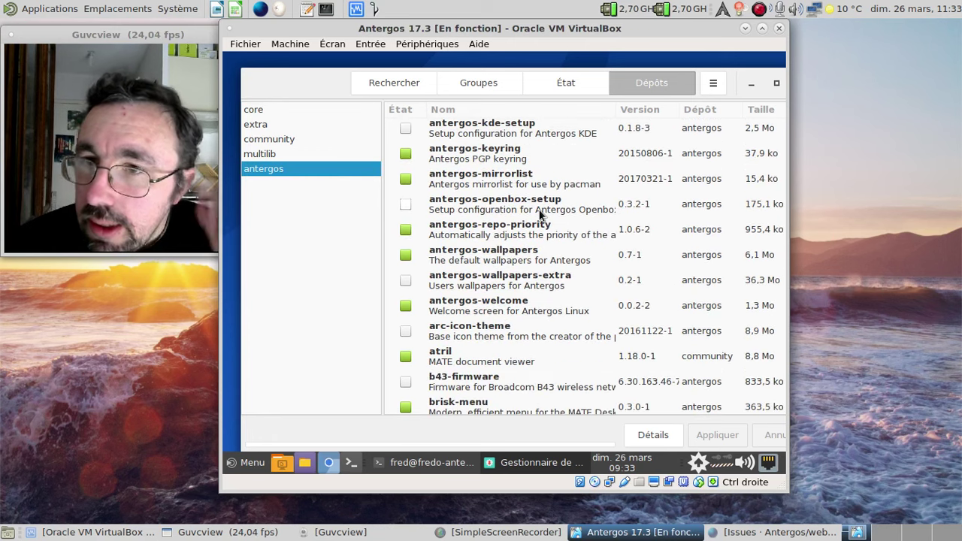
scroll(539, 216, "down", 2)
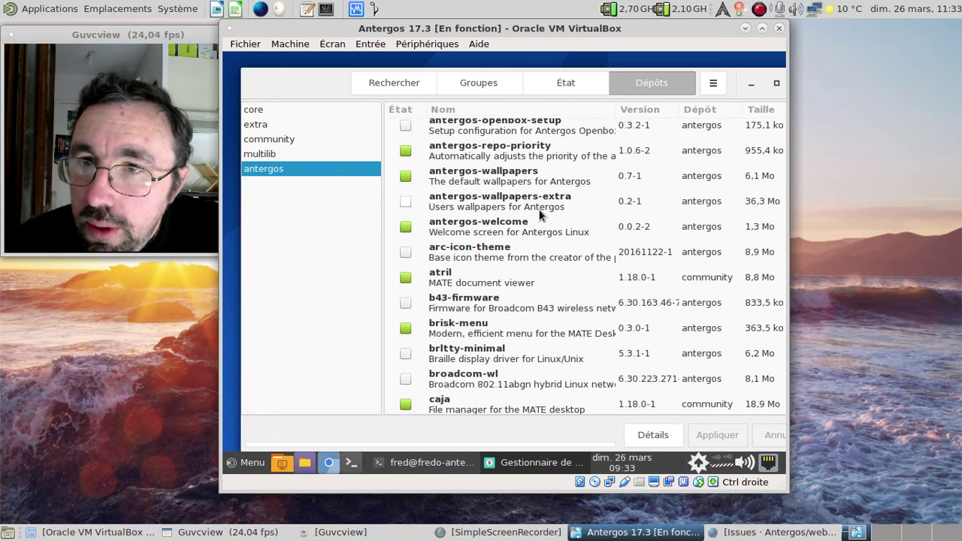
scroll(539, 209, "down", 1)
left_click(405, 239)
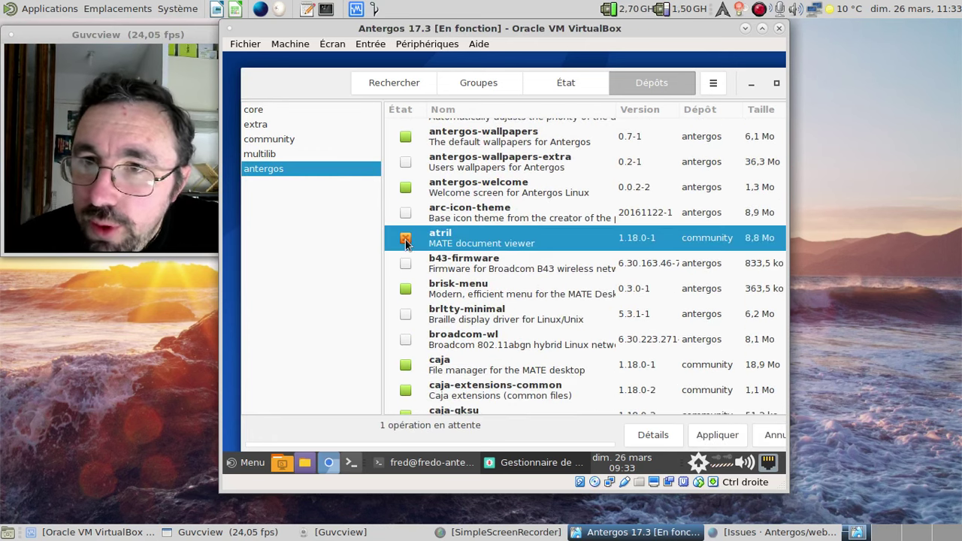
left_click(405, 239)
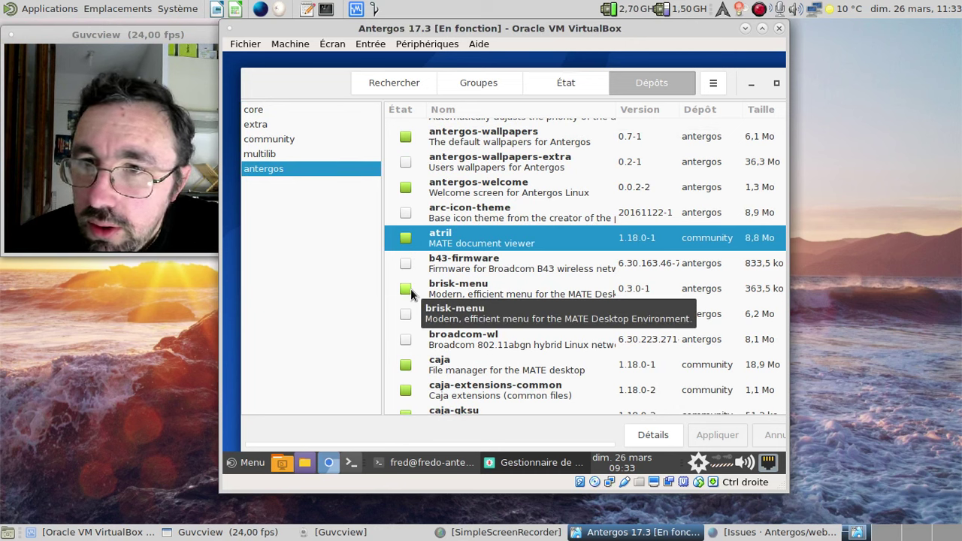
scroll(530, 272, "down", 2)
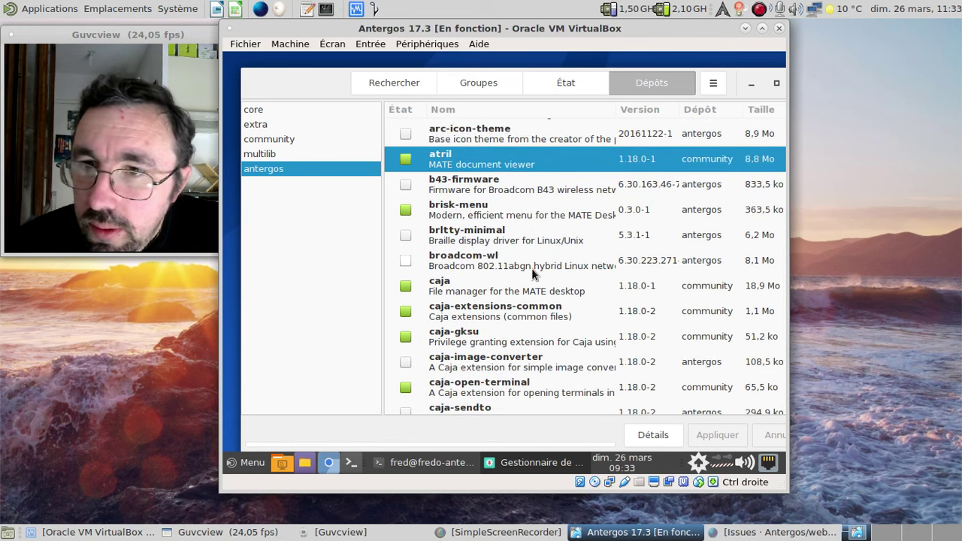
scroll(531, 275, "down", 1)
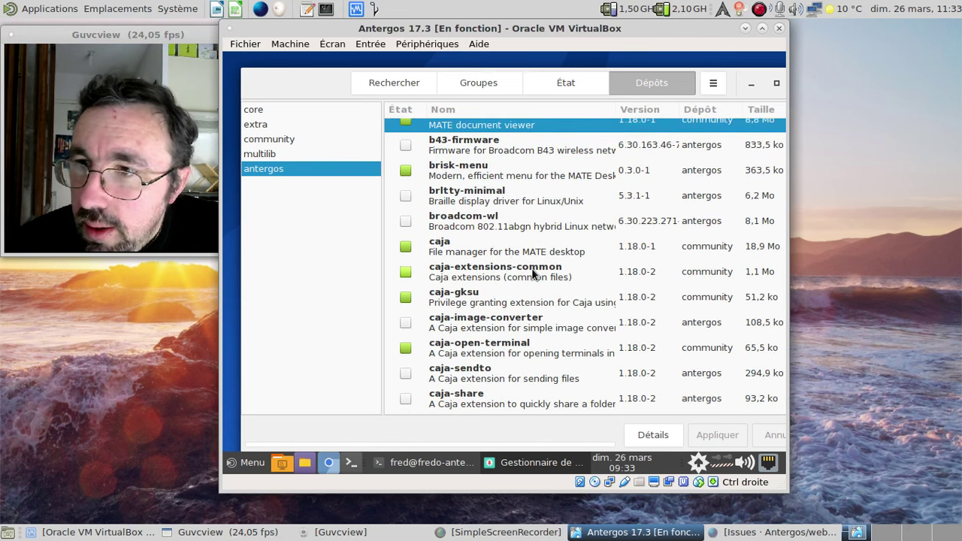
scroll(532, 272, "down", 10)
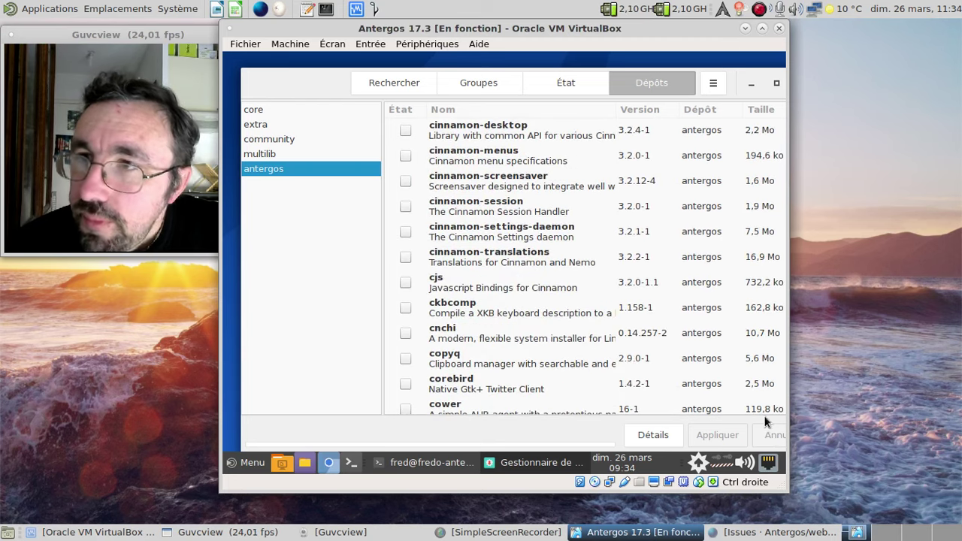
- Close the package manager and open /etc/pacman.conf in nano with sudo
key("alt+F4")
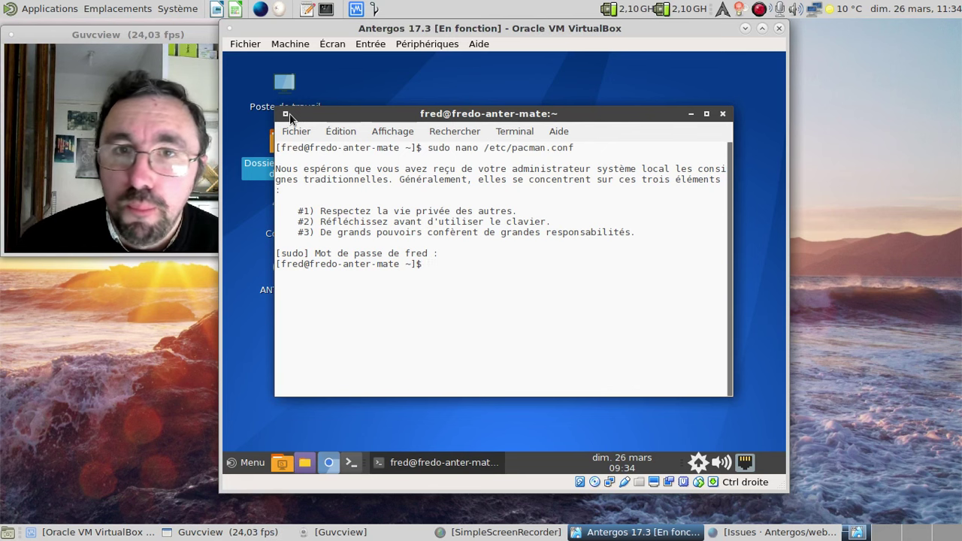
type("sudo nano /e")
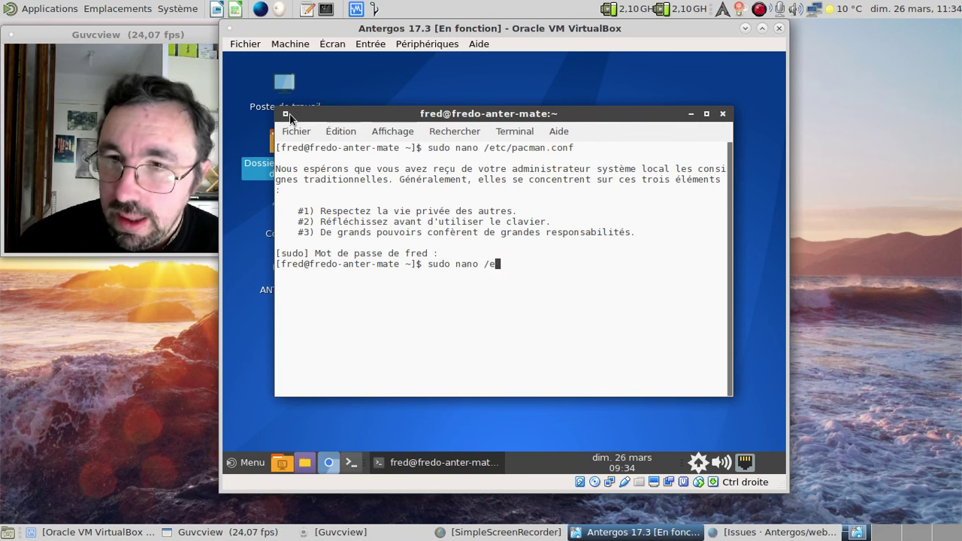
type("tc/pacman.")
type("conf")
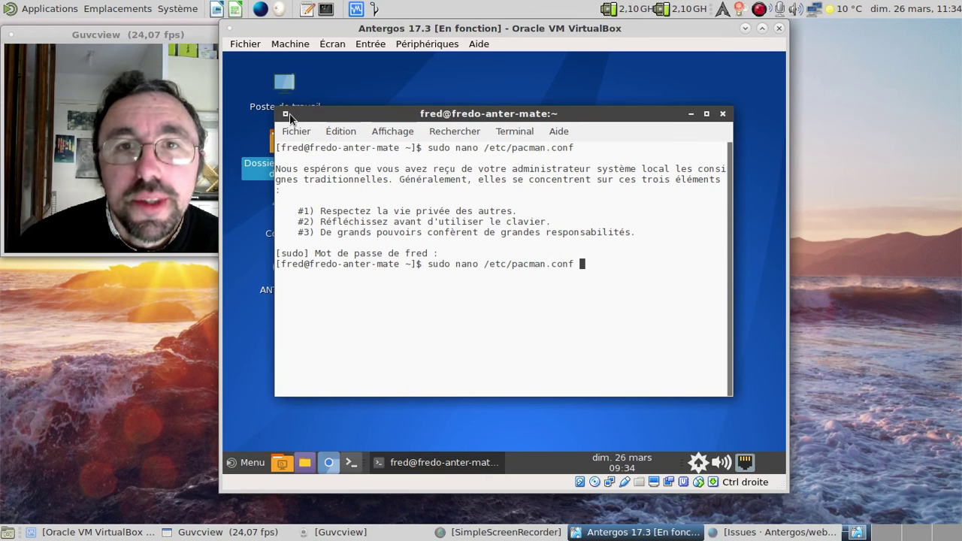
key("Return")
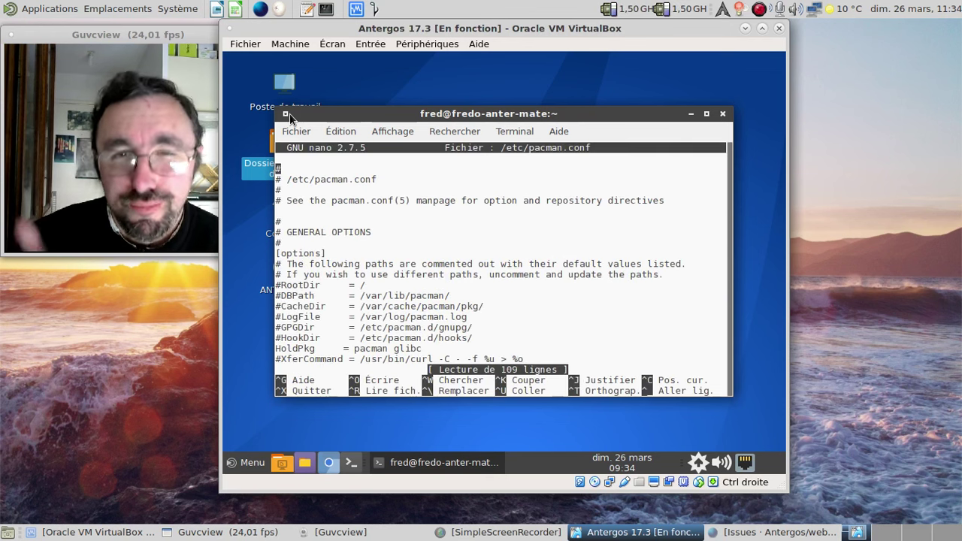
- Prefix the [antergos], SigLevel and Include lines with # and save pacman.conf
key("Page_Down")
key("Page_Down")
key("Page_Down")
key("Page_Down")
key("Page_Down")
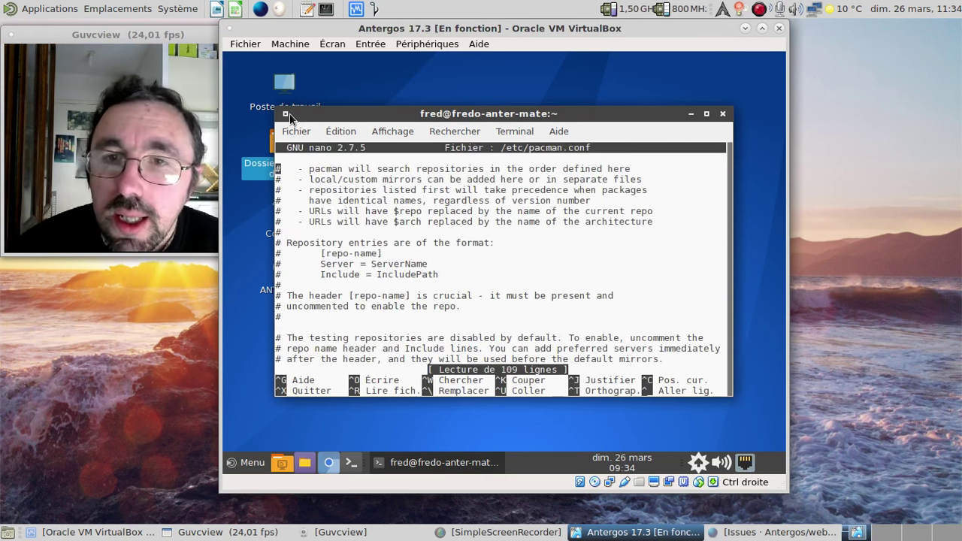
key("Page_Down")
key("Down")
key("Down")
key("Down")
key("Down")
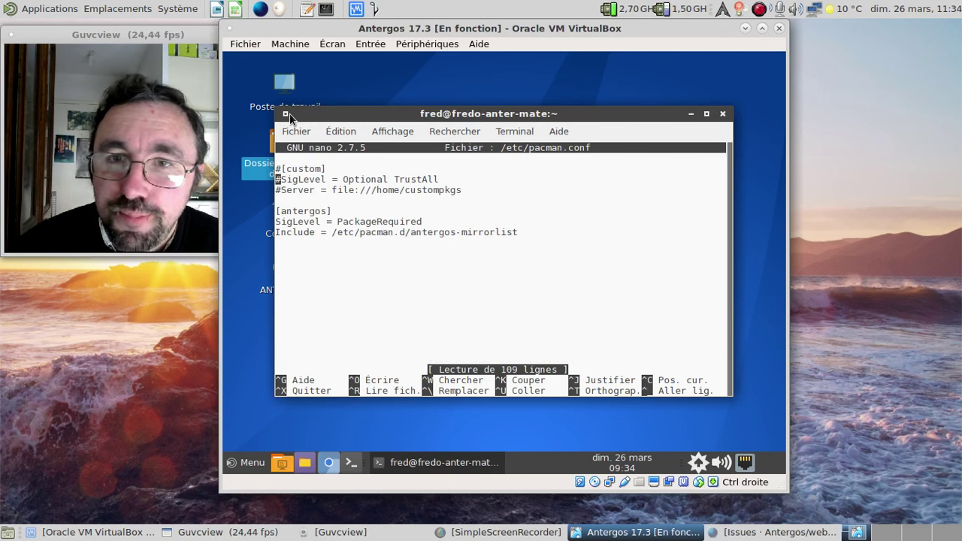
type("#")
key("Down")
key("Left")
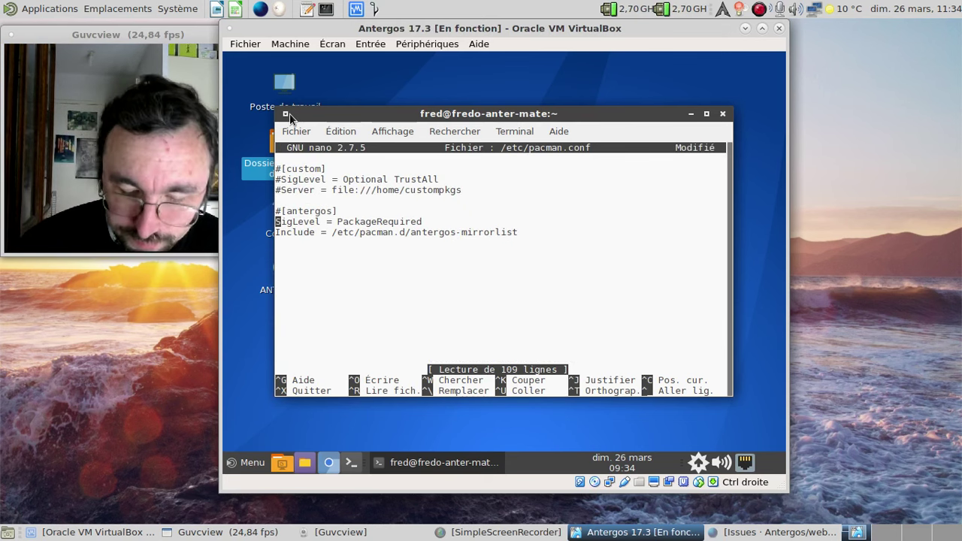
type("#")
key("Down")
key("Left")
type("#")
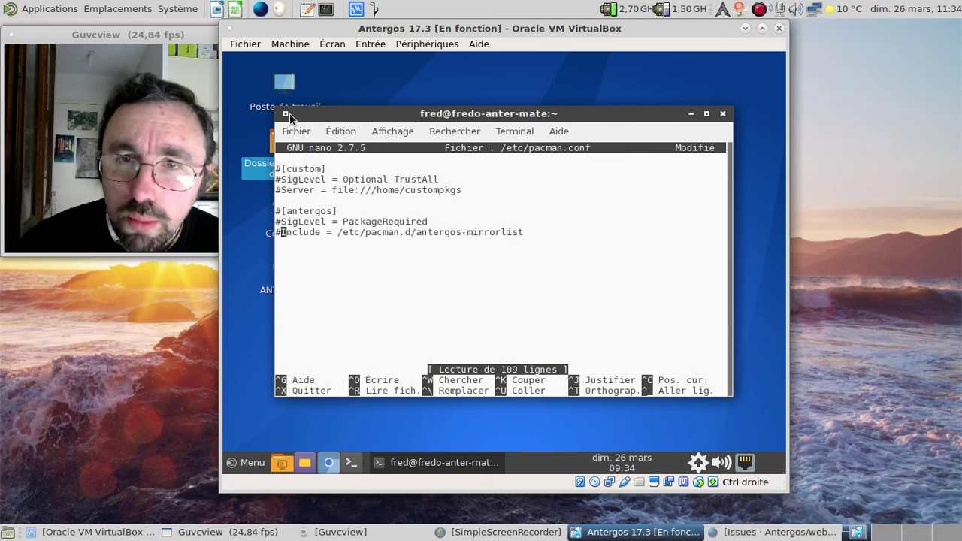
key("ctrl+x")
key("o")
key("Return")
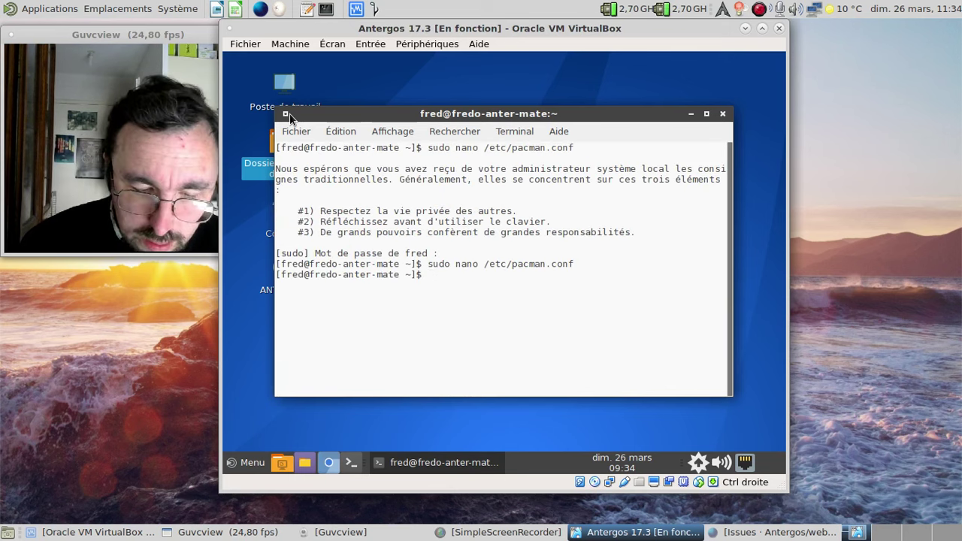
- Run a full system sync and upgrade with sudo pacman -Syyu
type("y")
key("Tab")
key("Tab")
key("BackSpace")
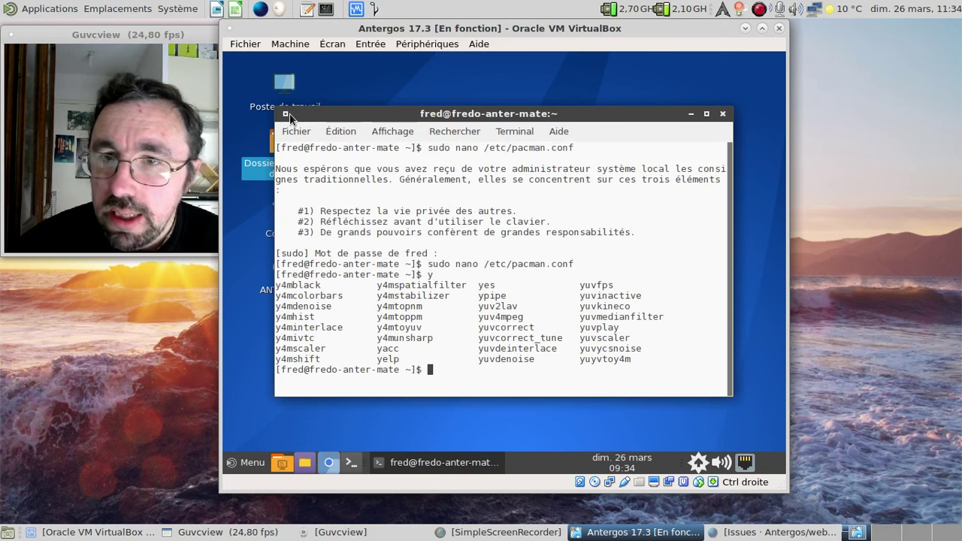
type("sudo pacman")
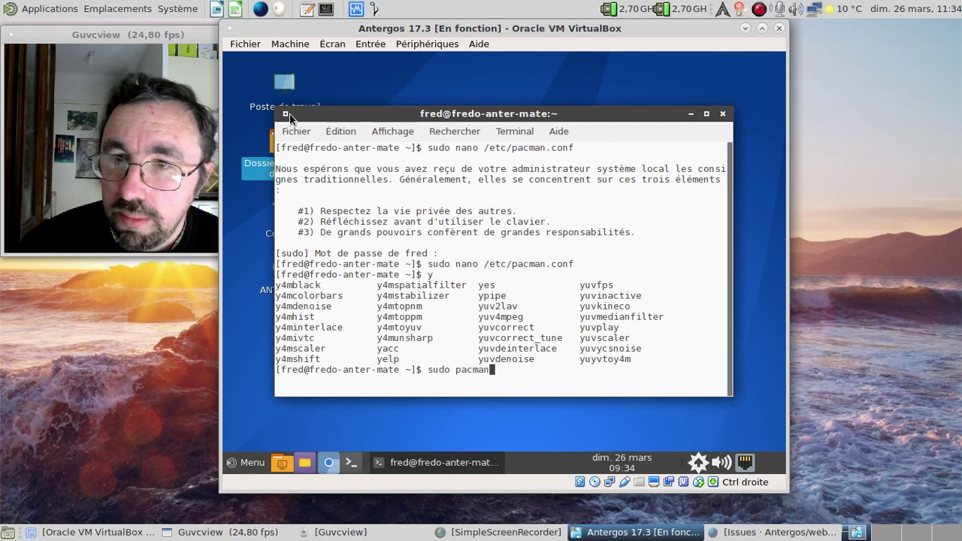
type(" -Syyu")
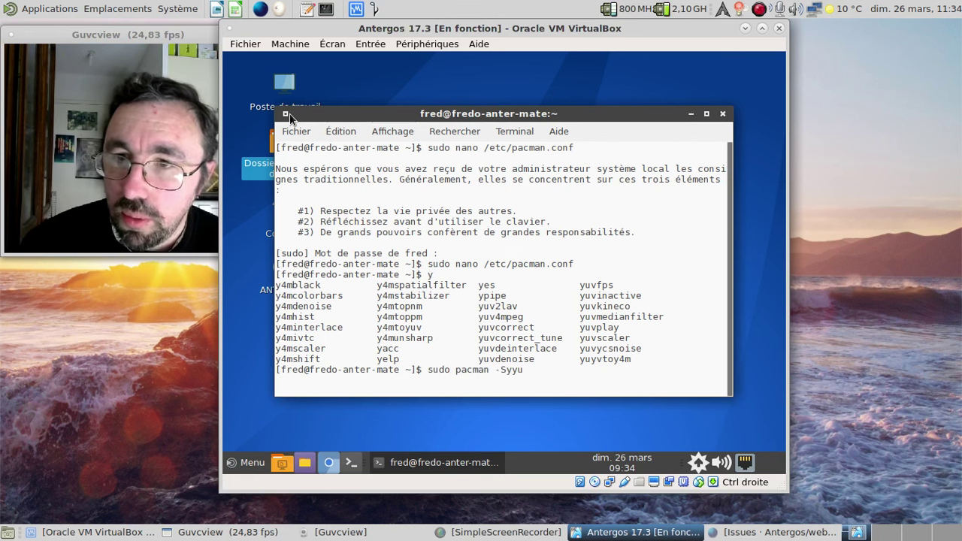
key("Return")
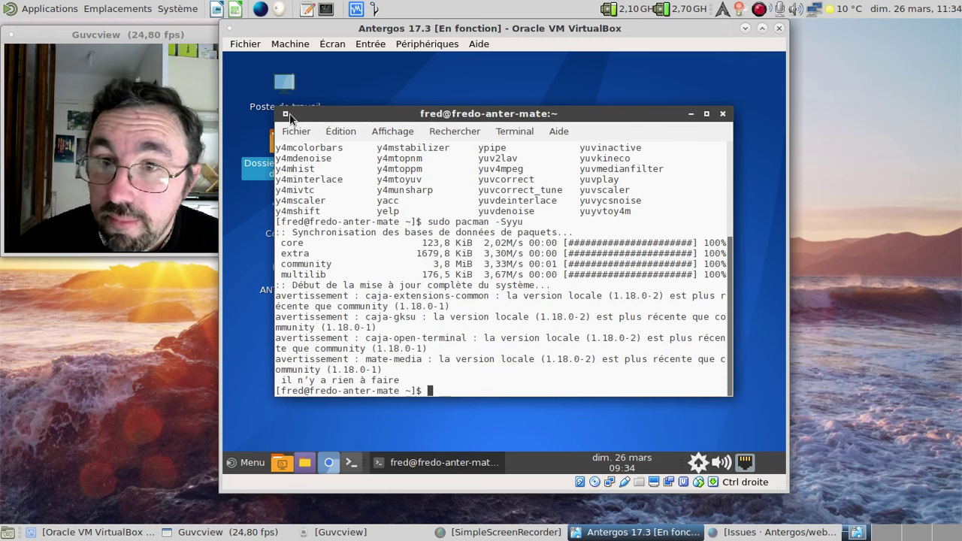
- Install mate and mate-extra with sudo pacman -S, accepting all group members by default
key("Up")
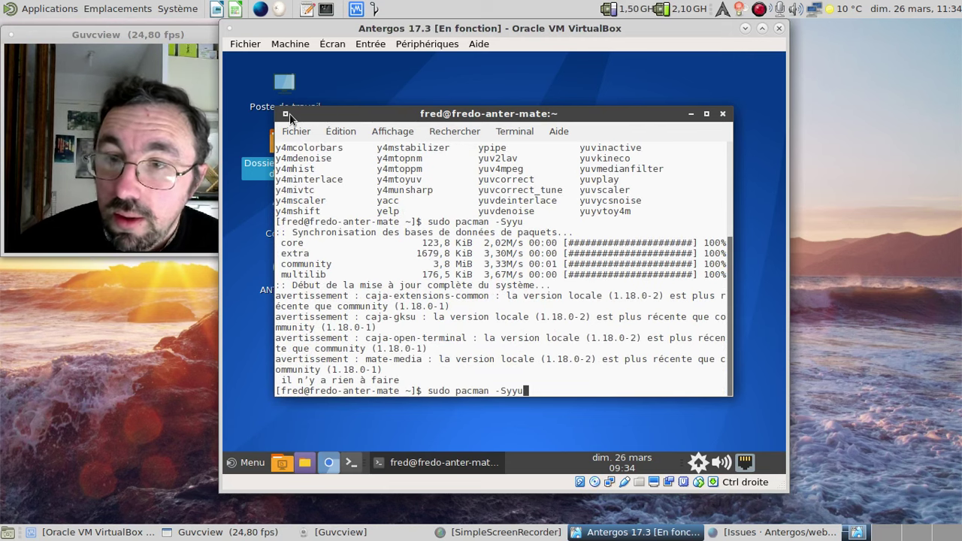
key("BackSpace")
key("BackSpace")
type("mate-")
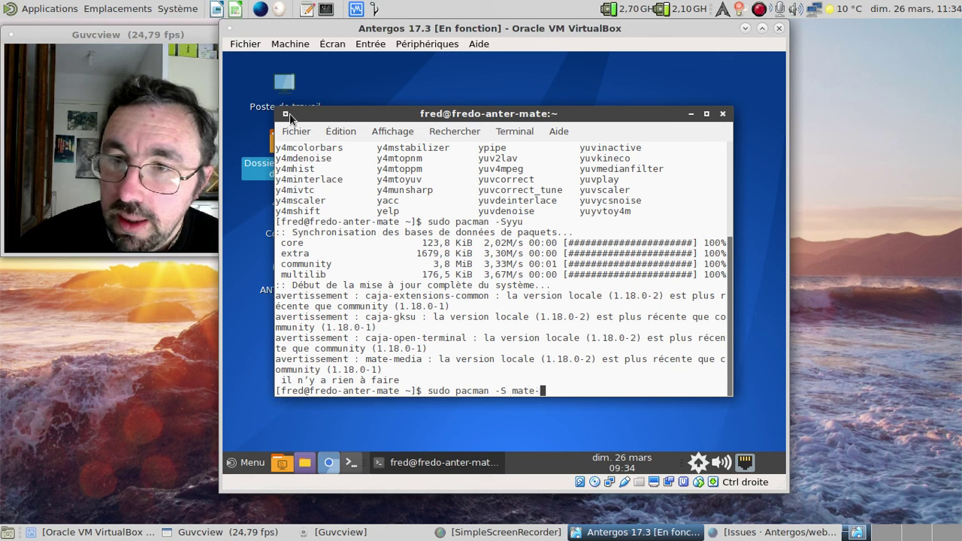
key("BackSpace")
type("mate-extra")
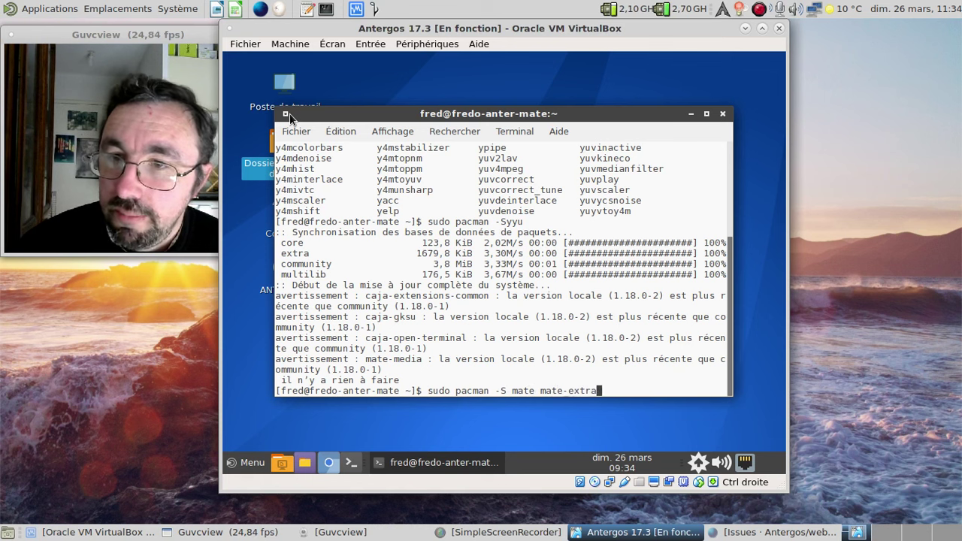
key("Return")
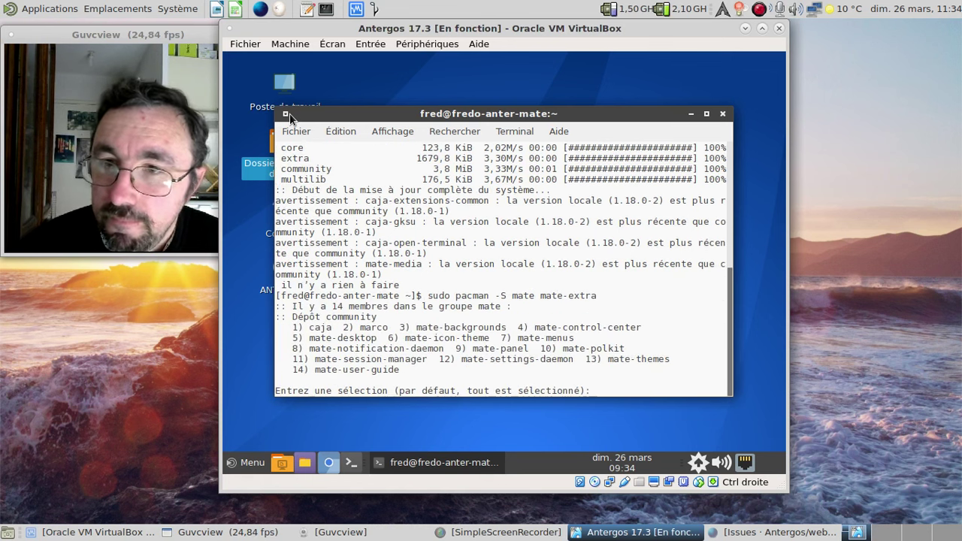
key("Return")
key("Return")
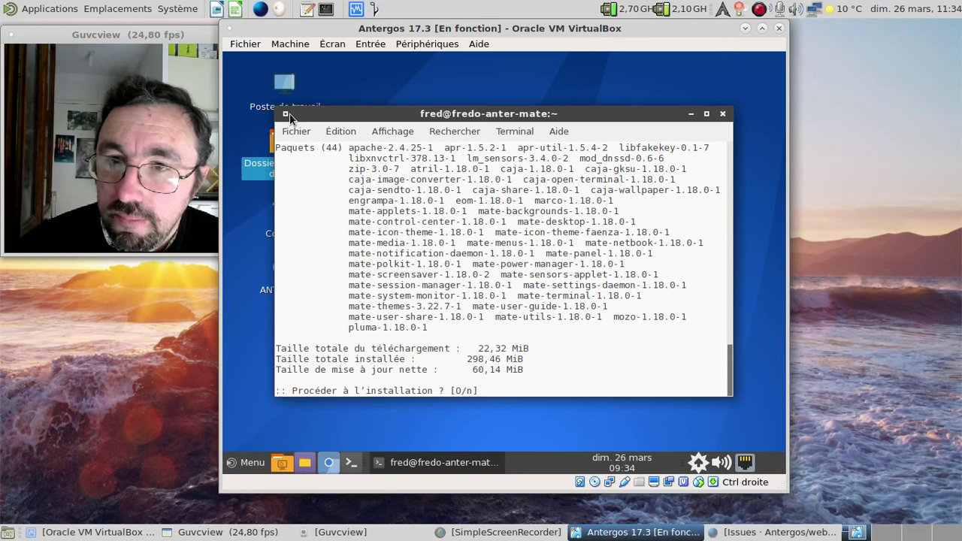
key("Return")
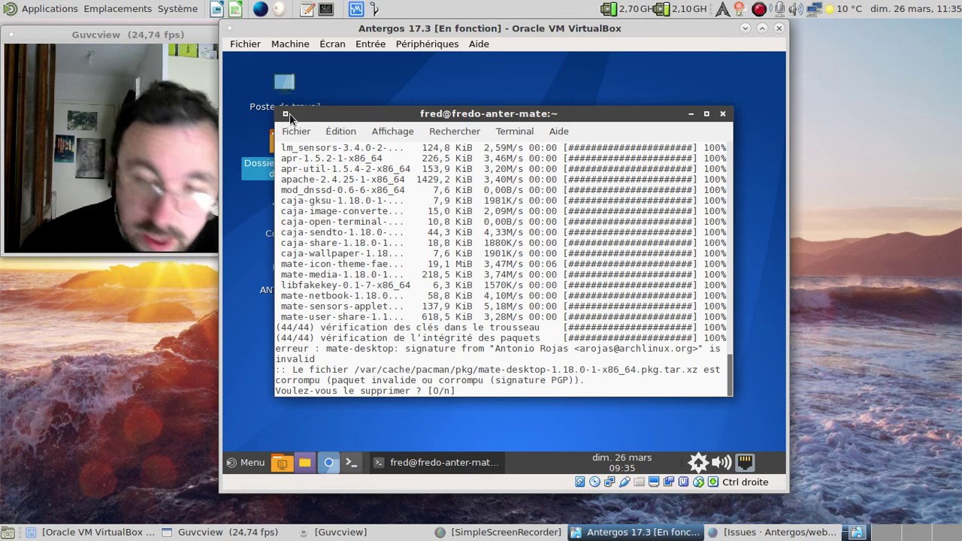
- Abort the failed install and reinstall archlinux-keyring with sudo pacman -S
key("ctrl+c")
type("sudo pac")
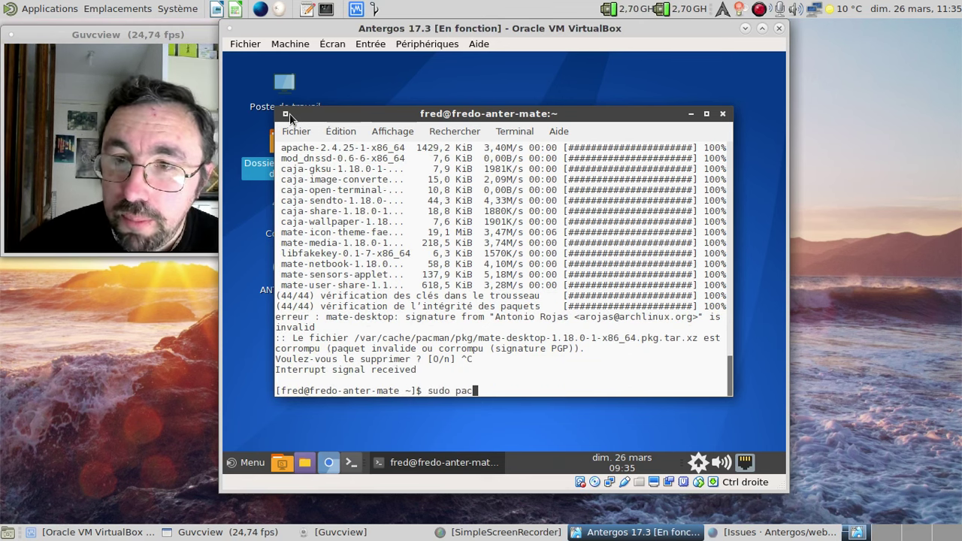
type("man -S archlinu")
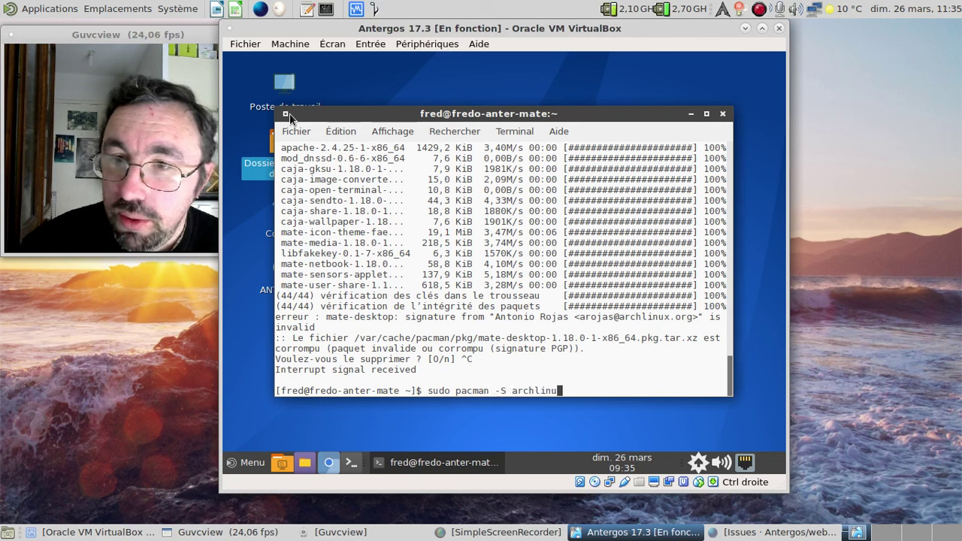
type("x-ke")
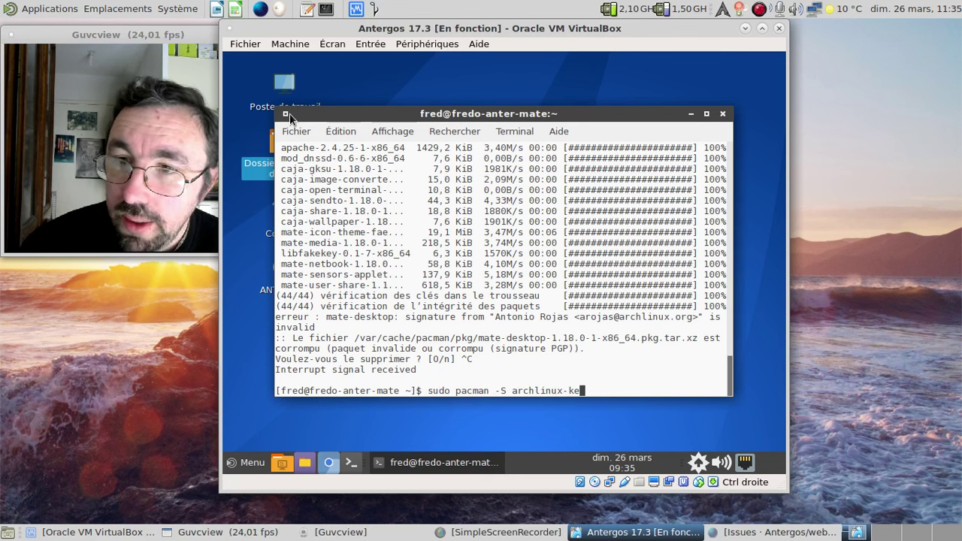
type("yring")
key("Return")
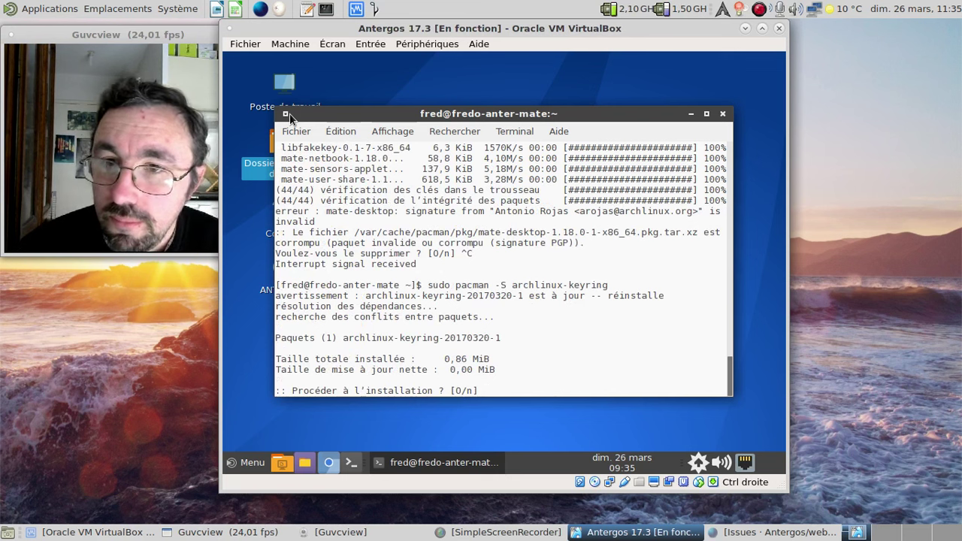
key("Return")
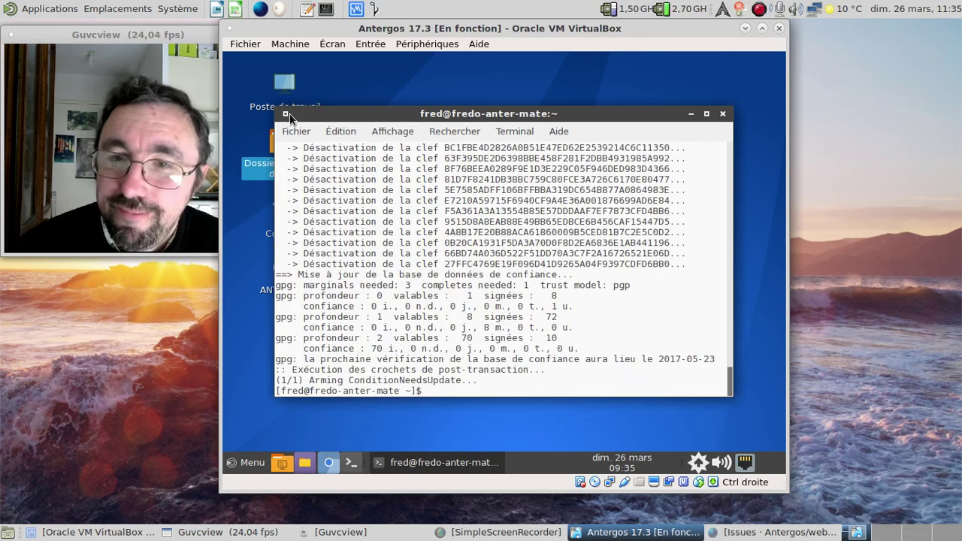
- Retry the mate and mate-extra install, delete the corrupt mate-desktop package, then abort on caja's bad signature
key("Up")
key("Up")
key("Return")
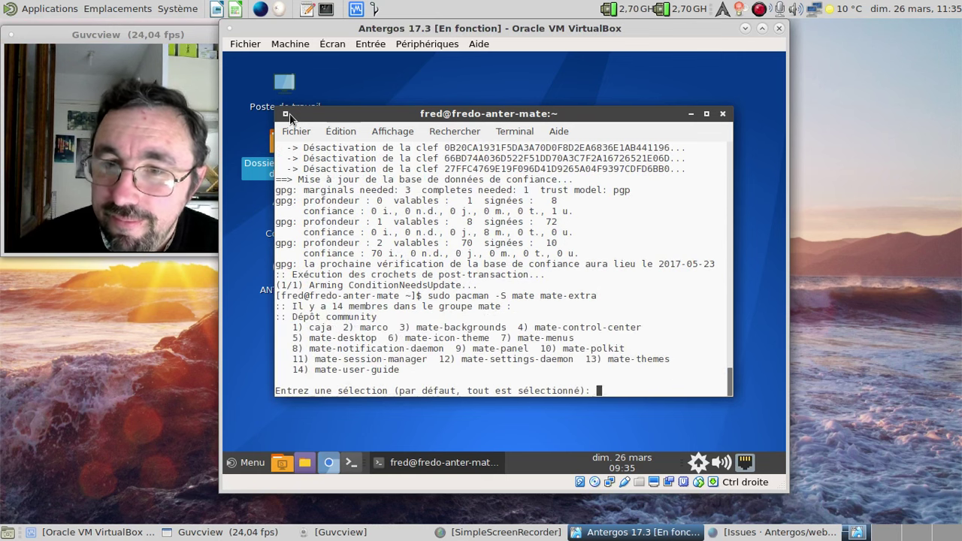
key("Return")
key("Return")
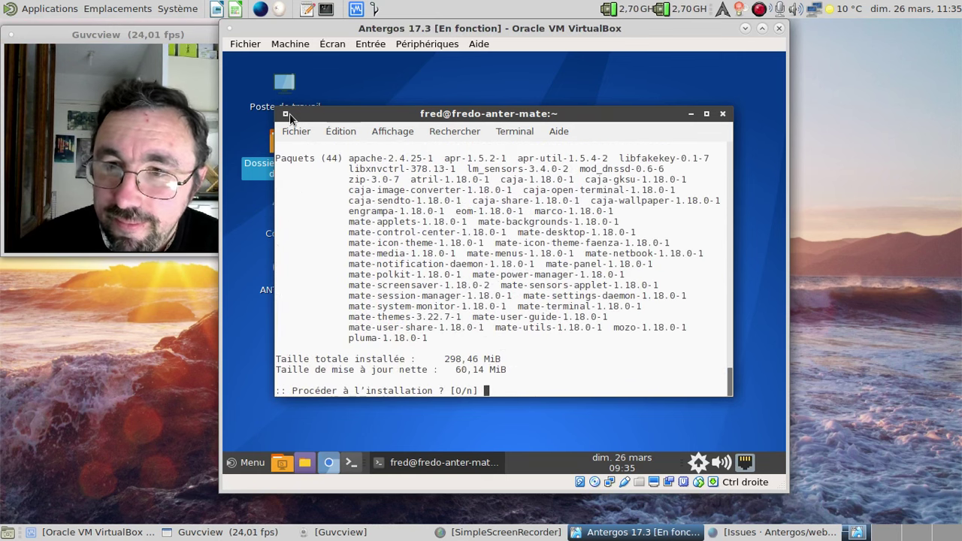
key("Return")
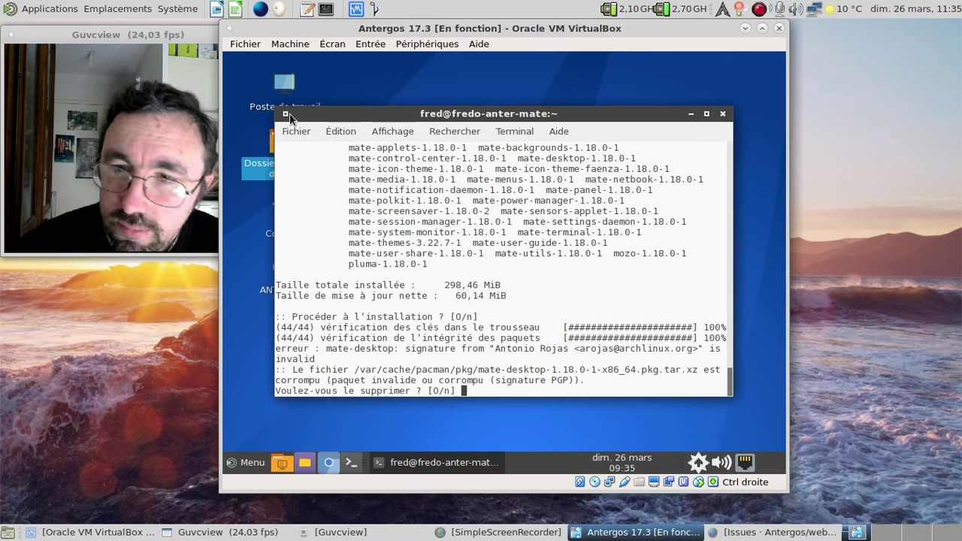
type("o")
key("Return")
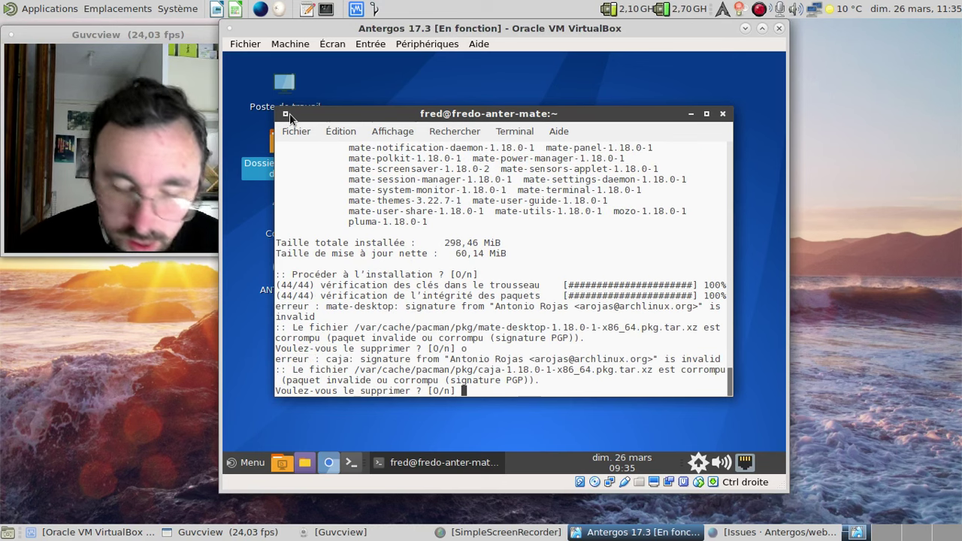
key("ctrl+c")
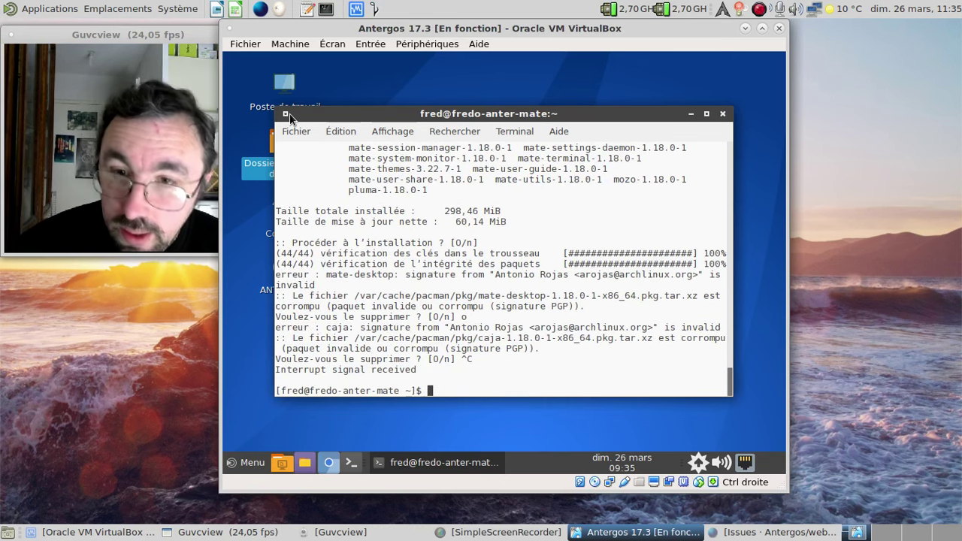
type("sudo pacman -Scc")
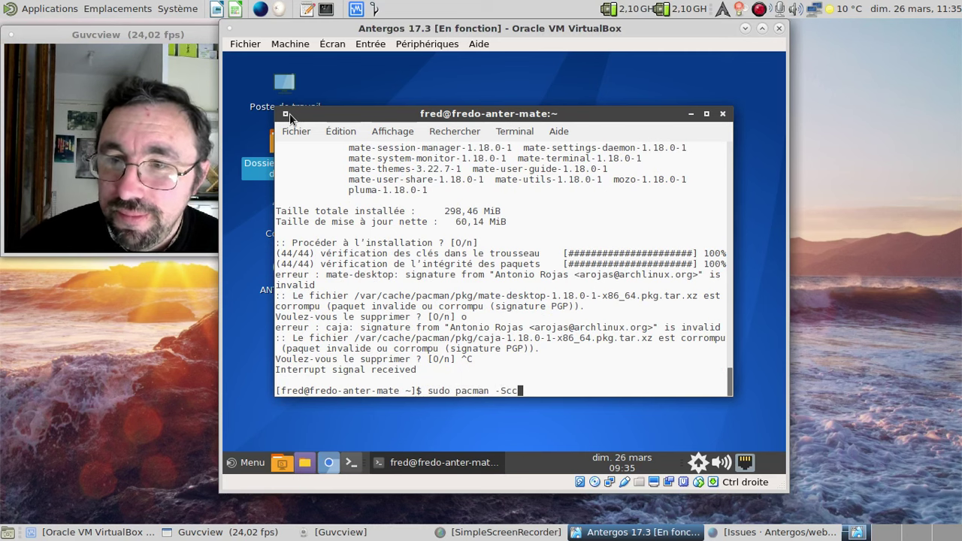
- Clear all cached packages and unused repositories with sudo pacman -Scc, answering o twice
key("Return")
type("o")
key("Return")
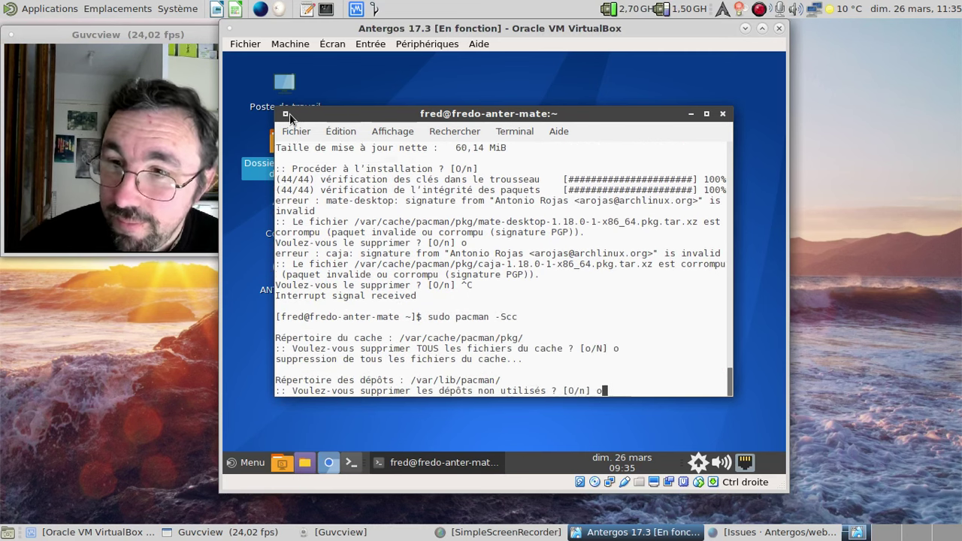
type("o")
key("Return")
- Rerun sudo pacman -S mate mate-extra and confirm the installation with defaults
type("sudo pacman -S mate mate-extra")
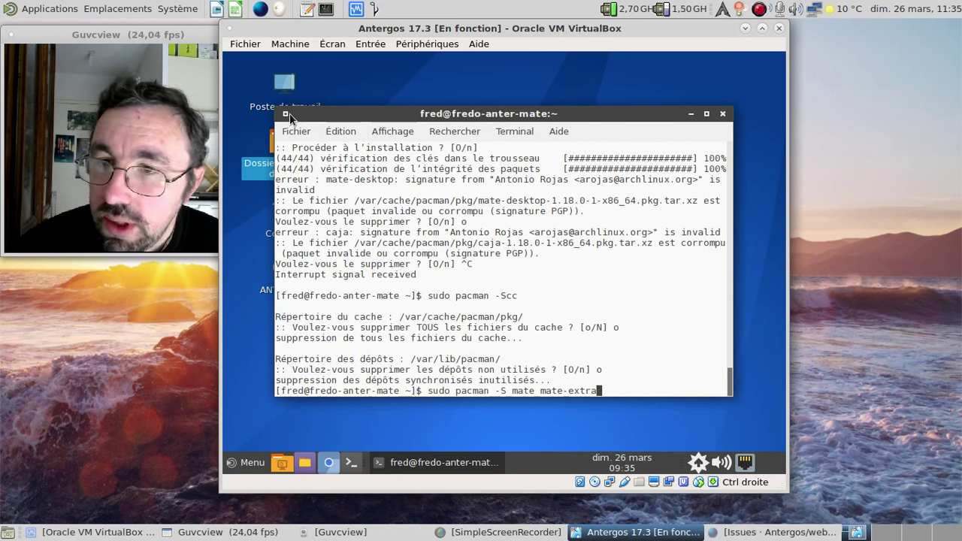
key("Return")
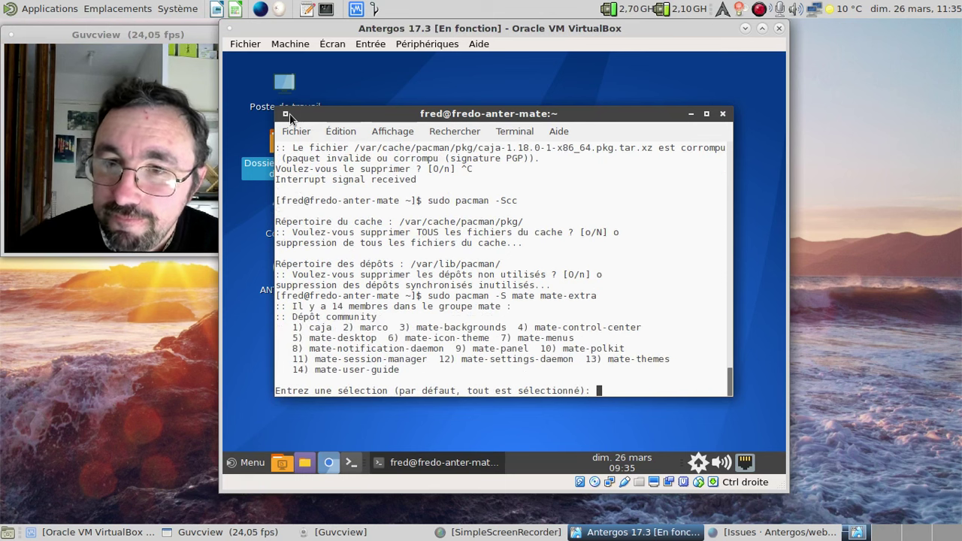
key("Return")
key("Return")
key("Return")
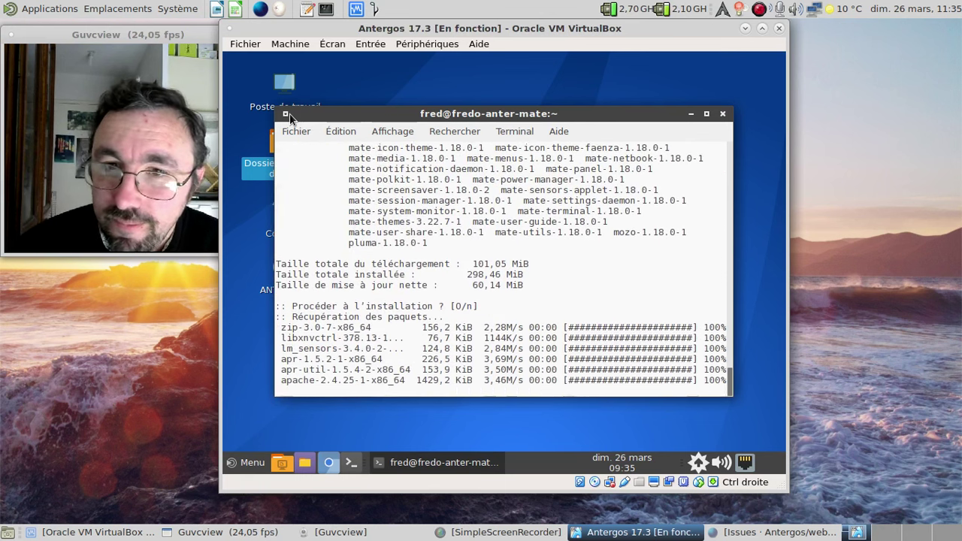
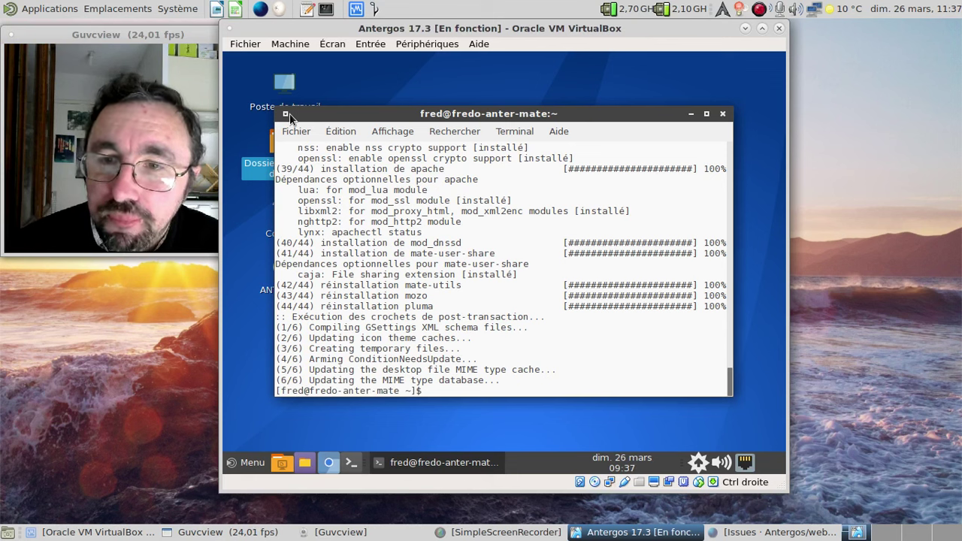
- Exit the terminal and show the orphan packages under État > Orphelins in the package manager
type("xit")
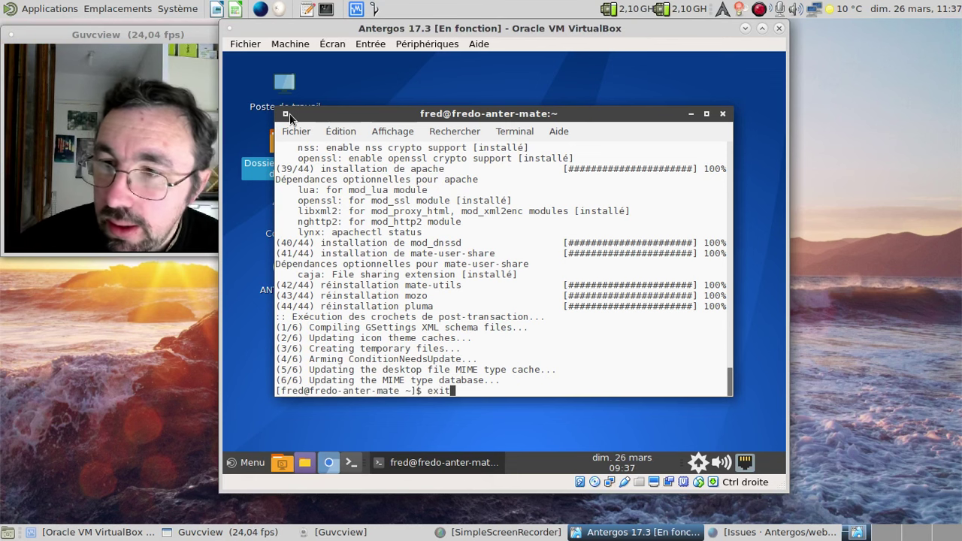
key("Return")
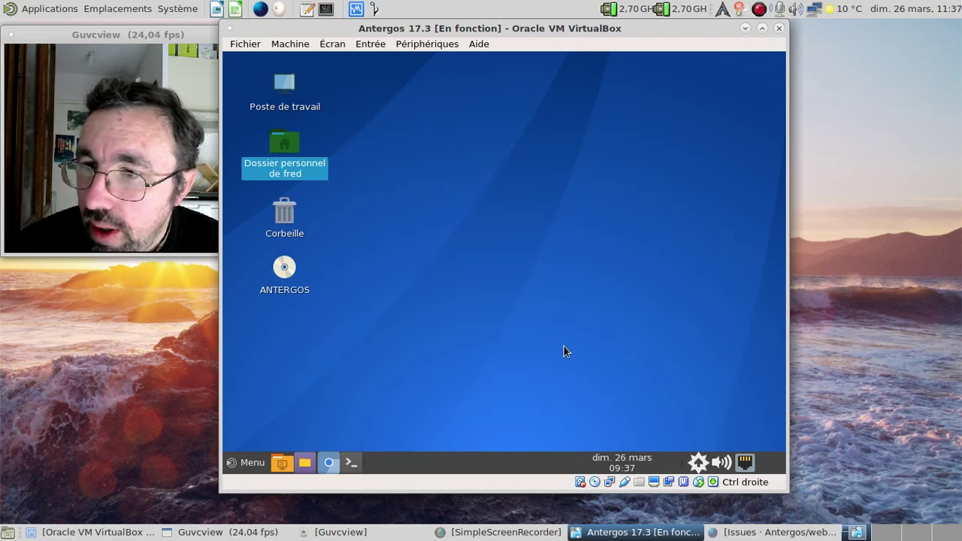
left_click(693, 463)
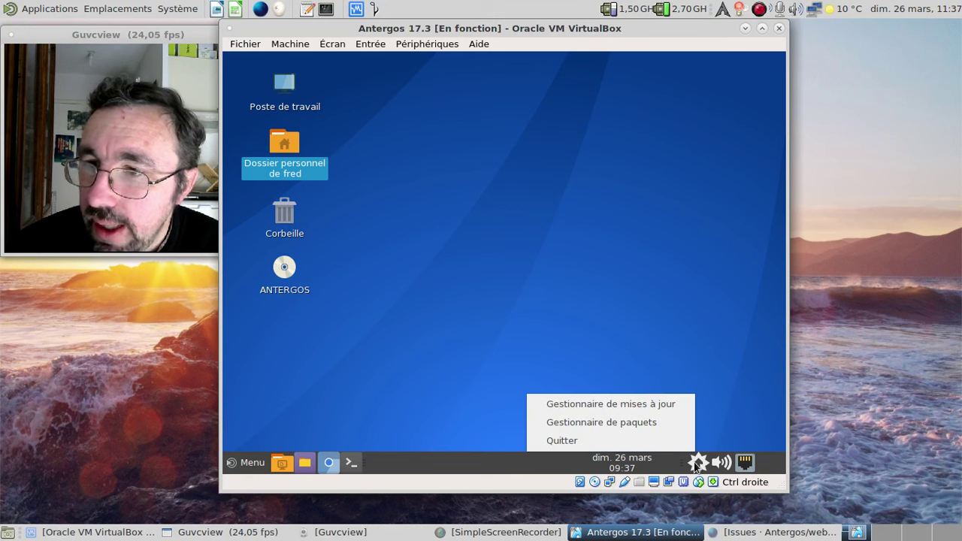
left_click(653, 422)
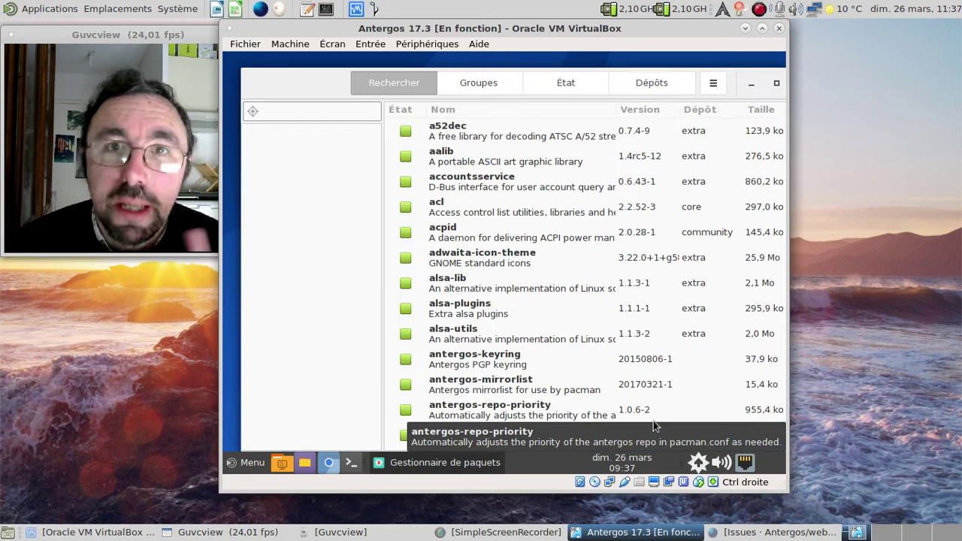
left_click(581, 81)
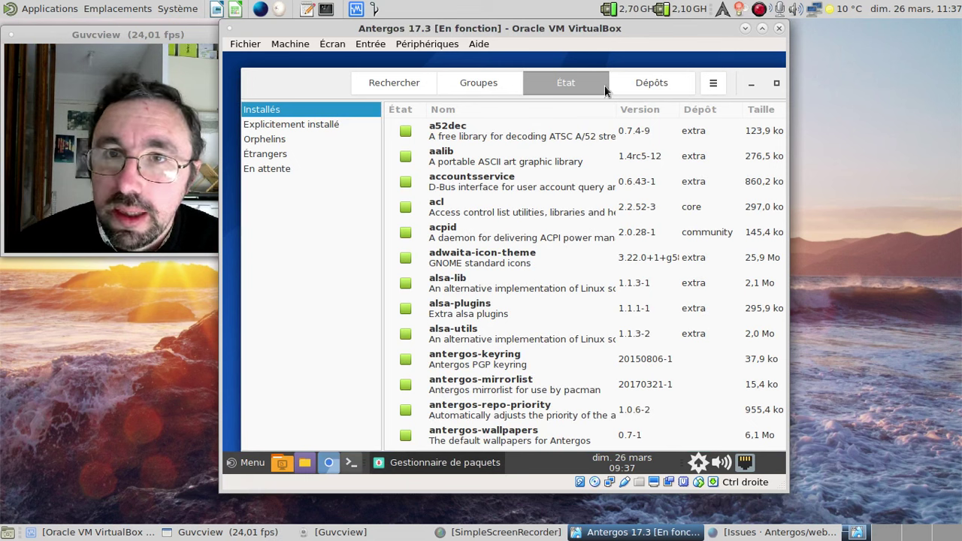
left_click(271, 139)
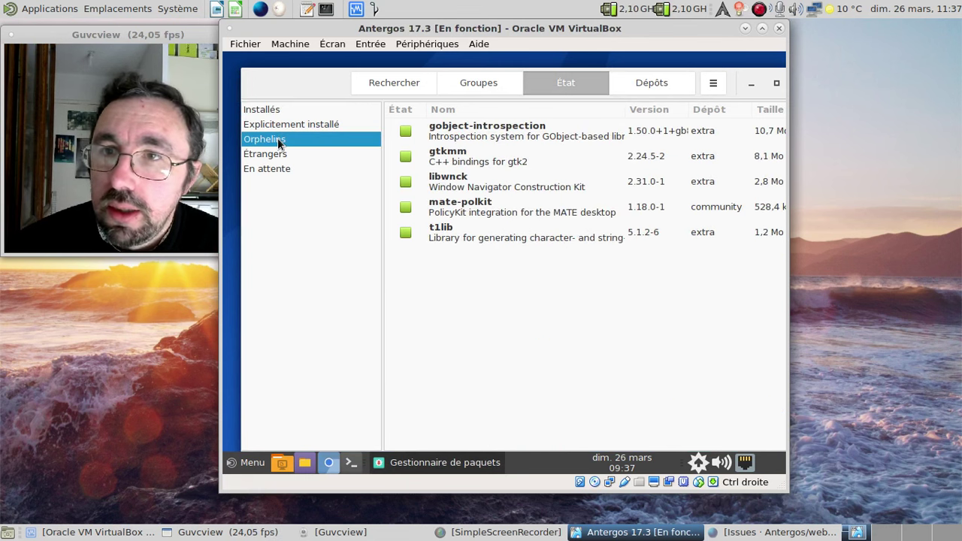
- Select all five orphans, mark them for Désinstaller, and apply to reach the transaction summary
left_click(435, 129)
left_click(452, 232, "shift")
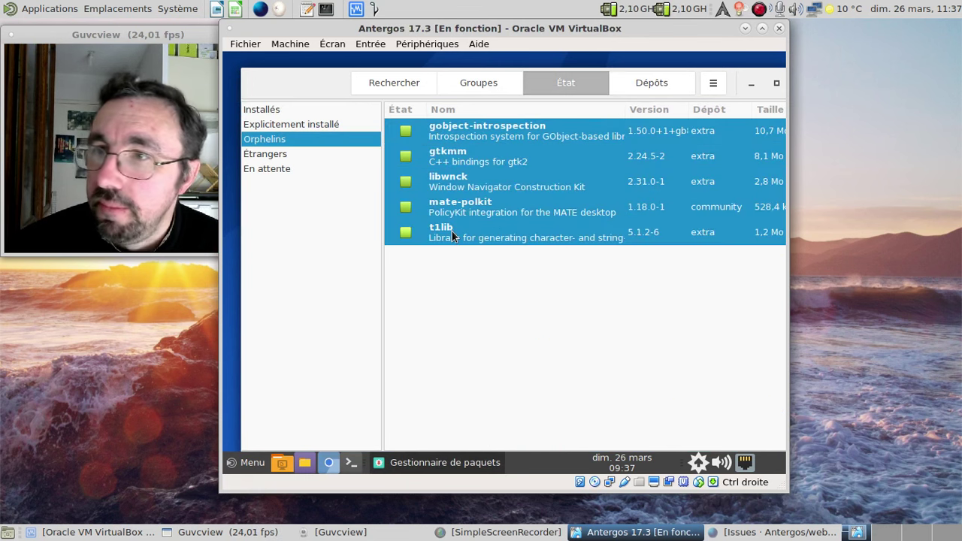
right_click(452, 231)
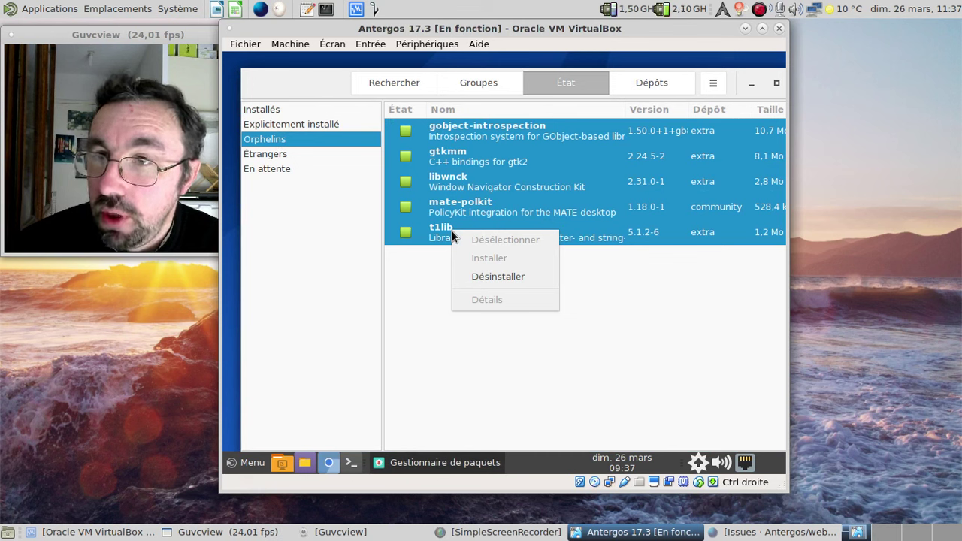
left_click(443, 218)
left_click(442, 215)
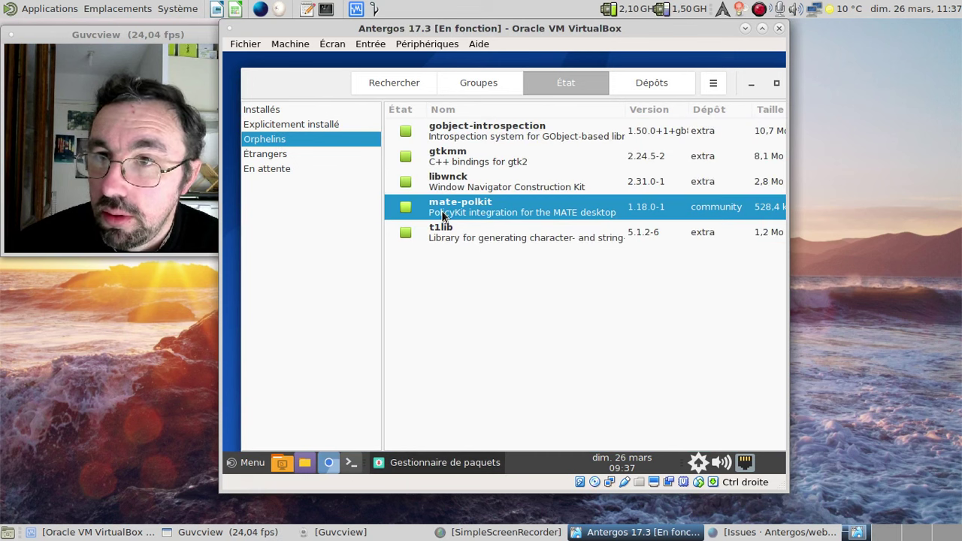
right_click(442, 215)
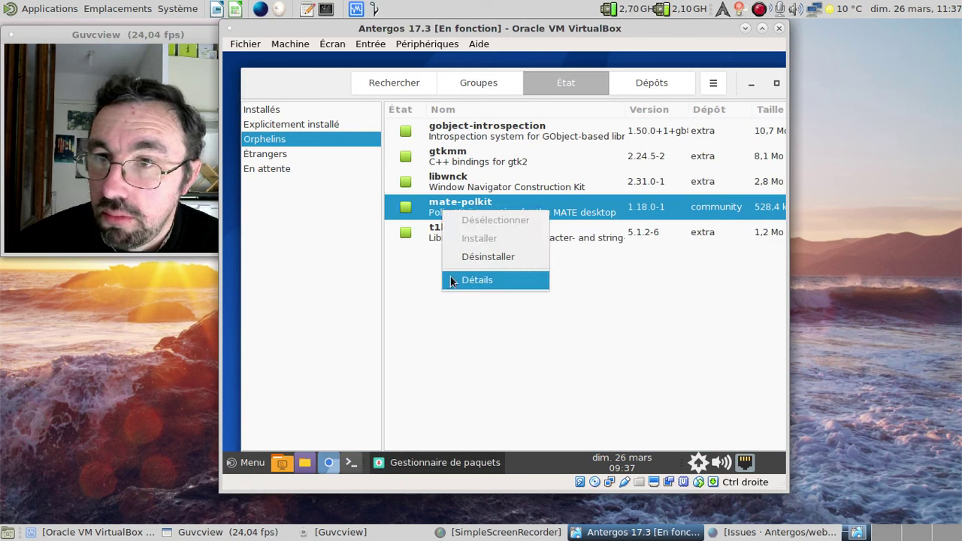
left_click(410, 263)
key("ctrl+a")
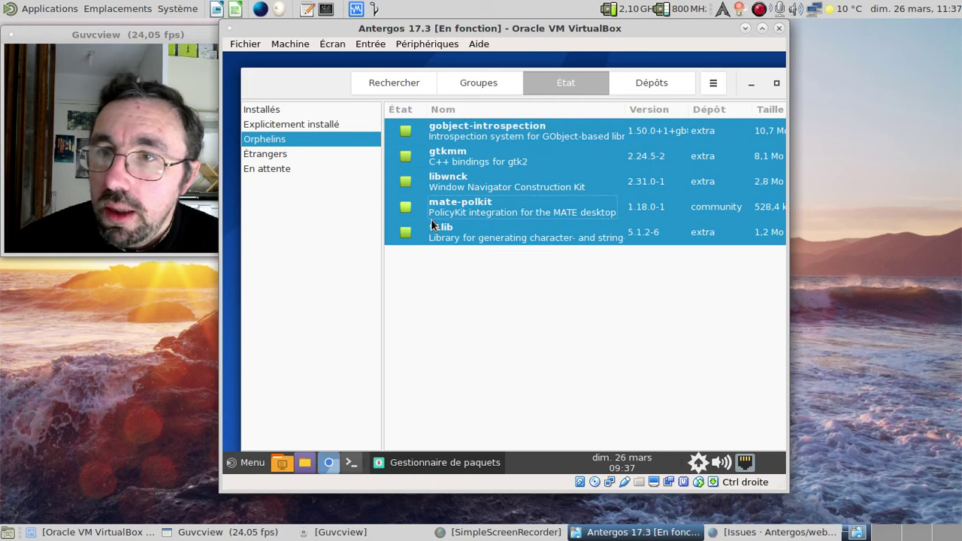
right_click(429, 216)
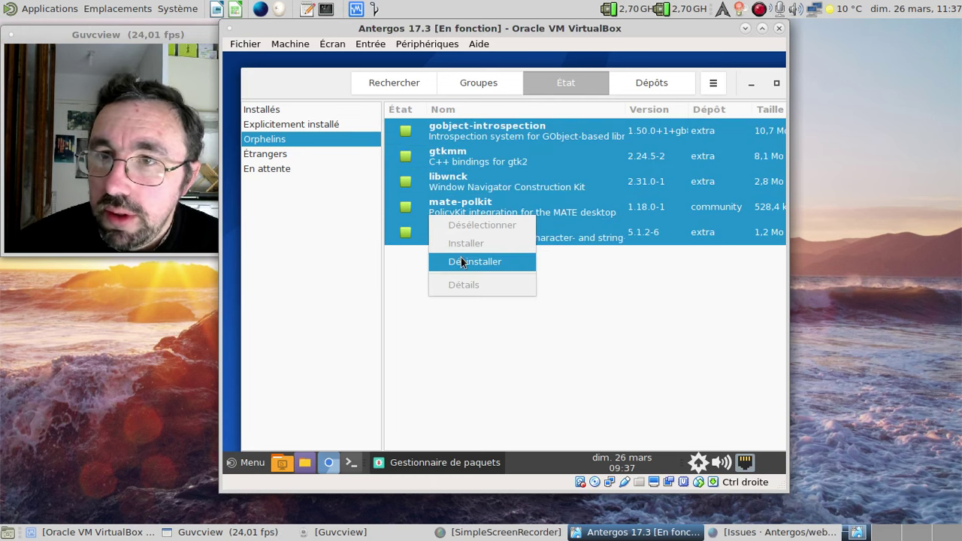
left_click(459, 256)
left_click(720, 432)
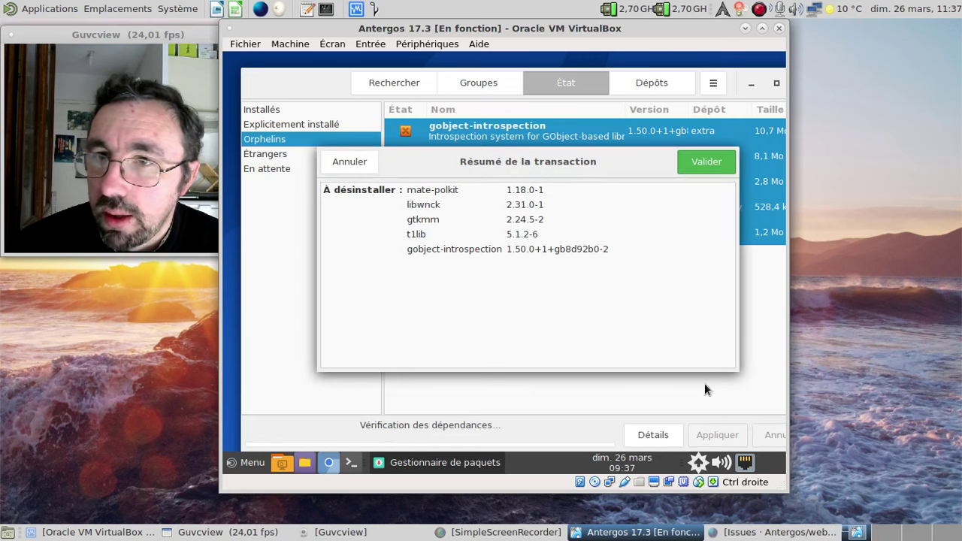
- Confirm removal of the five orphan packages and authenticate with the password
left_click(719, 169)
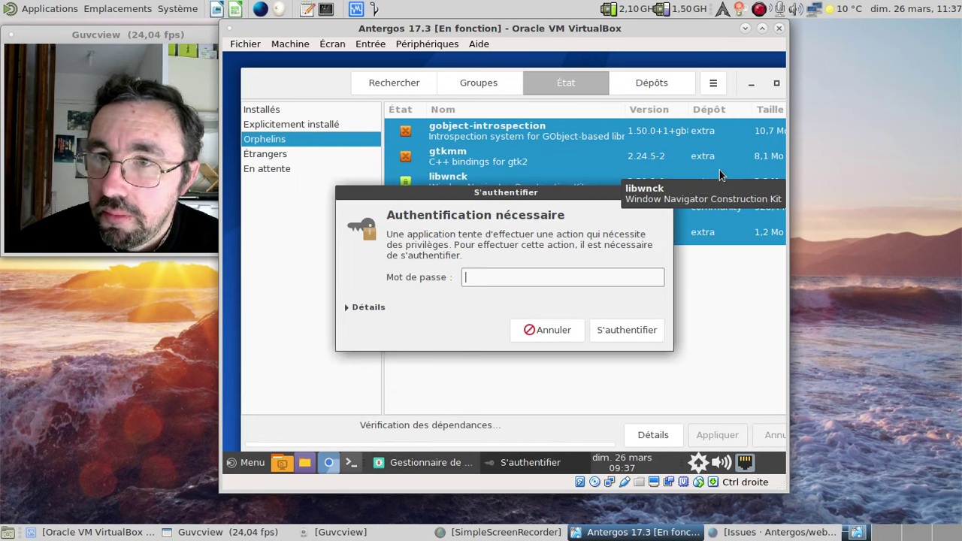
type("********")
key("Return")
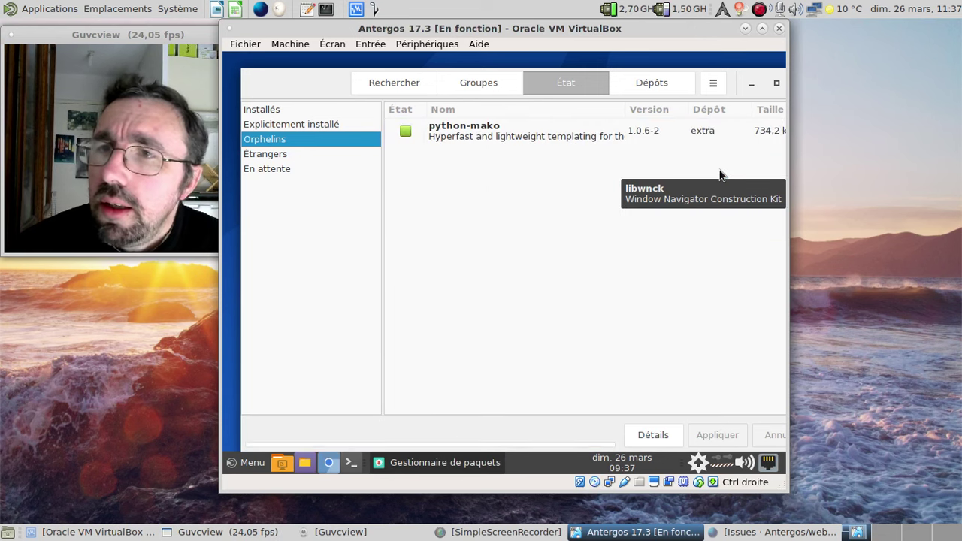
- Uninstall the newly orphaned python-mako package
left_click(546, 178)
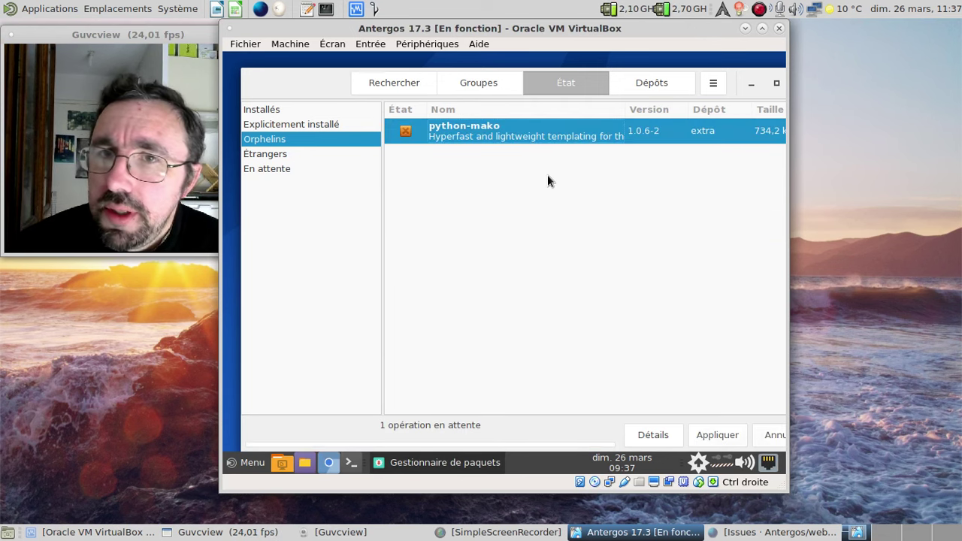
left_click(710, 436)
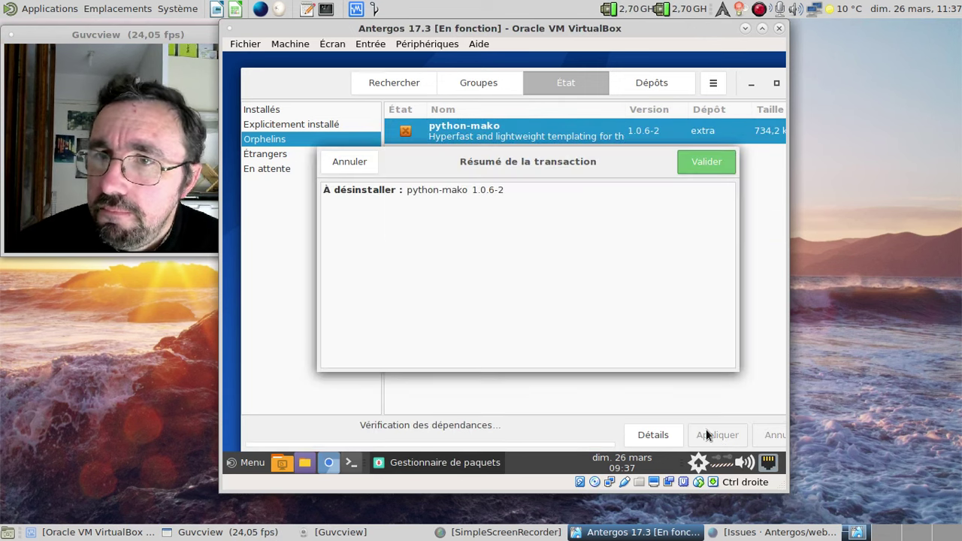
left_click(717, 163)
- Uninstall python-beaker and python-markupsafe, then view Dépôts and close Pamac
left_click(517, 135)
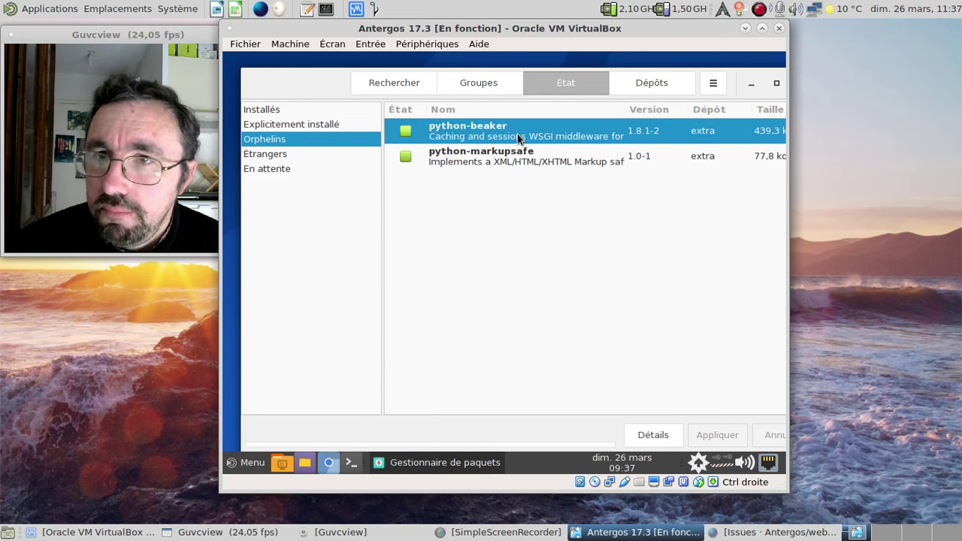
key("ctrl+a")
right_click(518, 137)
left_click(573, 178)
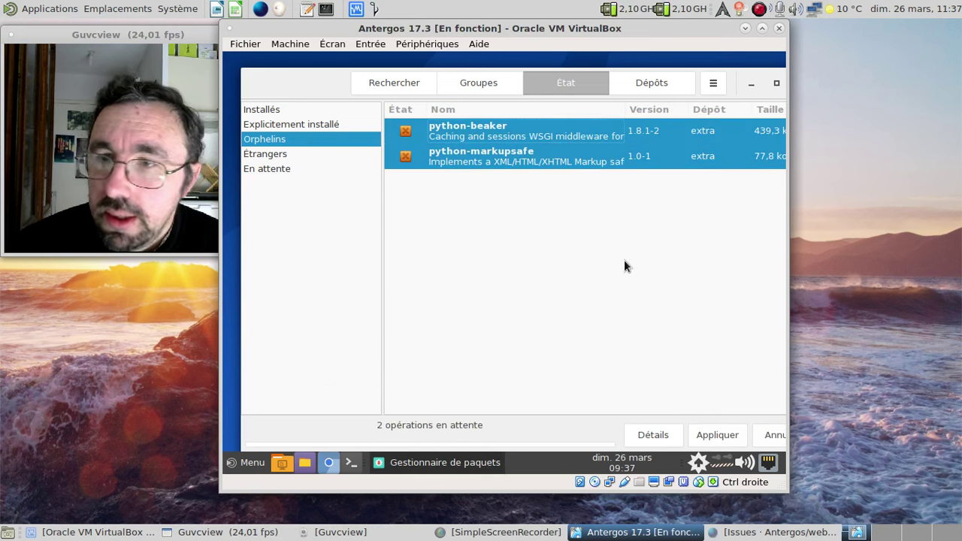
left_click(709, 436)
left_click(711, 161)
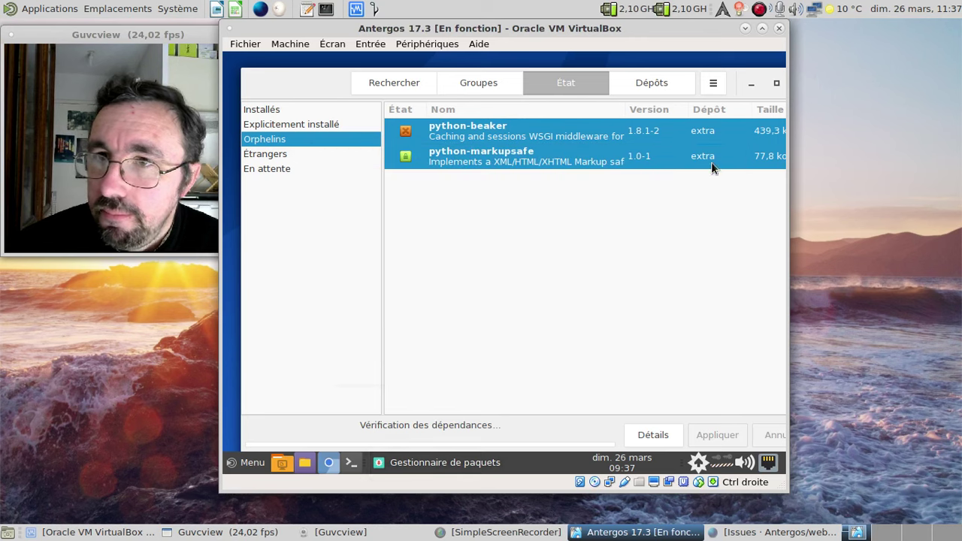
left_click(666, 82)
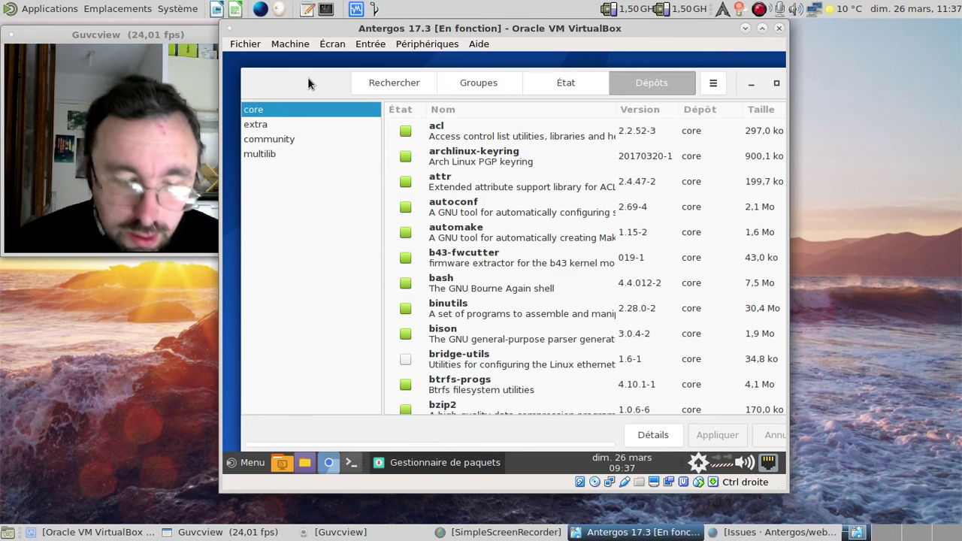
key("alt+F4")
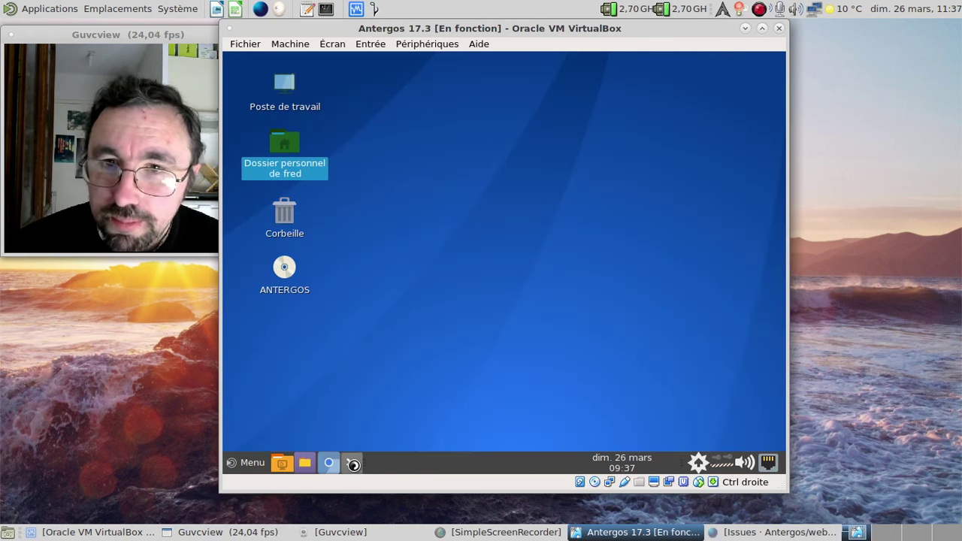
- In a new terminal, rerun sudo nano /etc/pacman.conf from history and authenticate
left_click(352, 464)
key("Up")
key("Up")
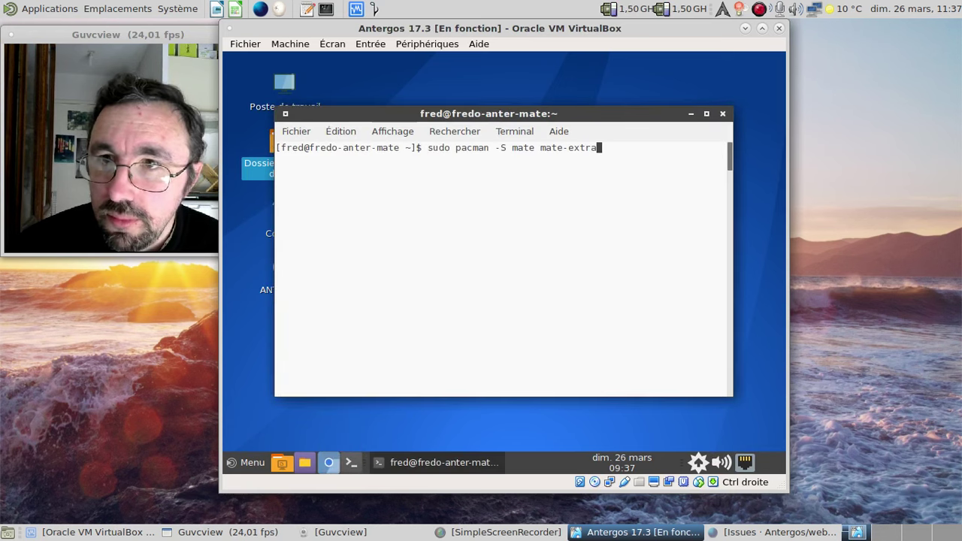
key("Up")
key("Down")
key("Up")
key("Up")
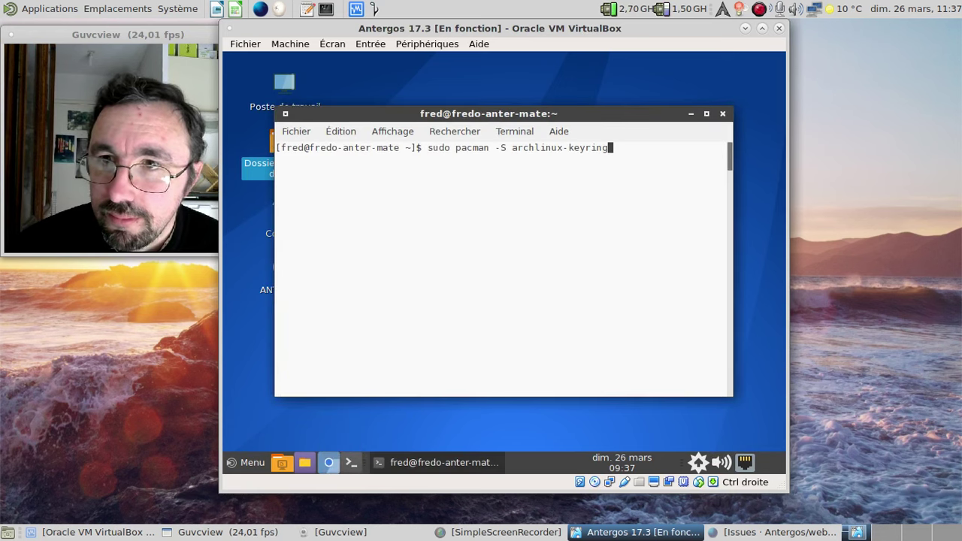
key("Down")
key("Down")
key("Up")
key("Up")
key("Up")
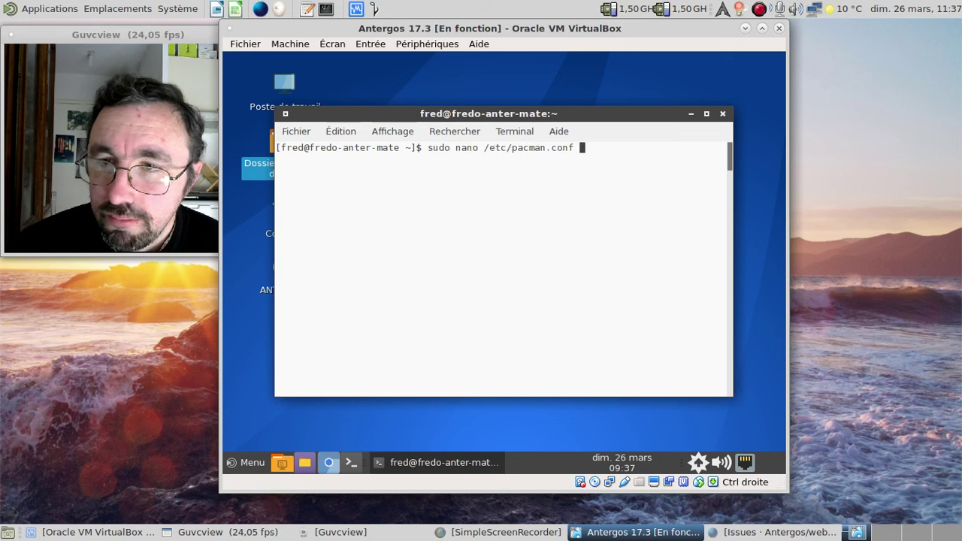
key("Return")
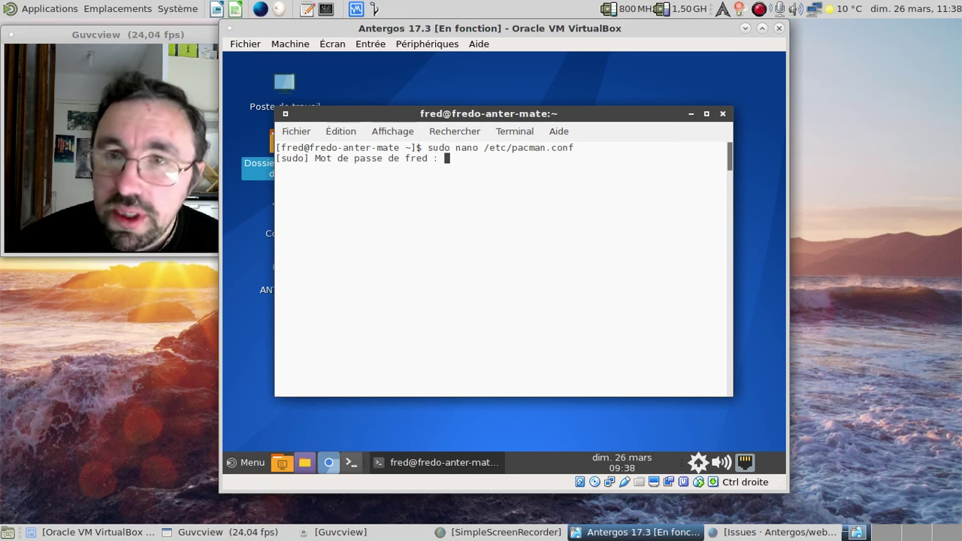
key("Return")
- Remove the # before the [antergos] lines at the file's end and save pacman.conf
key("Page_Down")
key("Page_Down")
key("Page_Down")
key("Page_Down")
key("Page_Down")
key("Page_Down")
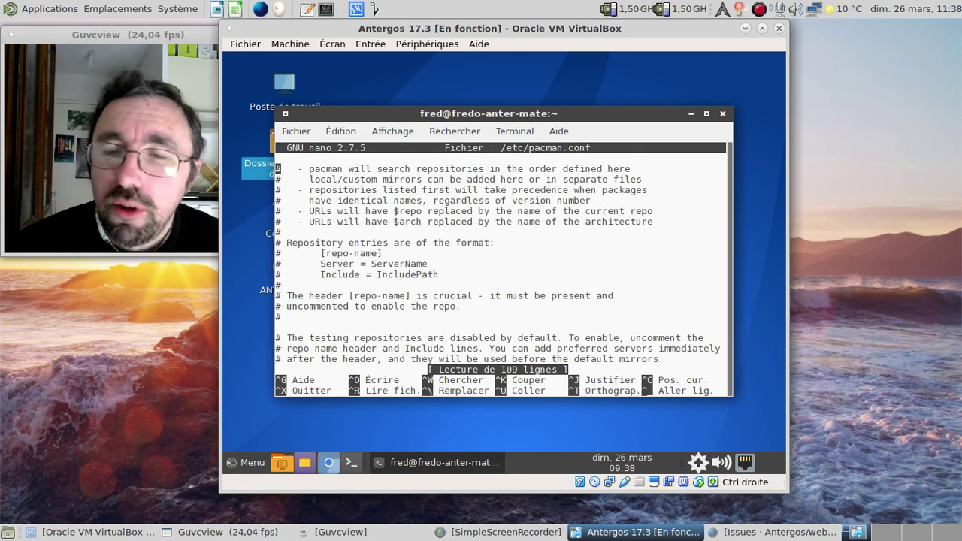
key("Down")
key("Down")
key("Down")
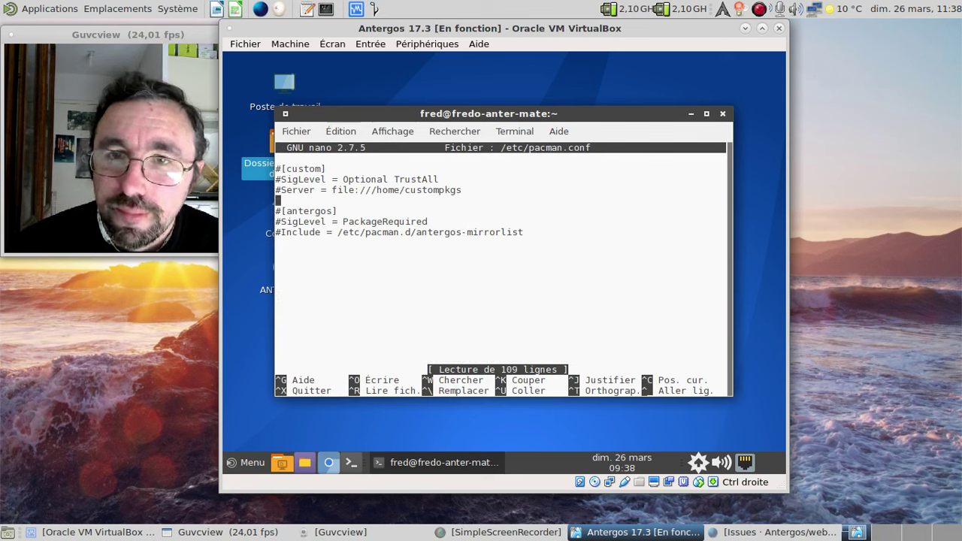
key("Down")
key("Delete")
key("Down")
key("Delete")
key("Down")
key("Delete")
key("ctrl+x")
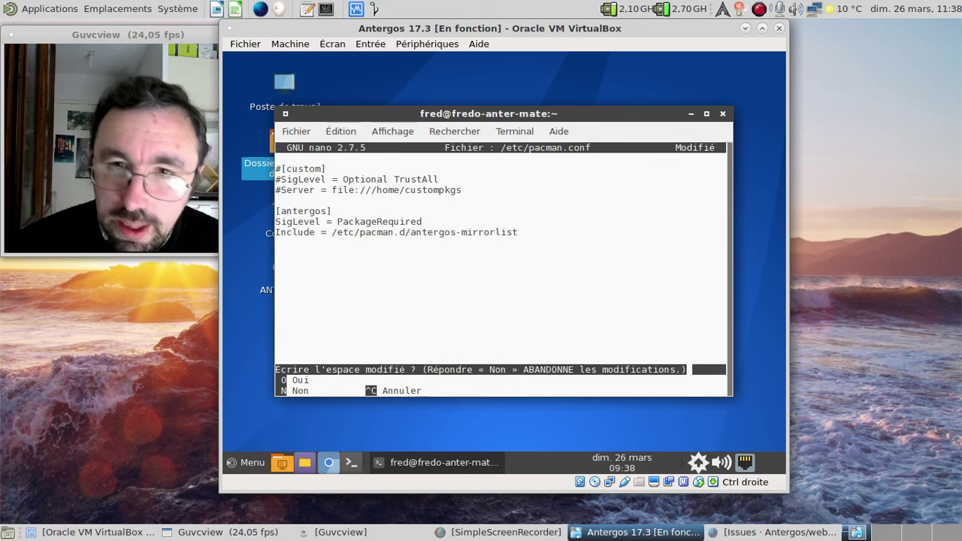
key("o")
key("Return")
- Run sudo pacman -Syyu, then sudo pacman -Suu to allow package downgrades
type("sud")
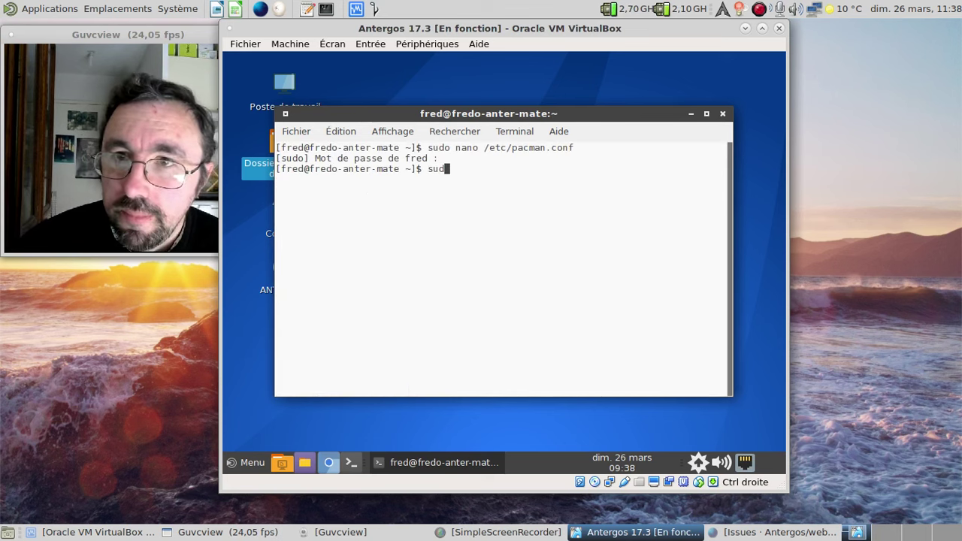
type("o pacman -Syyu")
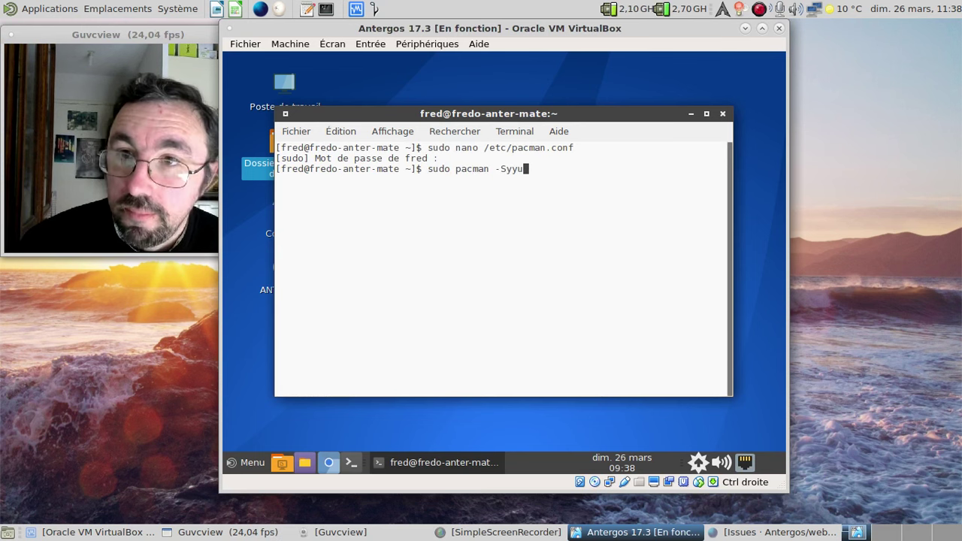
key("Return")
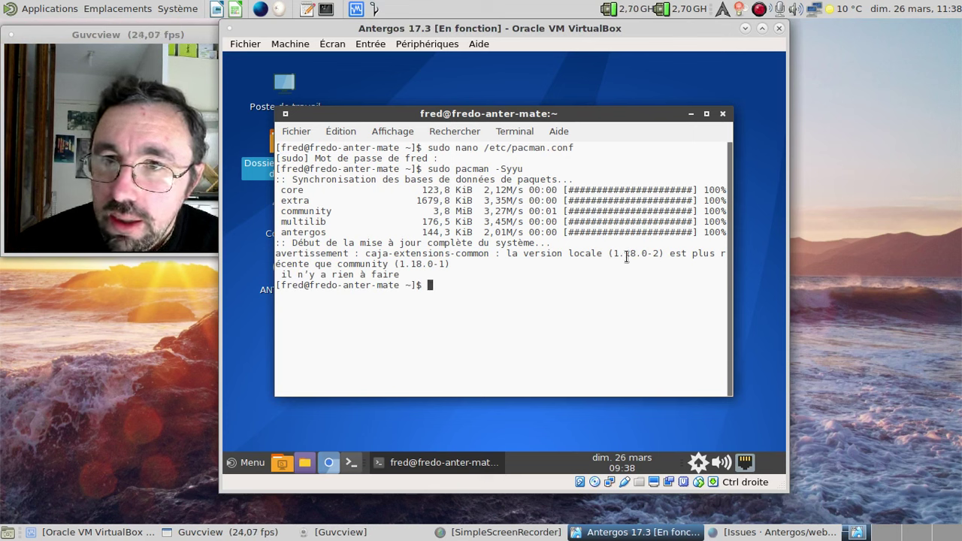
type("sudo pacam")
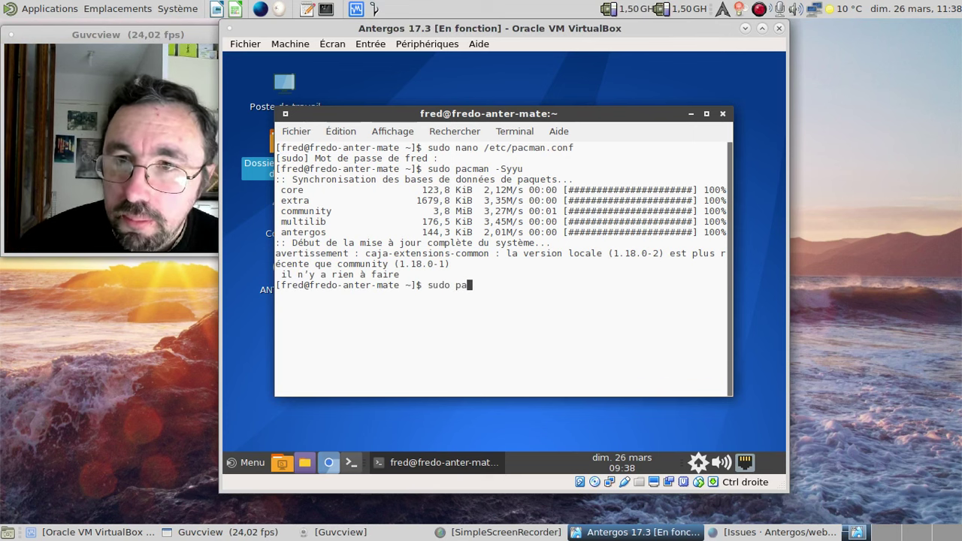
key("BackSpace")
key("BackSpace")
type("man ")
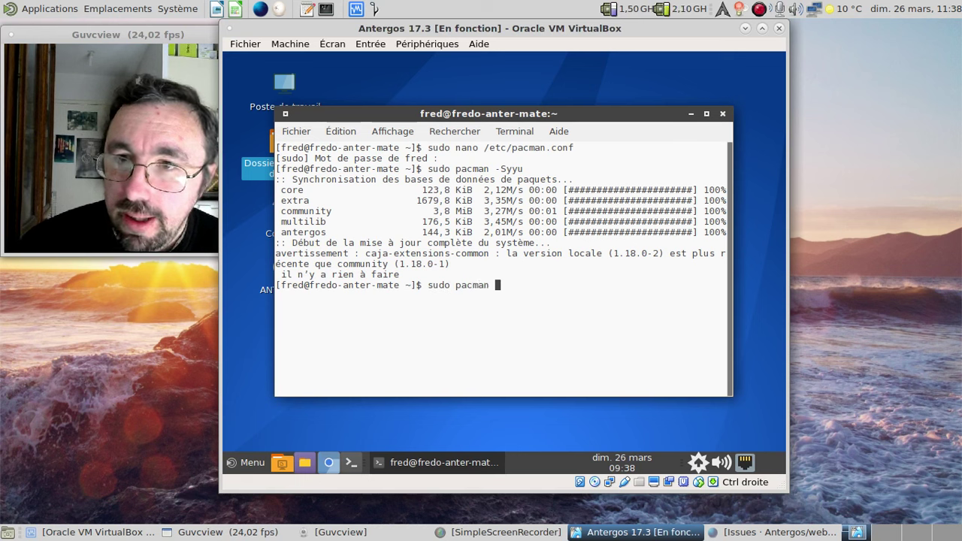
type("-Suu")
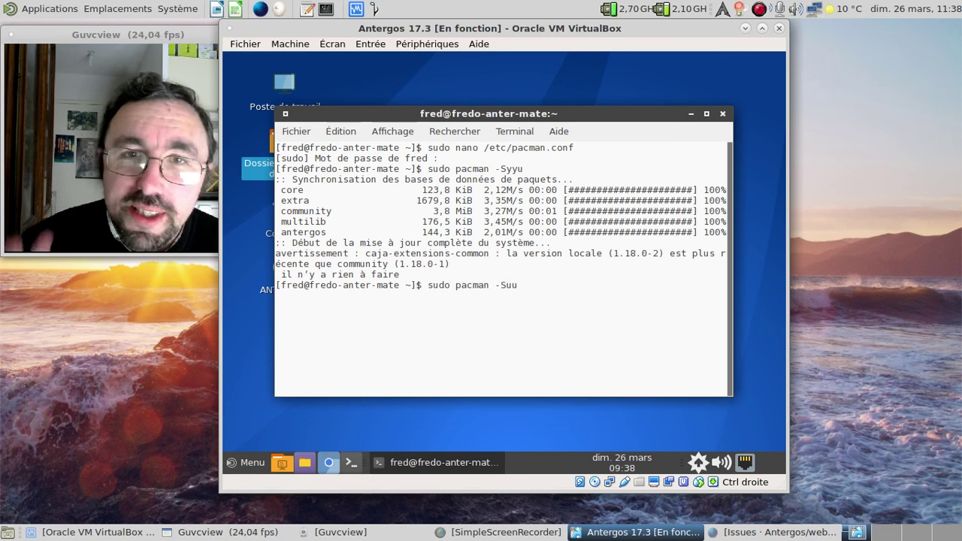
key("Return")
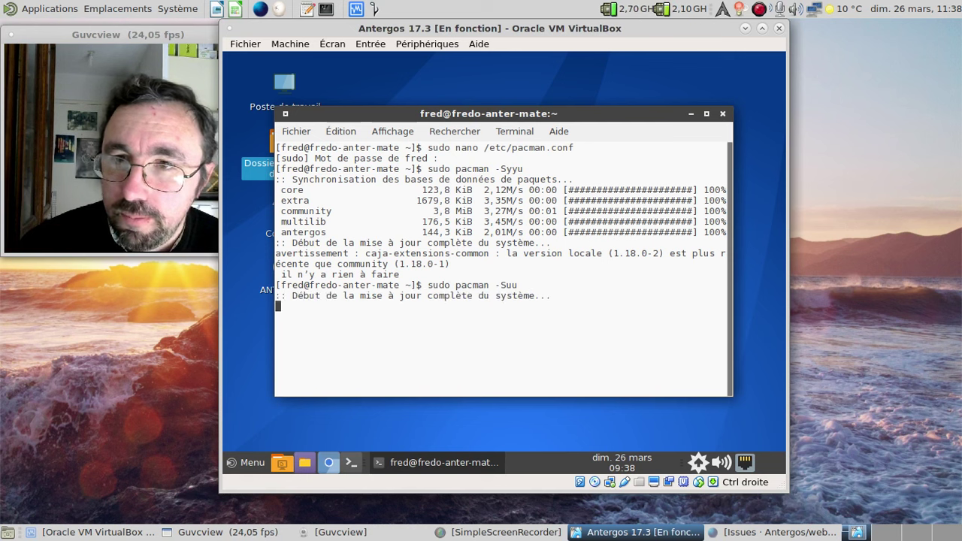
- Accept the caja-extensions-common 1.18.0-1 downgrade with o and close the terminal
type("o")
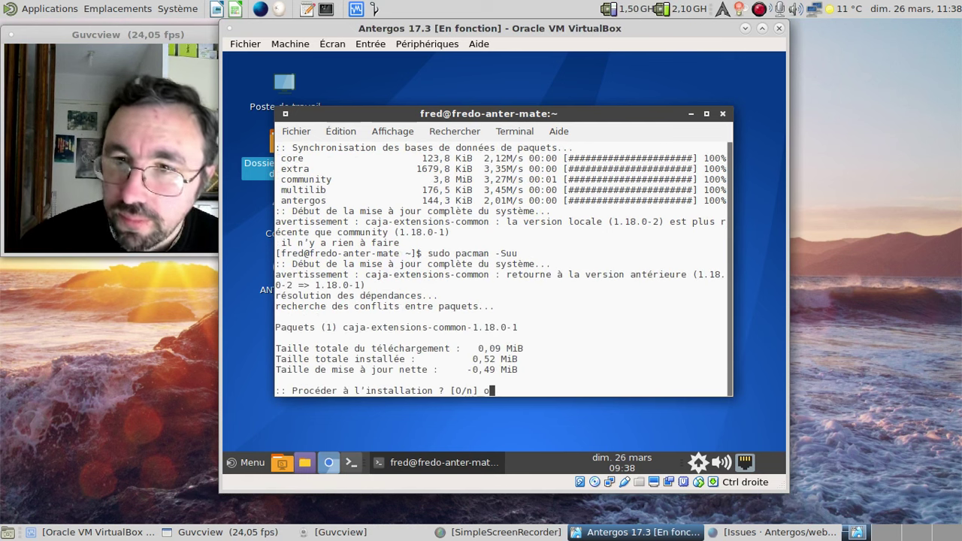
key("Return")
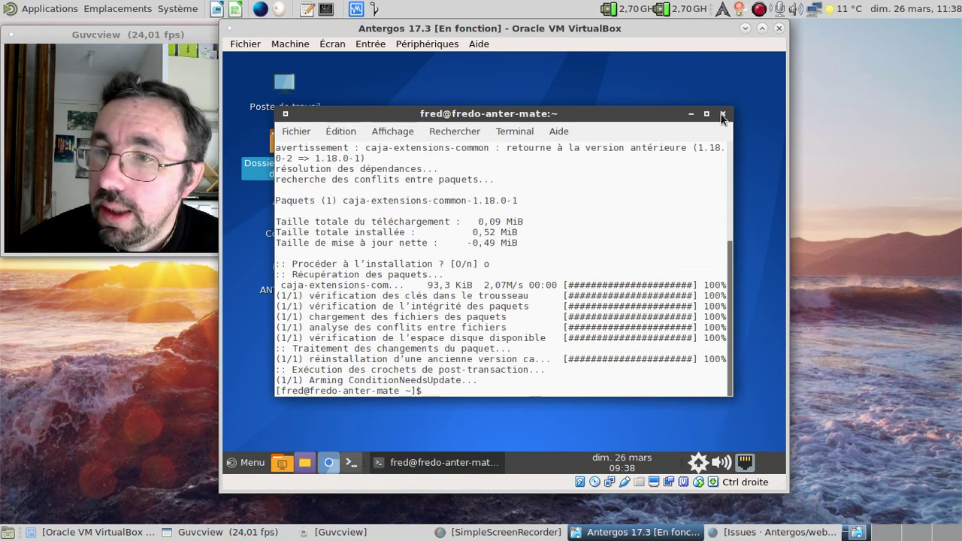
left_click(722, 114)
left_click(698, 463)
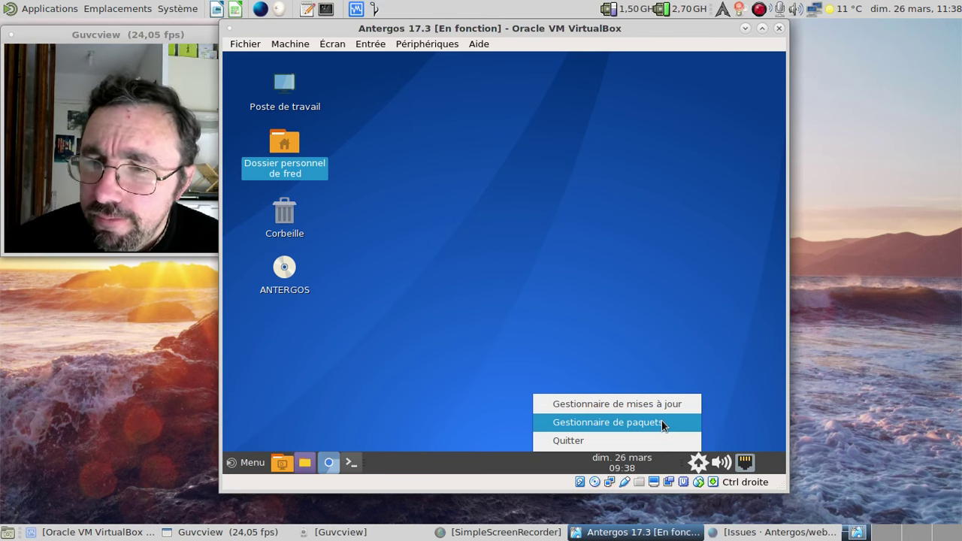
- Launch the package manager and list the antergos repository under Dépôts
left_click(663, 423)
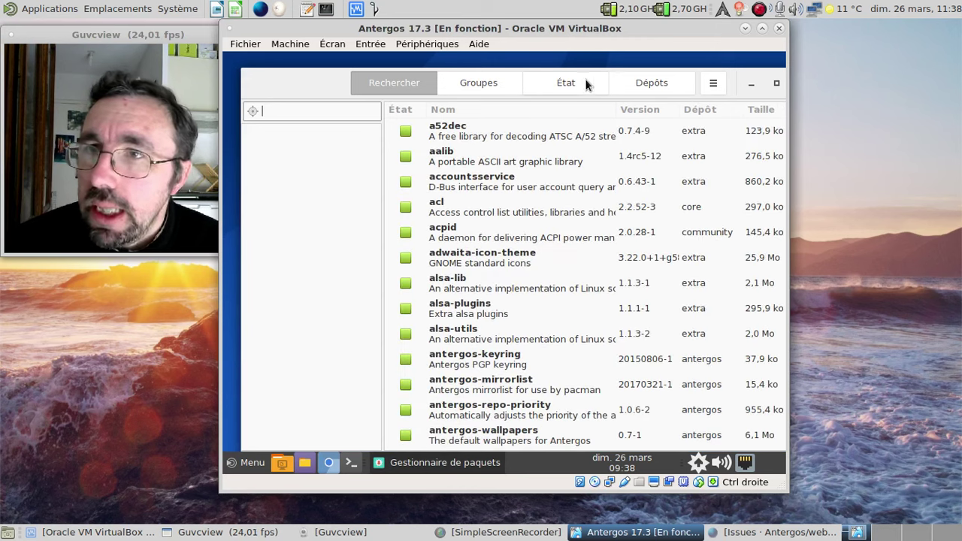
left_click(585, 81)
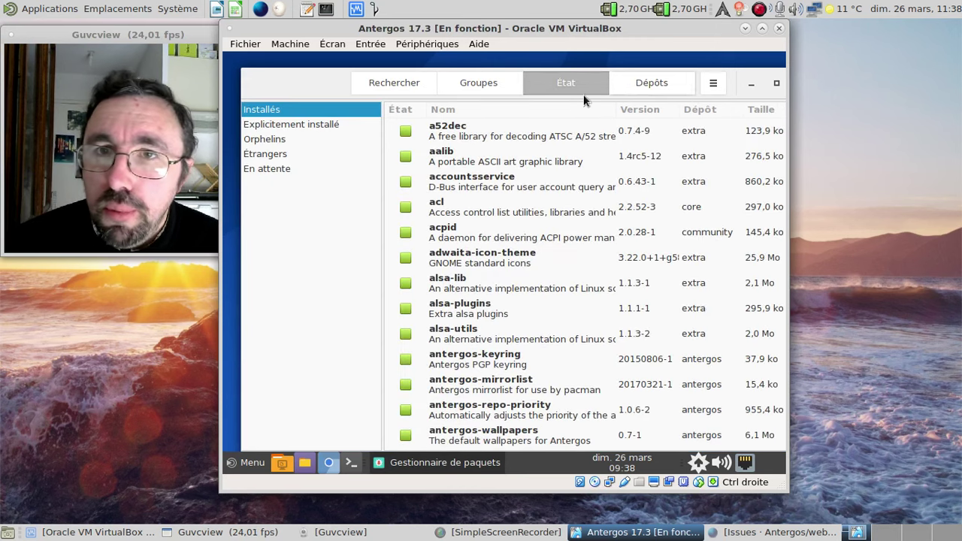
left_click(650, 82)
left_click(306, 169)
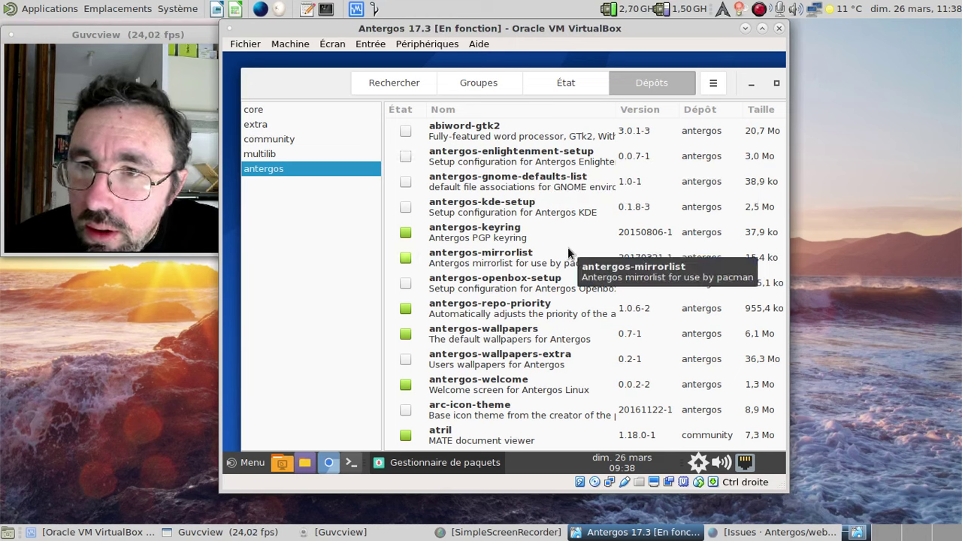
- Scroll through the antergos packages and select mate-mint-menu
scroll(567, 248, "down", 3)
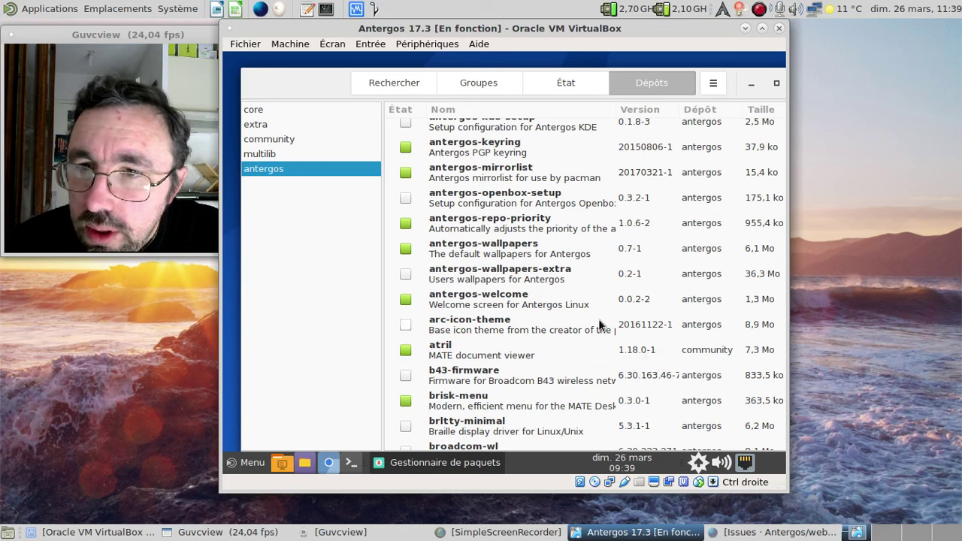
scroll(599, 319, "down", 3)
left_click(530, 269)
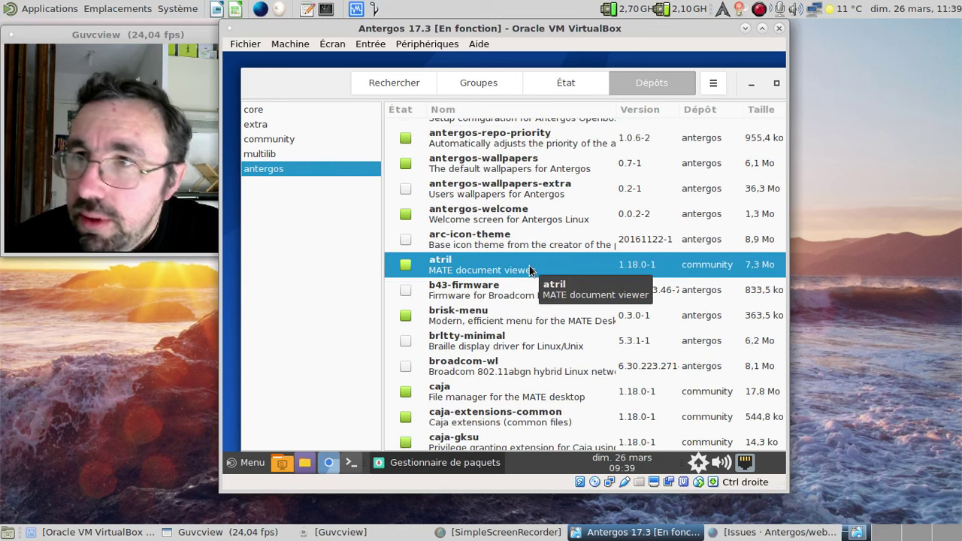
scroll(526, 267, "down", 6)
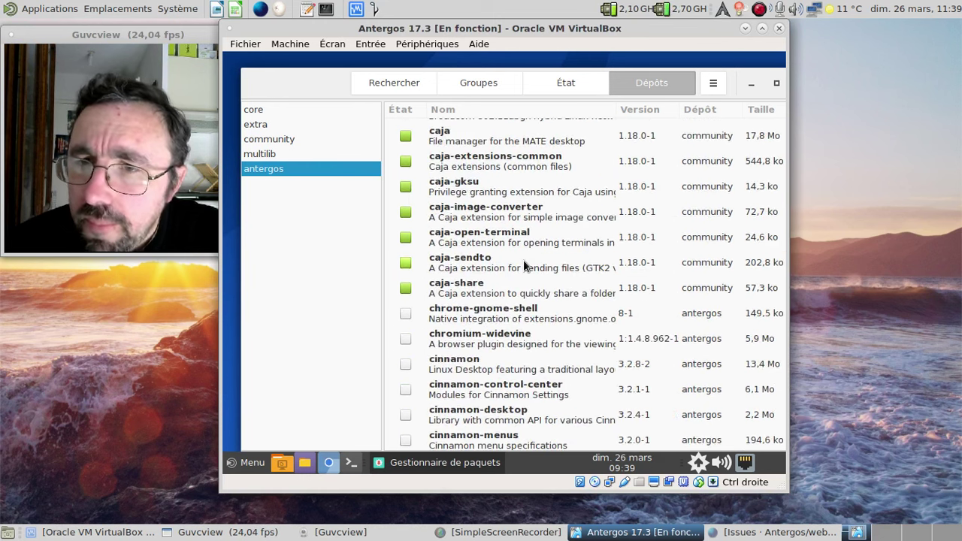
scroll(523, 260, "down", 5)
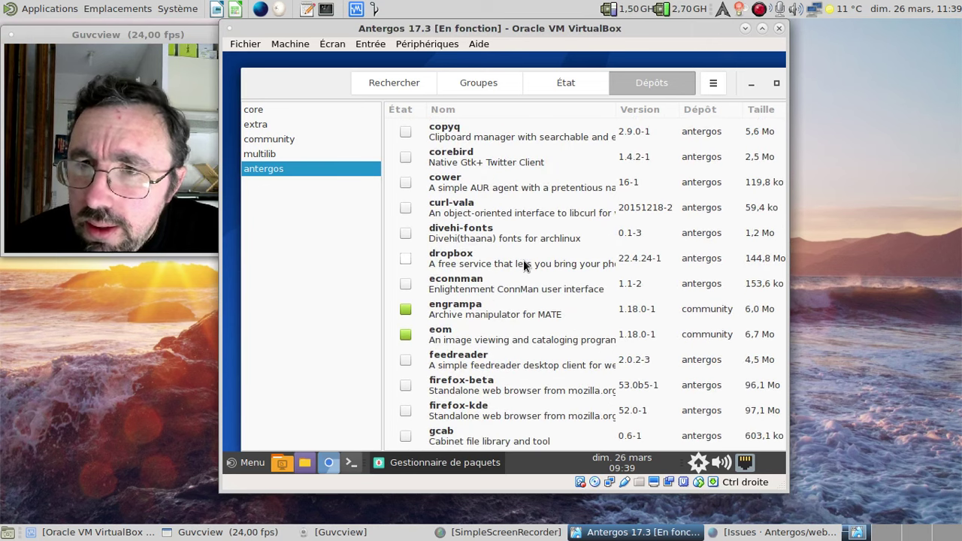
scroll(523, 259, "down", 1)
scroll(523, 259, "down", 3)
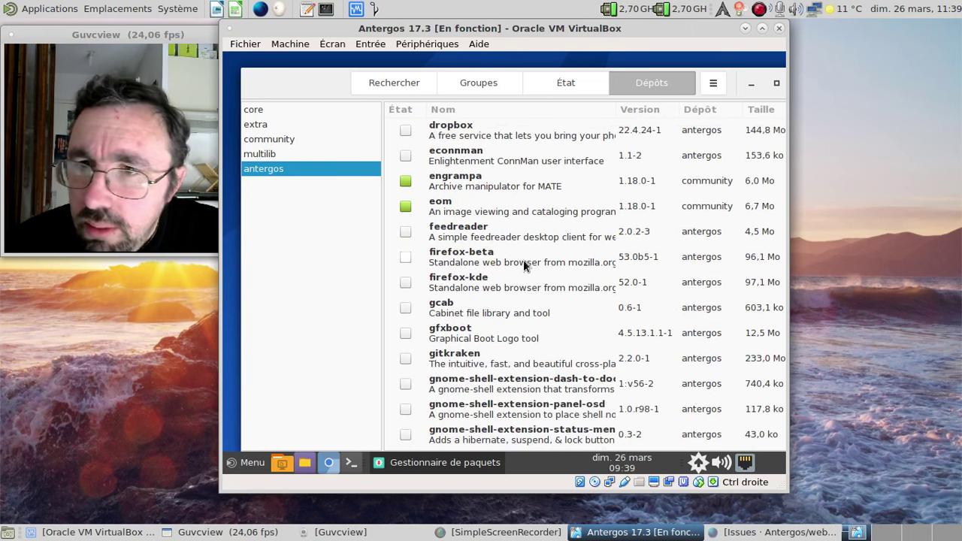
scroll(523, 259, "down", 7)
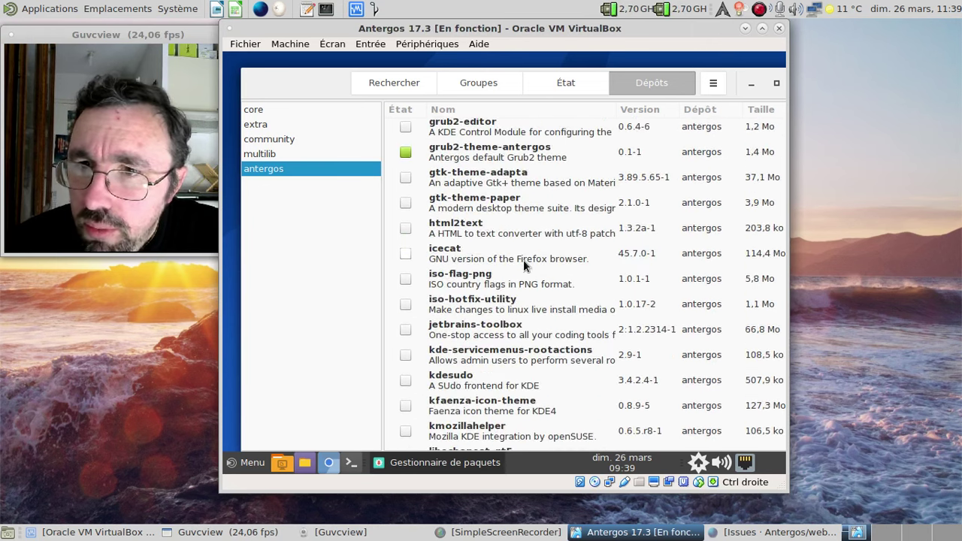
scroll(524, 265, "down", 1)
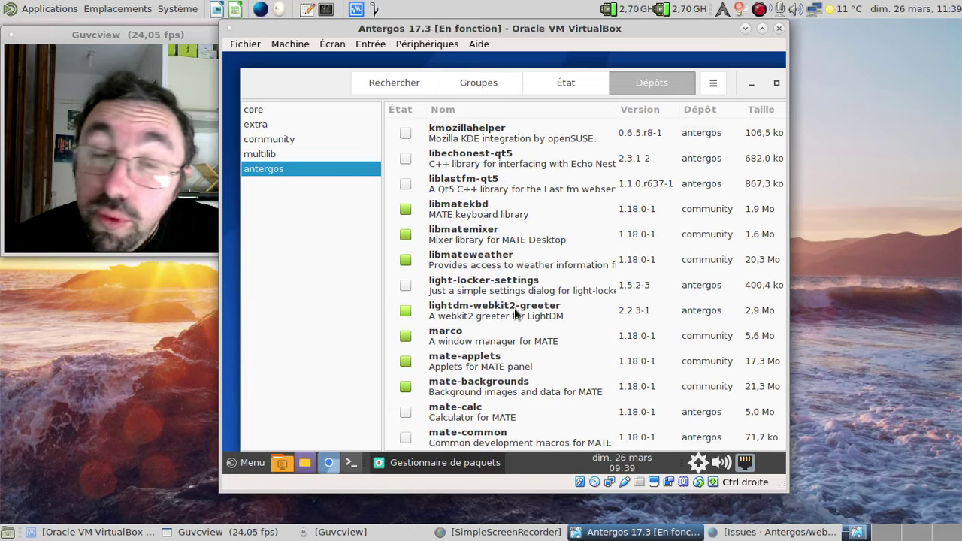
scroll(557, 269, "down", 1)
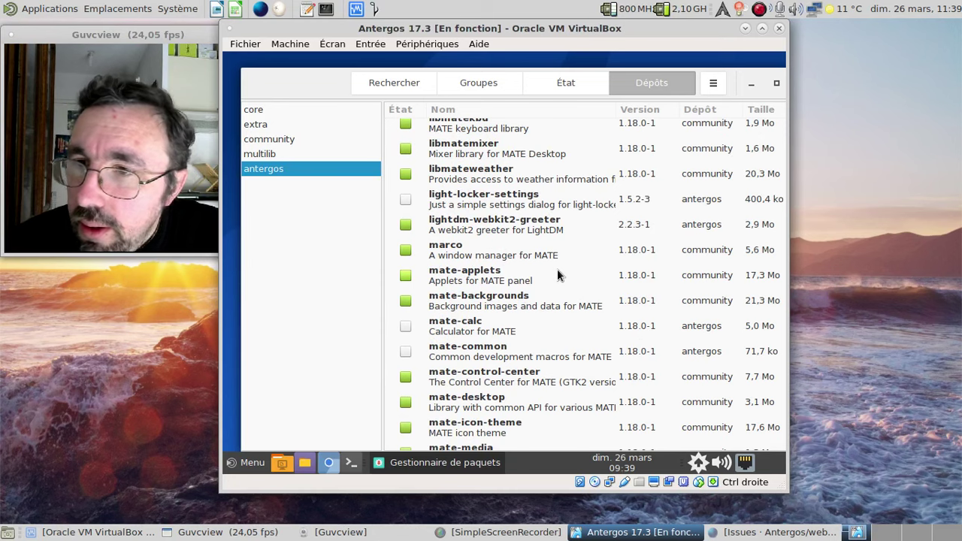
scroll(557, 269, "down", 2)
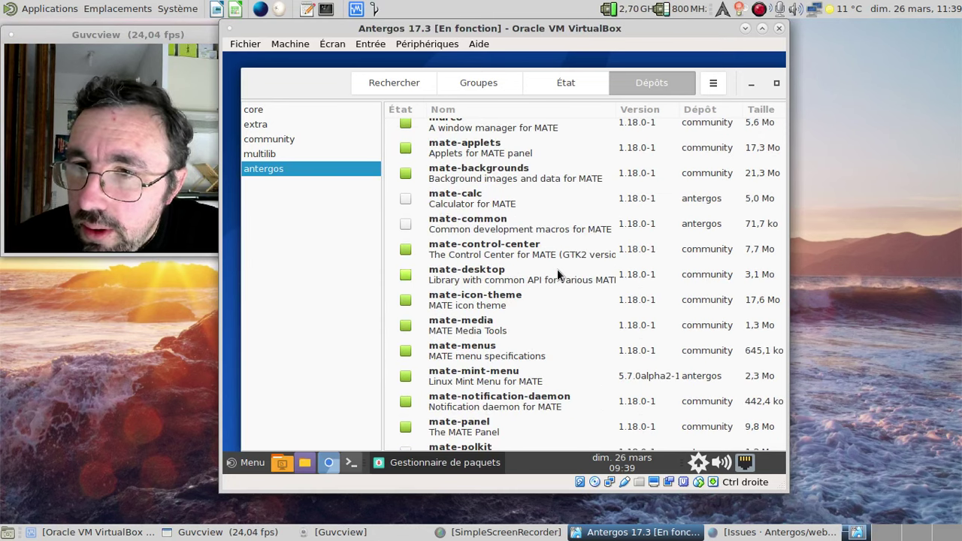
left_click(519, 380)
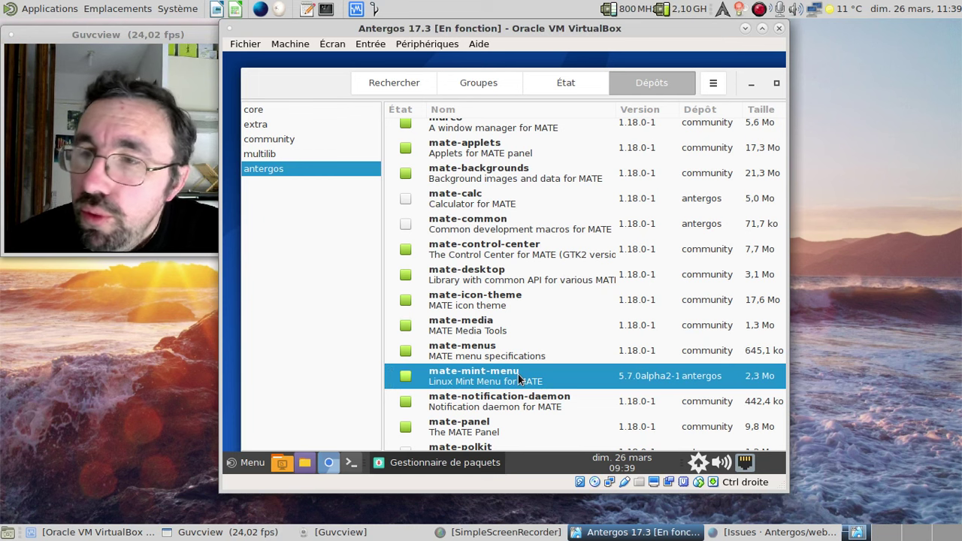
- Inspect the mate-mint-menu package's Détails and Fichiers, then return to the list
right_click(518, 380)
left_click(546, 362)
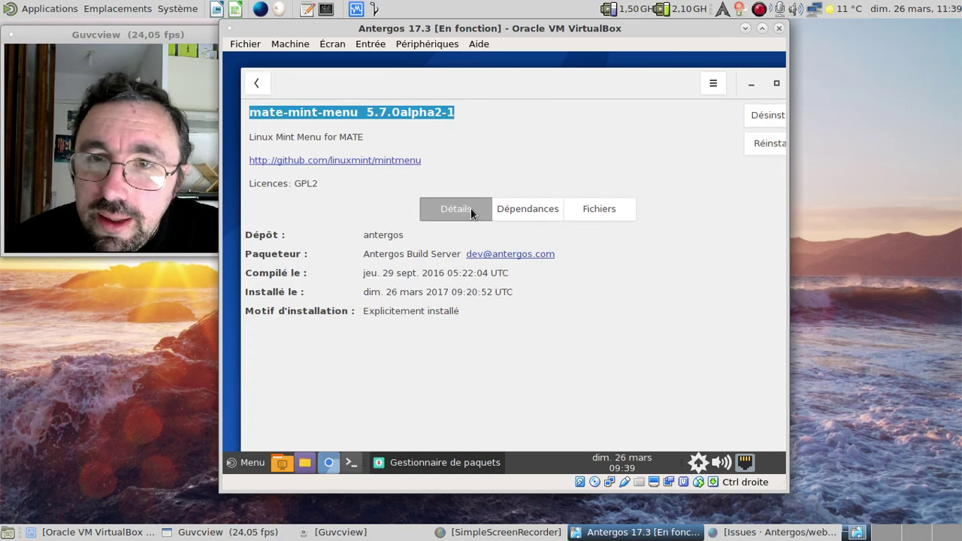
left_click(575, 204)
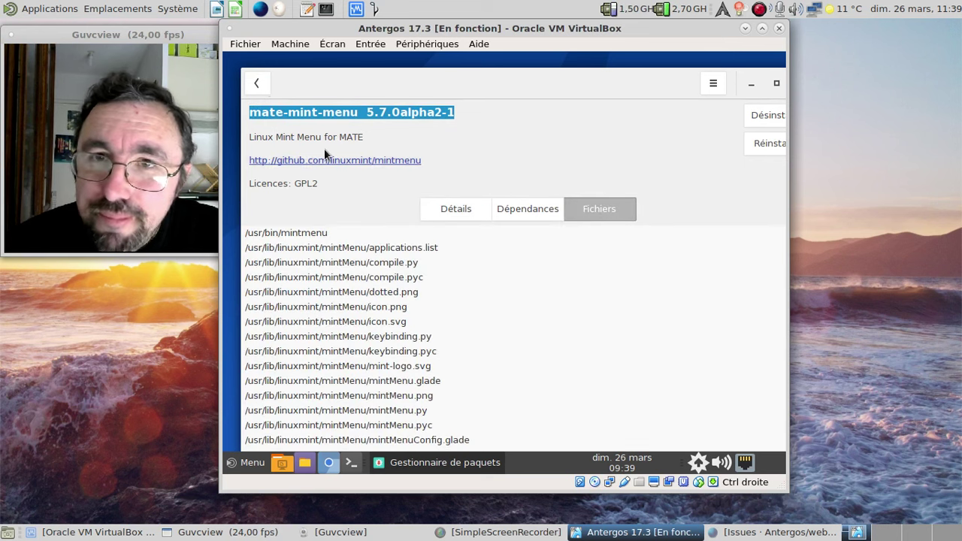
left_click(260, 82)
- Mark mate-mint-menu for Désinstaller, apply, confirm, and authenticate with the password
right_click(443, 372)
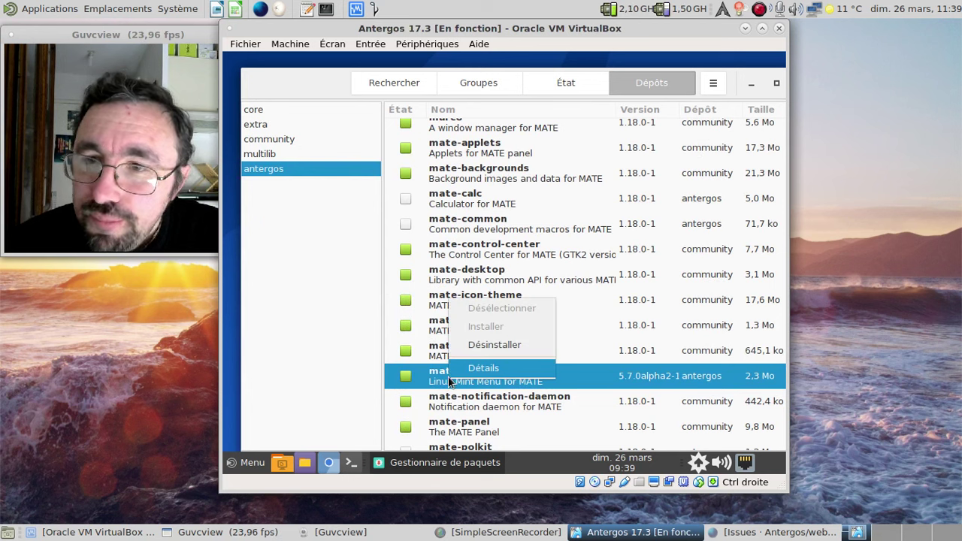
left_click(502, 345)
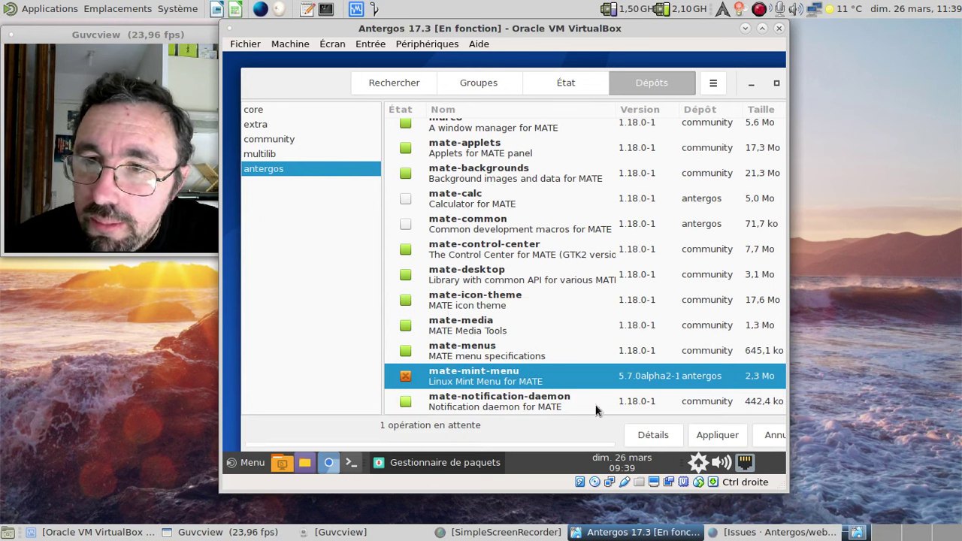
left_click(718, 436)
left_click(693, 160)
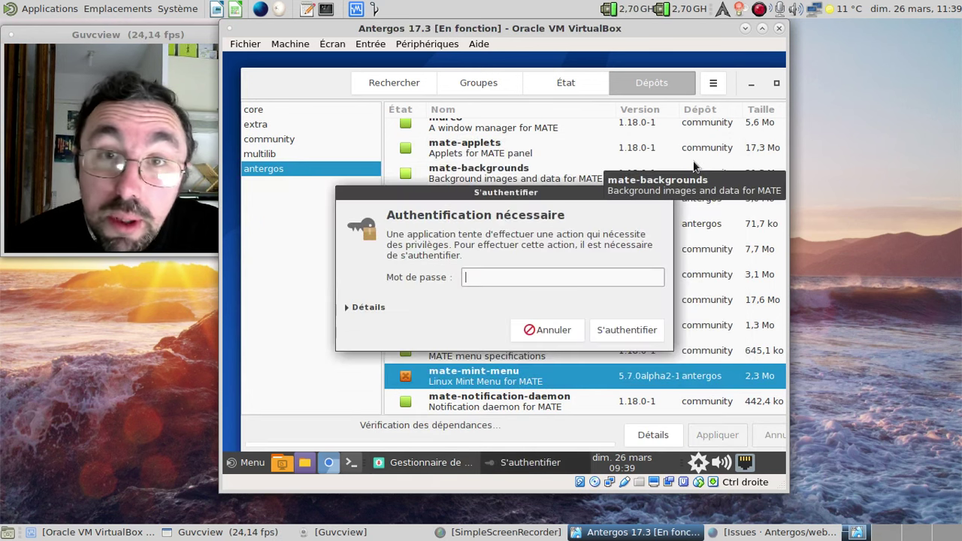
type("●●●●●●●●")
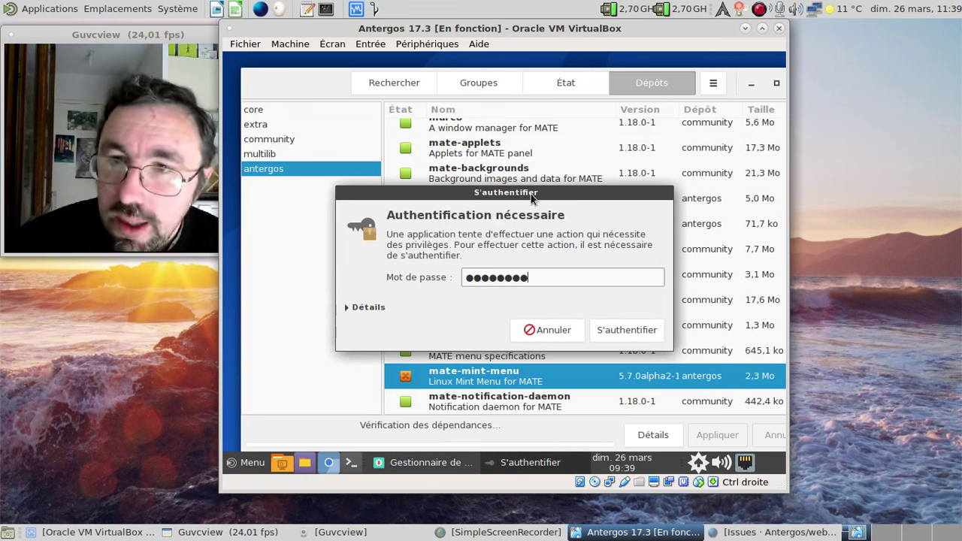
key("Return")
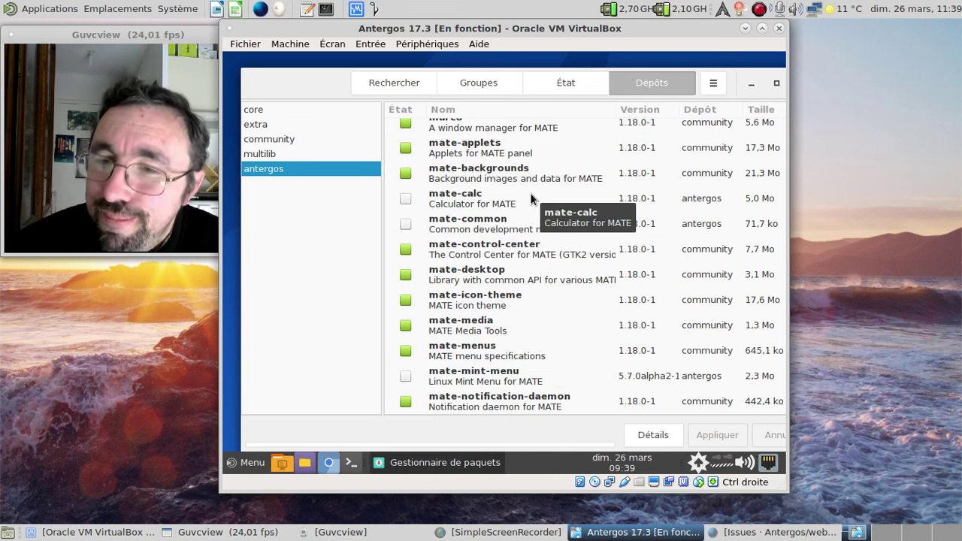
scroll(530, 196, "down", 5)
- Scroll the antergos list, then open and close Pamac's À propos box
scroll(531, 195, "down", 12)
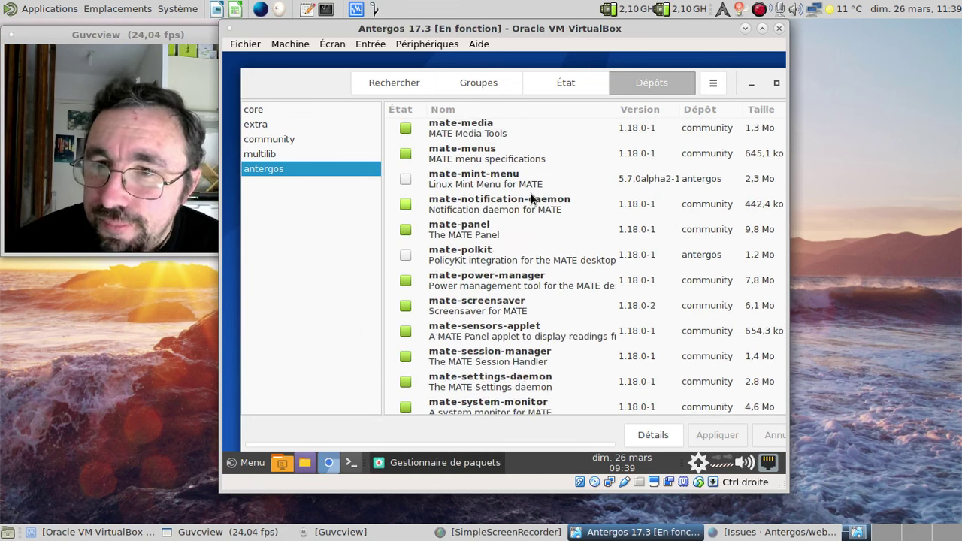
scroll(530, 197, "down", 12)
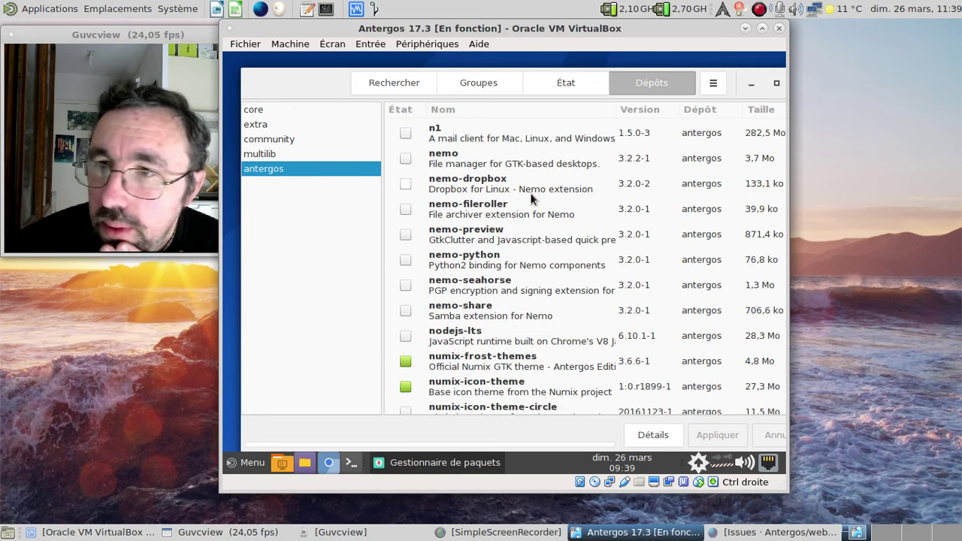
scroll(530, 197, "down", 6)
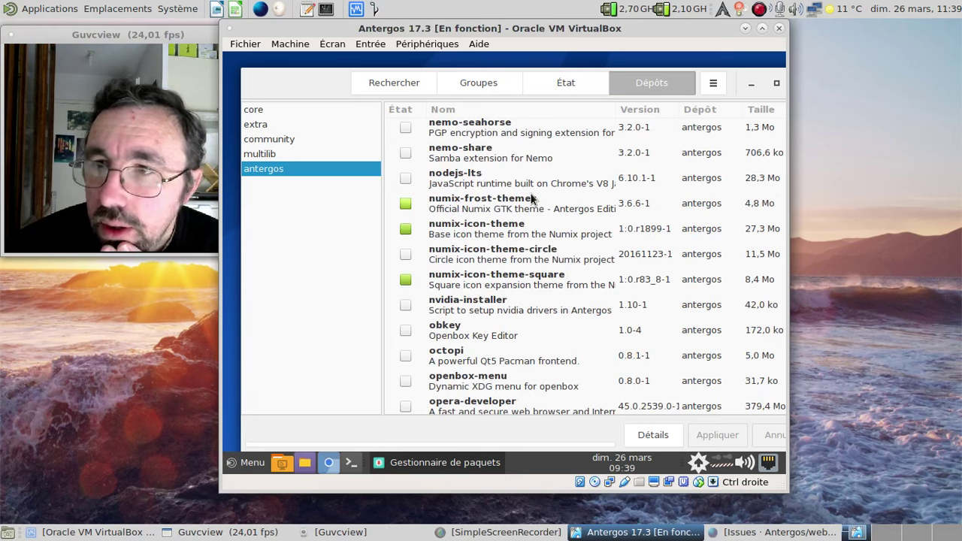
scroll(530, 197, "down", 8)
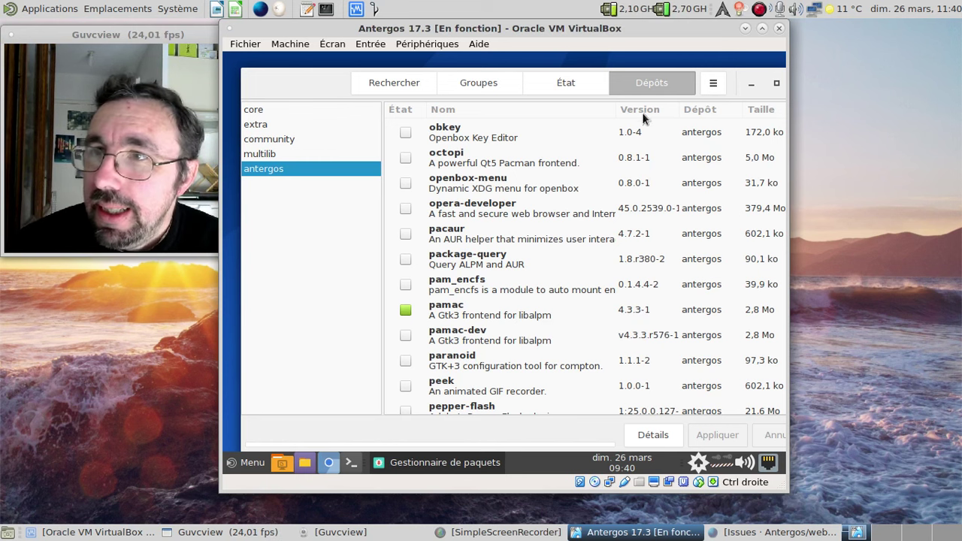
left_click(707, 84)
left_click(704, 209)
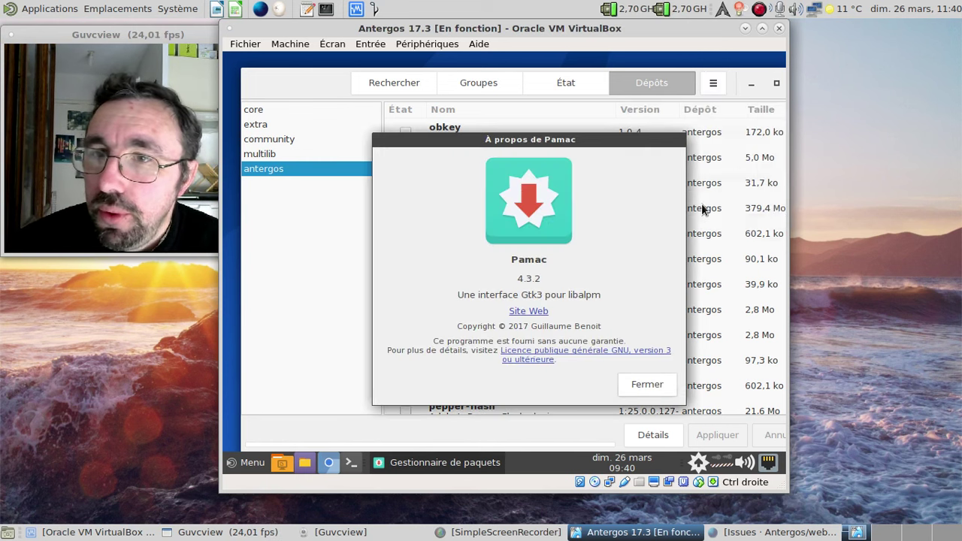
left_click(647, 387)
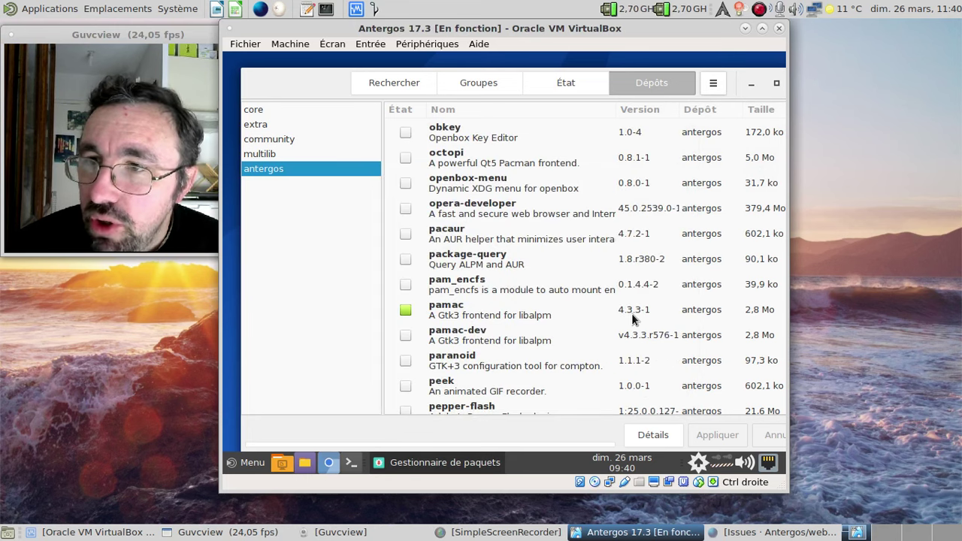
- Reopen À propos to read version 4.3.2, then close it with Fermer
left_click(713, 83)
left_click(683, 208)
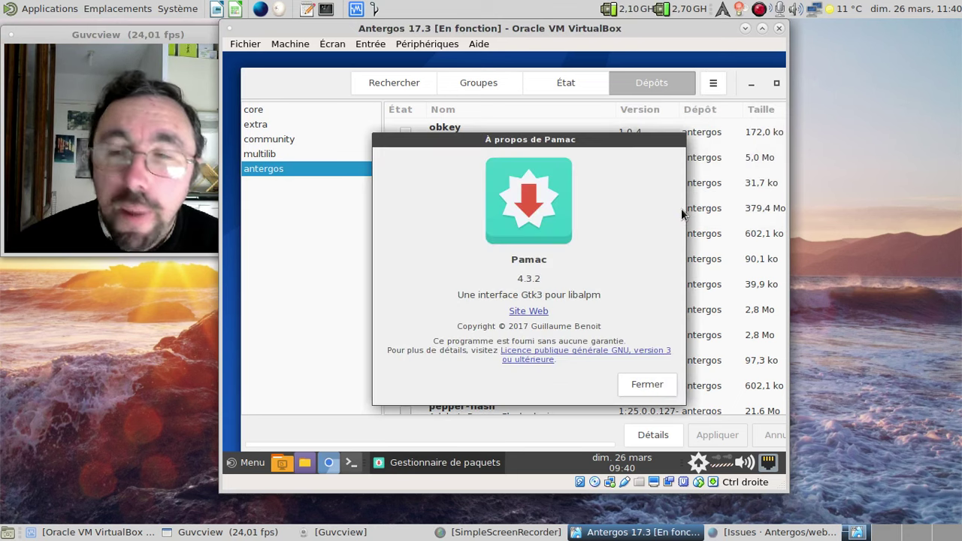
left_click(635, 386)
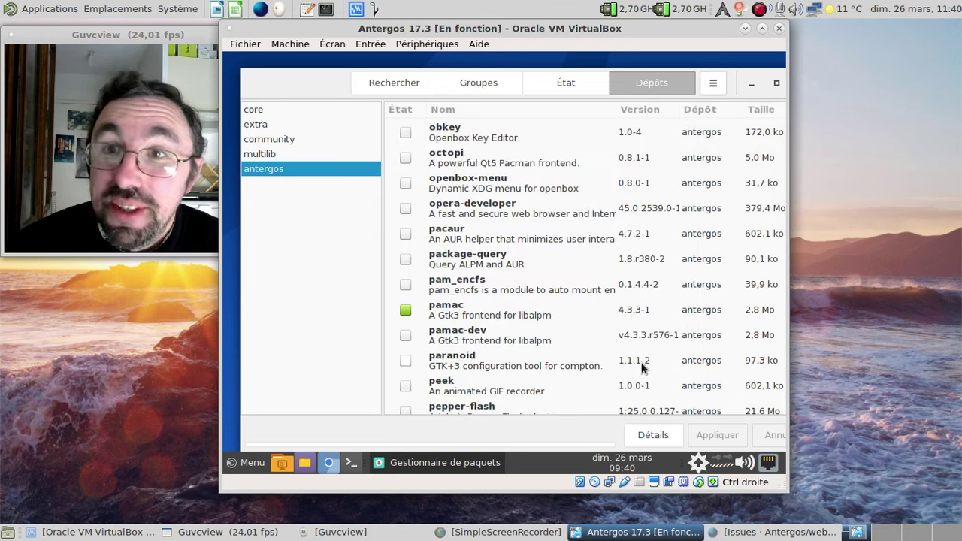
- Enable 'Activer le support d'AUR' in Pamac's Préférences AUR tab
left_click(397, 83)
left_click(712, 85)
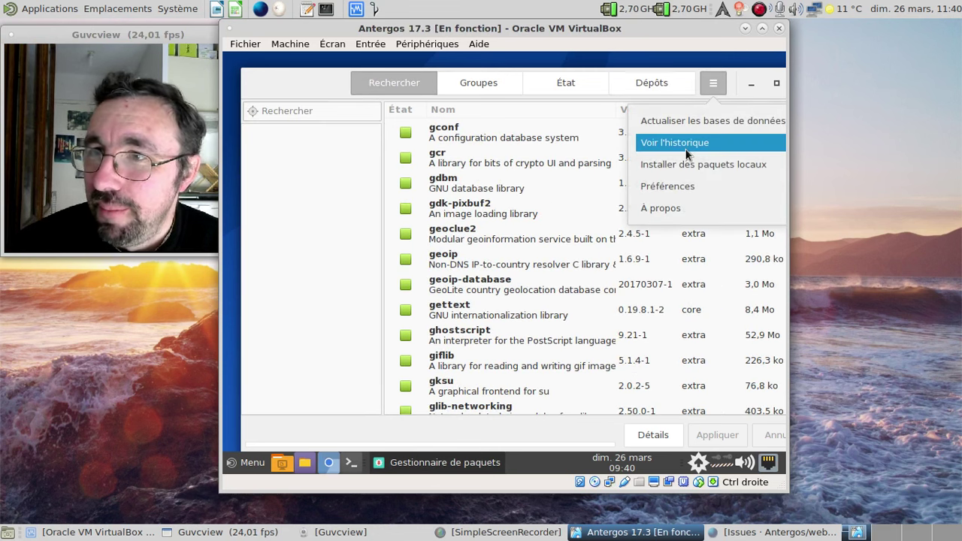
left_click(683, 185)
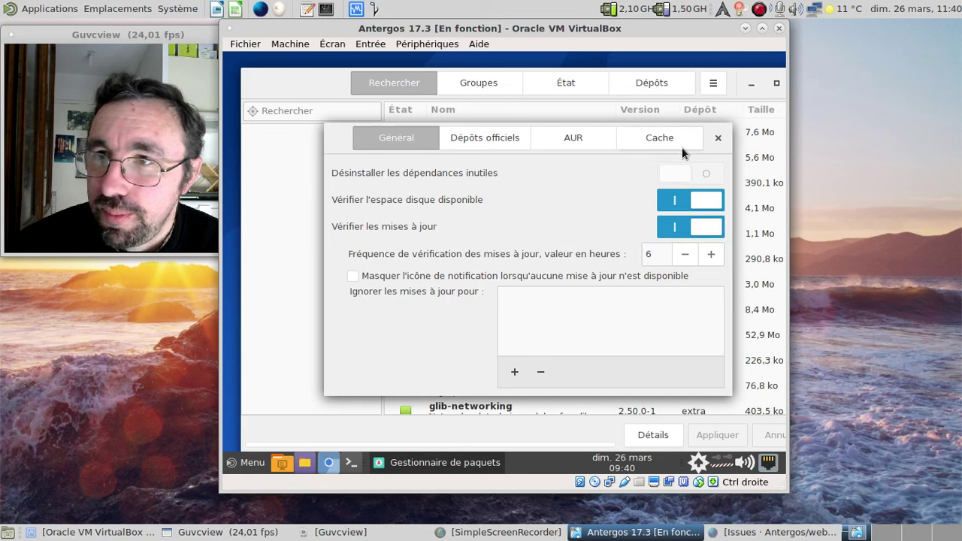
left_click(577, 136)
left_click(709, 208)
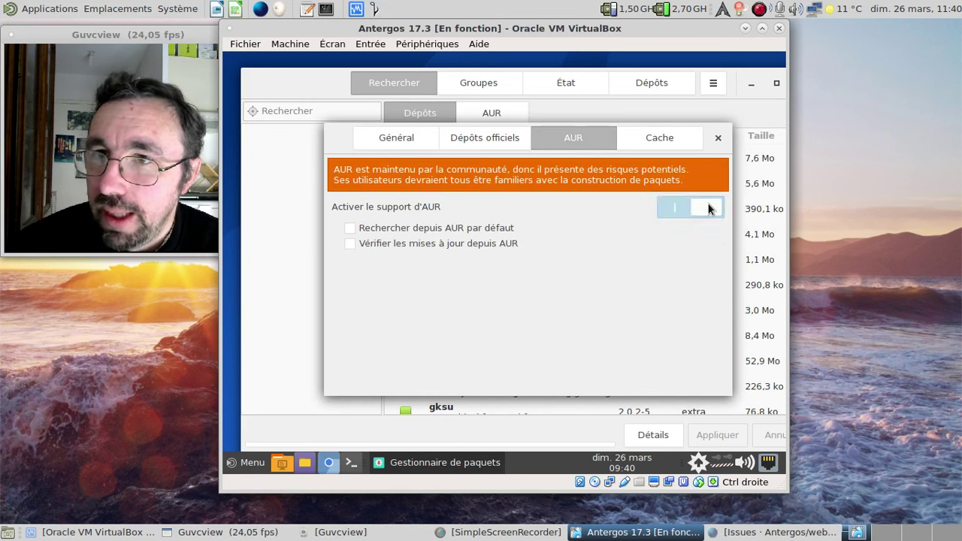
left_click(716, 137)
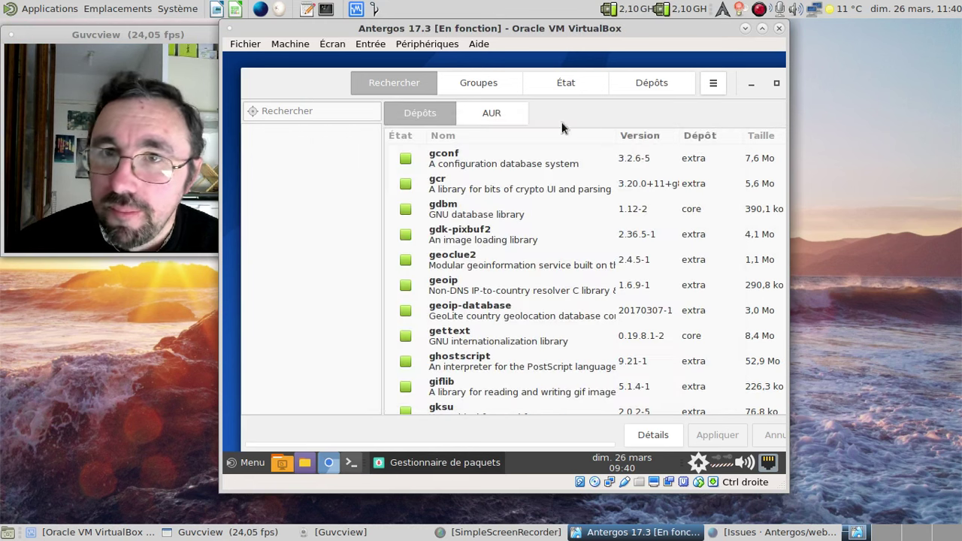
- Search for pamac-aur and select it among the AUR results
left_click(318, 111)
type("pacman")
key("BackSpace")
key("BackSpace")
key("BackSpace")
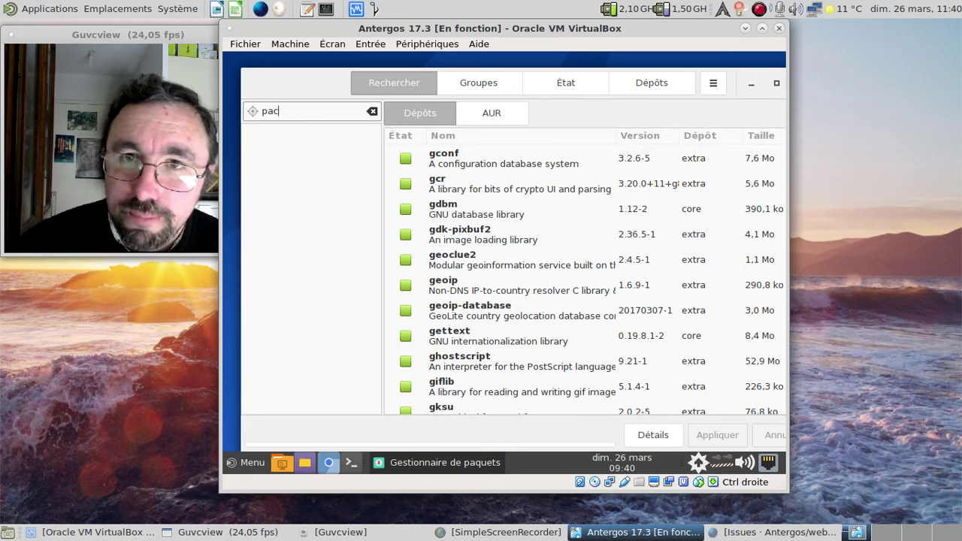
type("m")
key("BackSpace")
key("BackSpace")
type("mac-aur")
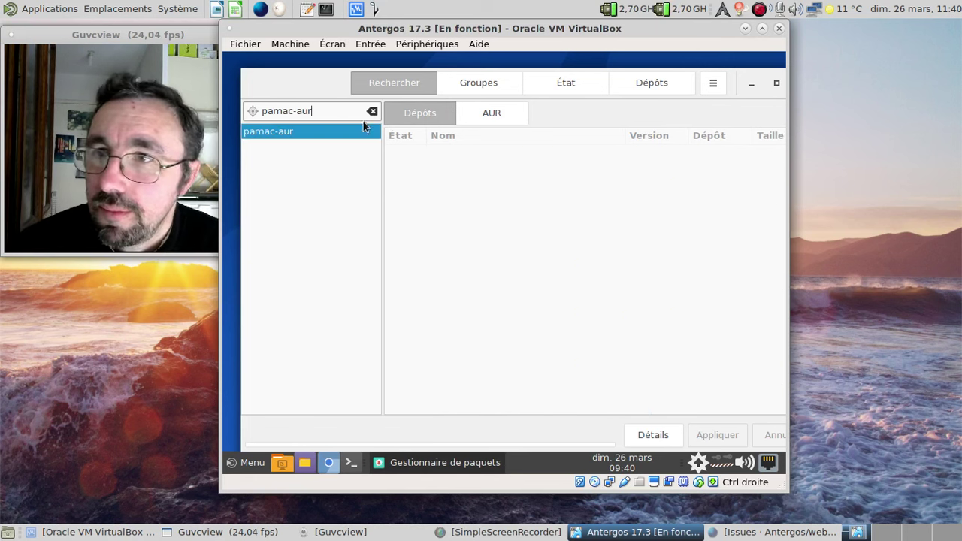
left_click(482, 115)
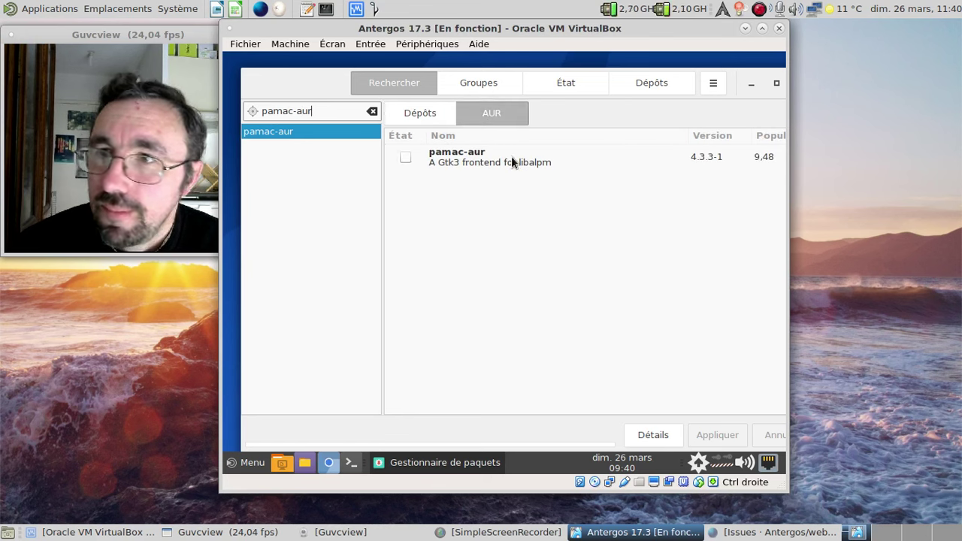
left_click(512, 161)
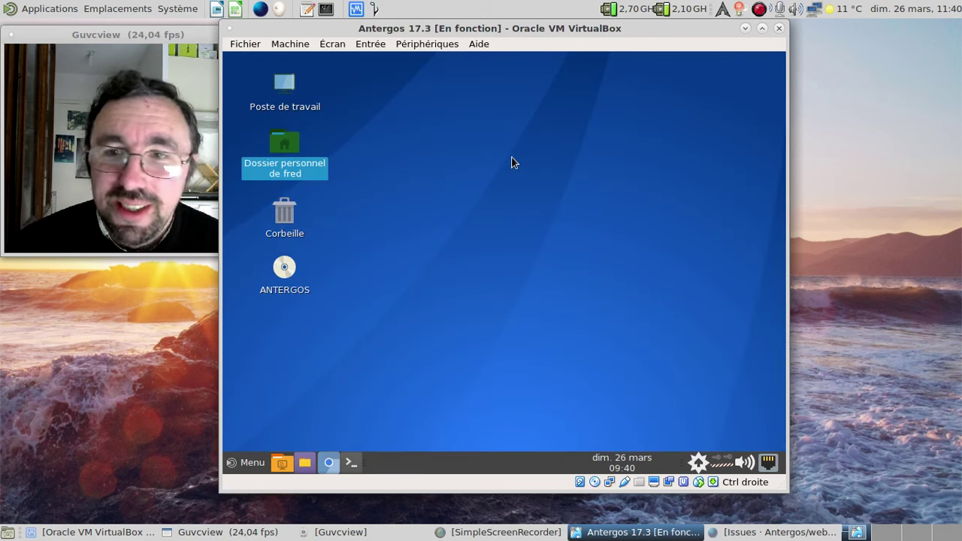
left_click(353, 462)
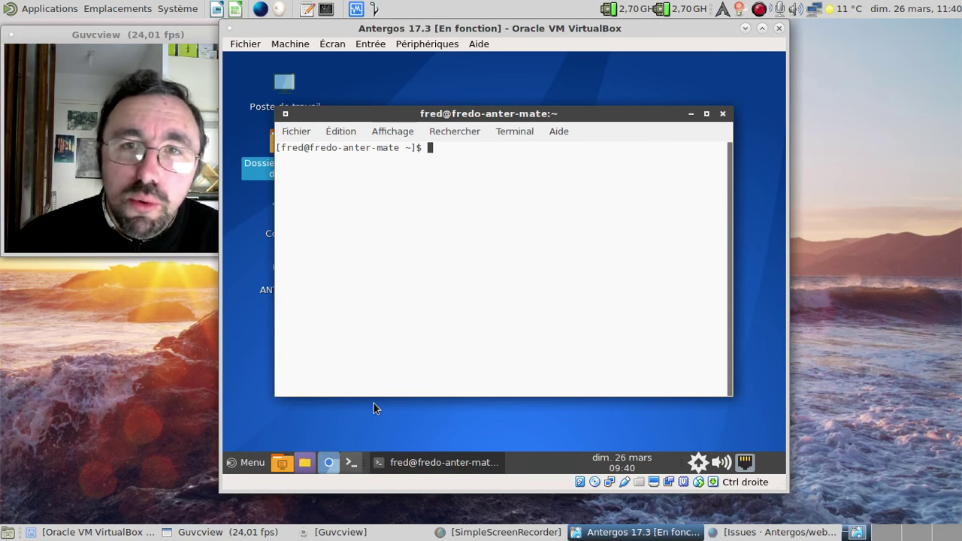
type("git c")
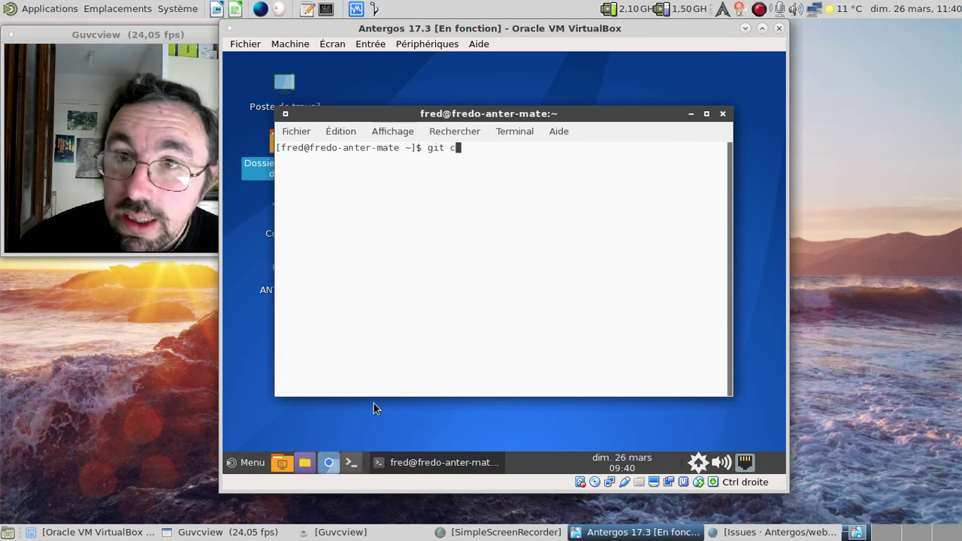
type("lone https:/")
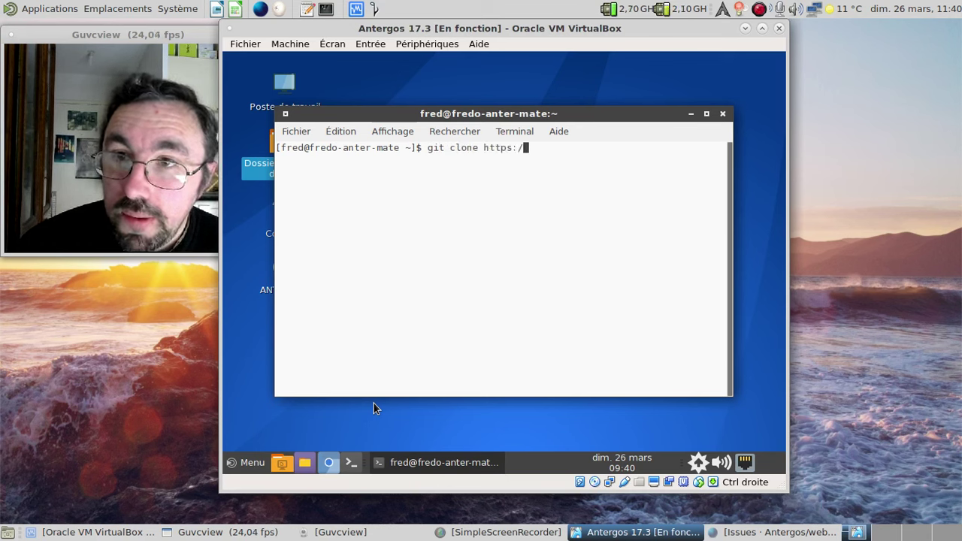
type("/aur.archlinux")
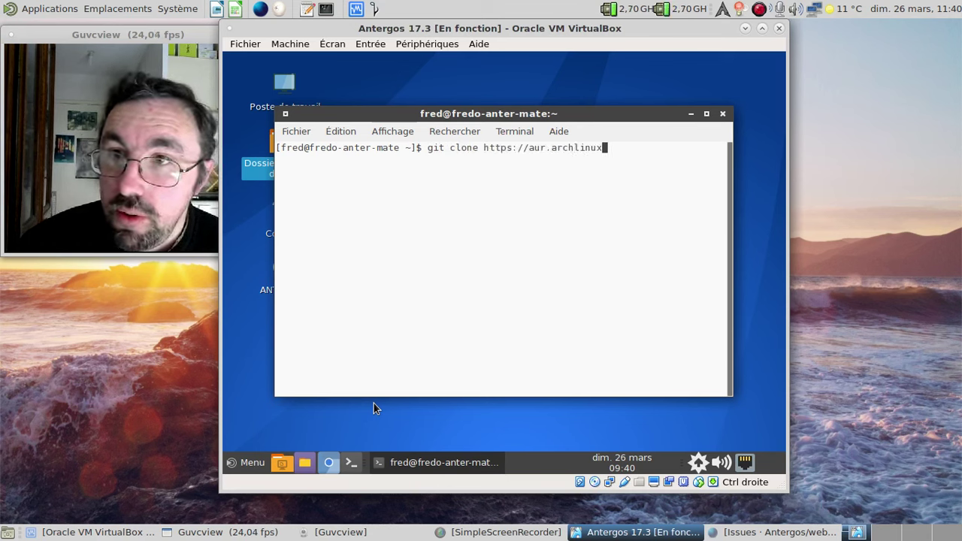
type(".org/")
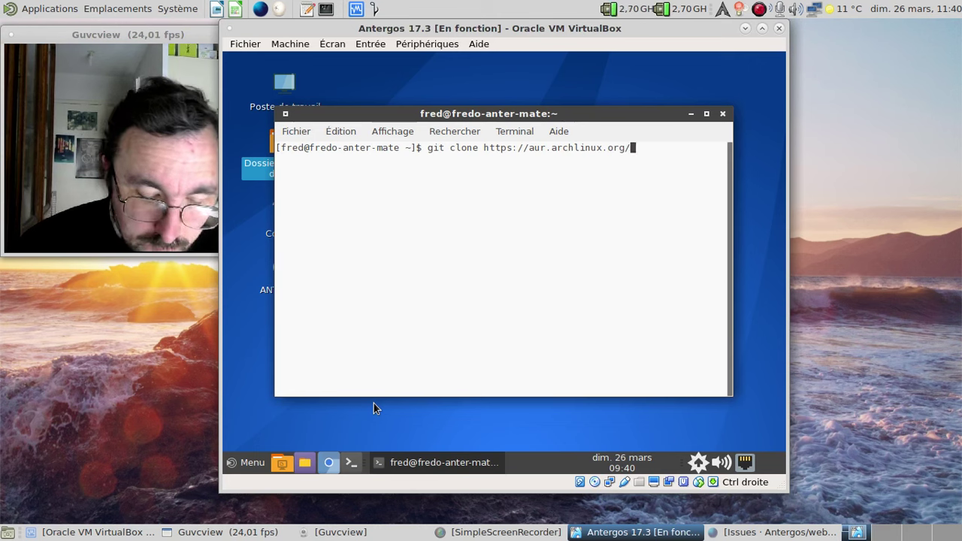
type("pamac")
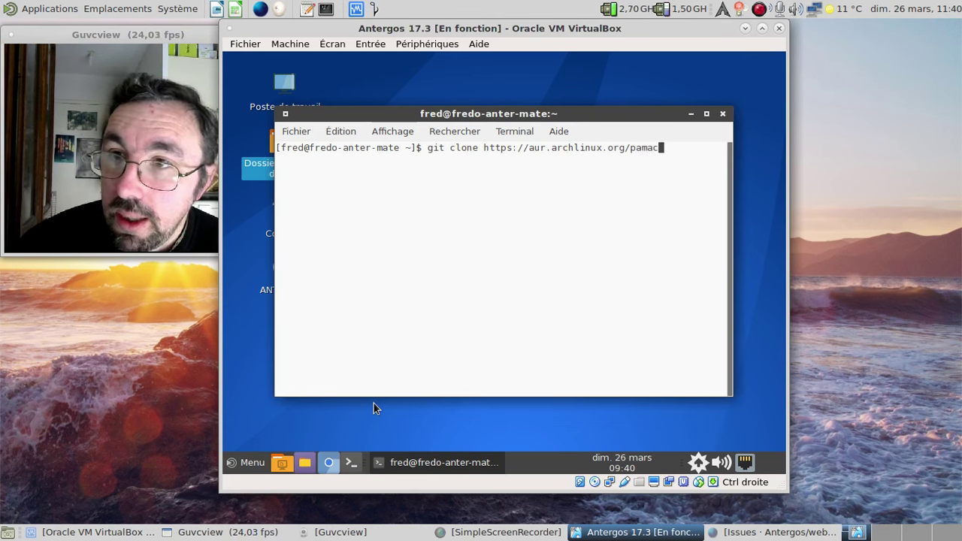
type("-aur.git")
key("Return")
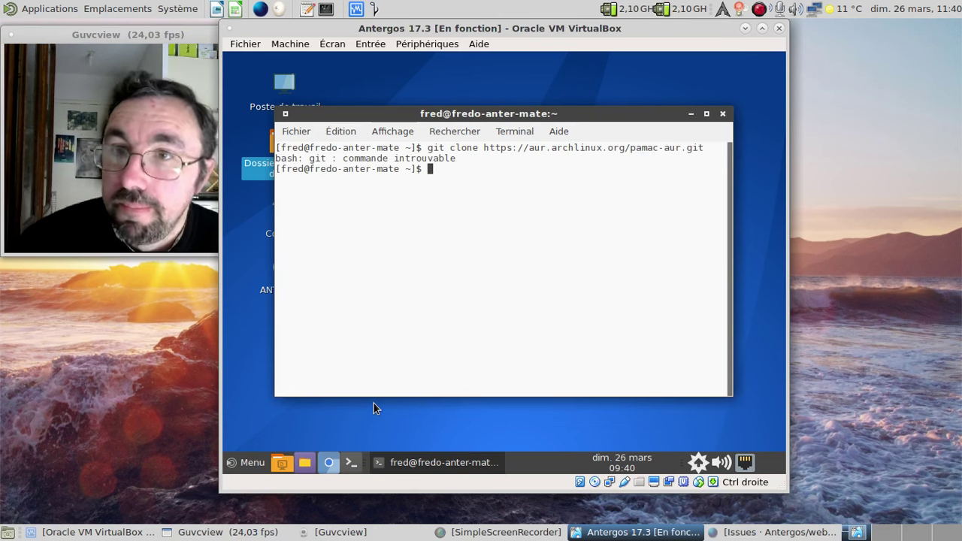
- Install git and perl-error with sudo pacman -S git
key("Up")
key("Down")
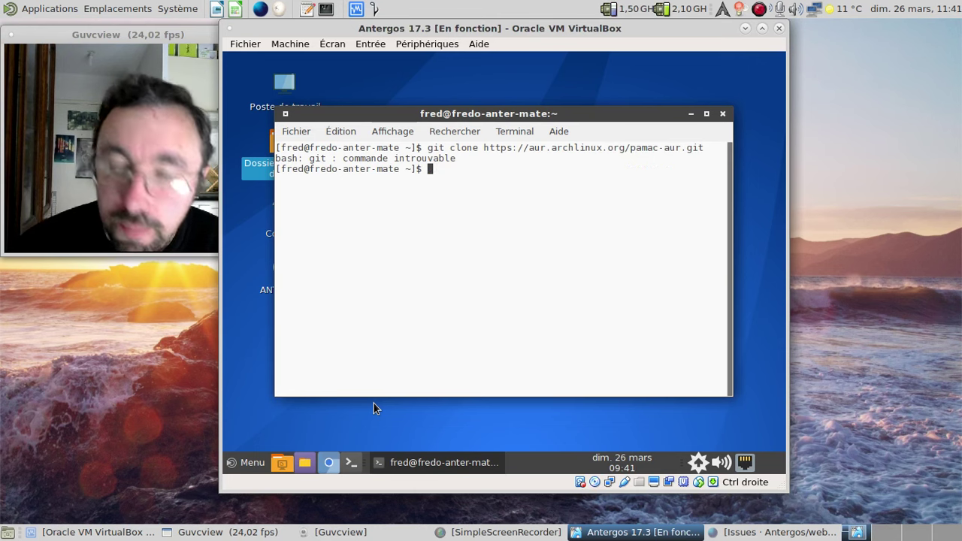
type("sudo pacman ")
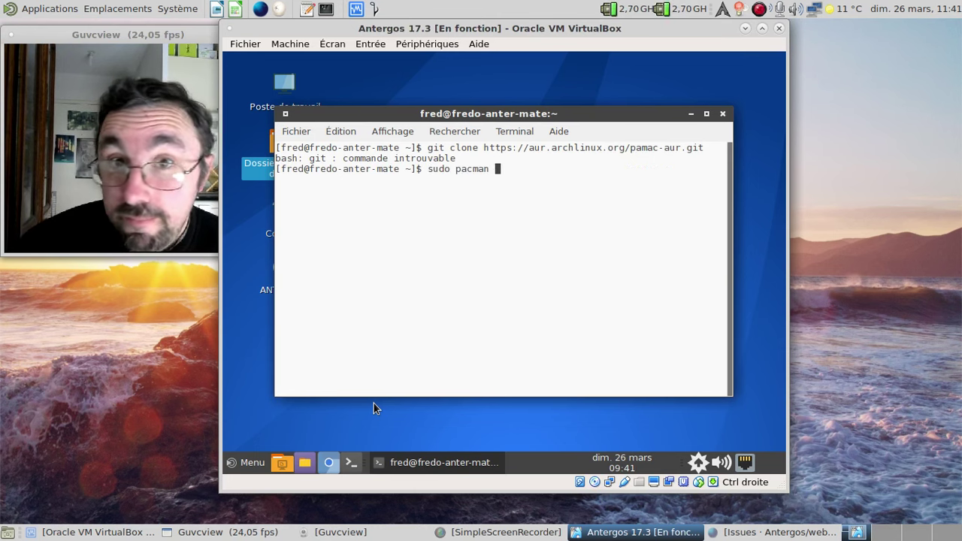
type("-S git")
key("Return")
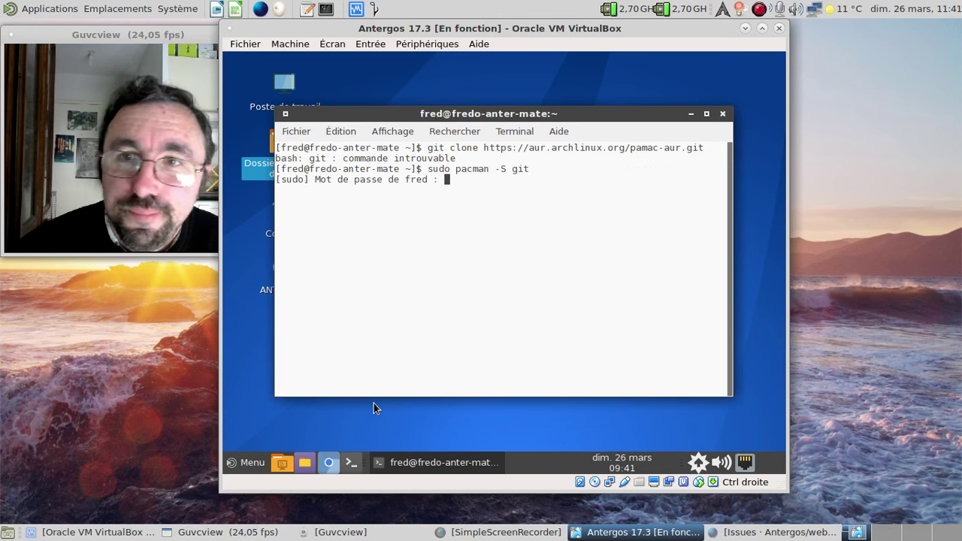
key("Return")
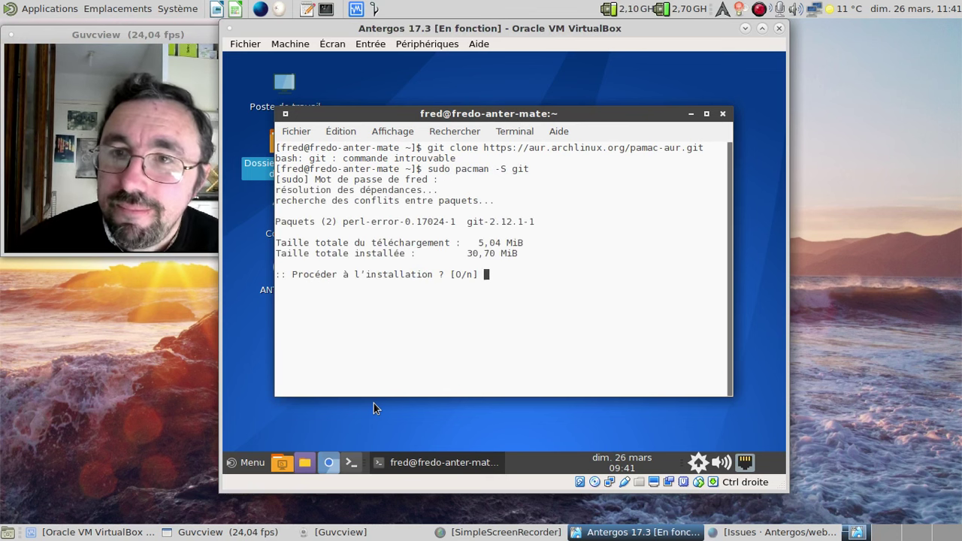
key("Return")
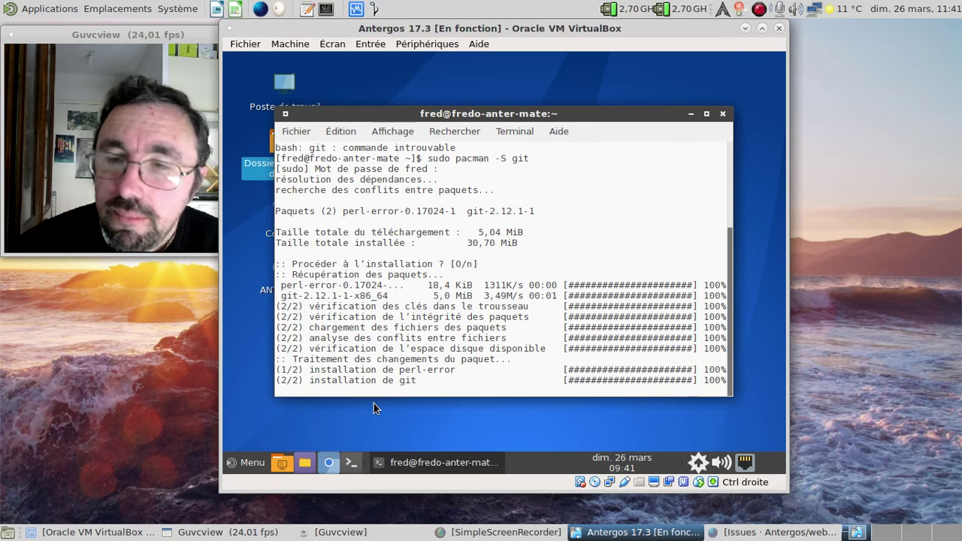
key("Up")
key("Up")
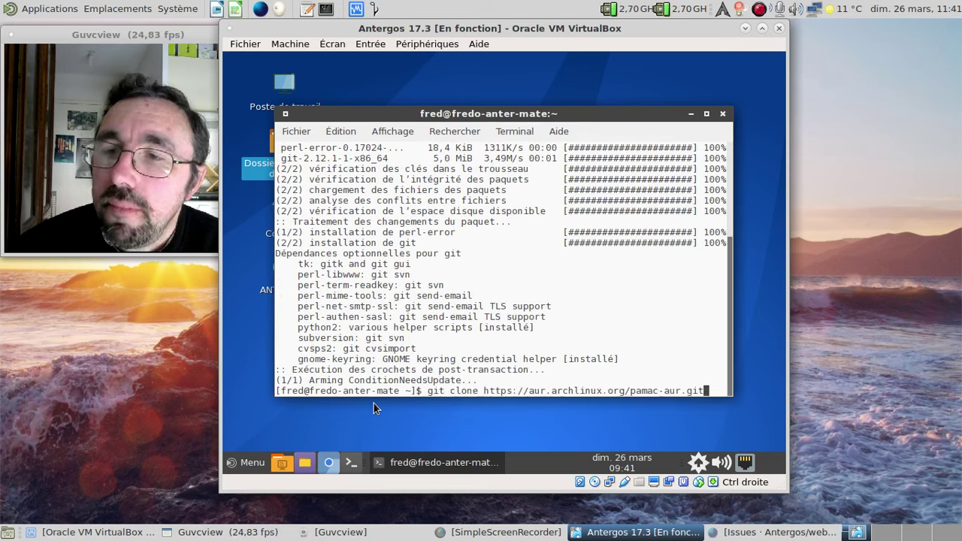
- Clone pamac-aur again and change into the pamac-aur folder
key("Return")
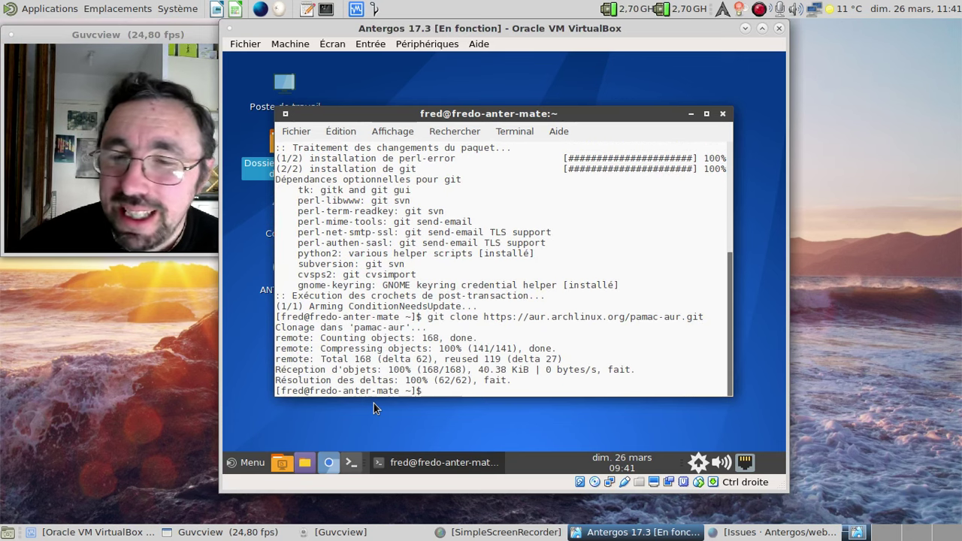
type("cd pa")
key("Tab")
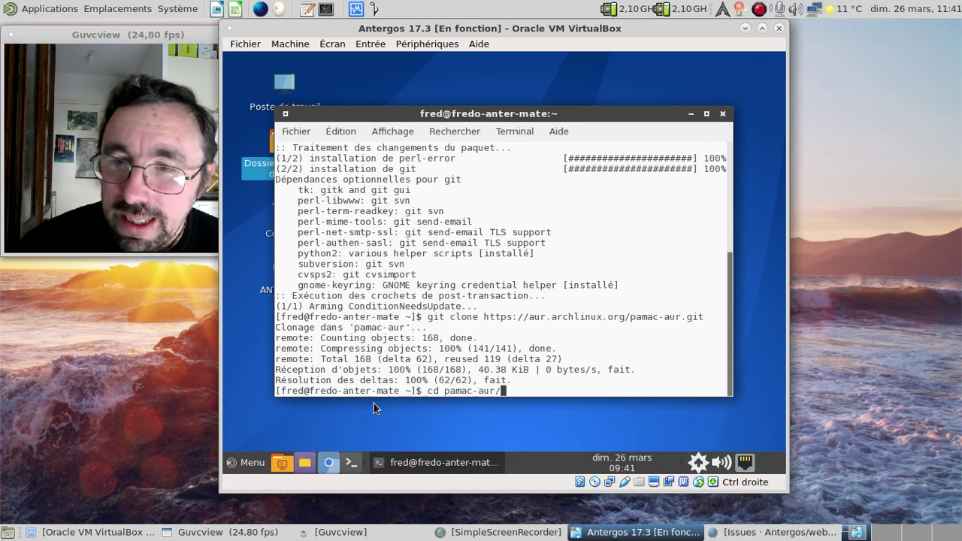
key("Return")
- Build and install with makepkg -si, accepting itstool and vala, then open a new tab
type("makepkg -si")
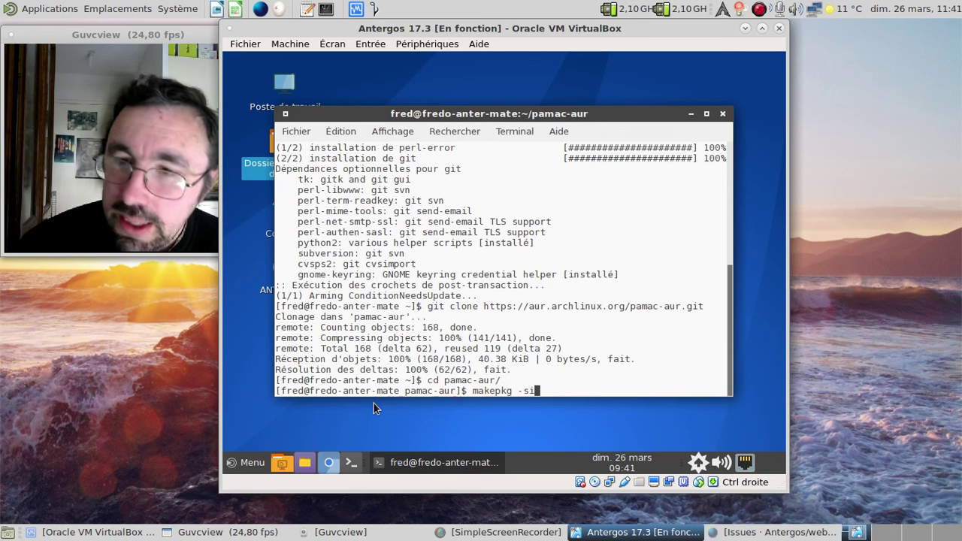
key("Return")
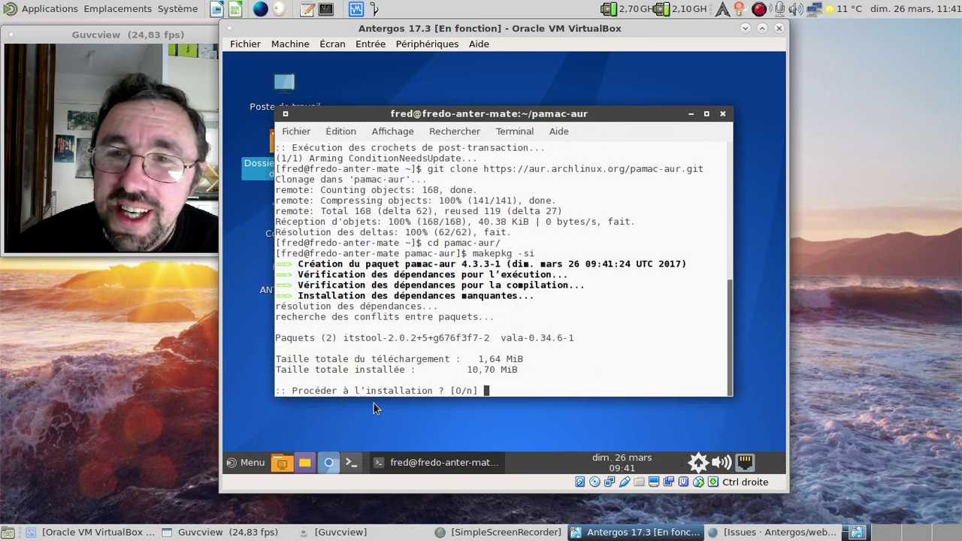
key("Return")
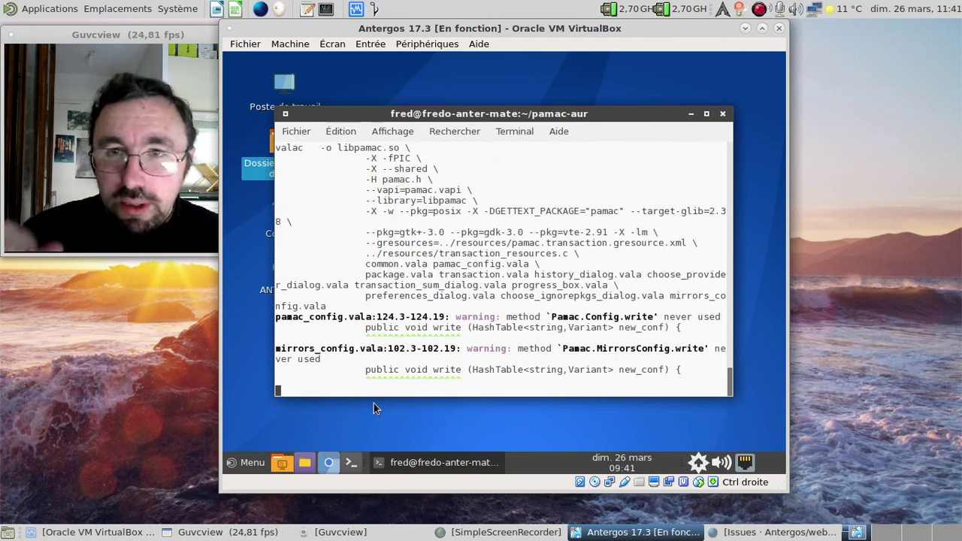
key("ctrl+shift+t")
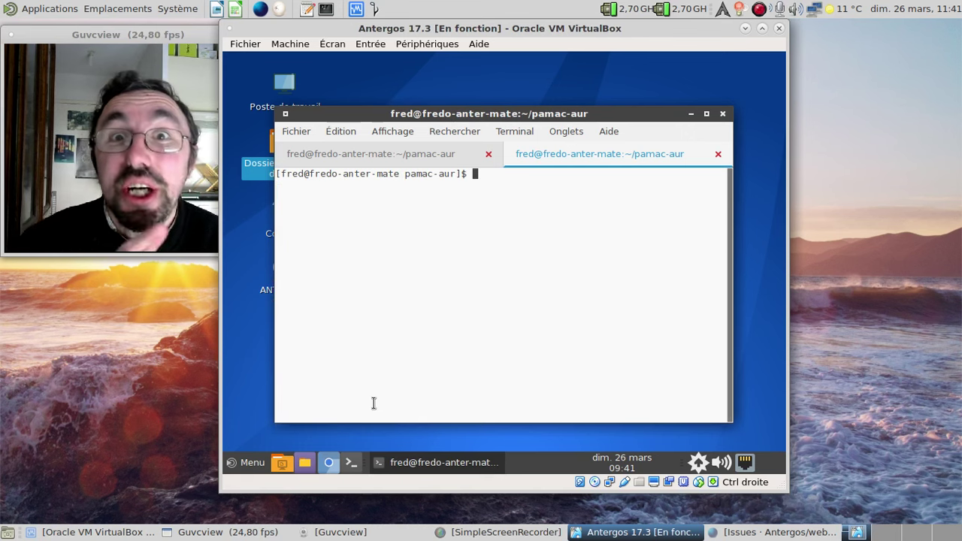
- Return to the home directory, enlarge the terminal text, and list where /etc/localtime points
type("cd*")
key("Return")
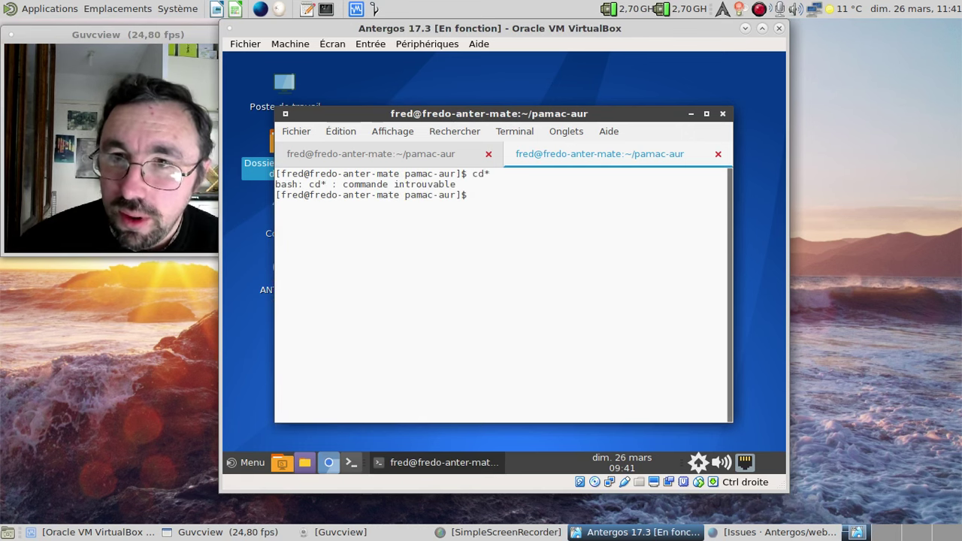
type("c d")
key("Return")
type("cd")
key("Return")
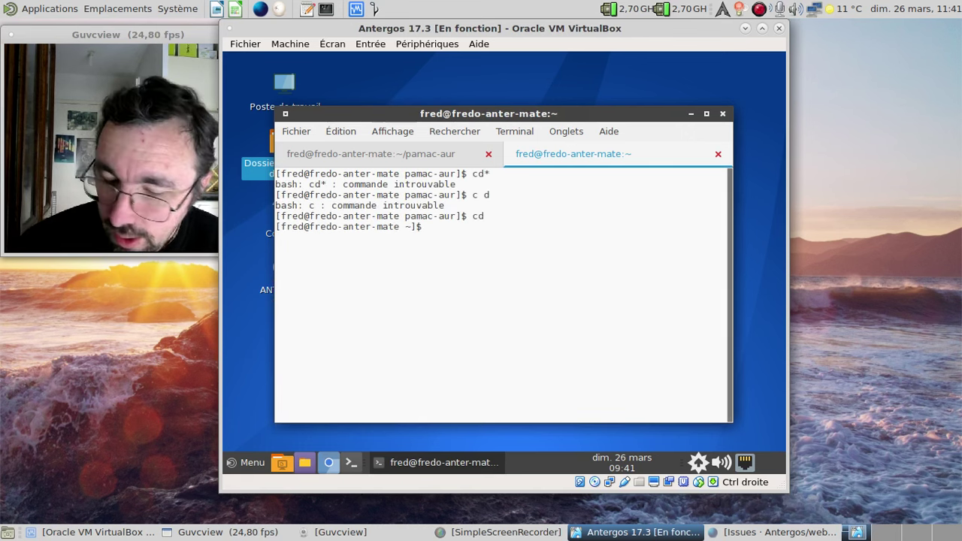
key("ctrl+plus")
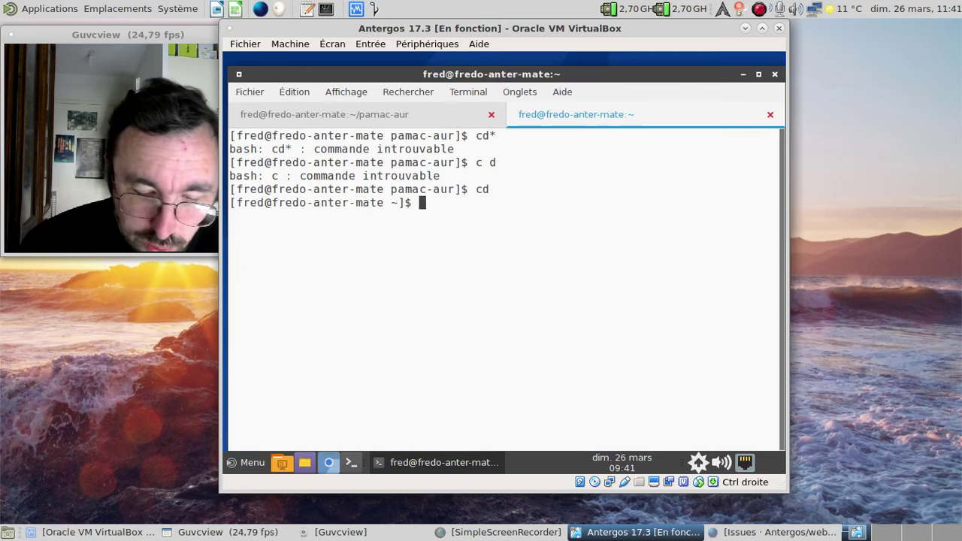
type("sudo l")
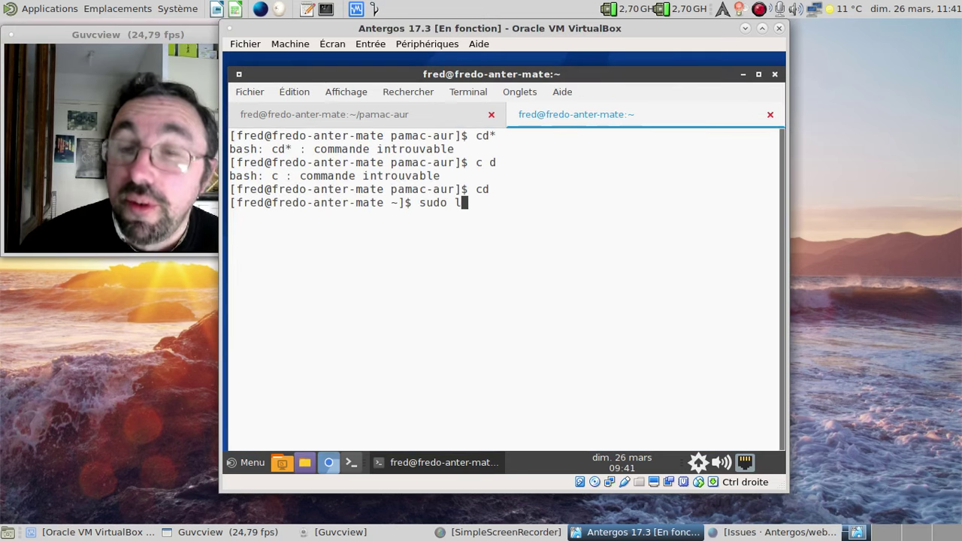
key("BackSpace")
key("BackSpace")
key("BackSpace")
key("BackSpace")
key("BackSpace")
key("BackSpace")
type("le")
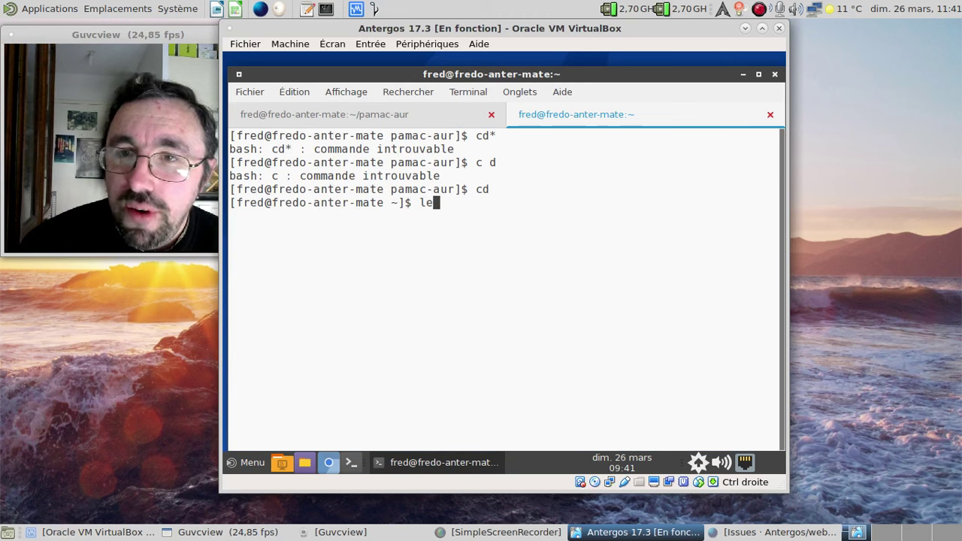
key("BackSpace")
type("s -alh")
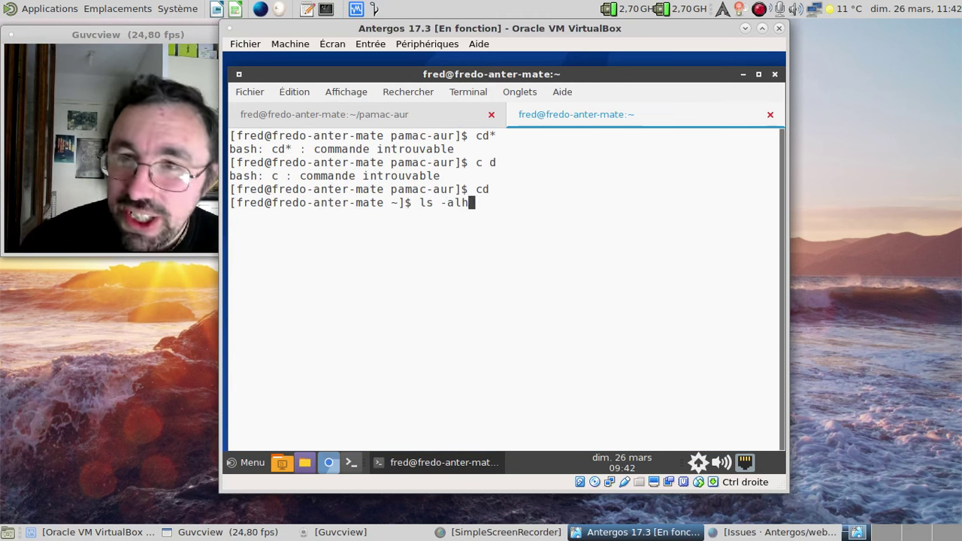
type(" /etc/loc")
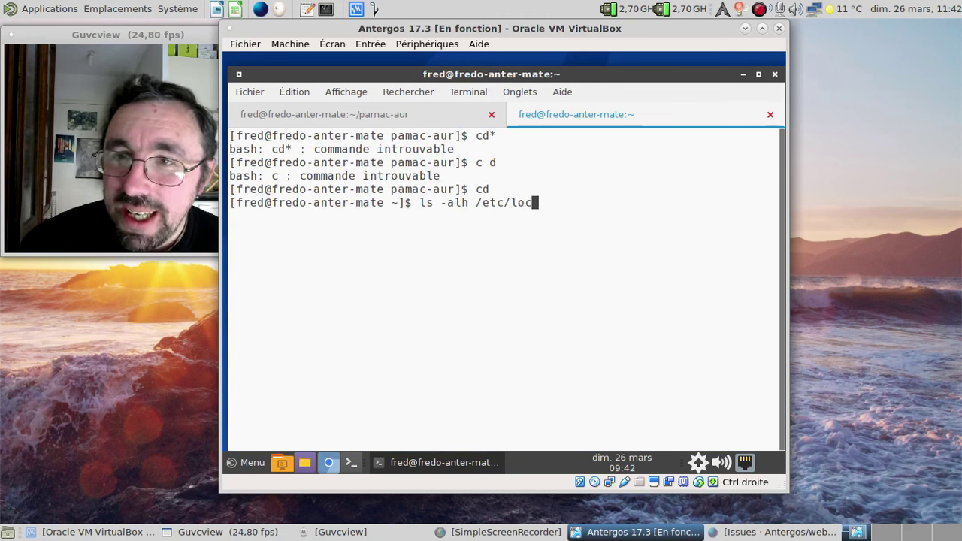
type("altime")
key("Return")
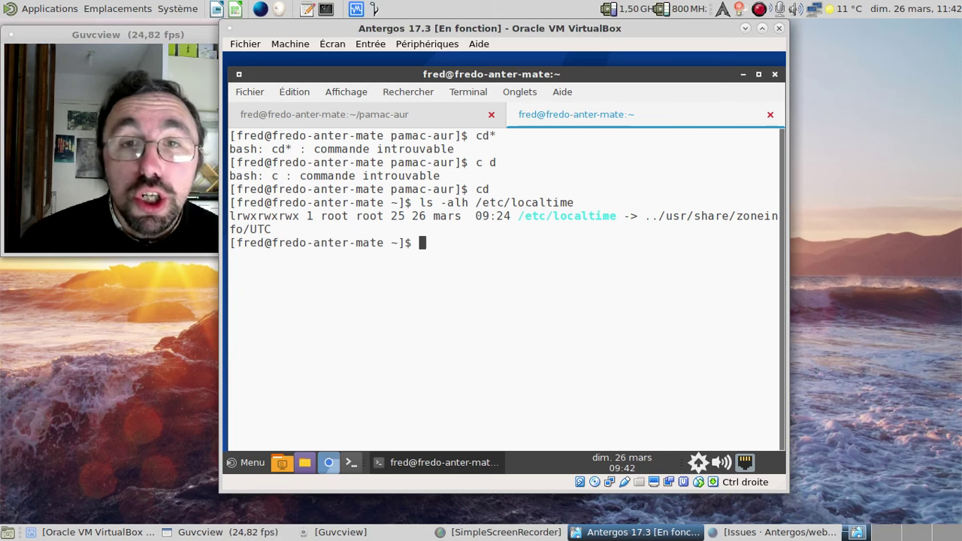
- Link /etc/localtime to /usr/share/zoneinfo/Europe/Paris with sudo ln -sf, entering the password
type("ln,")
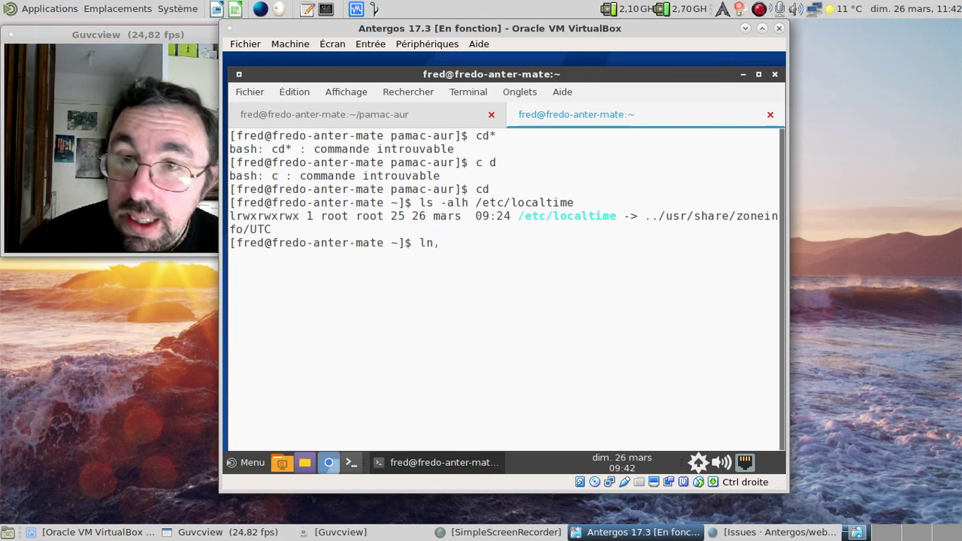
key("BackSpace")
type("-sf /")
key("Home")
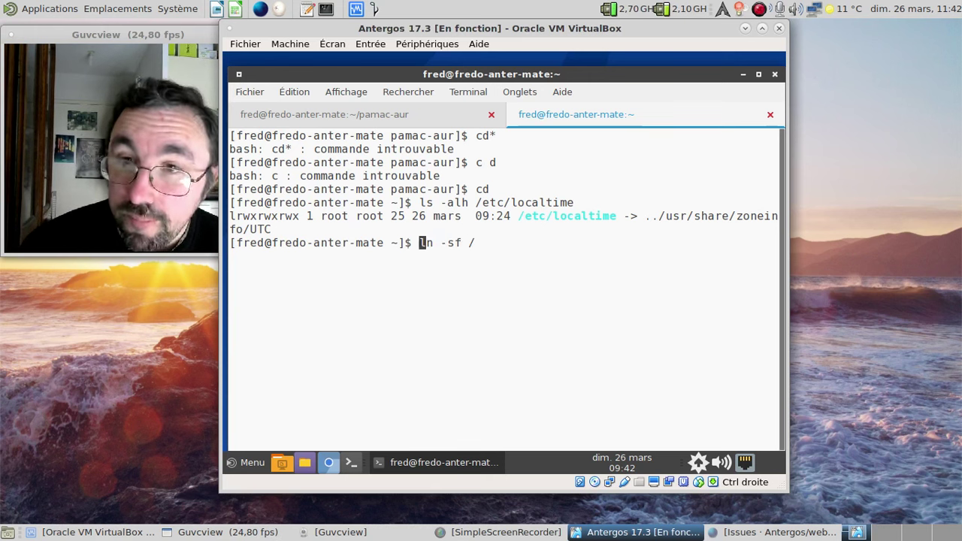
type("sudo")
key("End")
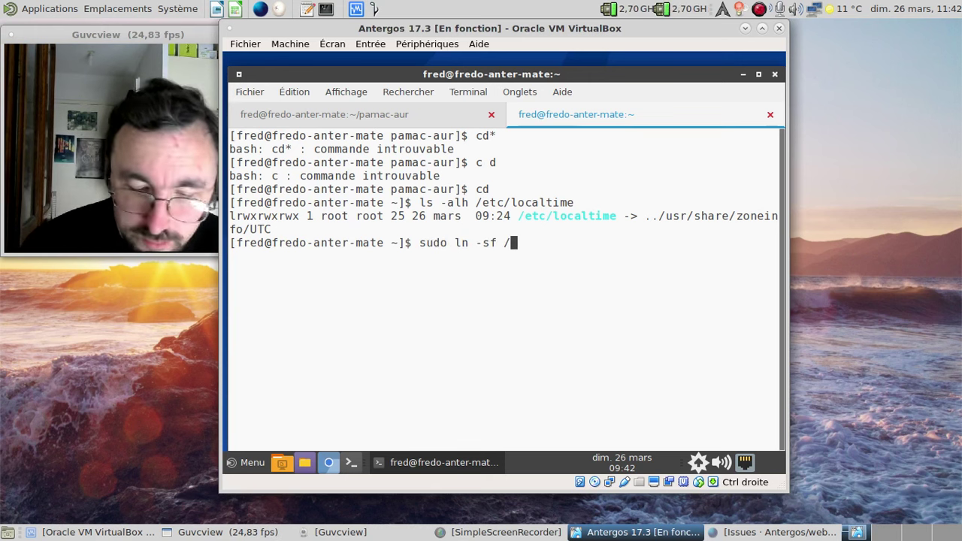
type("usr/share/zo")
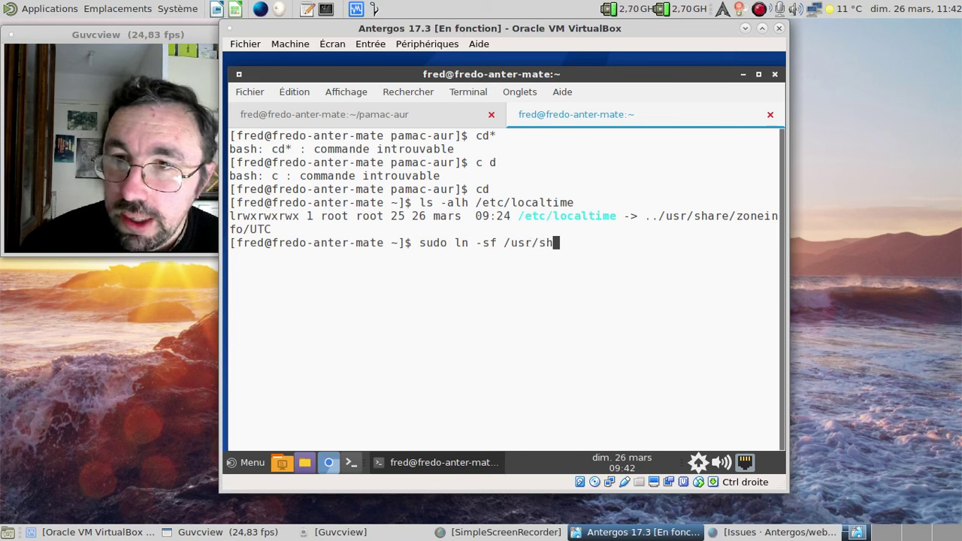
key("Tab")
type("E")
key("Tab")
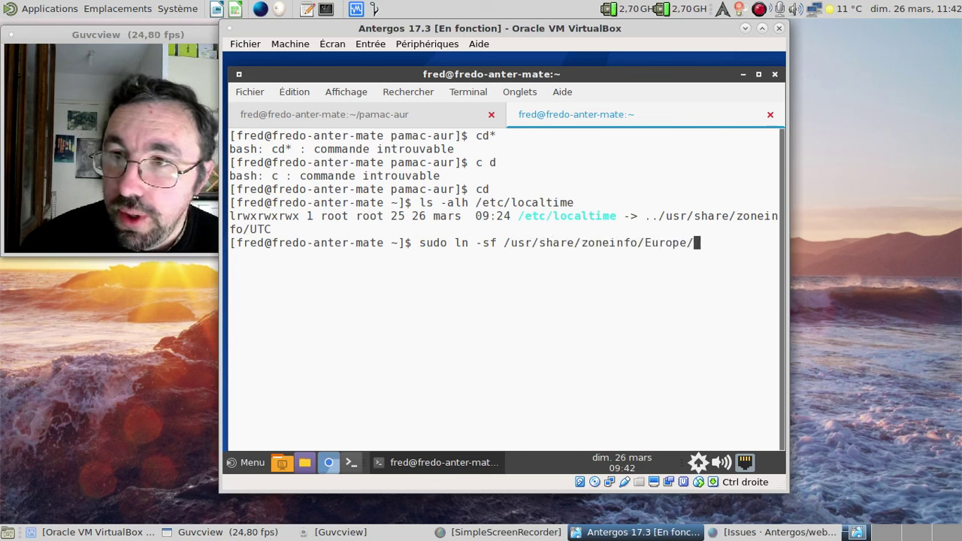
type("Pa")
key("Tab")
type("/etc/localtime")
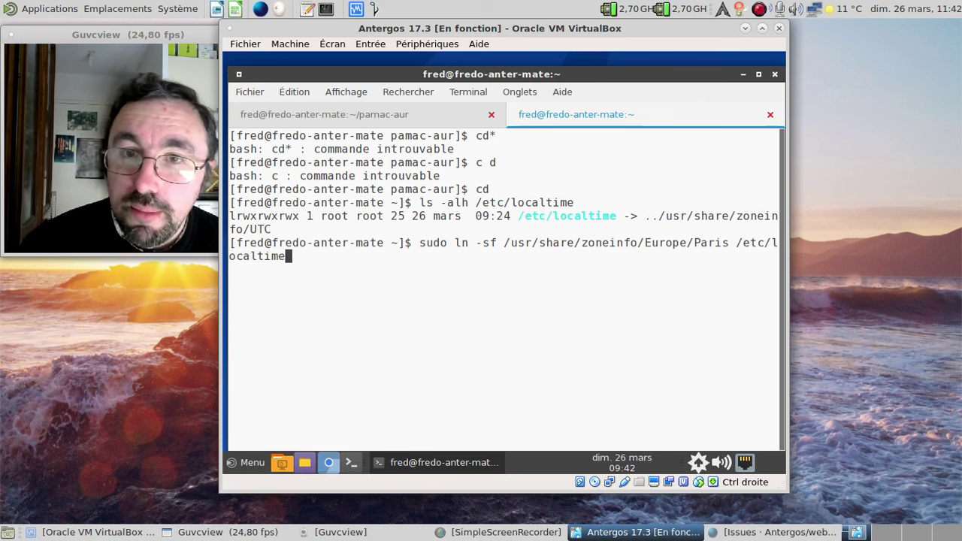
key("Return")
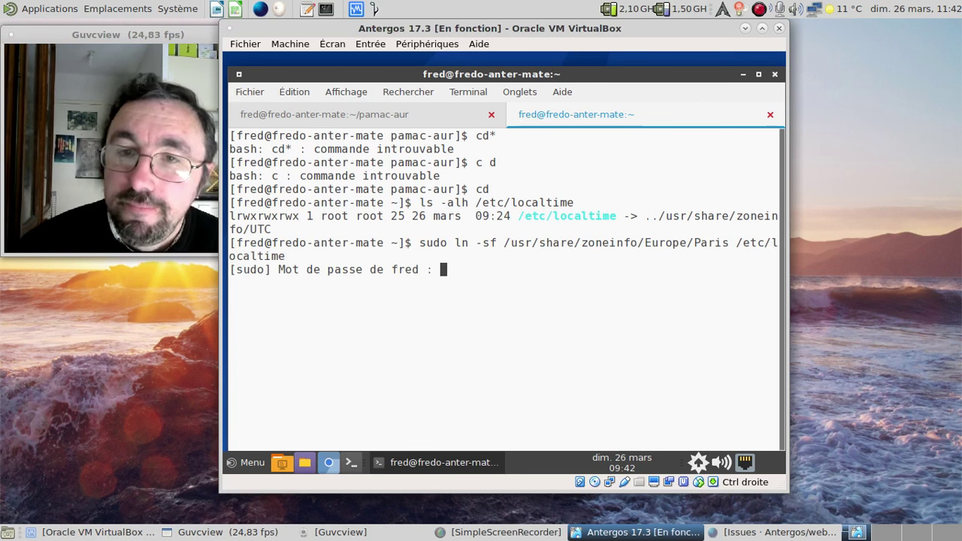
key("Return")
- Re-run ls -alh /etc/localtime to confirm it now points to Europe/Paris
type("cd")
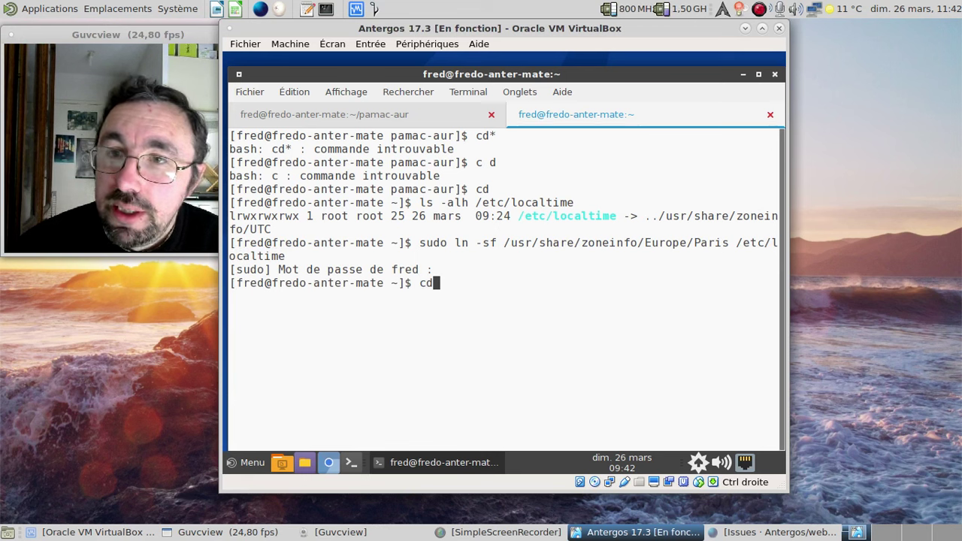
key("BackSpace")
type("d")
key("Up")
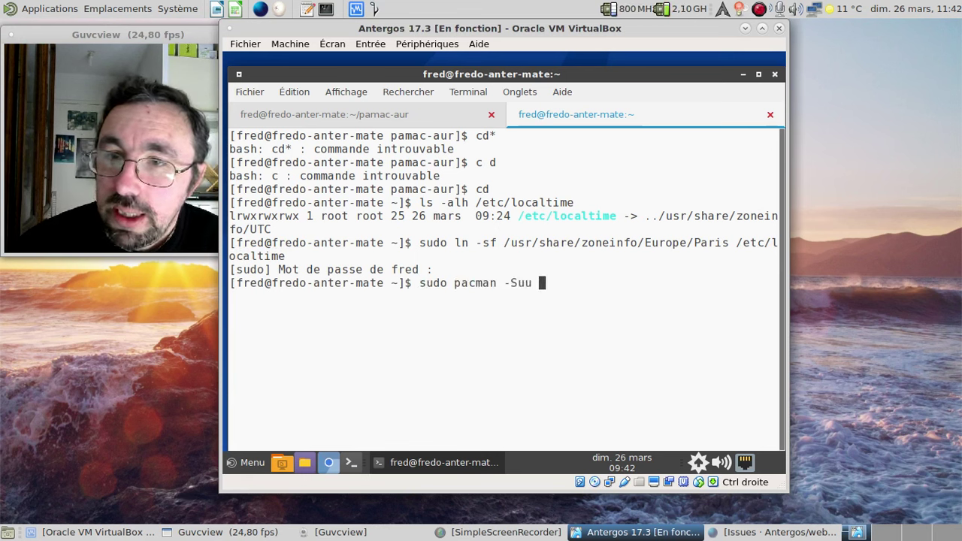
key("Up")
key("Down")
key("Down")
key("BackSpace")
key("Up")
key("Up")
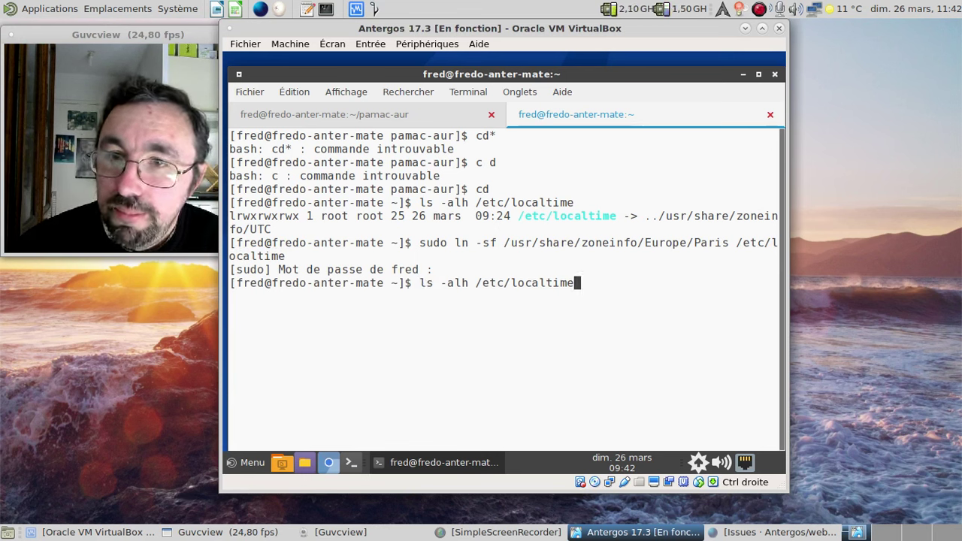
key("Return")
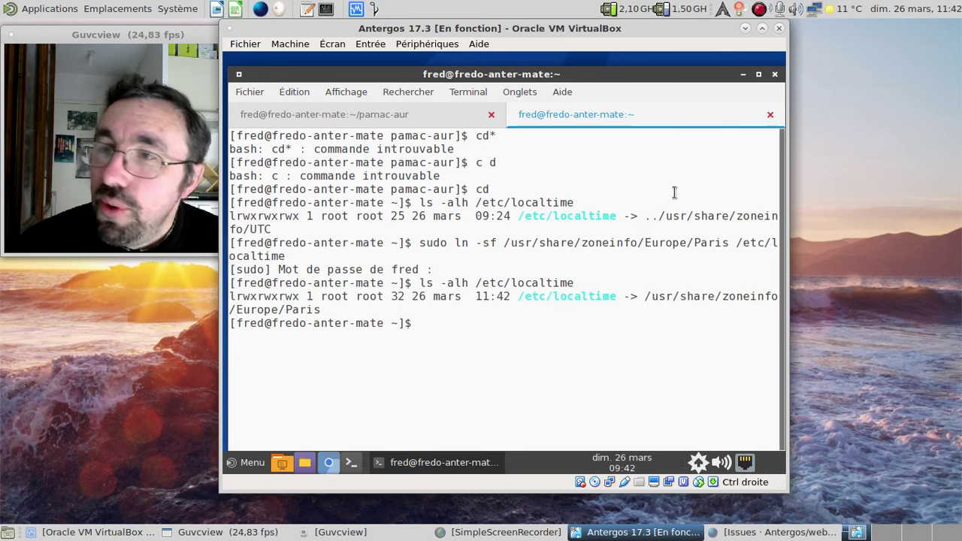
- Close the second terminal tab and confirm removing pamac and installing pamac-aur
left_click(770, 114)
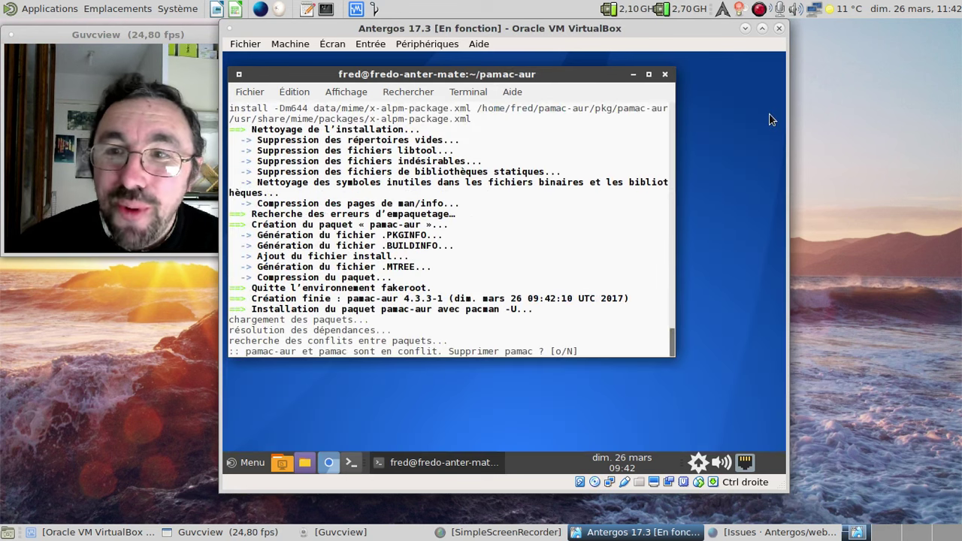
key("Return")
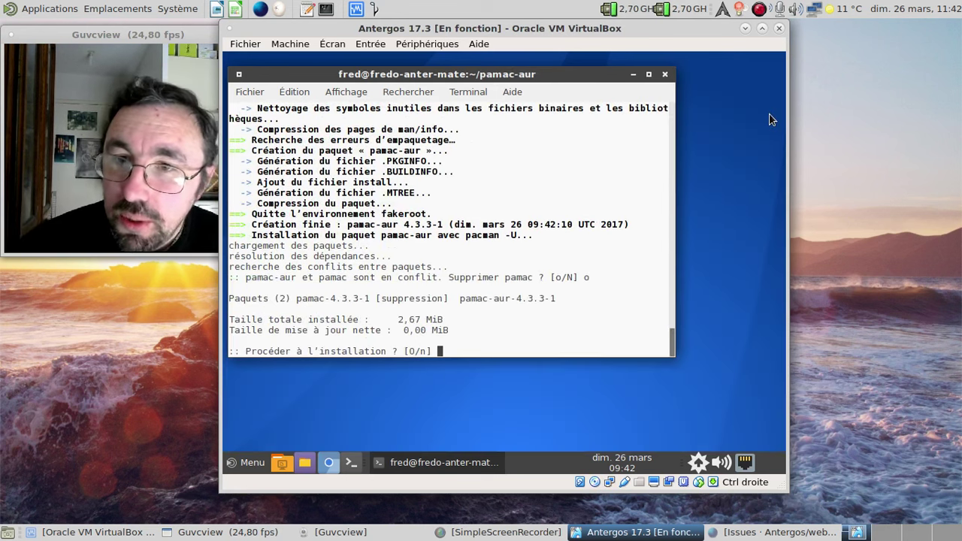
key("Return")
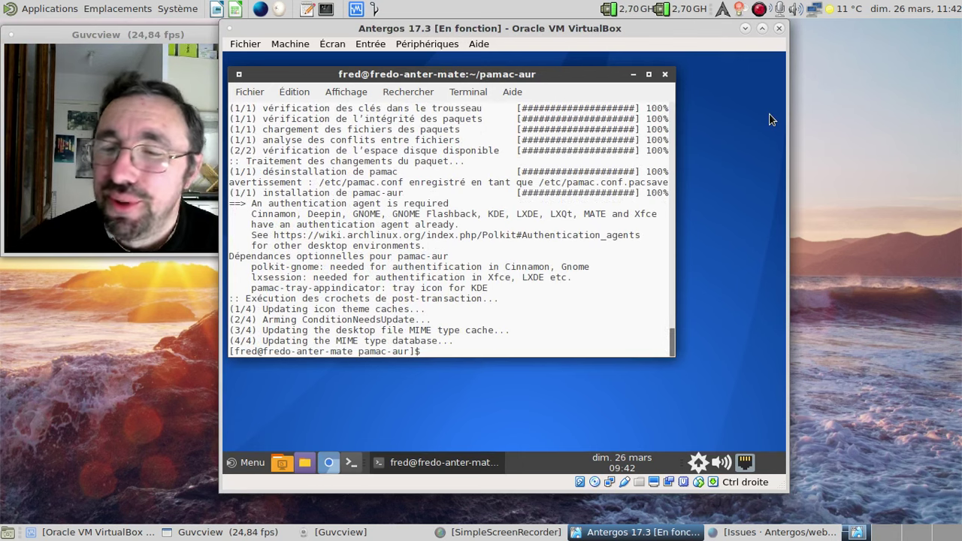
- Launch Pamac from the tray, check its About dialog shows 4.3.3-1, then quit it
right_click(698, 462)
left_click(668, 425)
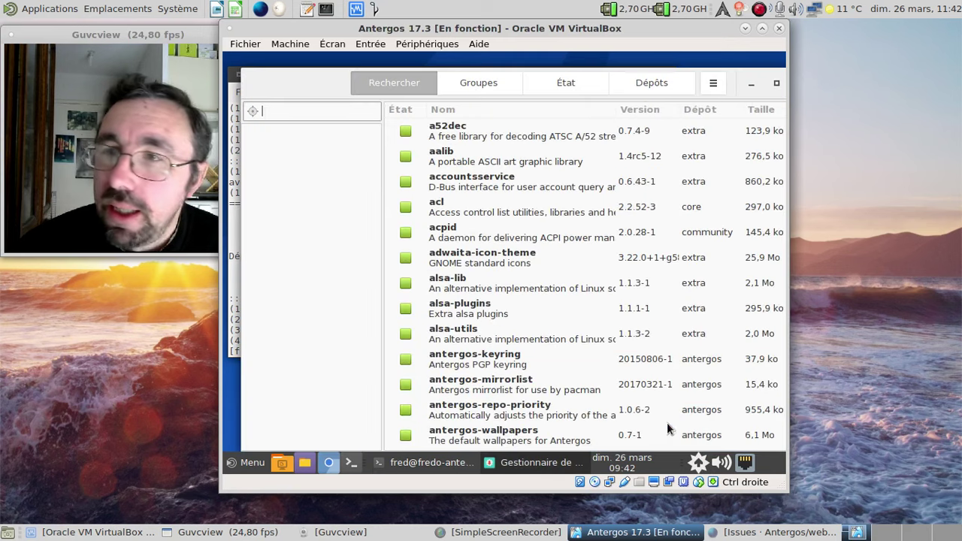
left_click(714, 84)
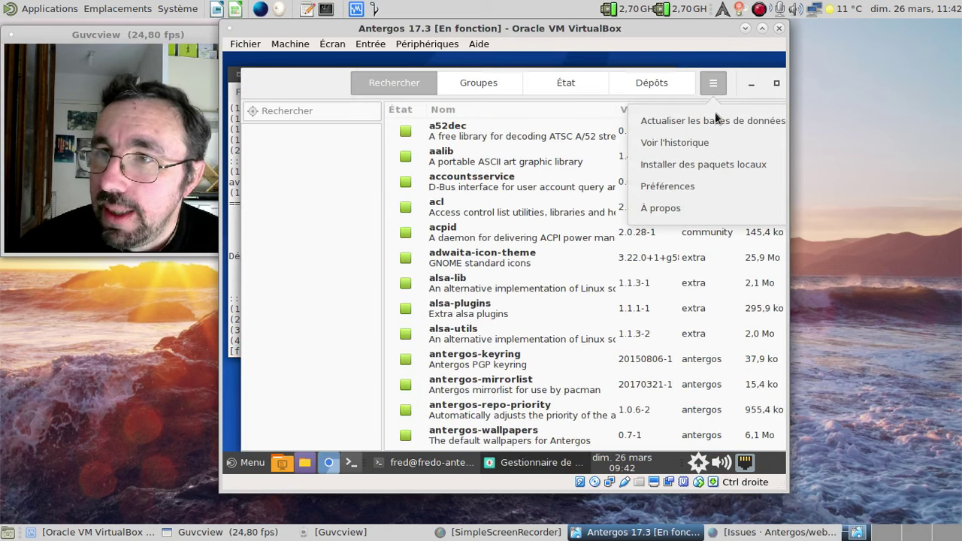
left_click(705, 204)
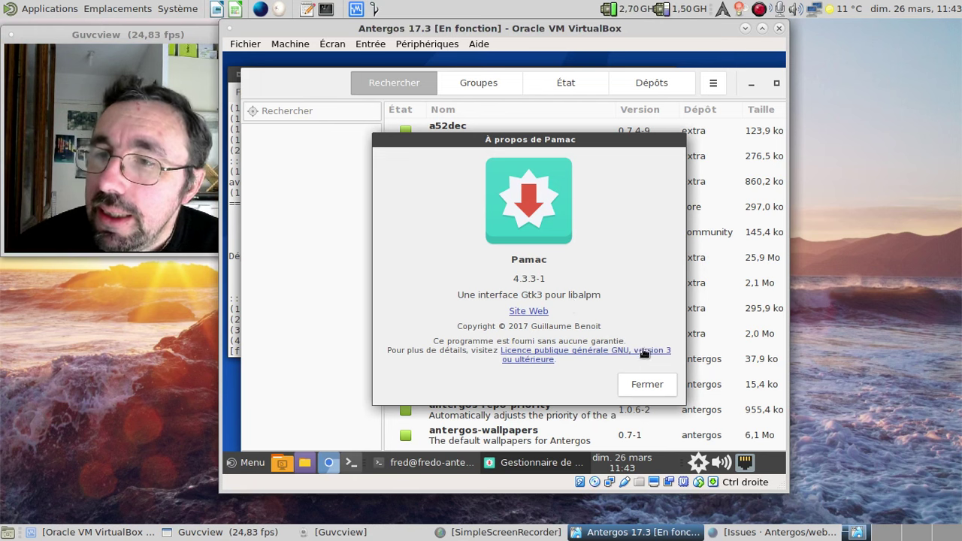
left_click(638, 385)
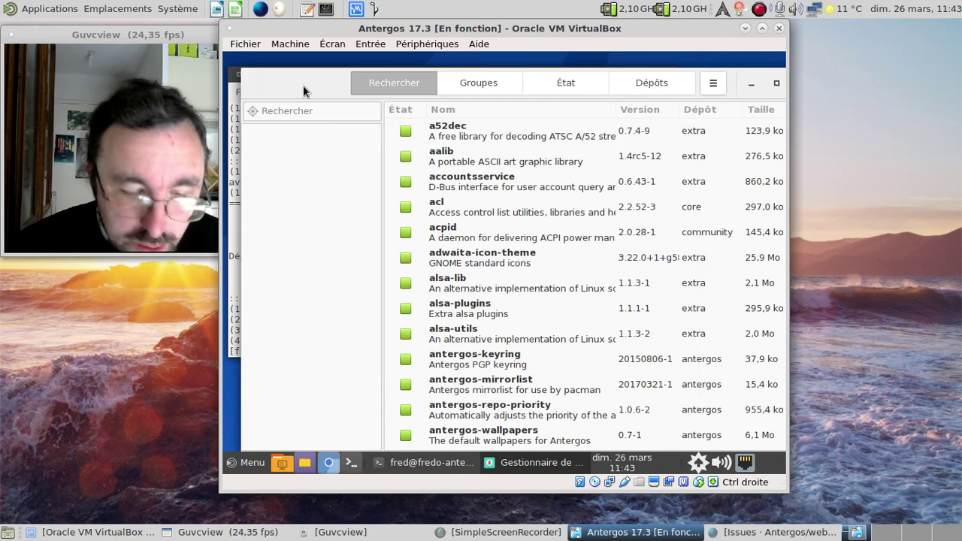
key("ctrl+q")
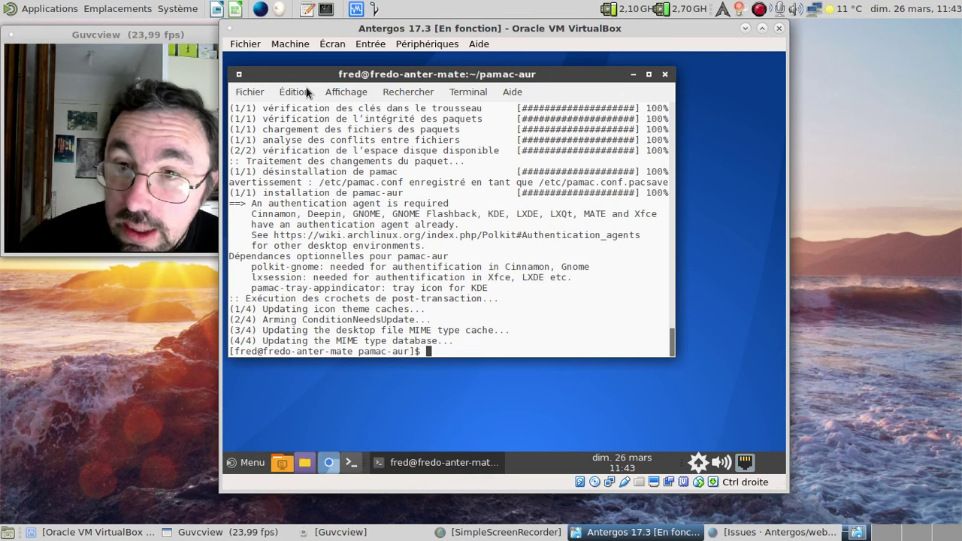
- Exit the terminal, launch Pamac from the tray, and search for gtk-greeter
type("exit")
key("Return")
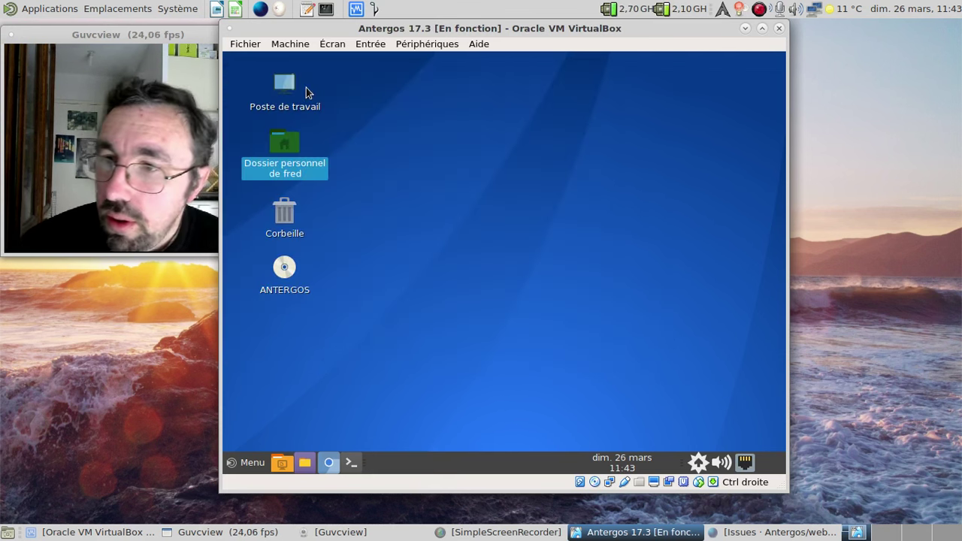
right_click(709, 457)
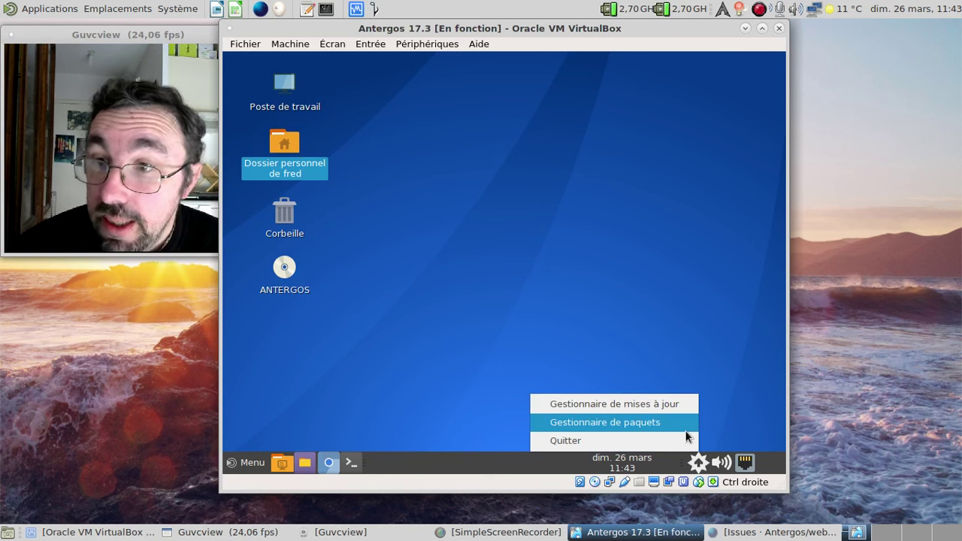
left_click(684, 428)
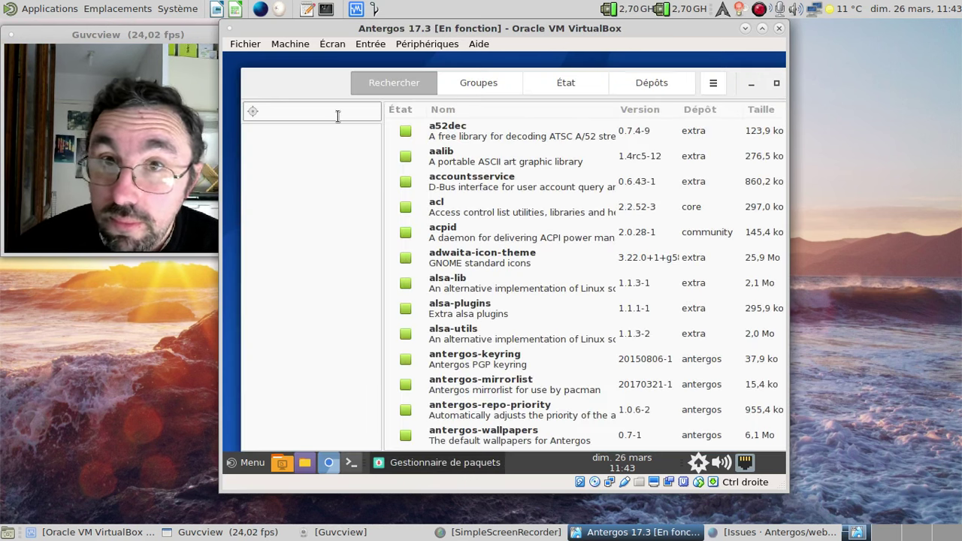
type("gtk")
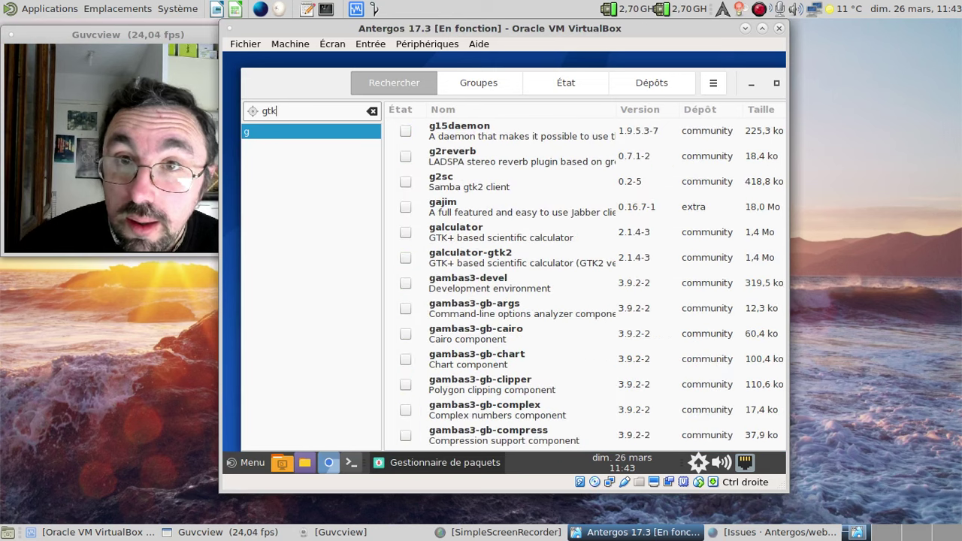
type("-get")
key("BackSpace")
key("BackSpace")
type("re")
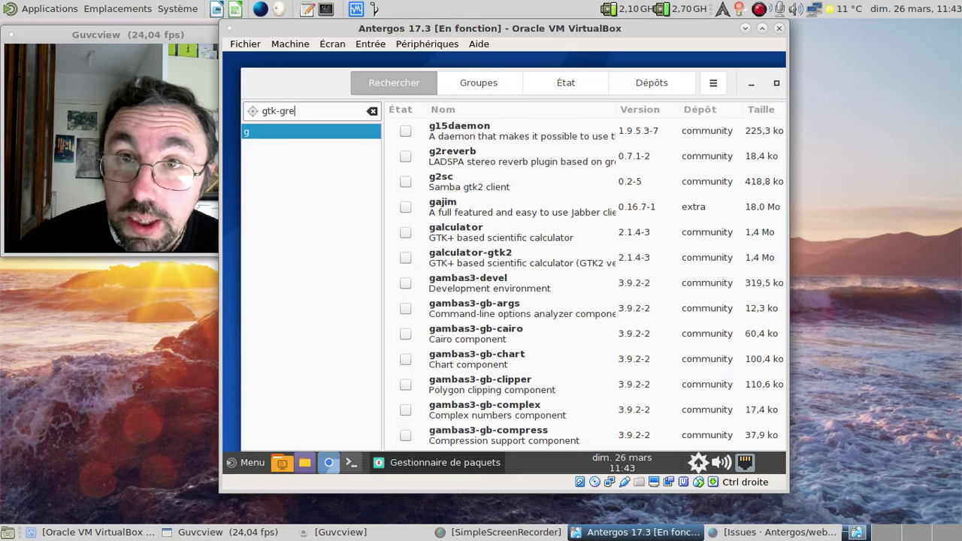
type("te")
key("BackSpace")
key("BackSpace")
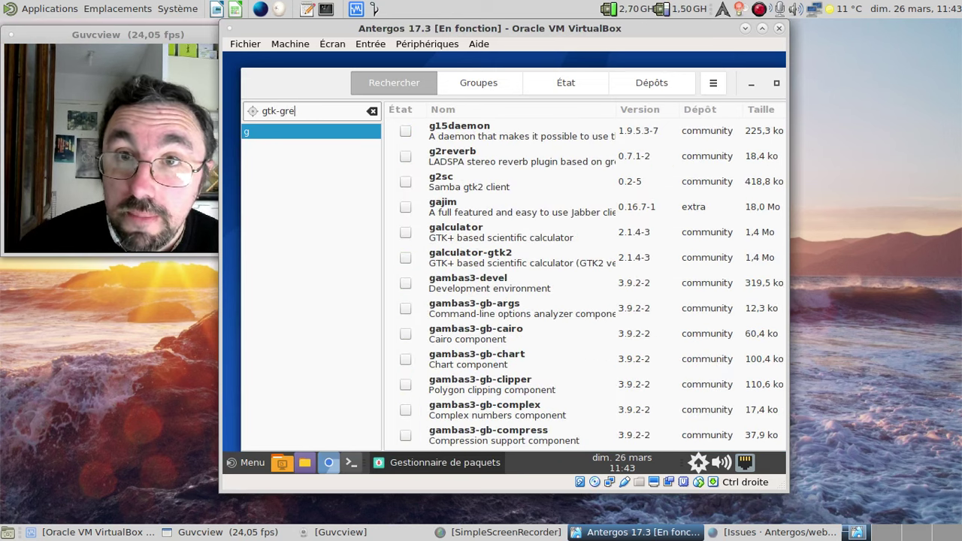
type("eter")
key("Return")
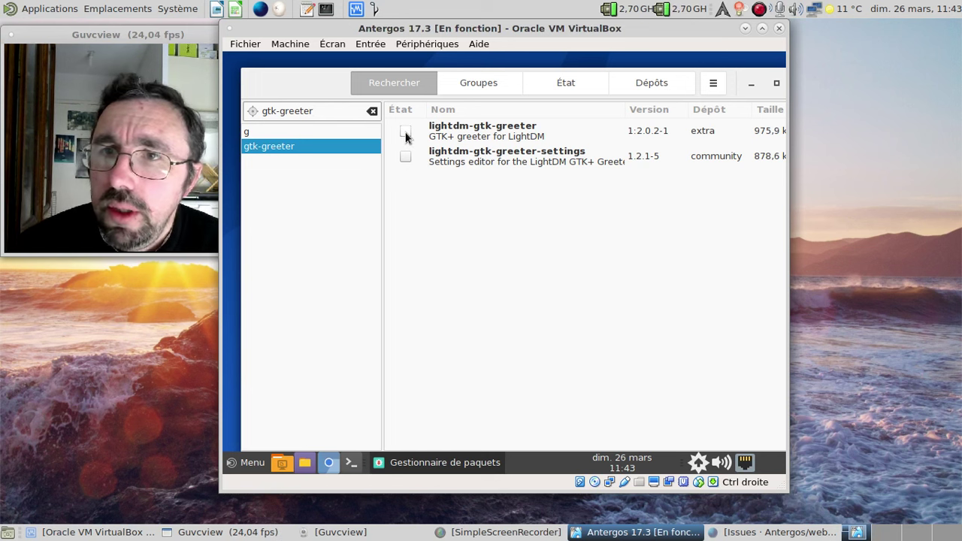
- Install lightdm-gtk-greeter and lightdm-gtk-greeter-settings with the account password, then close Pamac
left_click(406, 131)
left_click(405, 155)
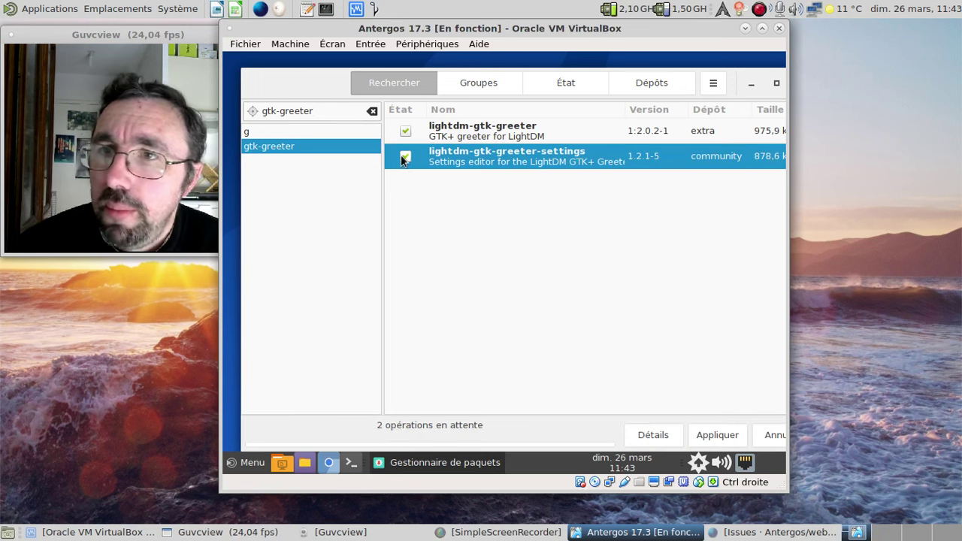
left_click(724, 437)
left_click(708, 150)
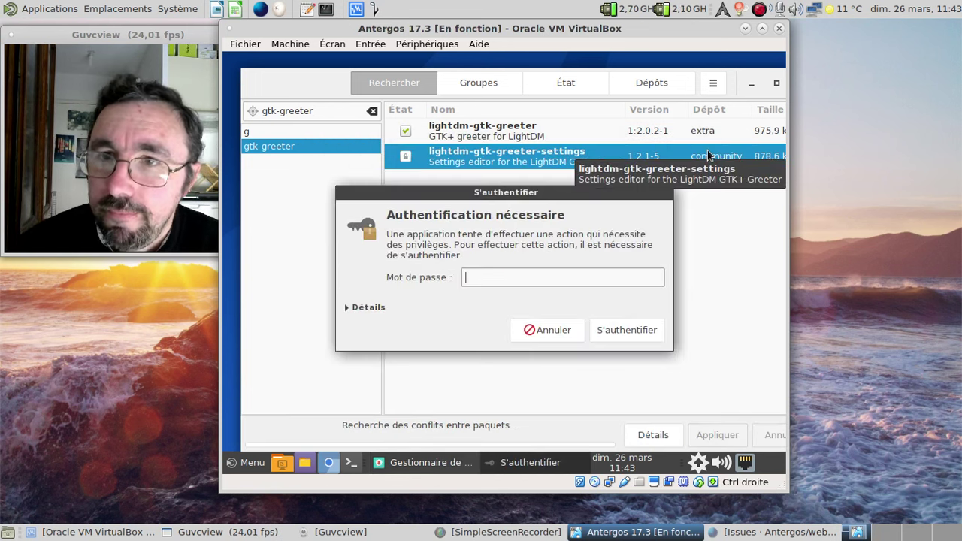
type("********")
key("Return")
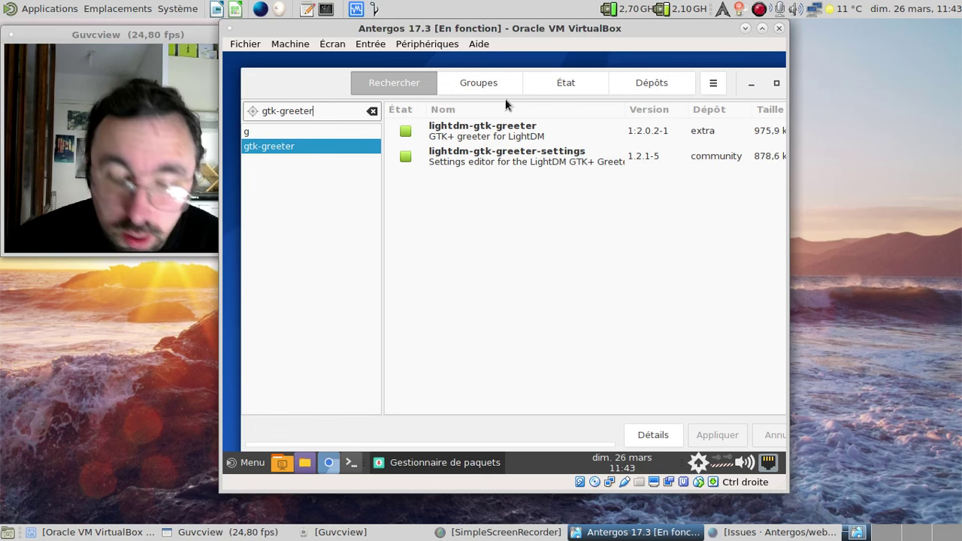
key("alt+F4")
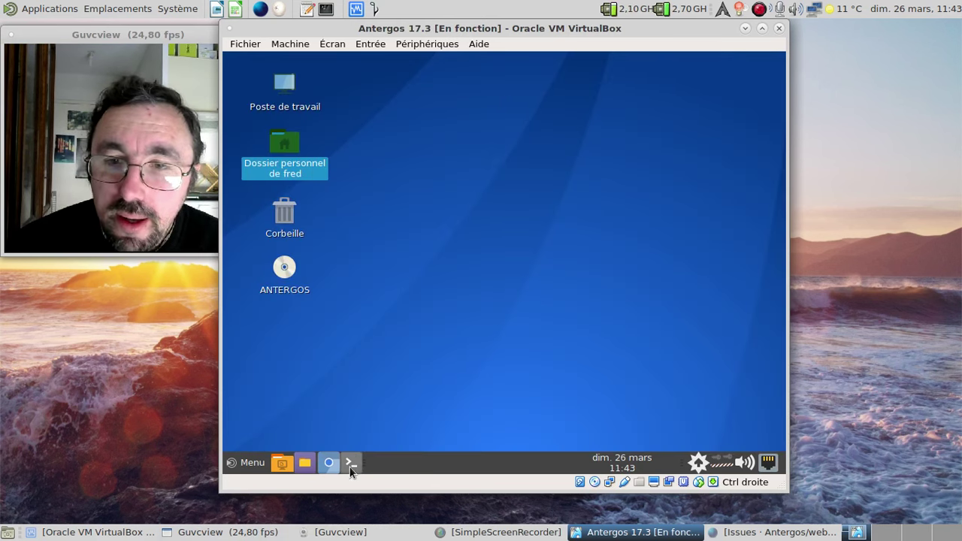
- Open /etc/lightdm/lightdm.conf in nano as root from a new terminal, with enlarged text
left_click(351, 462)
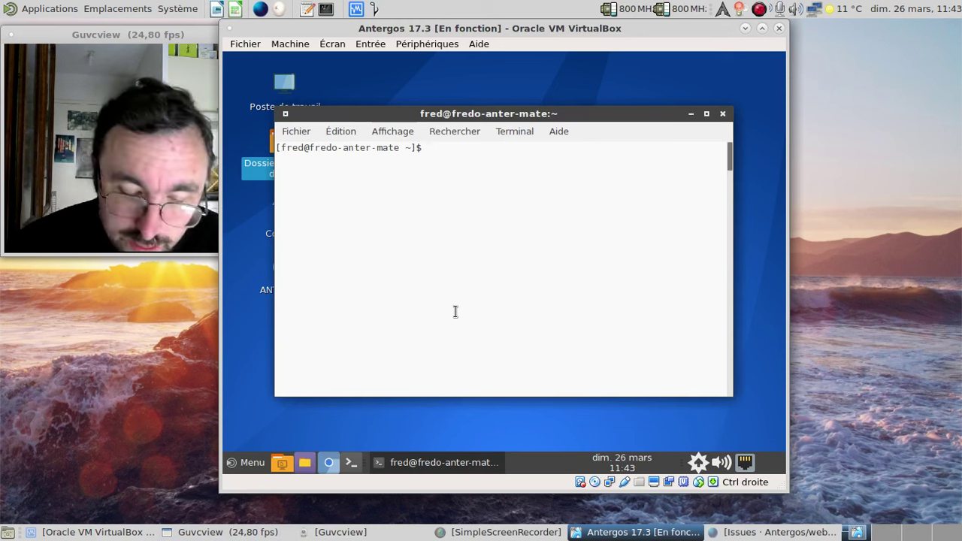
type("sudo n")
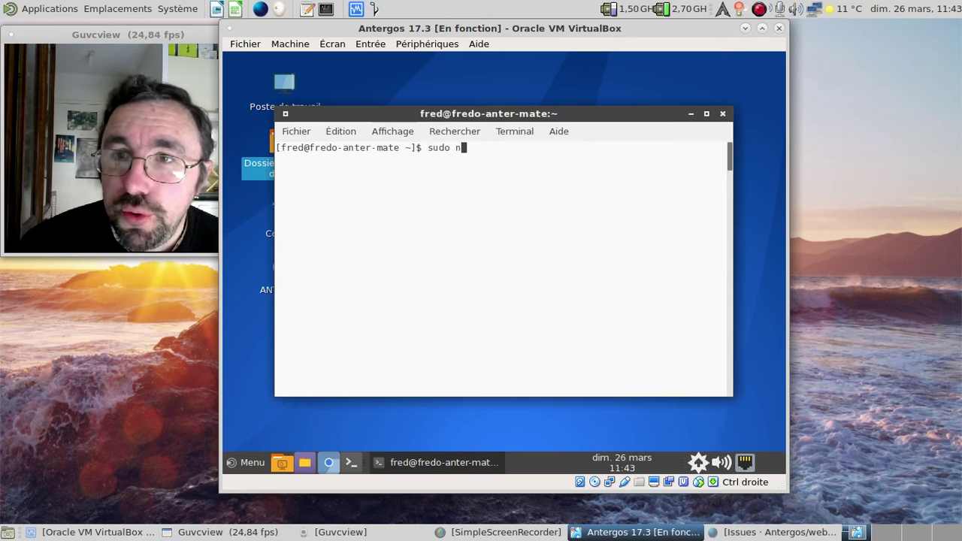
type("ano /etc/ligh")
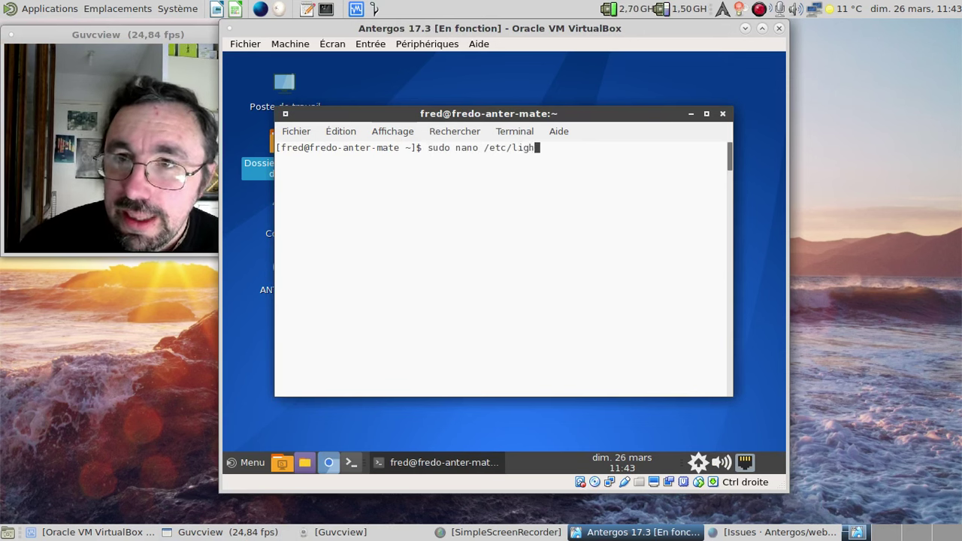
type("tdm/l")
key("Tab")
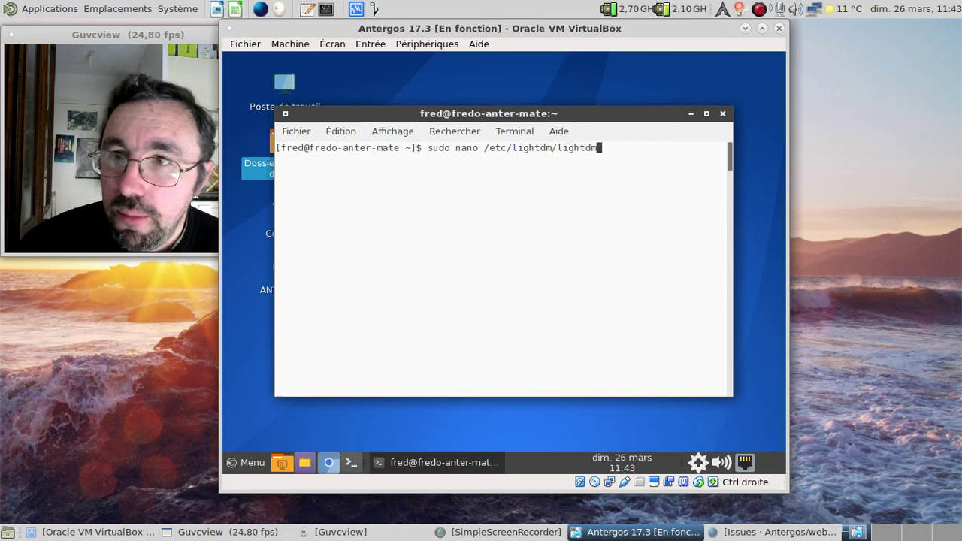
type(".c")
key("Tab")
key("Return")
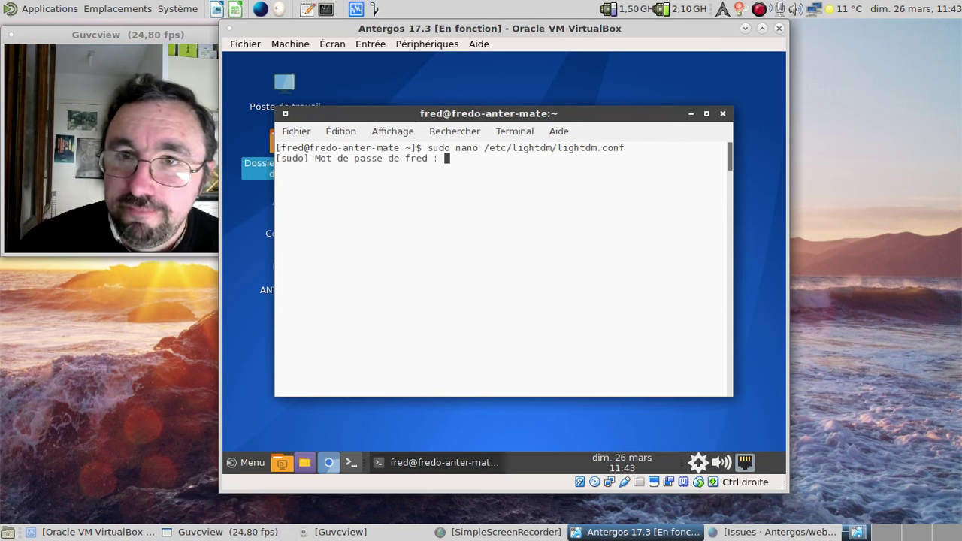
key("Return")
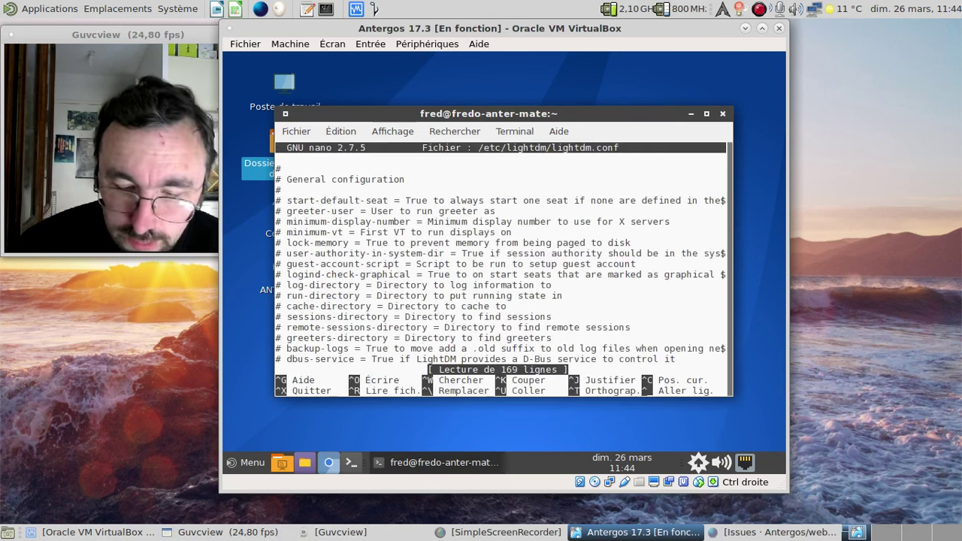
key("ctrl+plus")
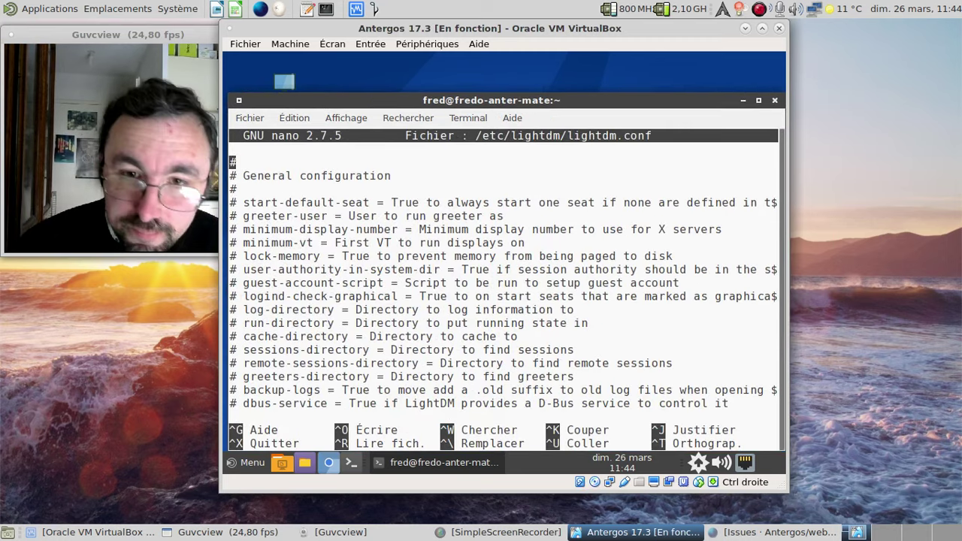
- Find the webkit greeter-session line, comment it out with #, and exit nano
key("ctrl+w")
type("webkit")
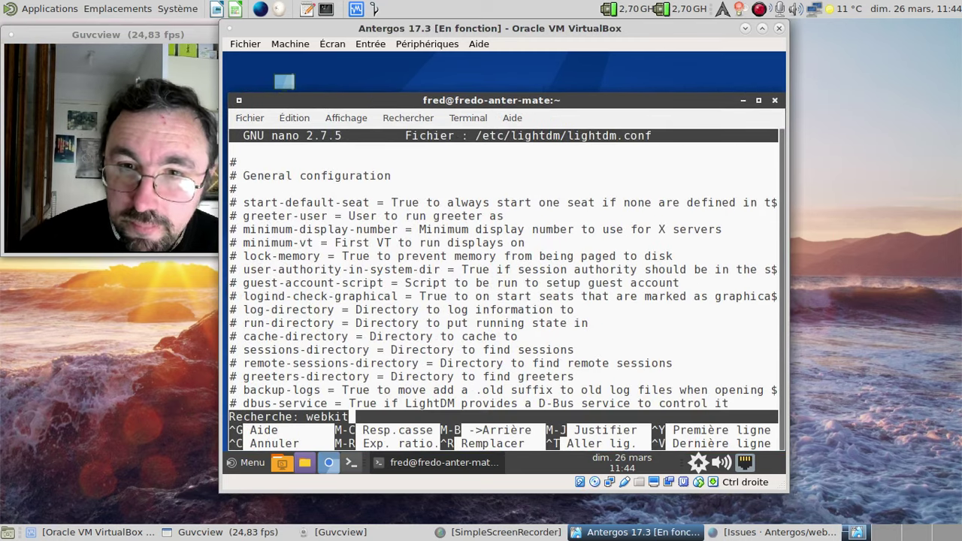
key("Return")
key("Home")
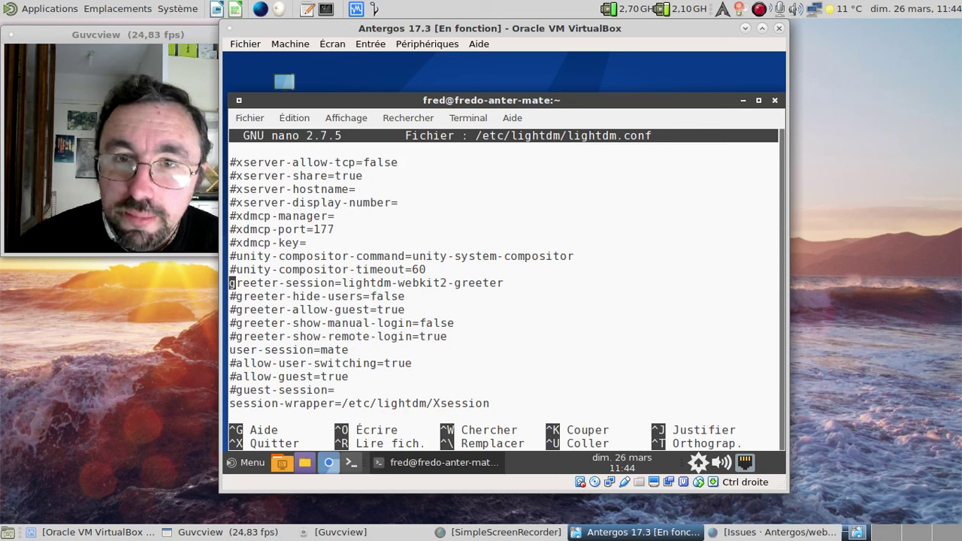
type("#")
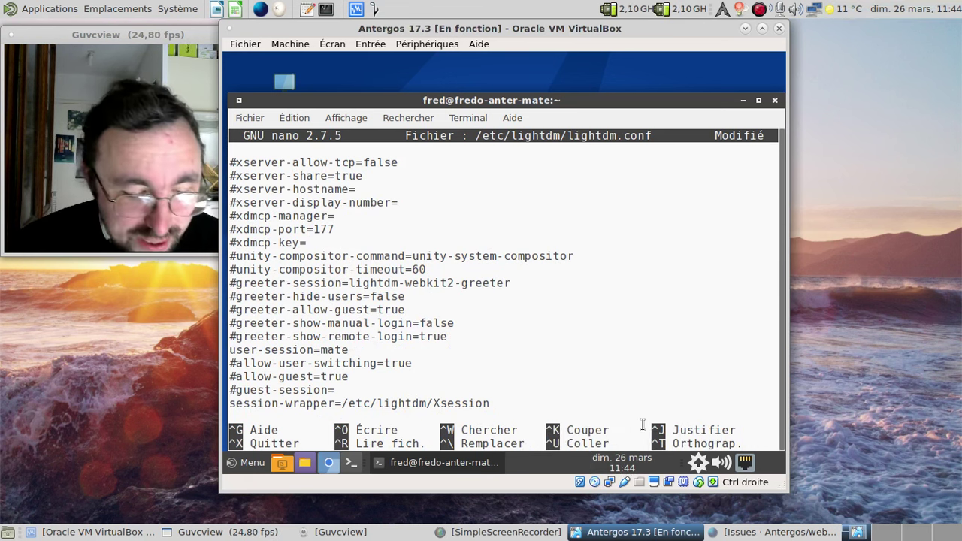
key("ctrl+x")
type("n")
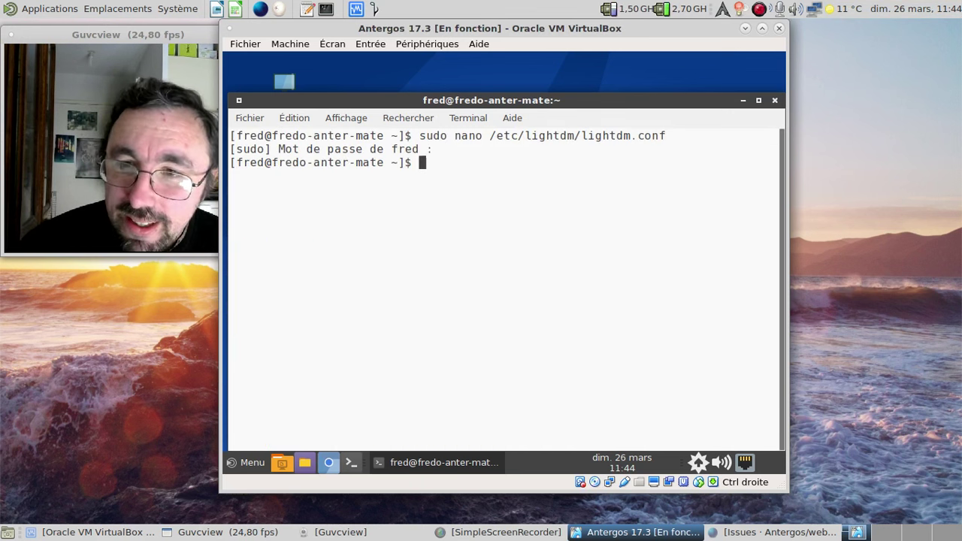
type("sudo reboot")
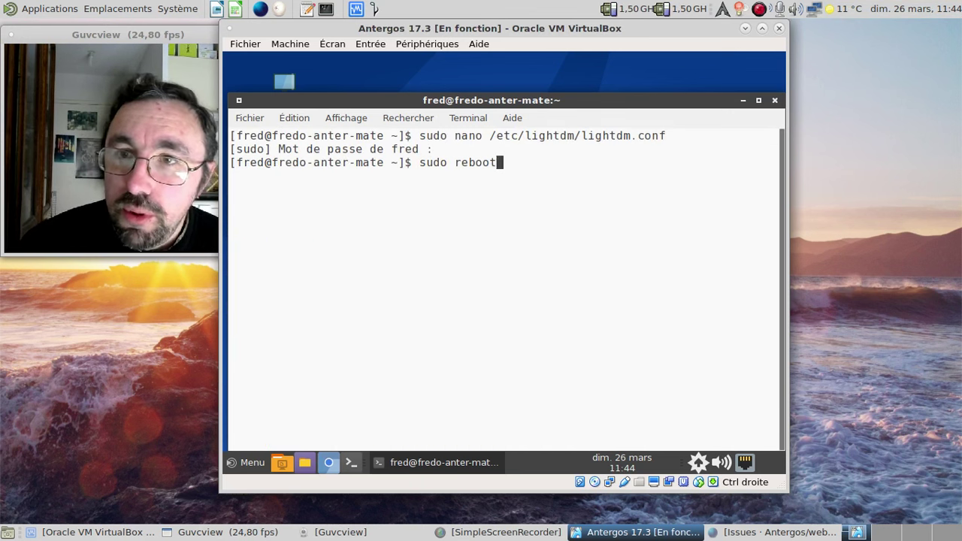
- Reboot the guest, boot the default GRUB entry, and shift the VM window slightly right
key("Return")
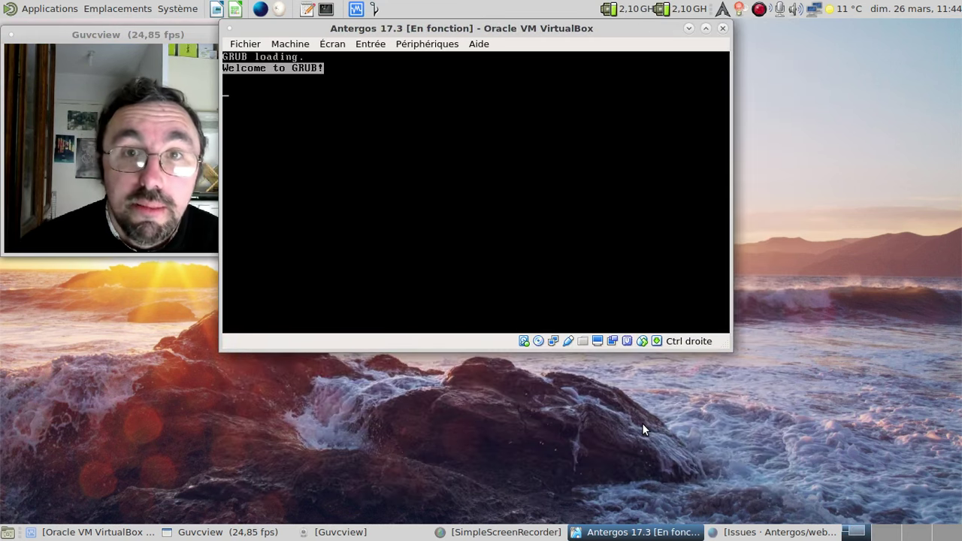
key("Return")
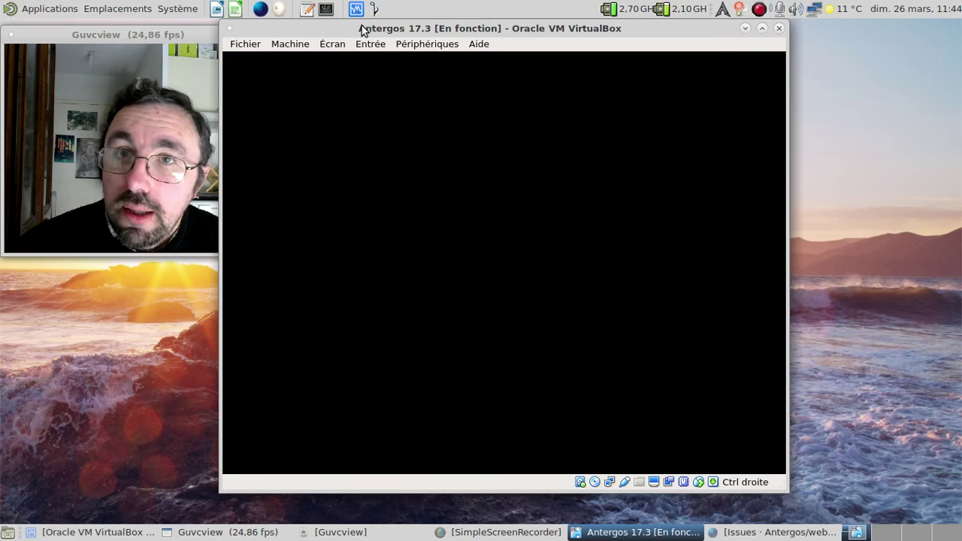
left_click_drag(361, 28, 410, 26)
- Enter the user password at the LightDM GTK greeter to log in
type("•••")
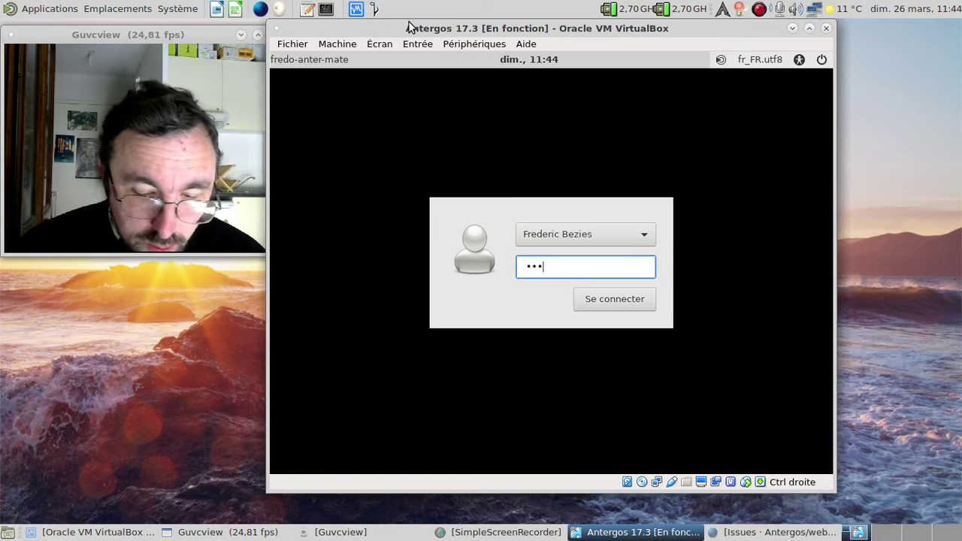
type("•")
key("Return")
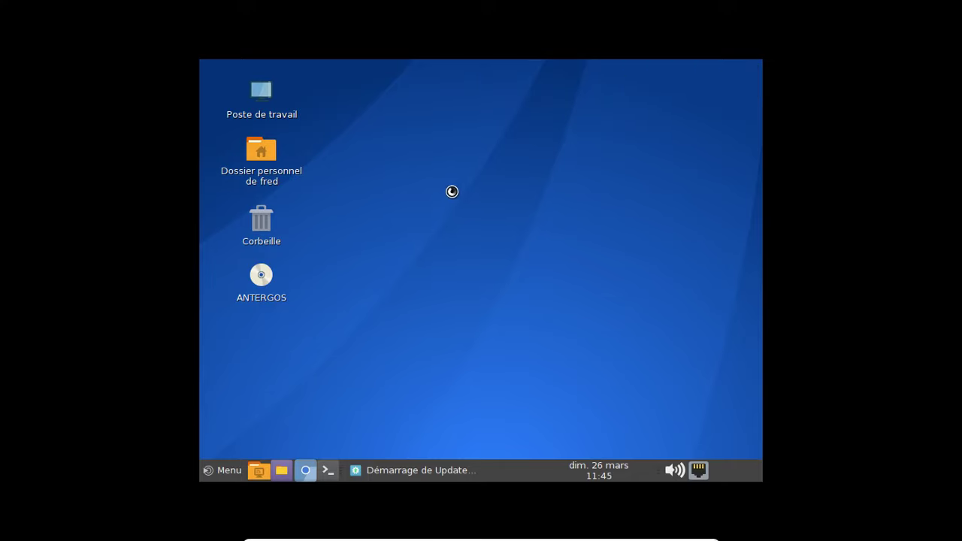
- Run sudo systemctl status vboxservice in a new terminal and confirm it is active, then quit the pager
left_click(327, 471)
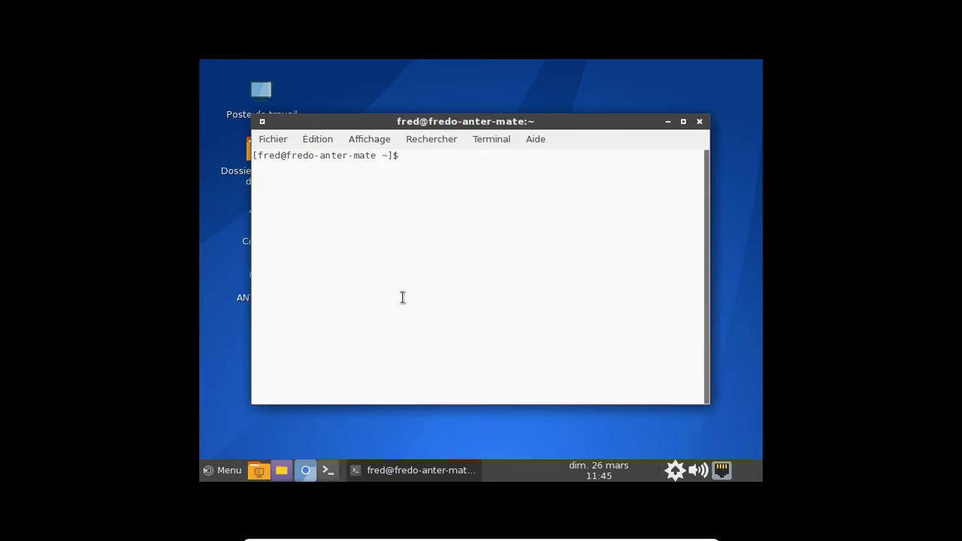
type("sudo systemctl s")
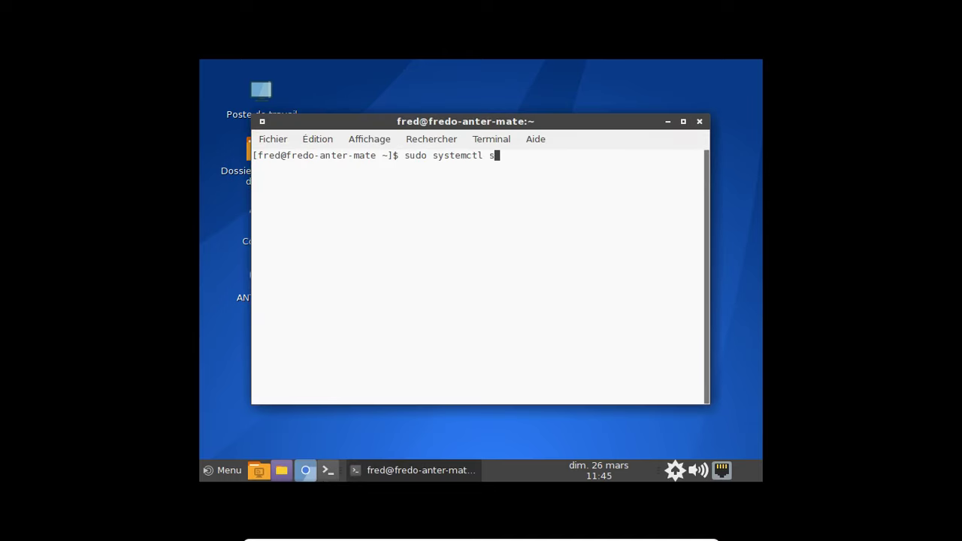
type("tatus vboxserivce")
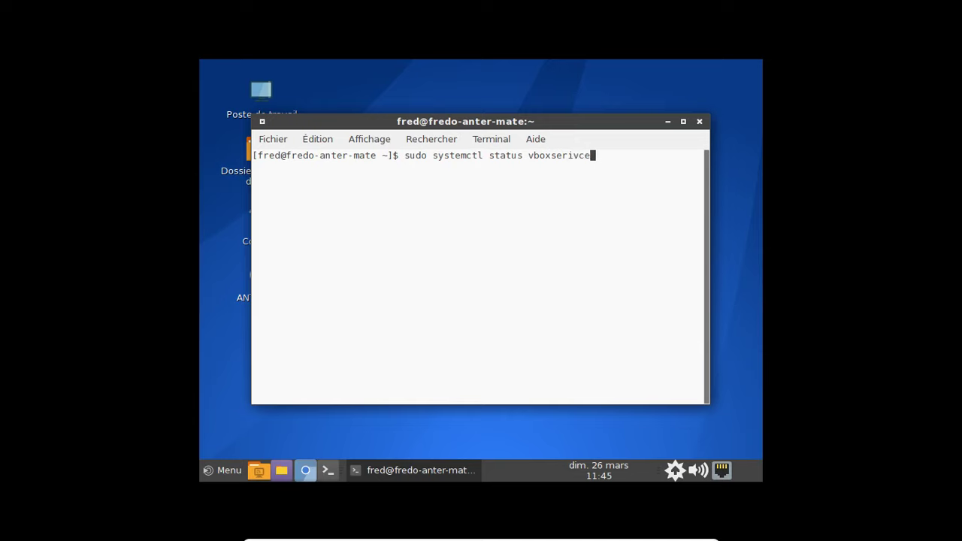
key("BackSpace")
key("BackSpace")
key("BackSpace")
key("BackSpace")
type("vice")
key("Return")
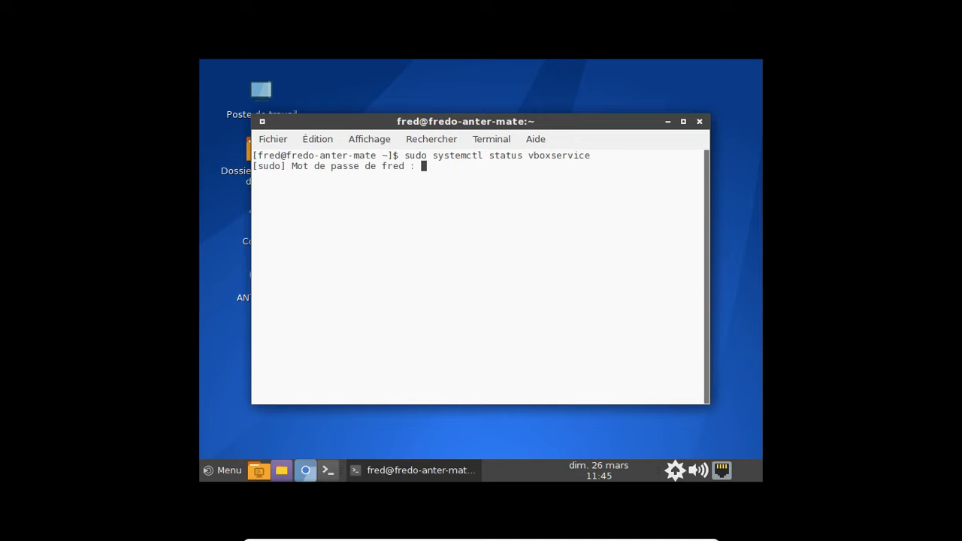
key("Return")
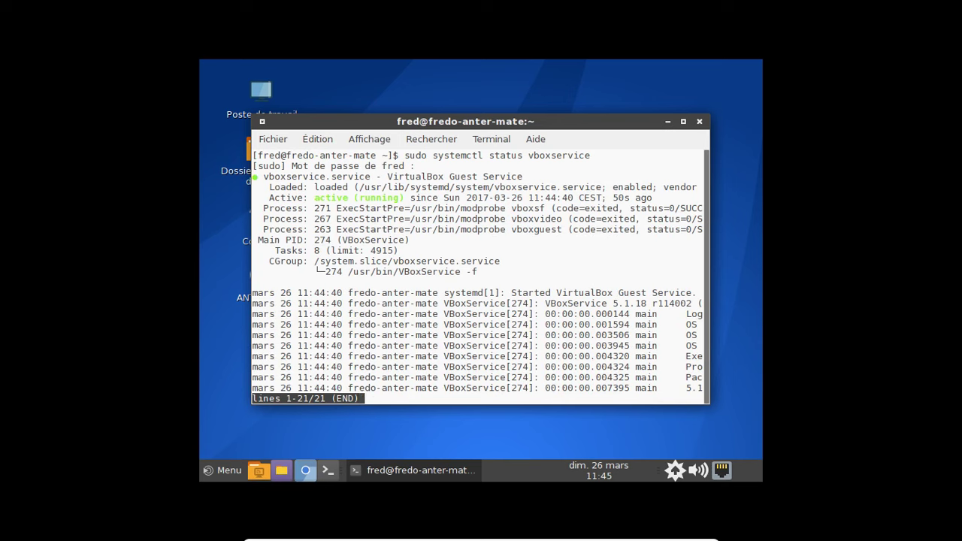
key("q")
- Toggle the VM out of and back into fullscreen twice with Host+F
key("Control_R+f")
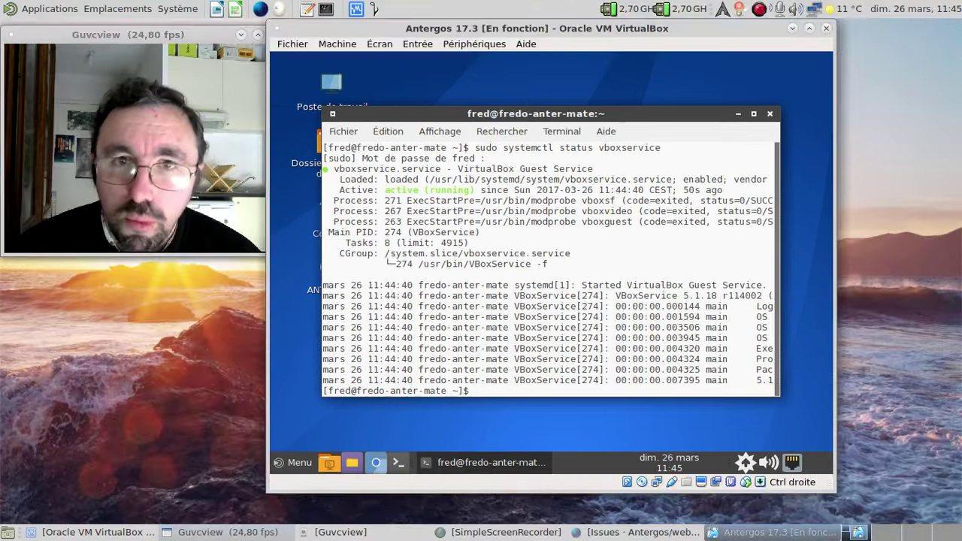
key("Control_R+f")
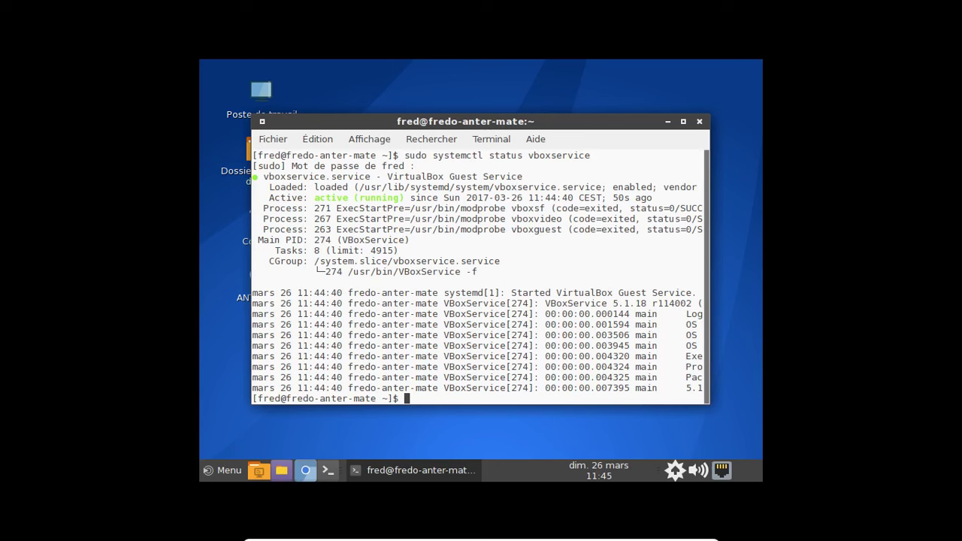
key("Control_R+f")
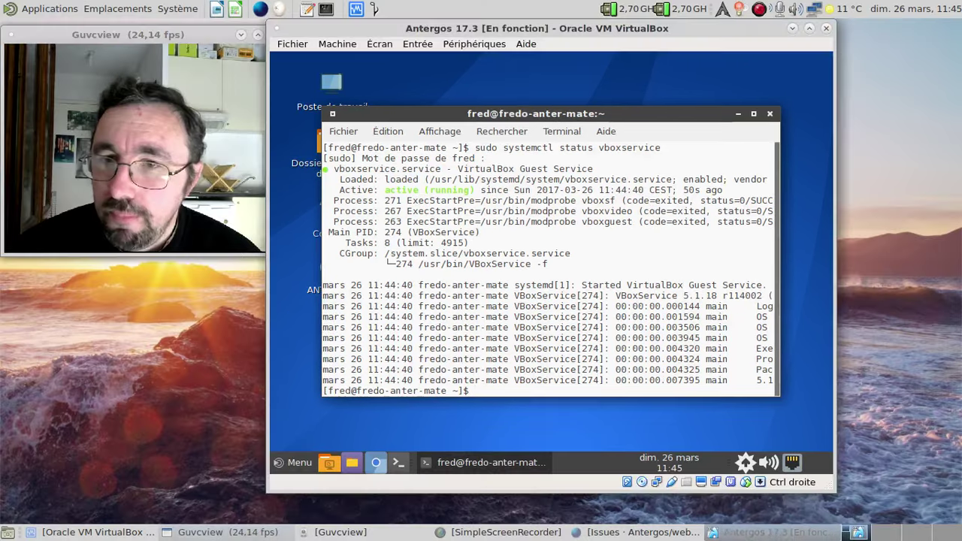
key("Control_R+f")
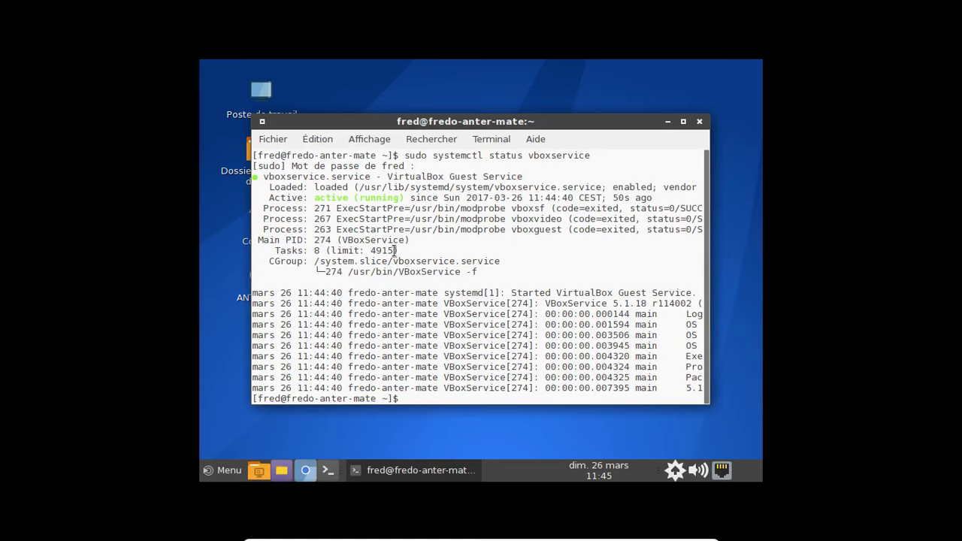
- Close the terminal, apply and keep 1366 x 768 in Affichage, and close Control Centre
left_click(699, 121)
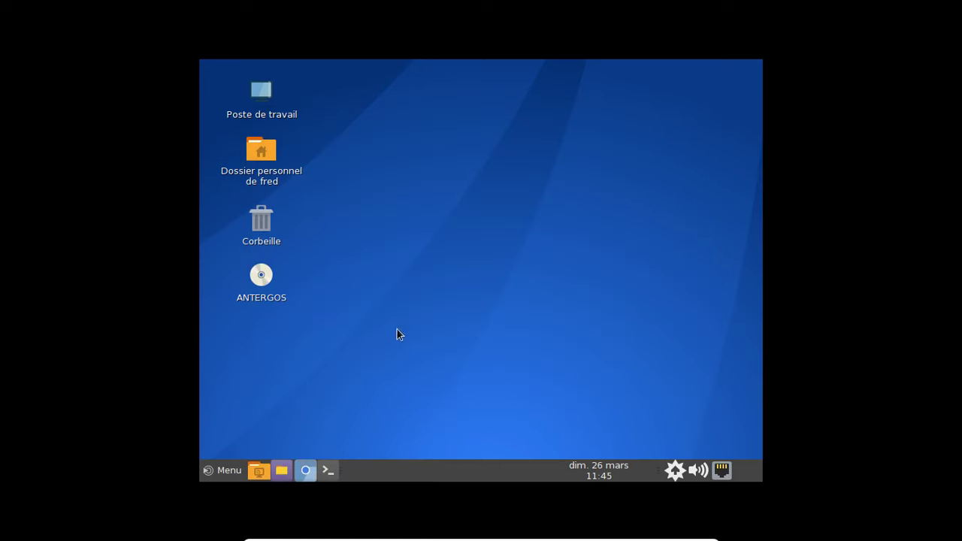
left_click(230, 470)
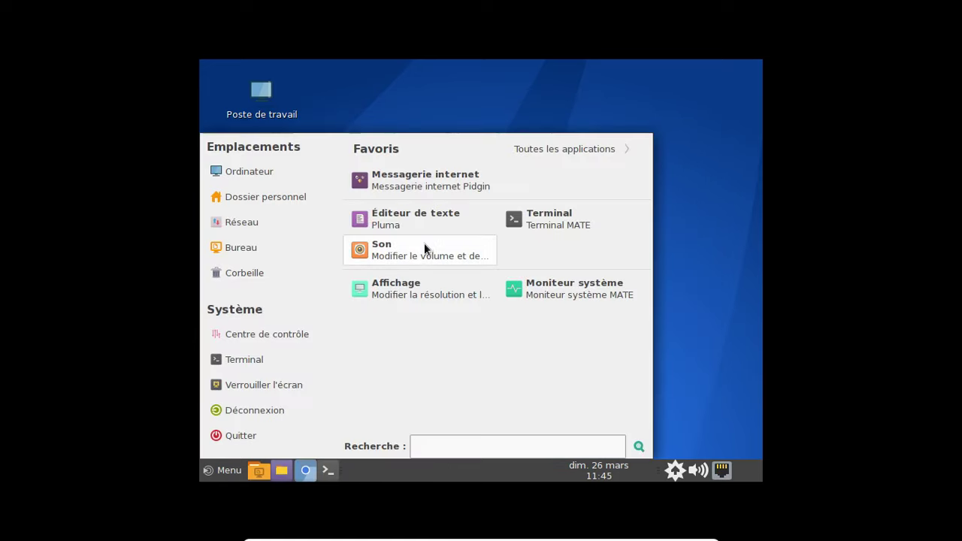
left_click(265, 335)
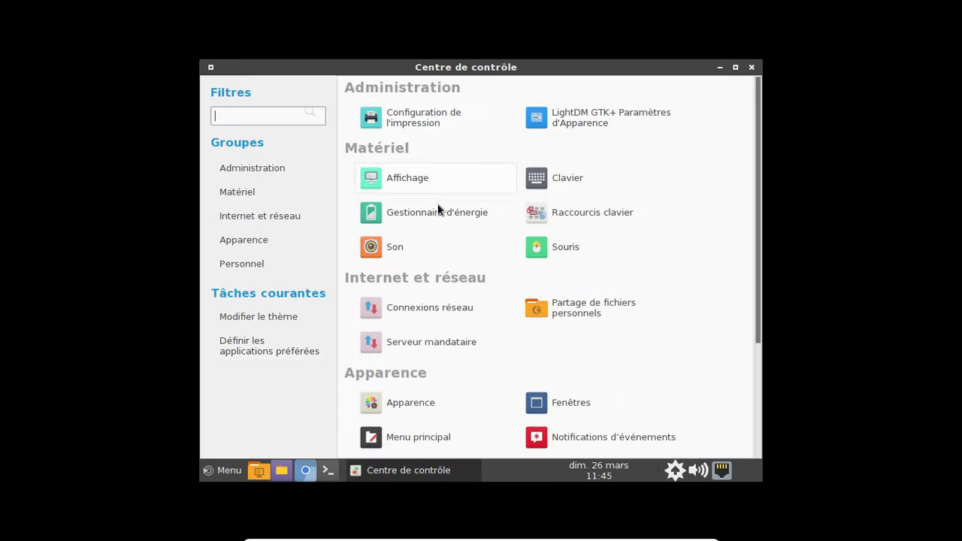
left_click(454, 187)
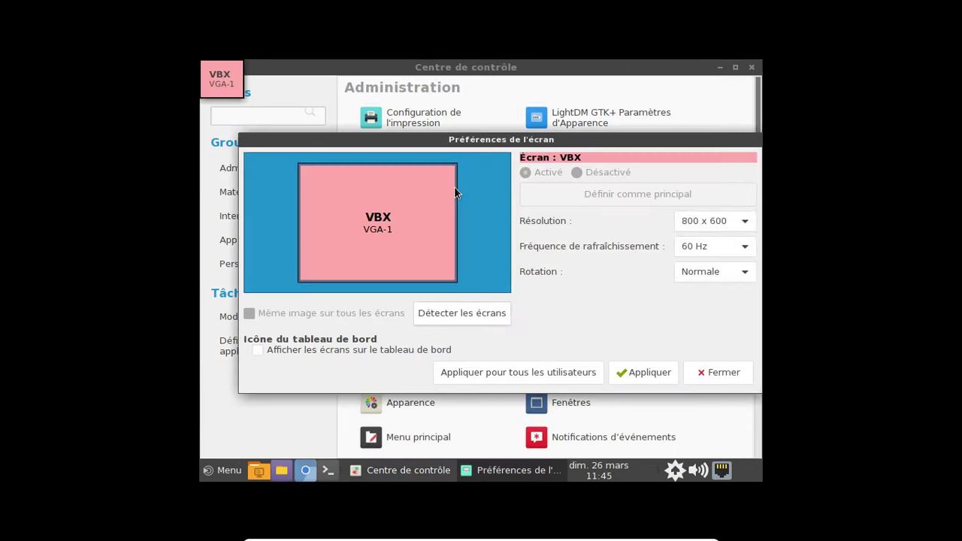
left_click(694, 221)
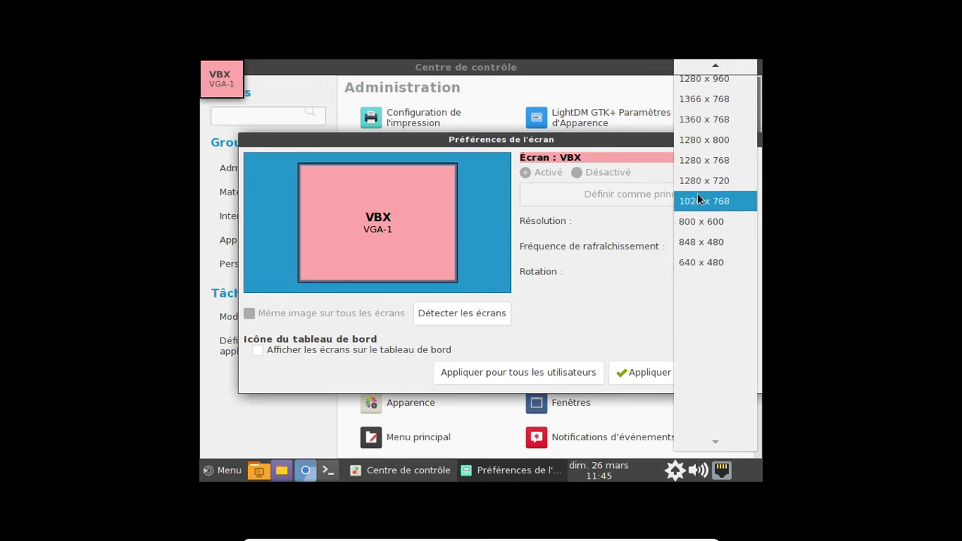
left_click(705, 101)
left_click(624, 367)
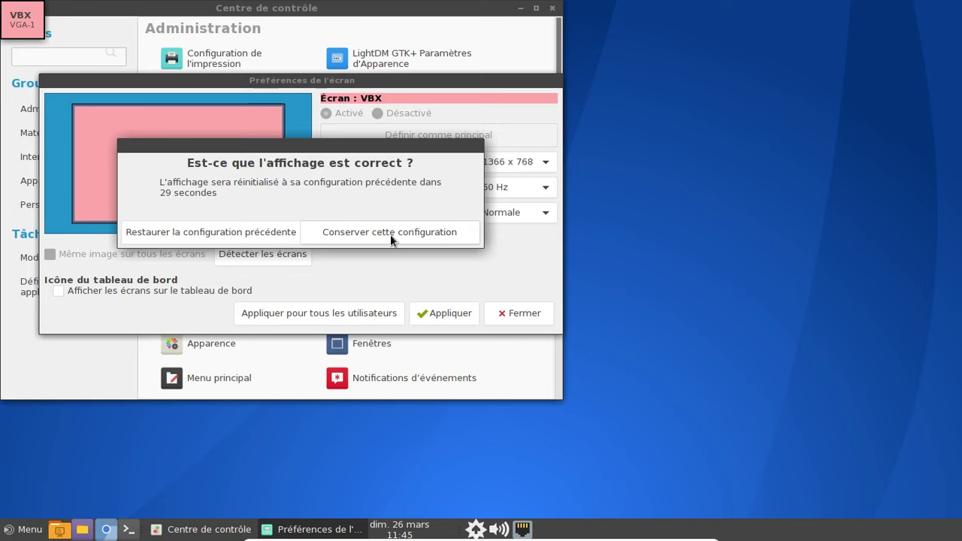
left_click(390, 235)
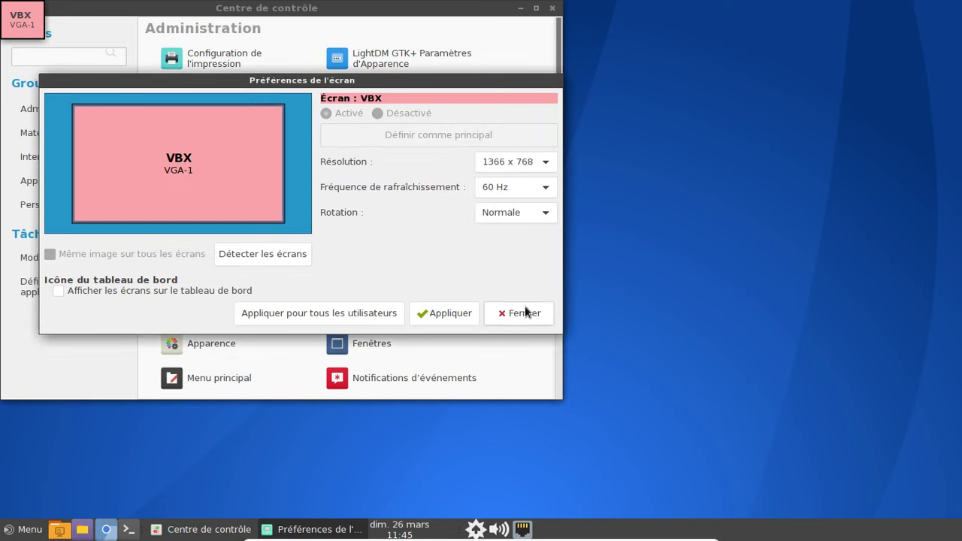
left_click(521, 314)
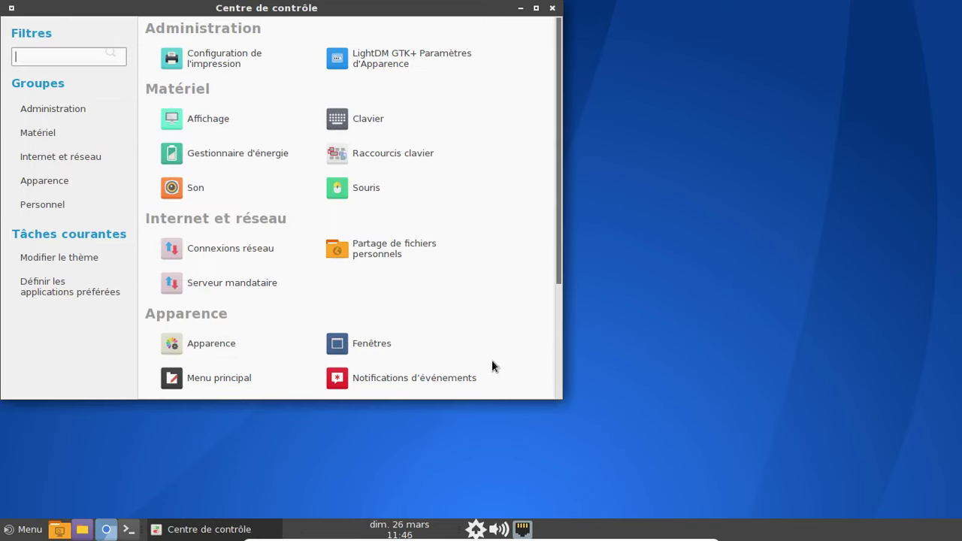
left_click(553, 8)
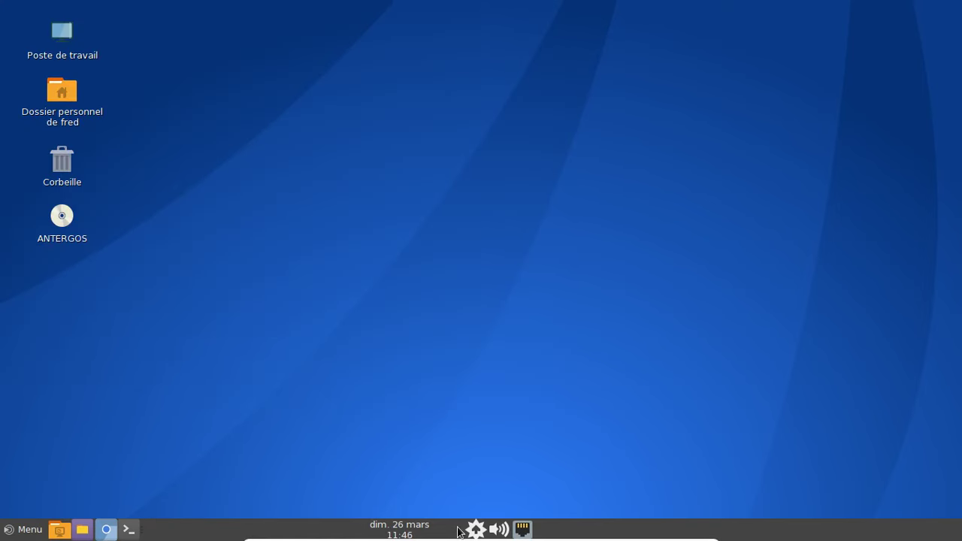
- Unlock the clock and a tray item, move the clock to the panel's right end, and re-lock it
right_click(414, 521)
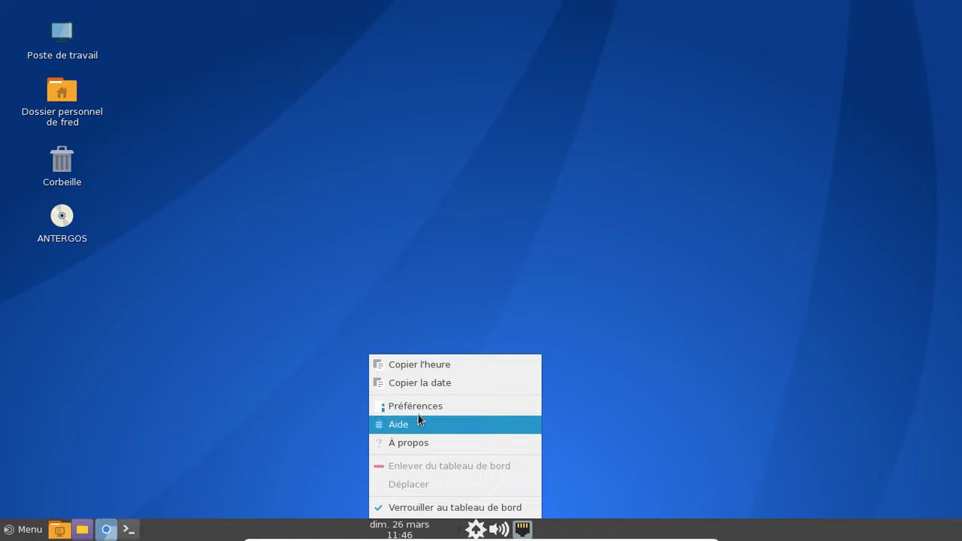
left_click(418, 509)
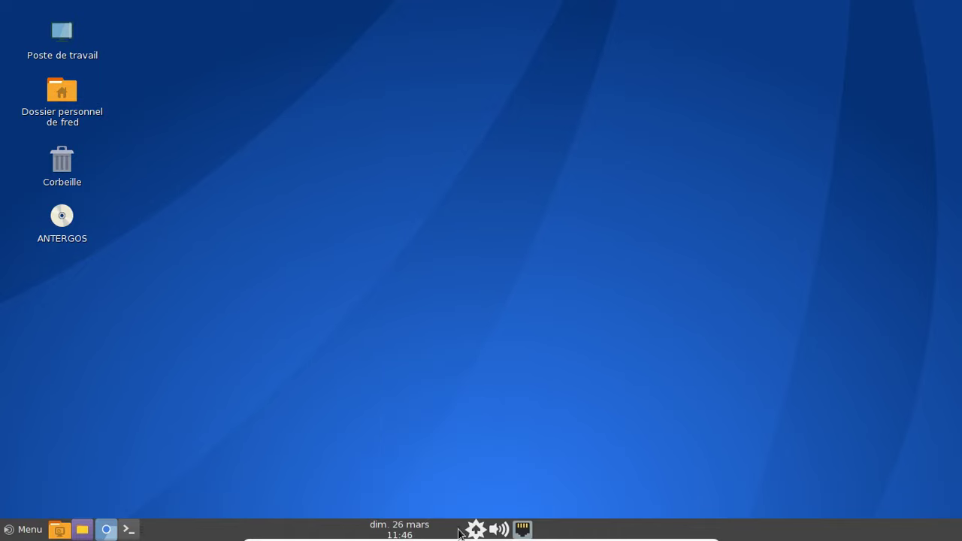
right_click(474, 528)
left_click(484, 507)
right_click(410, 534)
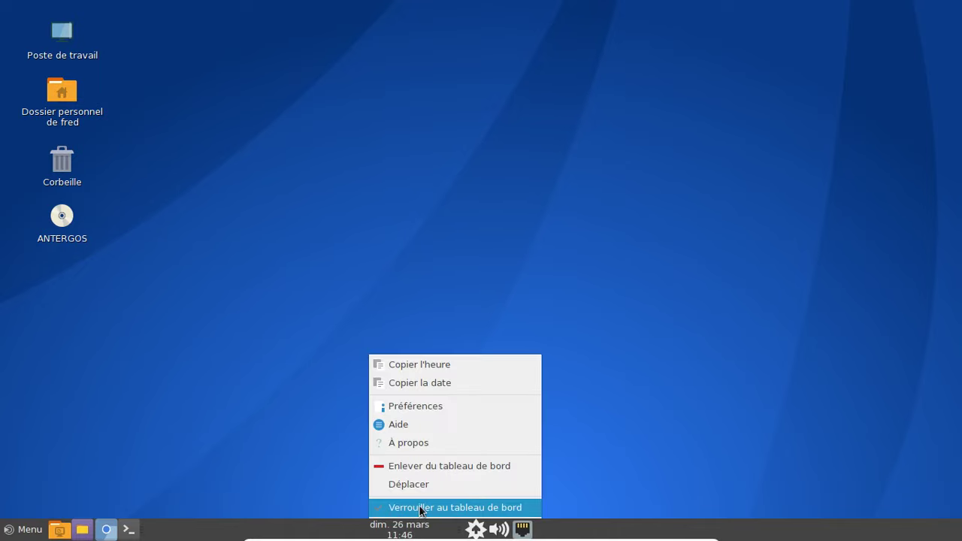
left_click(420, 487)
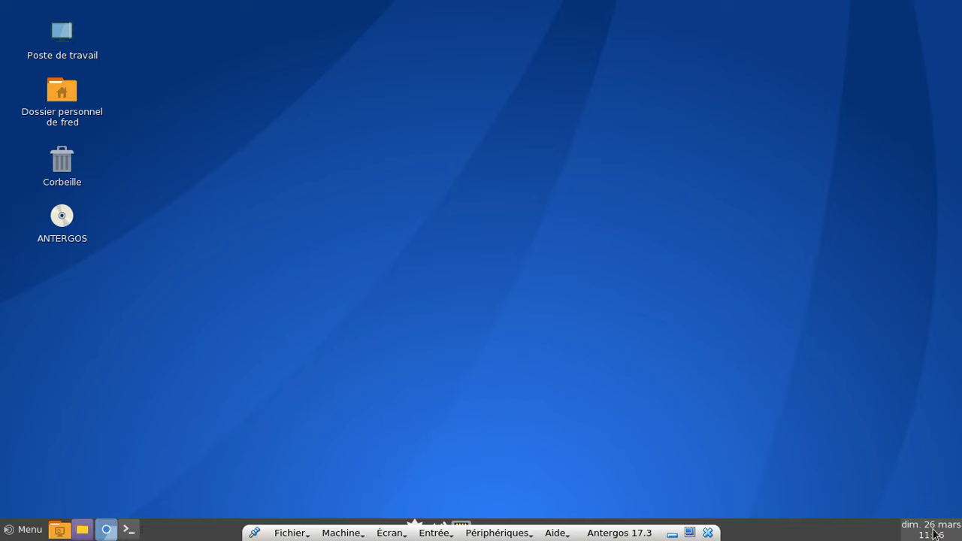
right_click(949, 529)
left_click(907, 514)
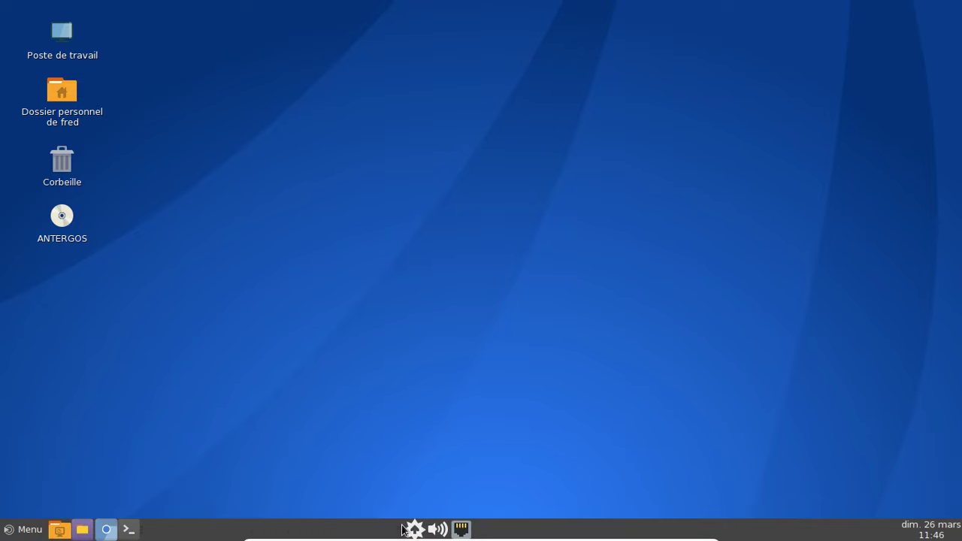
- Move the settings, volume and network items beside the clock and lock them in place
right_click(402, 528)
left_click(439, 484)
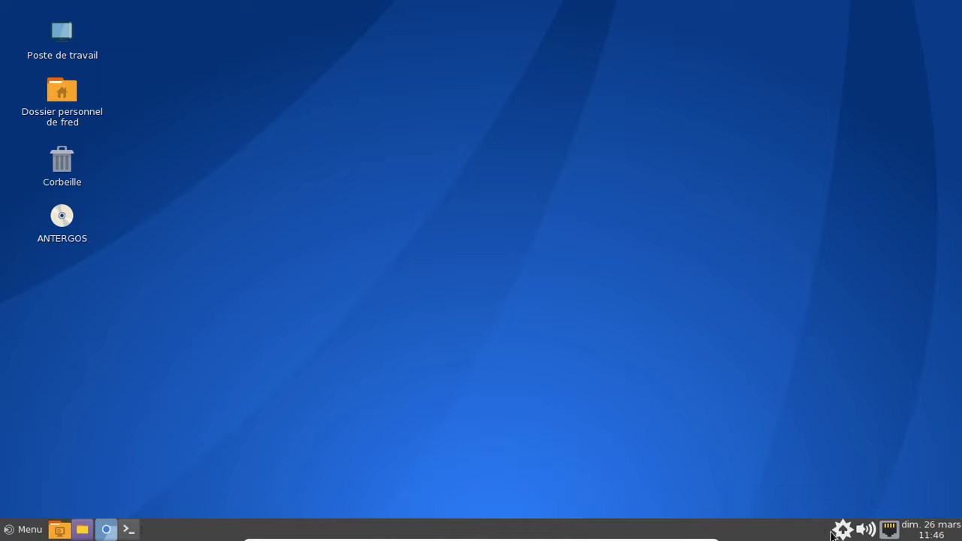
right_click(833, 532)
left_click(827, 508)
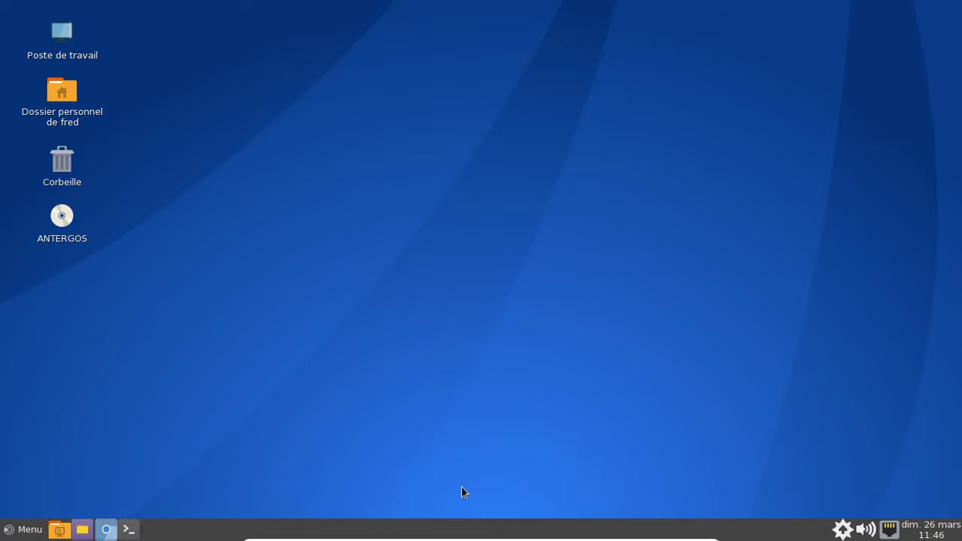
right_click(188, 528)
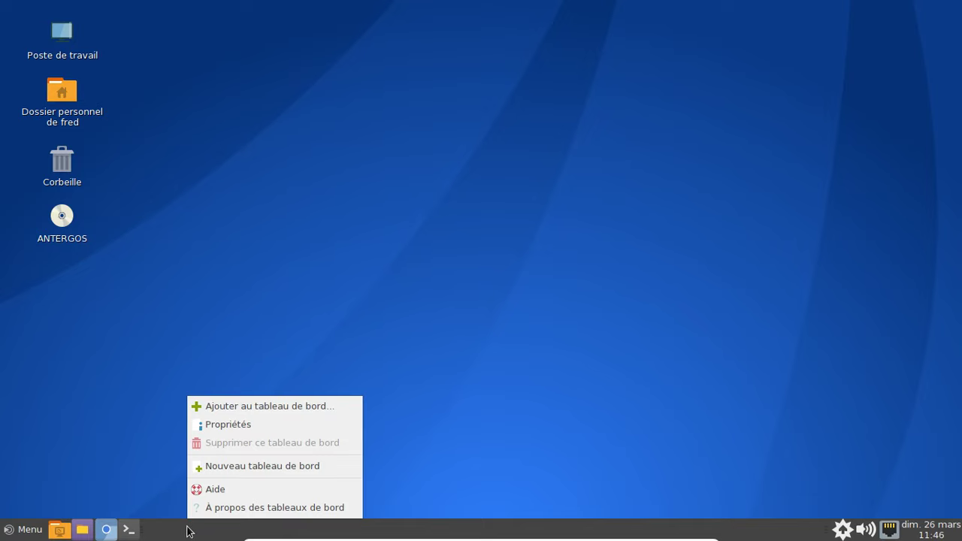
left_click(245, 401)
scroll(473, 233, "down", 4)
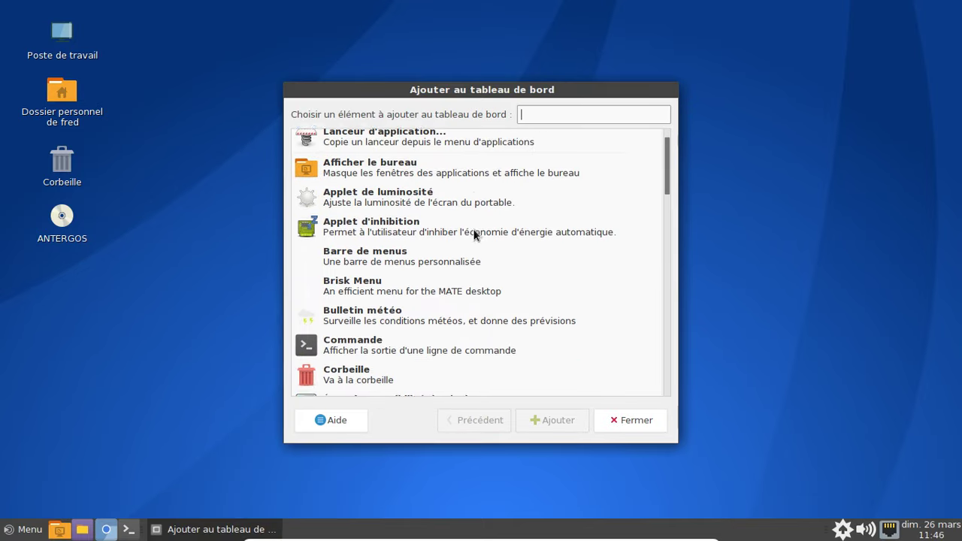
scroll(474, 233, "up", 1)
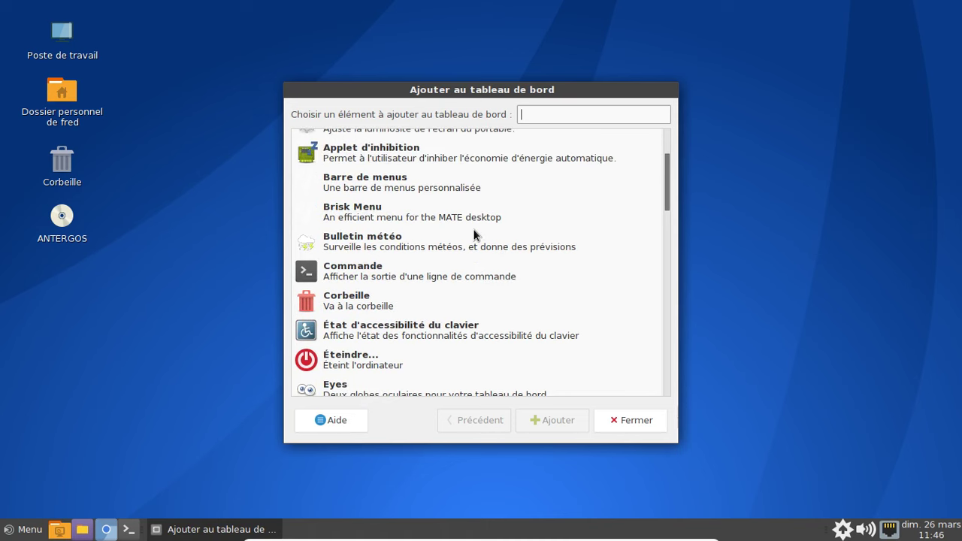
scroll(474, 234, "down", 2)
scroll(472, 228, "down", 3)
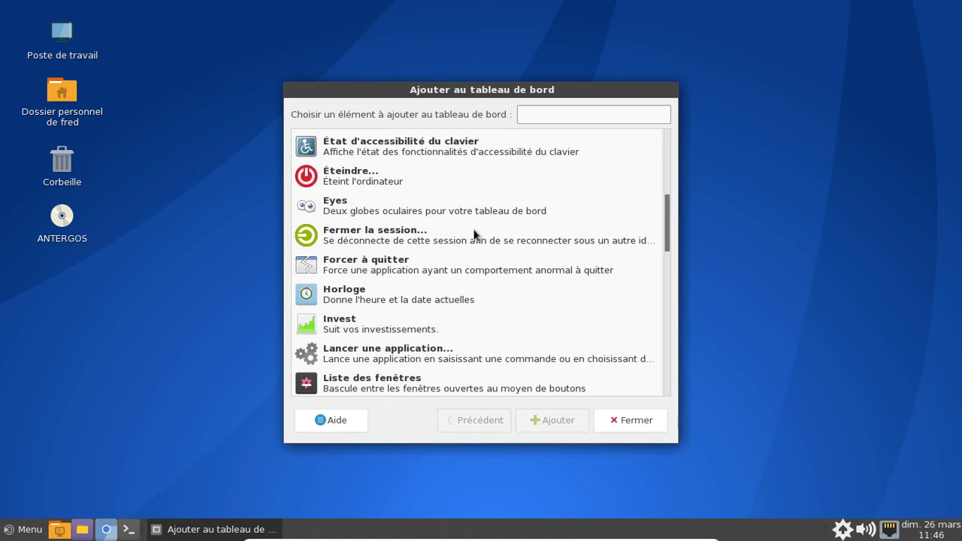
scroll(473, 228, "up", 6)
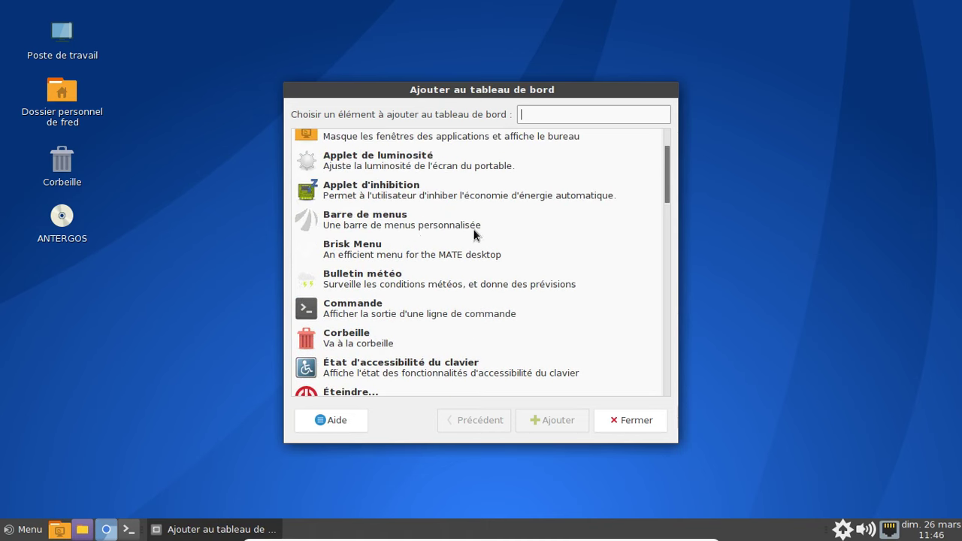
left_click(408, 221)
left_click(544, 421)
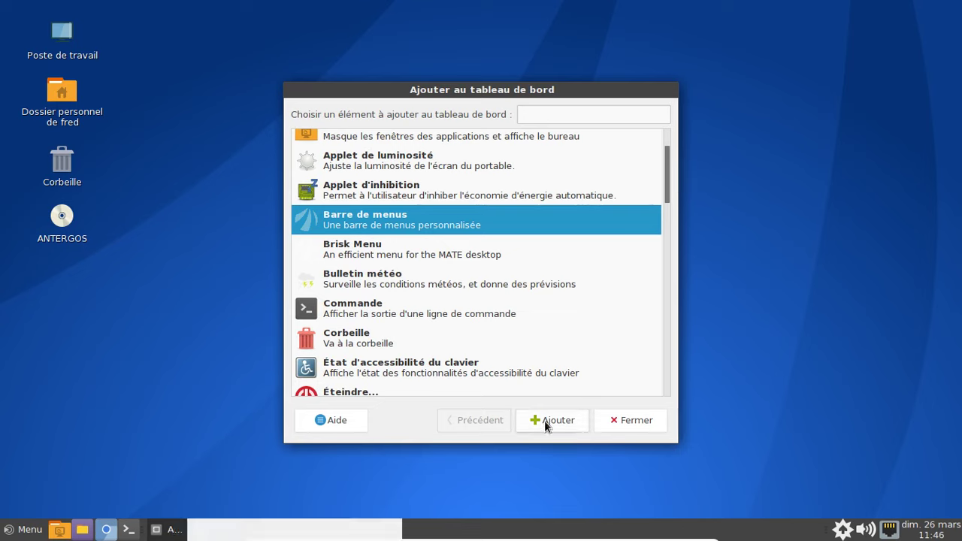
left_click(223, 533)
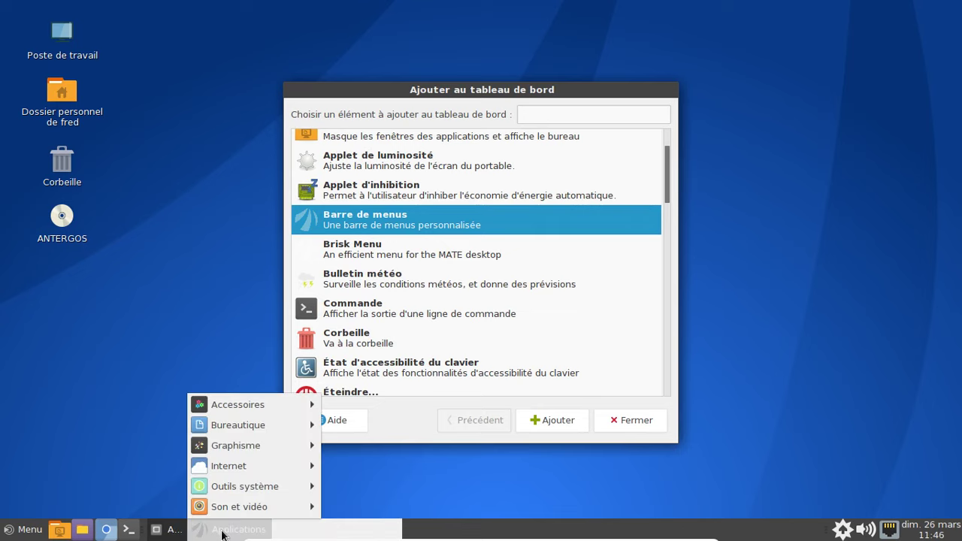
mouse_move(327, 530)
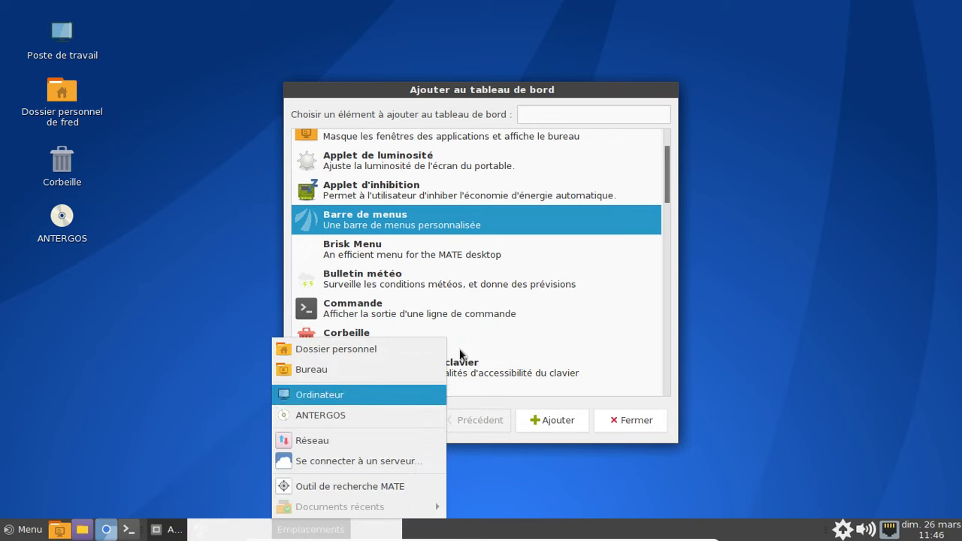
left_click(367, 492)
right_click(249, 530)
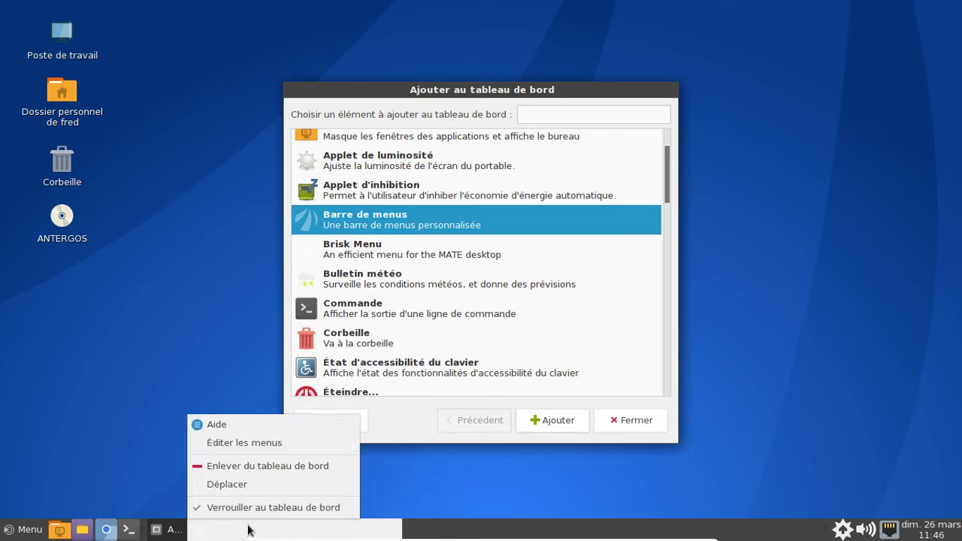
left_click(246, 467)
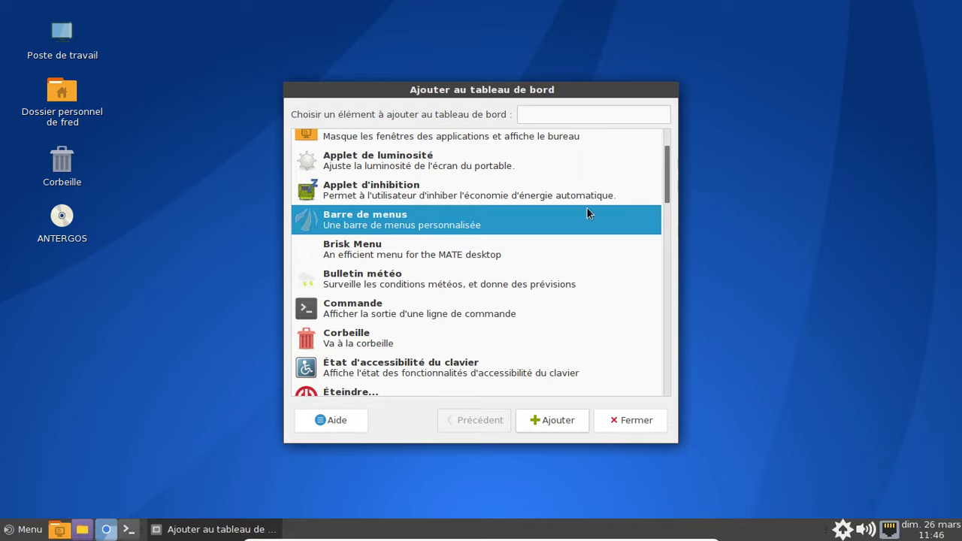
left_click(628, 421)
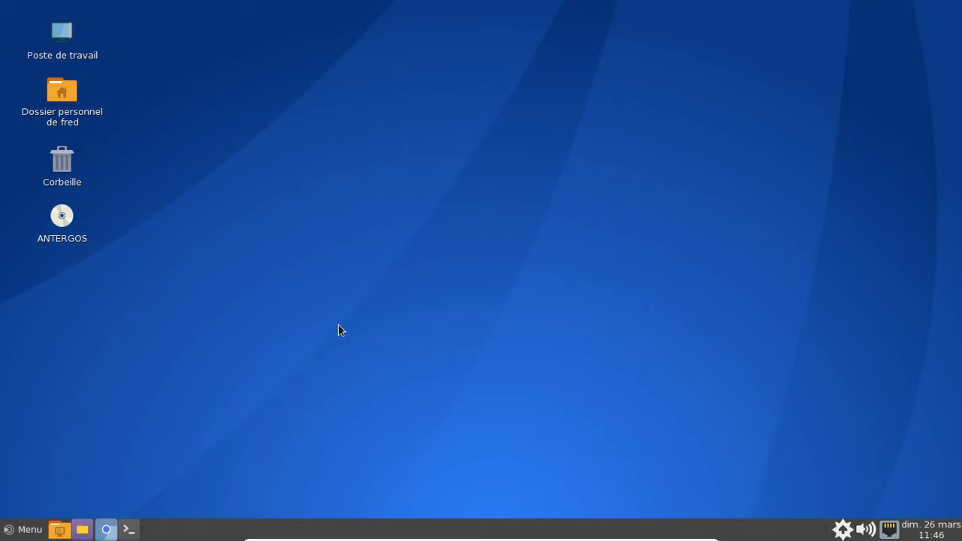
- Open the home folder from the desktop, then start and cancel a permanent delete of pamac-aur
left_click(89, 110)
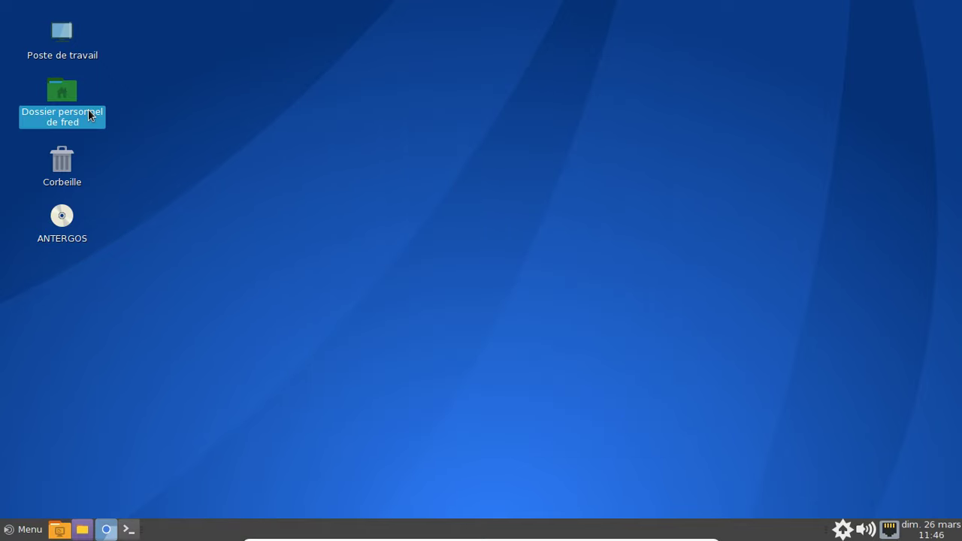
double_click(88, 111)
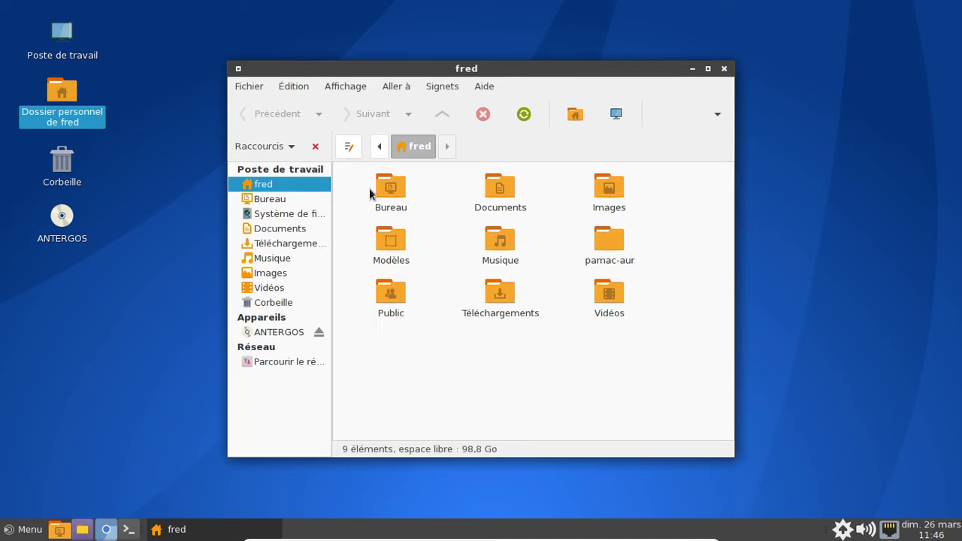
left_click(619, 239)
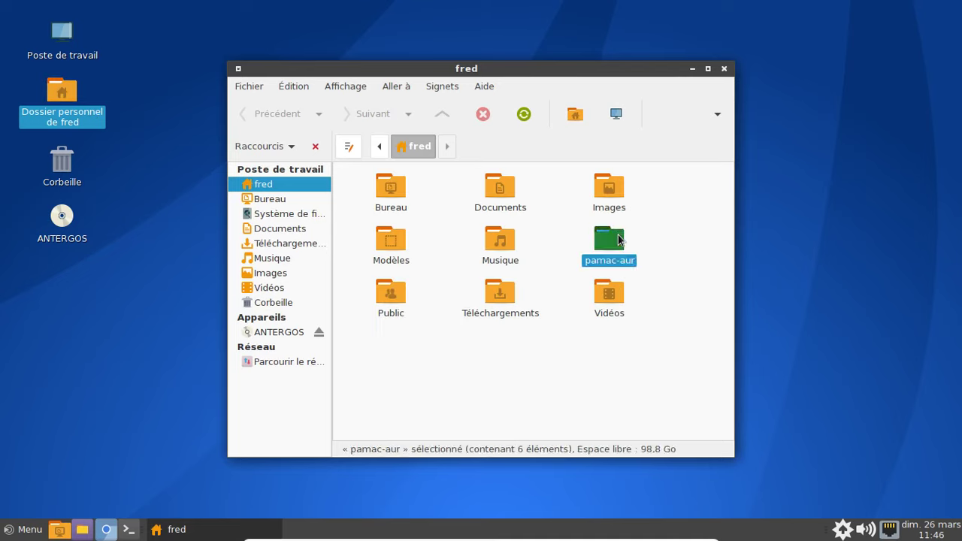
key("shift+Delete")
key("Escape")
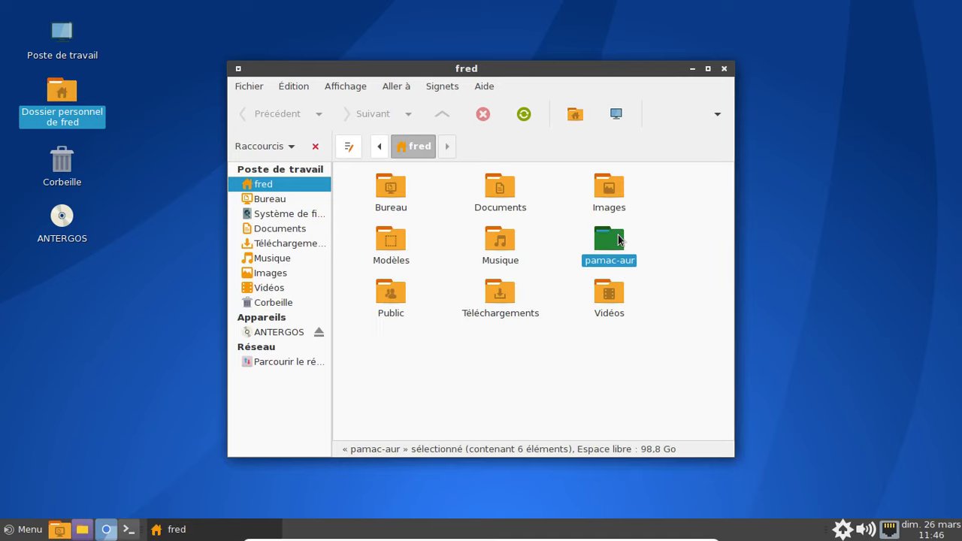